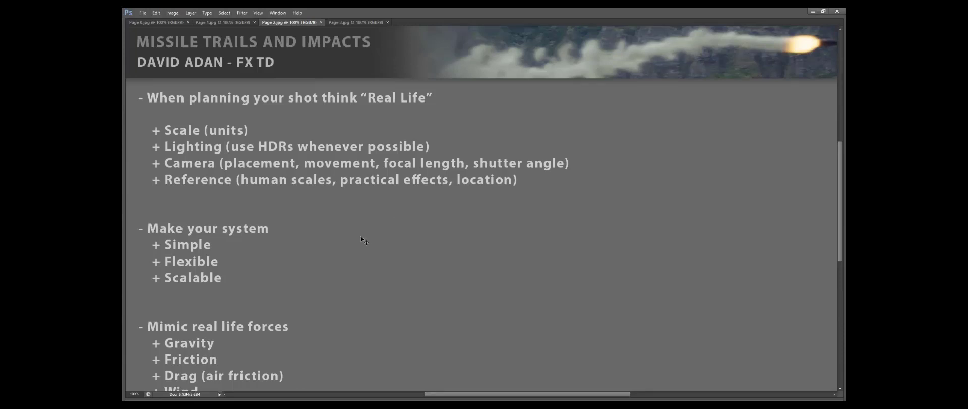
Step: Review the Page 2 slide notes on shot planning, system design and real-life forces, glancing at the hidden-gem nodes on Page 3
{"action": "scroll", "coordinate": [364, 238], "scroll_direction": "up", "scroll_amount": 2}
{"action": "scroll", "coordinate": [359, 192], "scroll_direction": "up", "scroll_amount": 3}
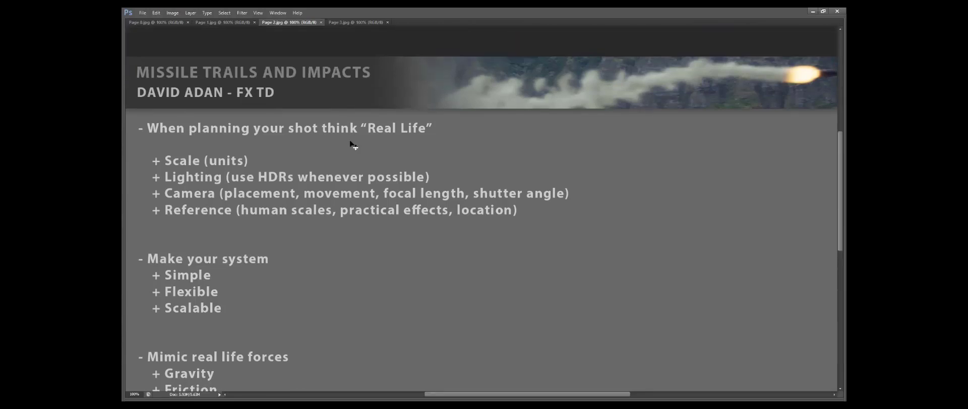
{"action": "left_click", "coordinate": [342, 23]}
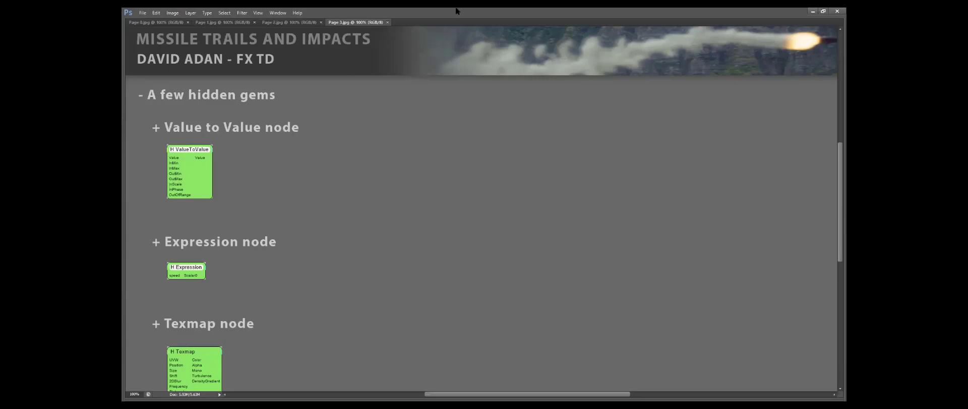
{"action": "left_click", "coordinate": [282, 23]}
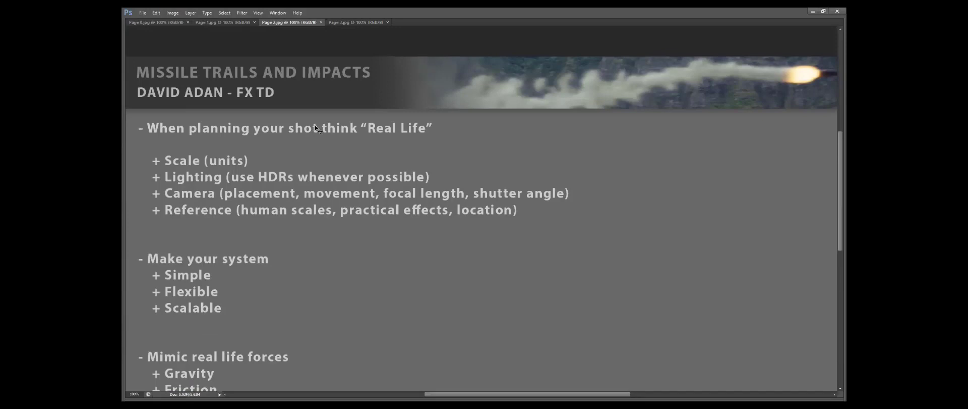
{"action": "scroll", "coordinate": [397, 377], "scroll_direction": "down", "scroll_amount": 5}
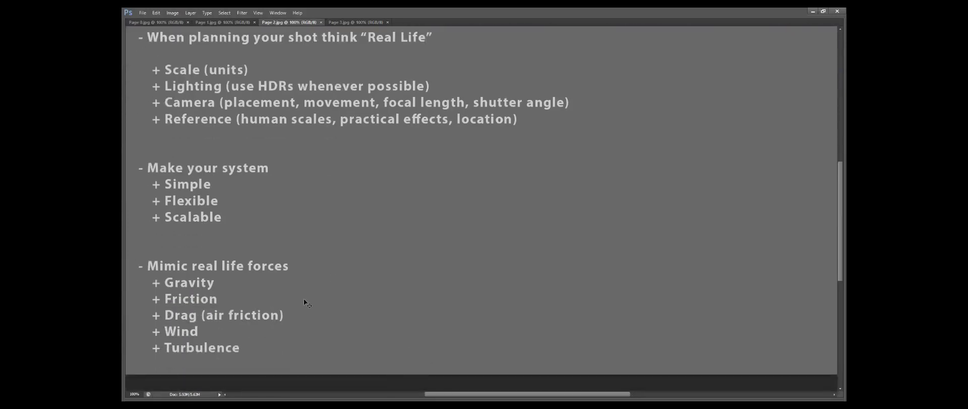
{"action": "scroll", "coordinate": [244, 240], "scroll_direction": "up", "scroll_amount": 2}
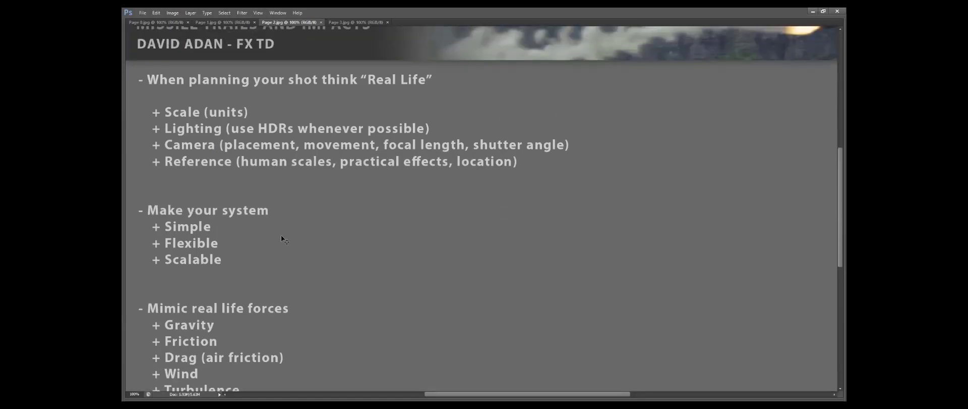
{"action": "scroll", "coordinate": [283, 252], "scroll_direction": "down", "scroll_amount": 1}
{"action": "scroll", "coordinate": [284, 266], "scroll_direction": "down", "scroll_amount": 1}
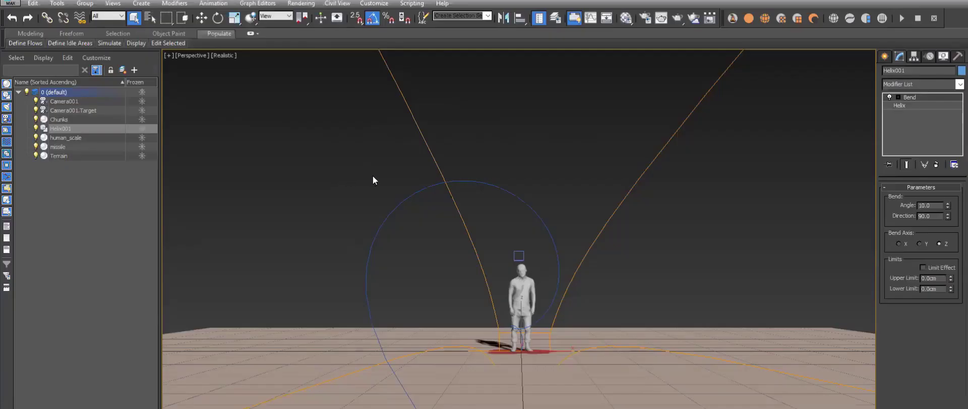
Step: Switch to 3ds Max and examine the helix missile path from the side in perspective and through the camera
{"action": "middle_click_drag", "start_coordinate": [434, 141], "coordinate": [677, 275], "text": "alt"}
{"action": "scroll", "coordinate": [521, 150], "scroll_direction": "down", "scroll_amount": 4}
{"action": "left_click", "coordinate": [677, 275]}
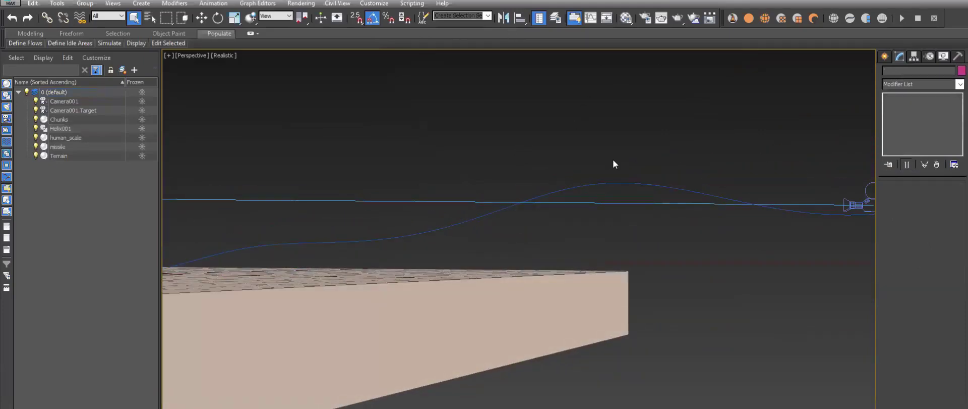
{"action": "key", "text": "ctrl+z"}
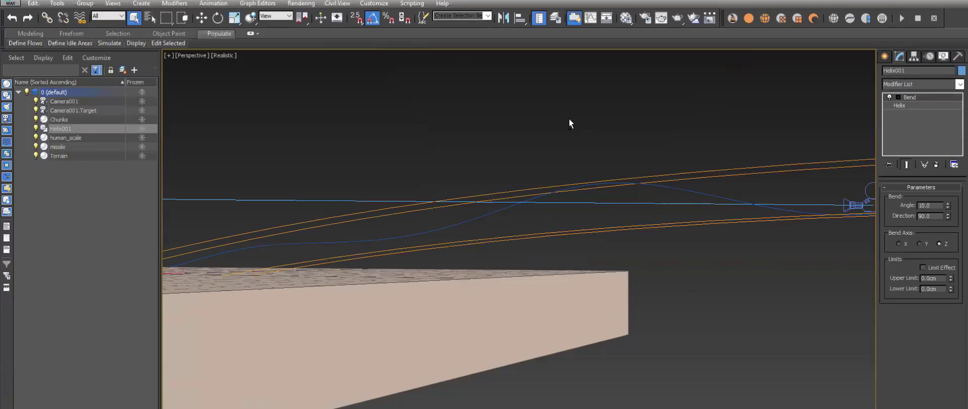
{"action": "middle_click_drag", "start_coordinate": [569, 118], "coordinate": [549, 130], "text": "alt"}
{"action": "key", "text": "z"}
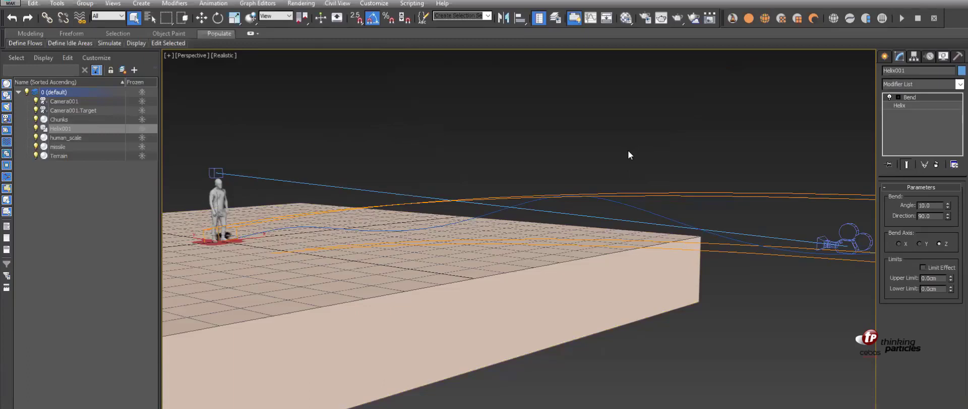
{"action": "left_click", "coordinate": [578, 166]}
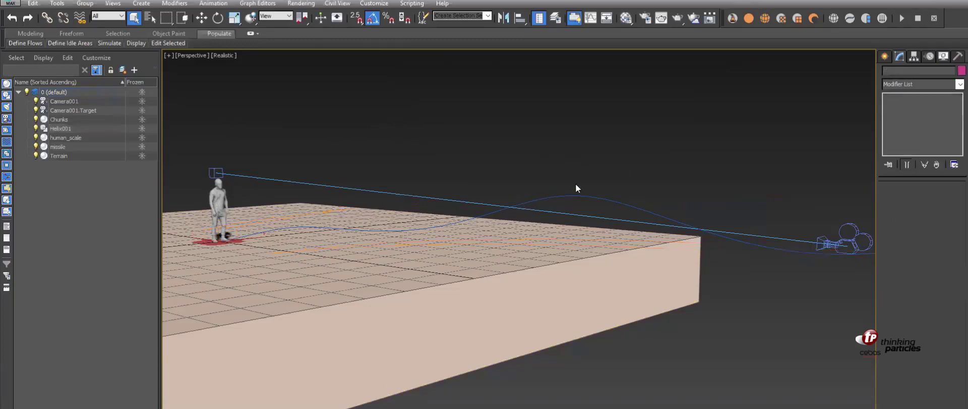
{"action": "key", "text": "c"}
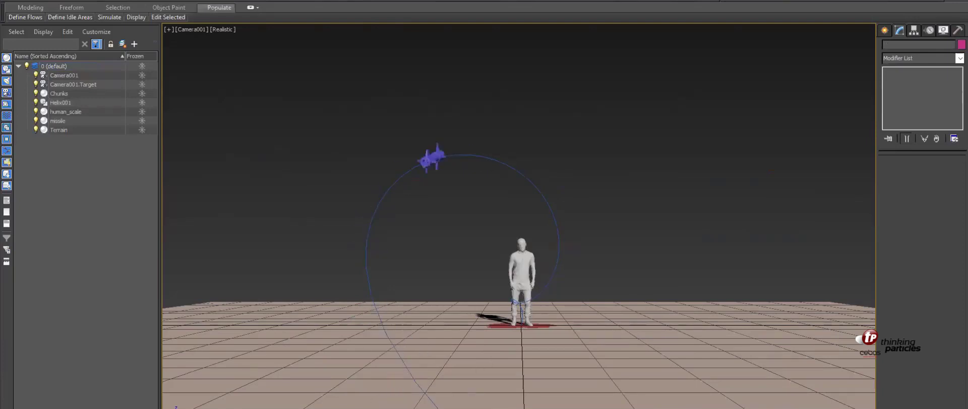
Step: Select the helix path and raise its Bend angle to about 10.5 while viewing it in perspective
{"action": "left_click_drag", "start_coordinate": [500, 153], "coordinate": [493, 188]}
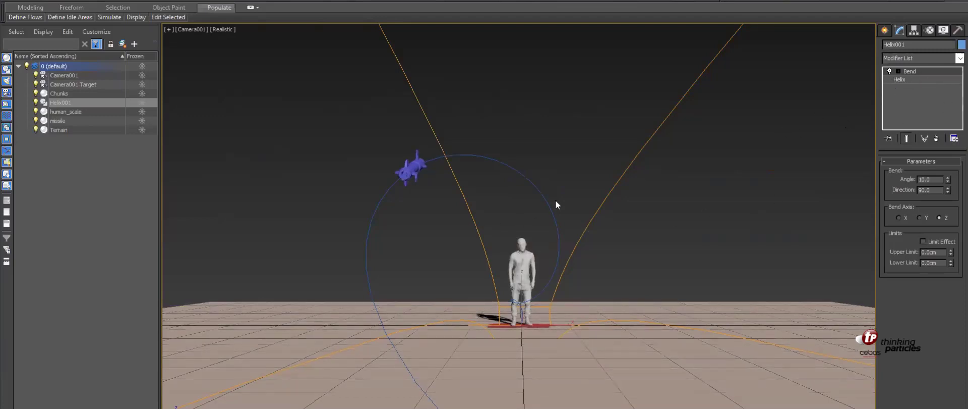
{"action": "key", "text": "p"}
{"action": "right_click", "coordinate": [522, 144]}
{"action": "left_click", "coordinate": [506, 154]}
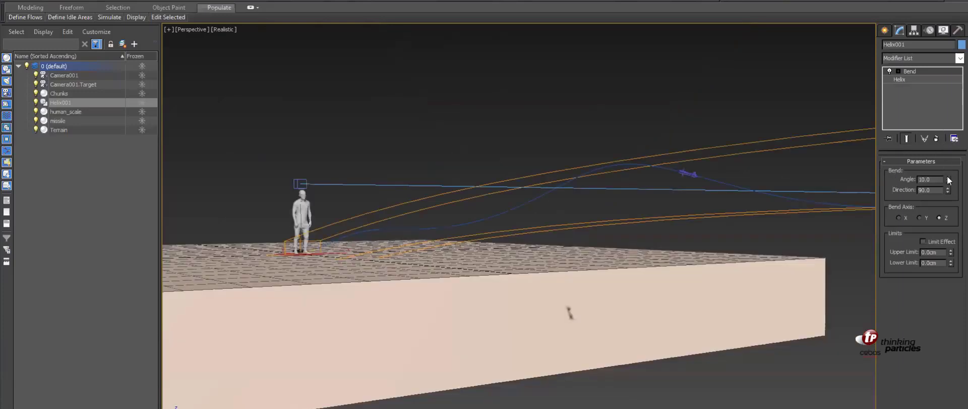
{"action": "mouse_move", "coordinate": [947, 179]}
{"action": "left_mouse_down"}
{"action": "mouse_move", "coordinate": [948, 167]}
{"action": "mouse_move", "coordinate": [953, 184]}
{"action": "left_mouse_up"}
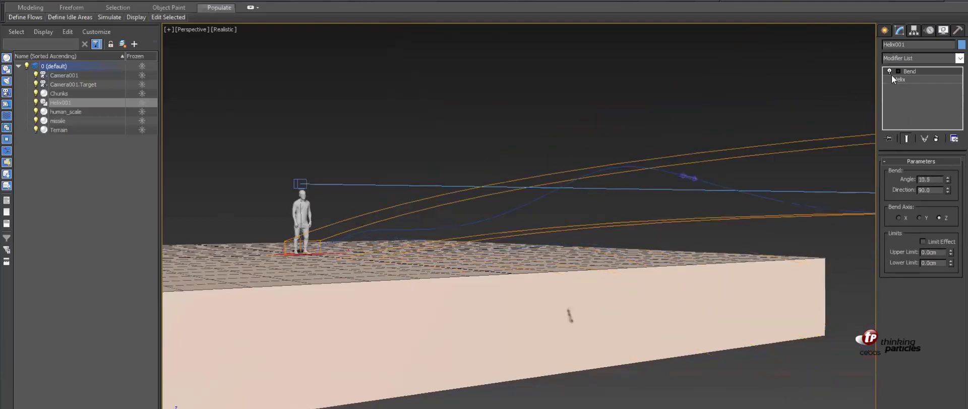
Step: Set the base helix to 2.46 turns and Radius 2 to 79.2 cm, checking the path through the camera
{"action": "left_click", "coordinate": [899, 79]}
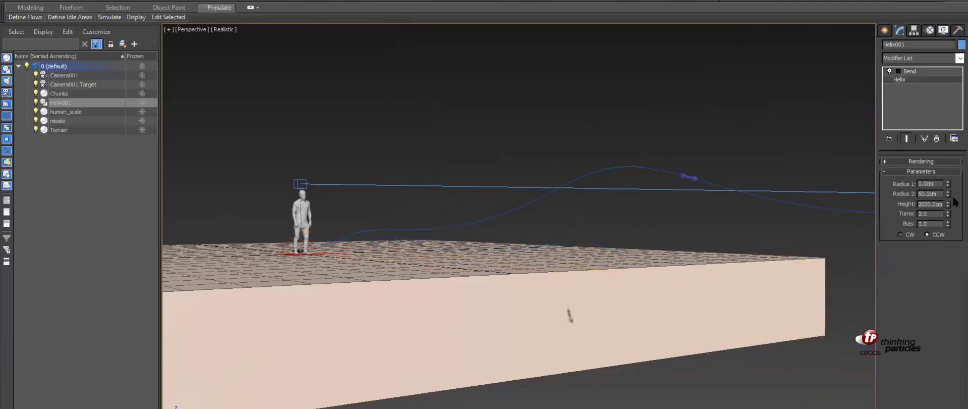
{"action": "left_click_drag", "start_coordinate": [948, 213], "coordinate": [949, 196]}
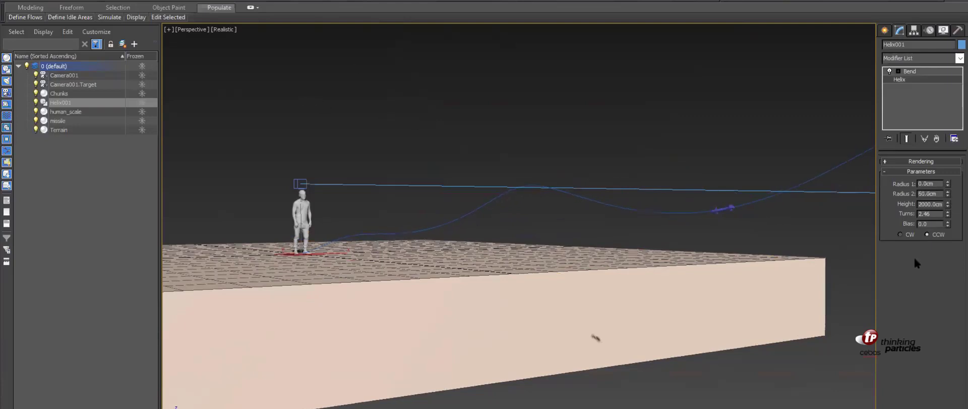
{"action": "key", "text": "c"}
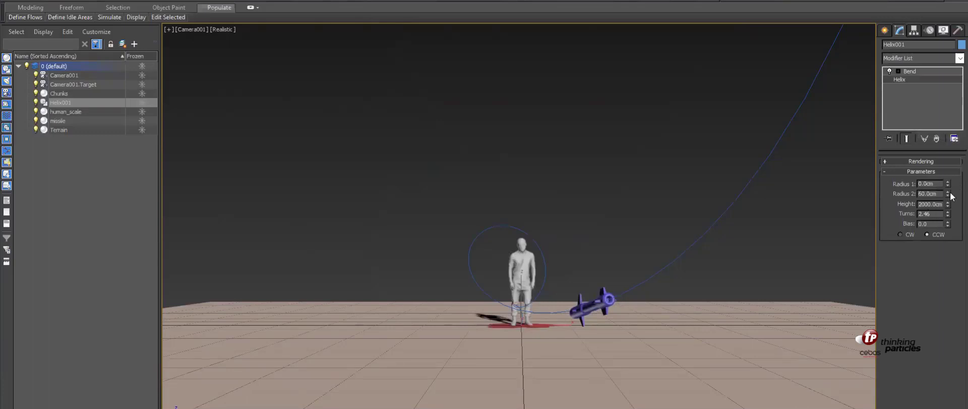
{"action": "mouse_move", "coordinate": [952, 196]}
{"action": "left_mouse_down"}
{"action": "mouse_move", "coordinate": [950, 161]}
{"action": "mouse_move", "coordinate": [952, 182]}
{"action": "left_mouse_up"}
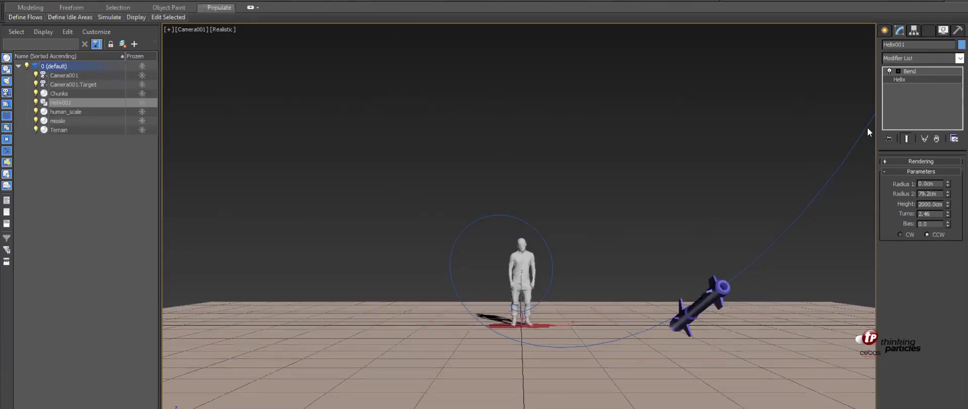
Step: Activate the Move tool, highlight the missile in the scene list and display the camera view in wireframe
{"action": "key", "text": "w"}
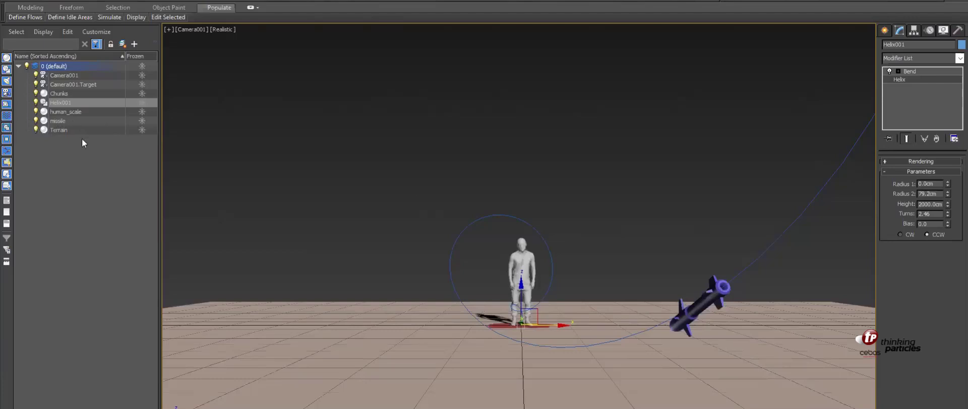
{"action": "left_click", "coordinate": [58, 121]}
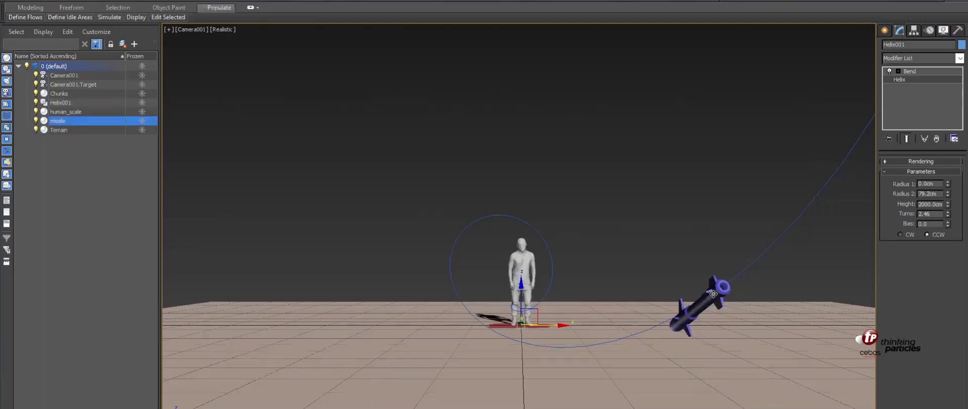
{"action": "key", "text": "F3"}
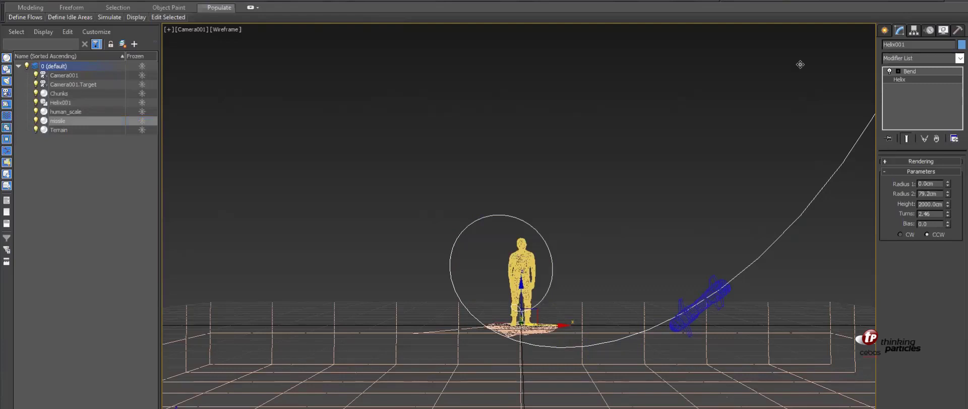
Step: Create a Thinking particle system object on the ground below the missile, then end object creation
{"action": "left_click", "coordinate": [885, 30]}
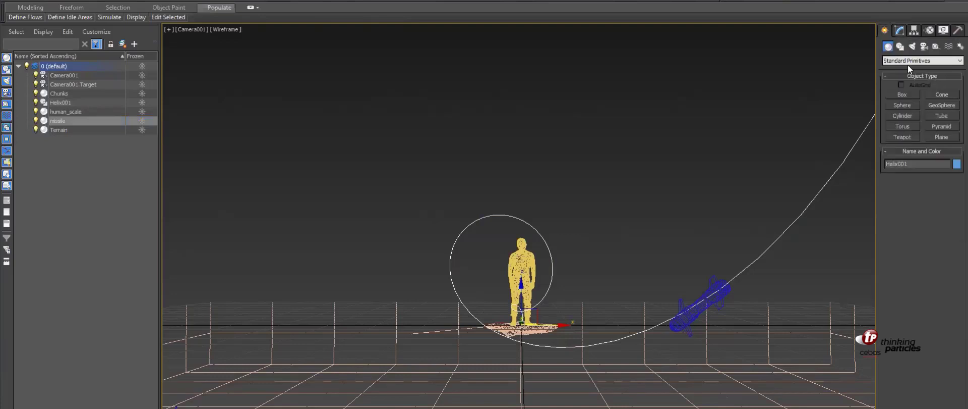
{"action": "left_click", "coordinate": [908, 61]}
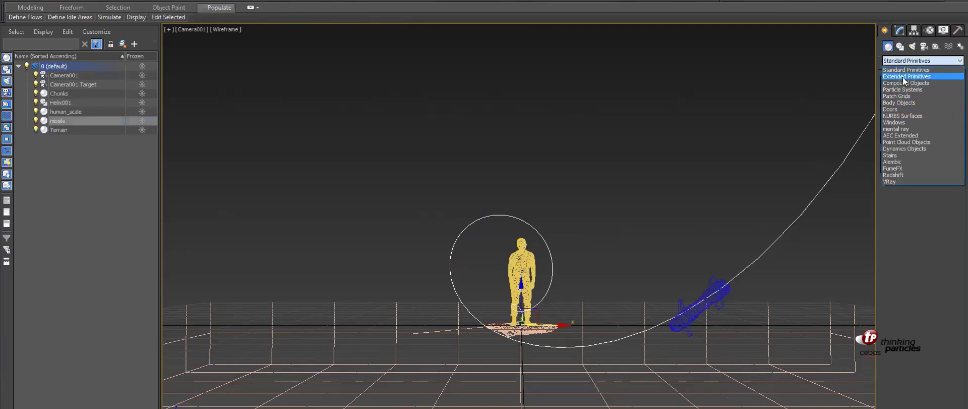
{"action": "left_click", "coordinate": [904, 89]}
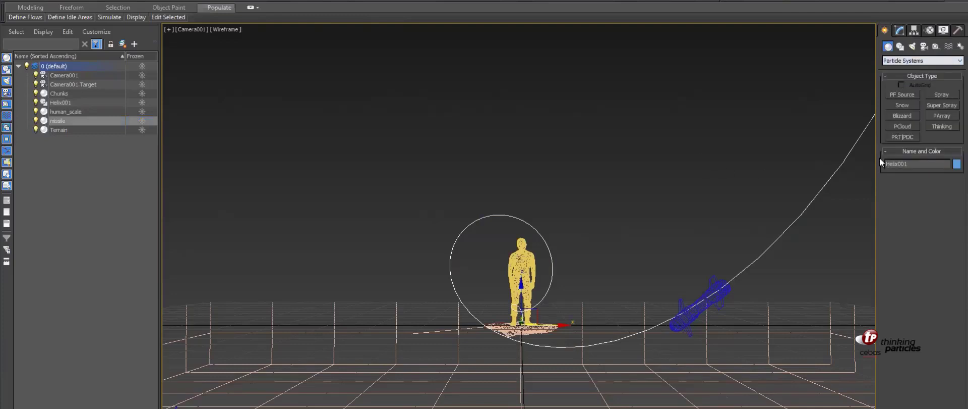
{"action": "left_click", "coordinate": [953, 126]}
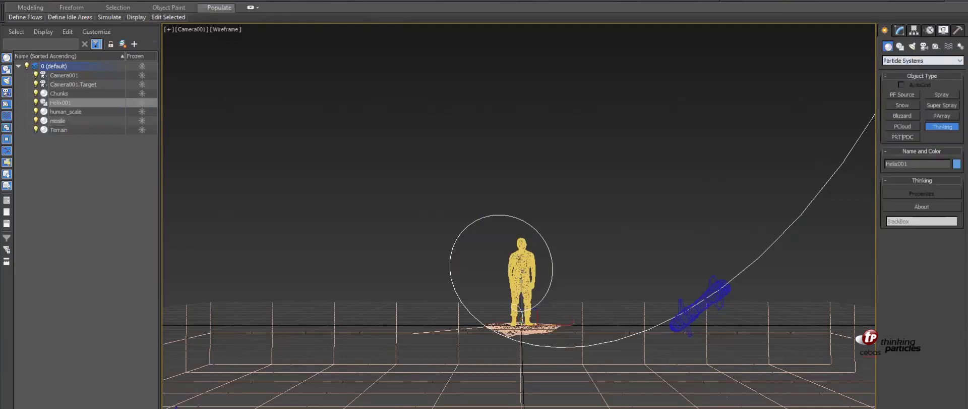
{"action": "left_click", "coordinate": [630, 360]}
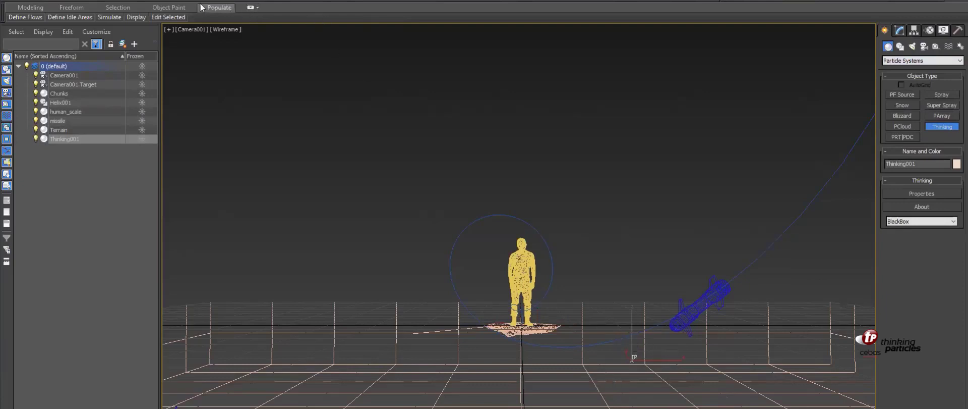
{"action": "right_click", "coordinate": [296, 104]}
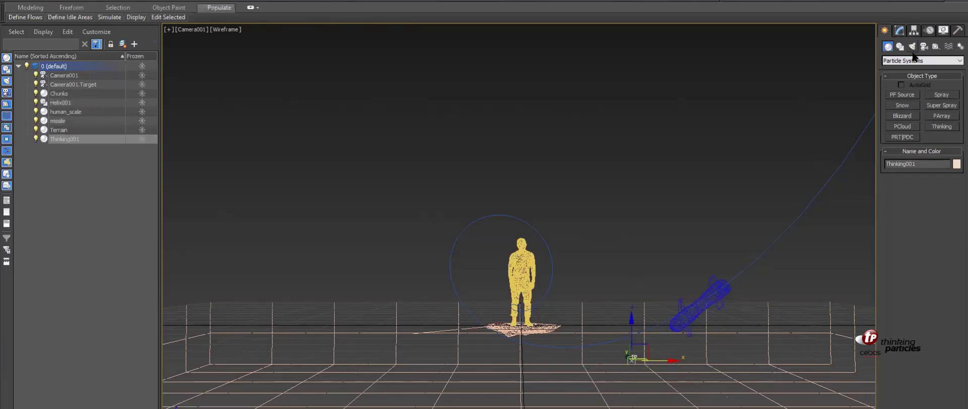
Step: Open the Thinking object's properties and resize and reposition the window so the scene's perspective view stays visible beside it
{"action": "left_click", "coordinate": [900, 30]}
{"action": "left_click", "coordinate": [903, 174]}
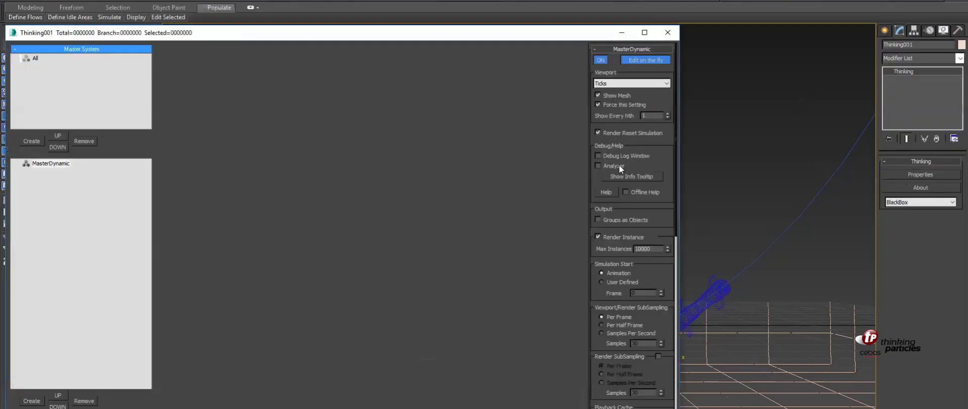
{"action": "left_click_drag", "start_coordinate": [680, 161], "coordinate": [520, 174]}
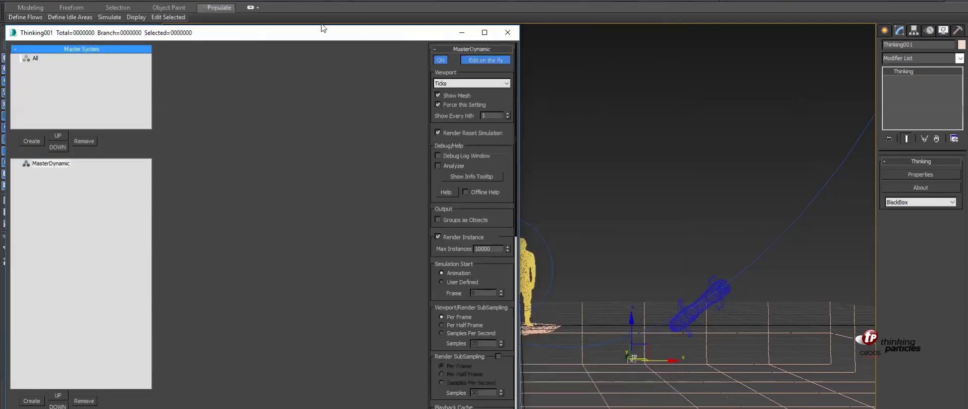
{"action": "left_click_drag", "start_coordinate": [322, 26], "coordinate": [322, 37]}
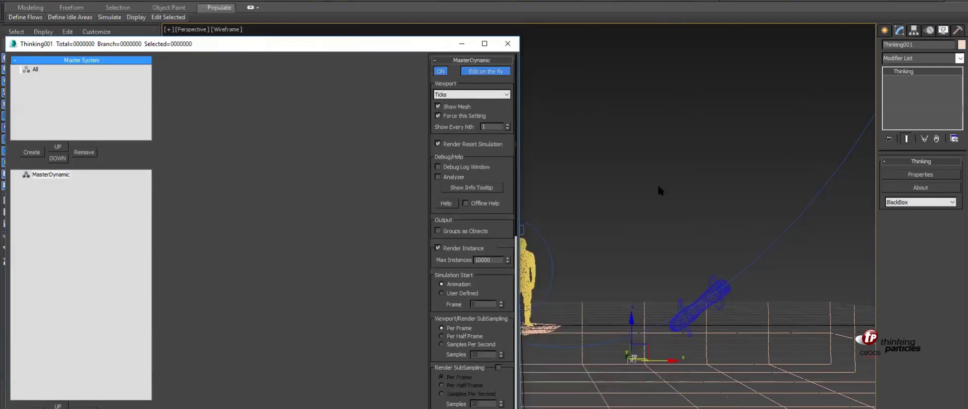
{"action": "middle_click_drag", "start_coordinate": [646, 192], "coordinate": [749, 178], "text": "alt"}
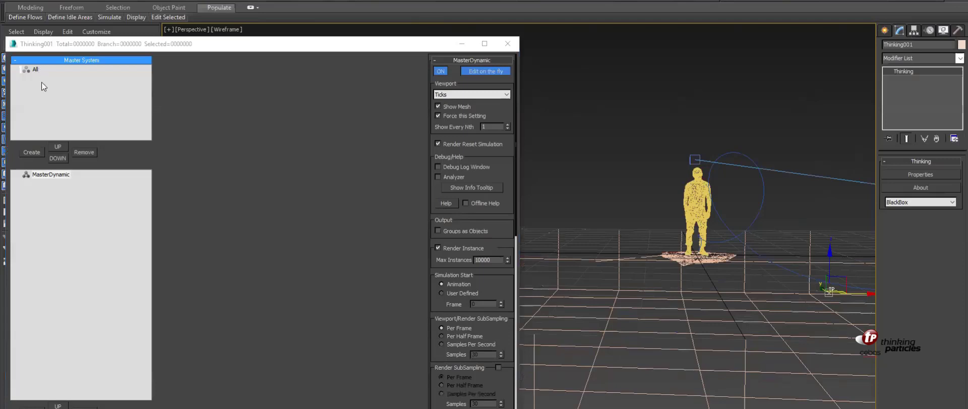
Step: Create a particle group under All and name it Missile
{"action": "left_click", "coordinate": [35, 70]}
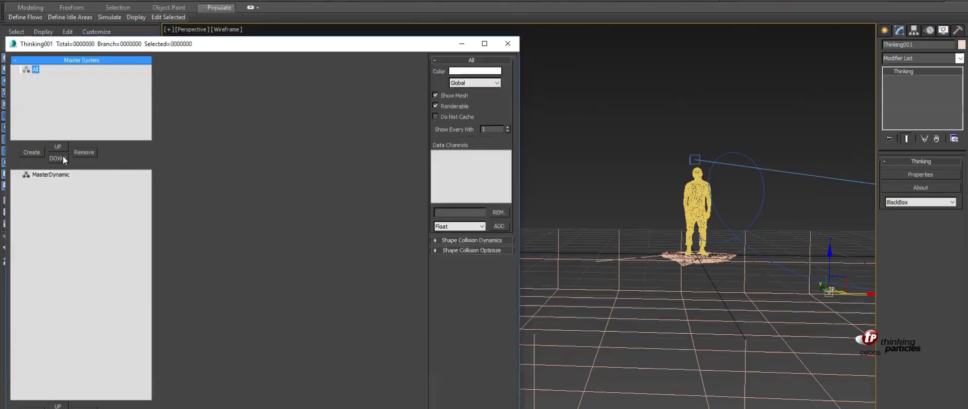
{"action": "left_click", "coordinate": [33, 154]}
{"action": "left_click", "coordinate": [52, 79]}
{"action": "left_click", "coordinate": [53, 79]}
{"action": "type", "text": "Missile"}
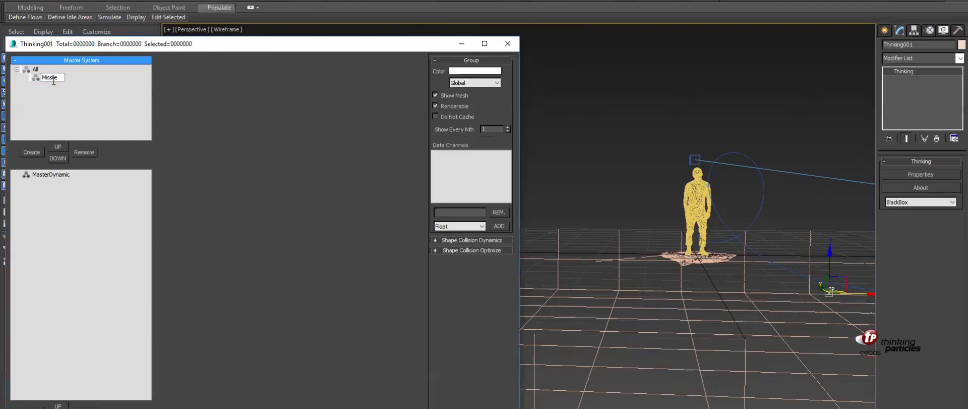
{"action": "key", "text": "Return"}
Step: Create a child group under Missile and name it Trail
{"action": "left_click", "coordinate": [34, 152]}
{"action": "left_click", "coordinate": [59, 86]}
{"action": "left_click", "coordinate": [60, 87]}
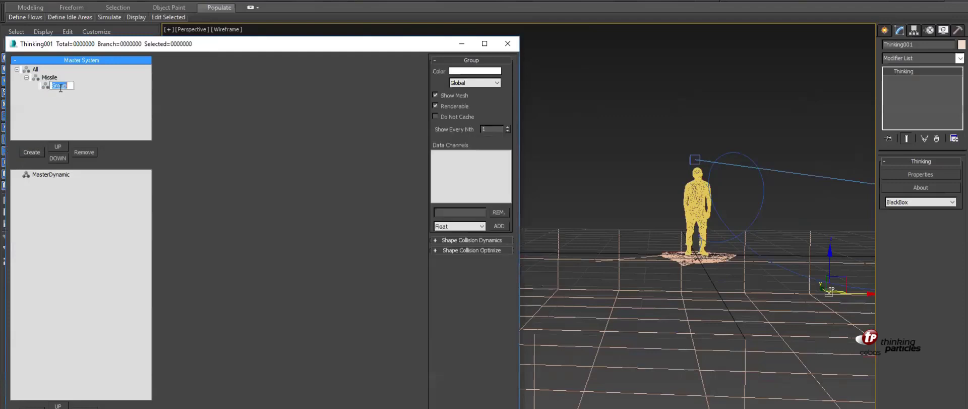
{"action": "type", "text": "Trail"}
{"action": "key", "text": "Return"}
Step: Create a dynamic set under MasterDynamic and name it System
{"action": "left_click", "coordinate": [50, 78]}
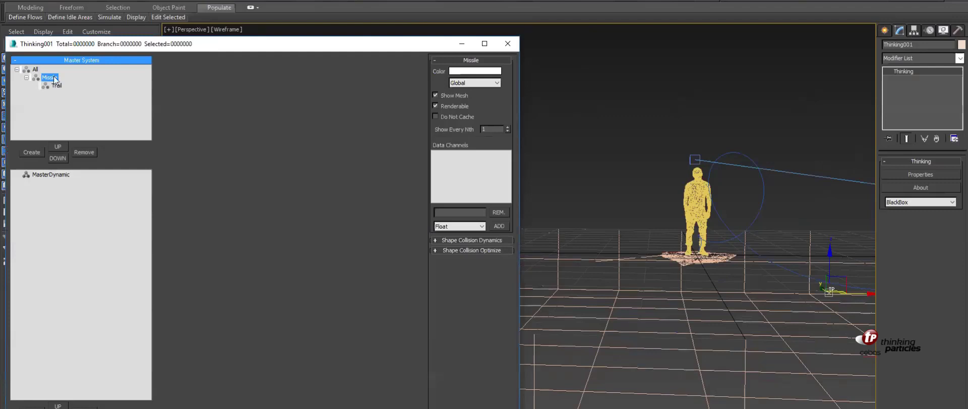
{"action": "left_click", "coordinate": [50, 175]}
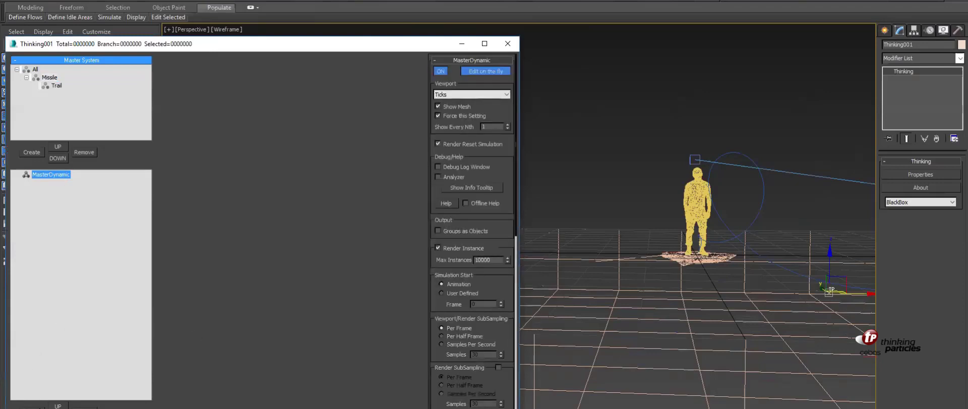
{"action": "left_click", "coordinate": [32, 407]}
{"action": "left_click", "coordinate": [64, 186]}
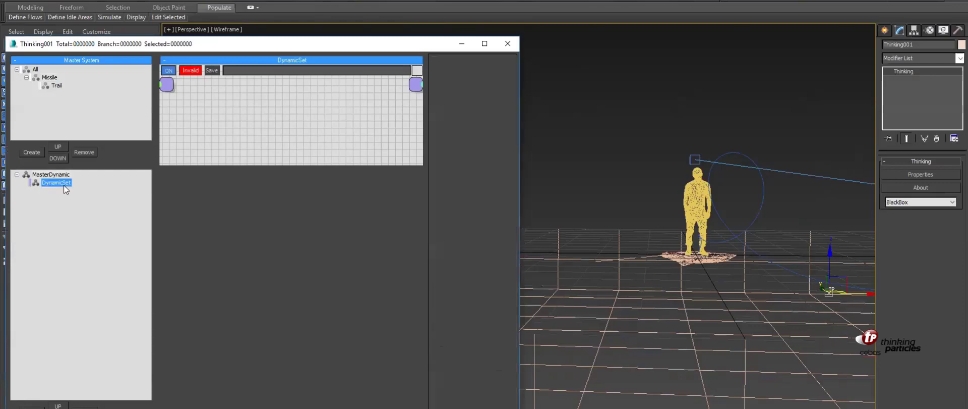
{"action": "left_click", "coordinate": [64, 184]}
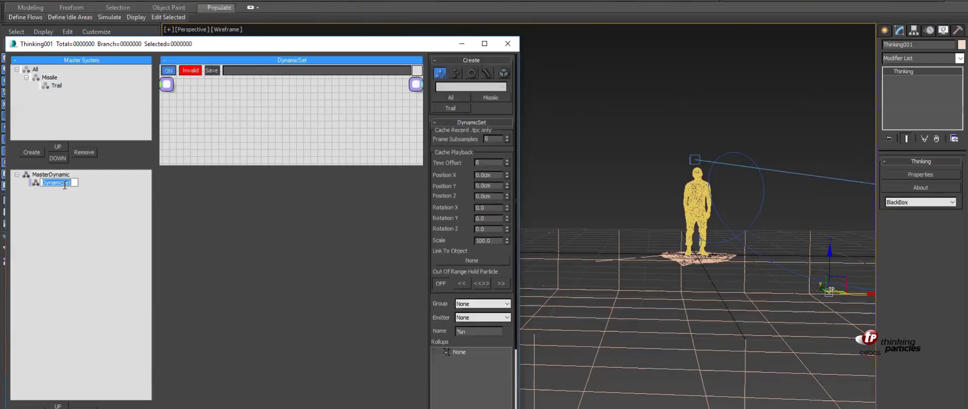
{"action": "type", "text": "System"}
{"action": "key", "text": "Return"}
Step: Create a child dynamic set under System and name it Missile
{"action": "left_click", "coordinate": [38, 406]}
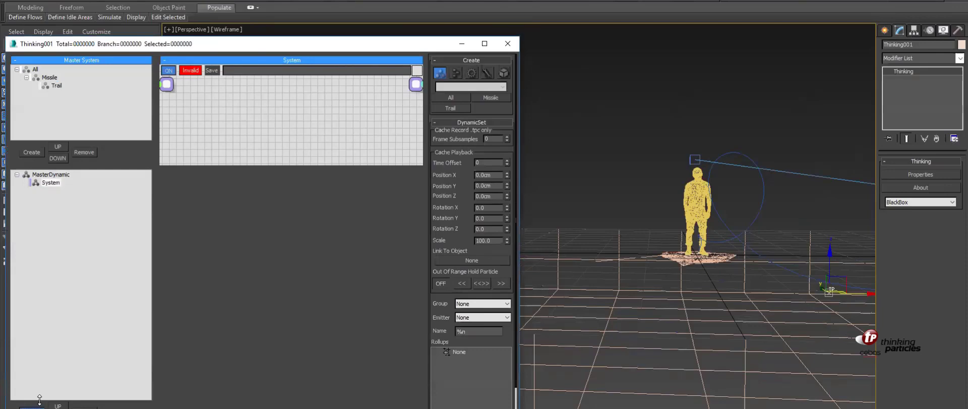
{"action": "type", "text": "Mi"}
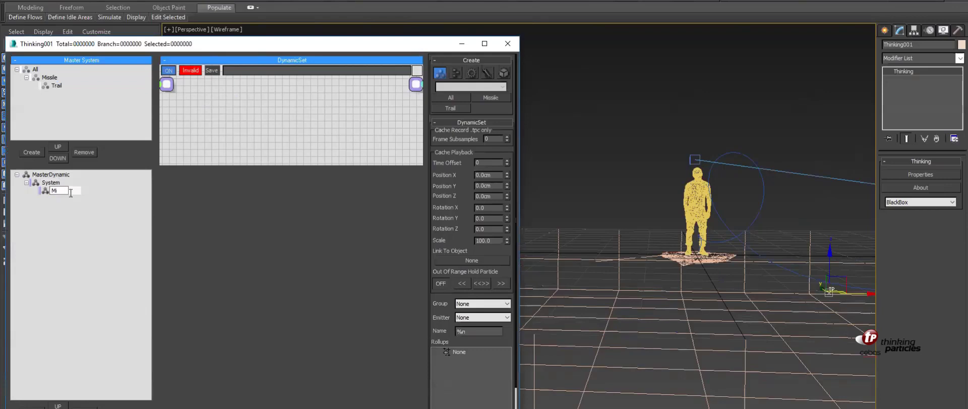
{"action": "type", "text": "ssile"}
{"action": "key", "text": "Return"}
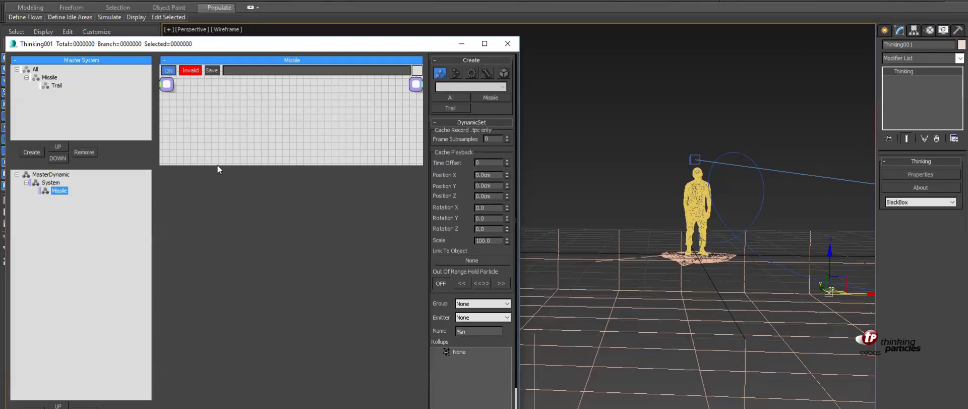
Step: Enlarge the Missile dynamic set's wiring area and add a PositionBorn operator to it
{"action": "left_click_drag", "start_coordinate": [218, 165], "coordinate": [218, 333]}
{"action": "right_click", "coordinate": [174, 131]}
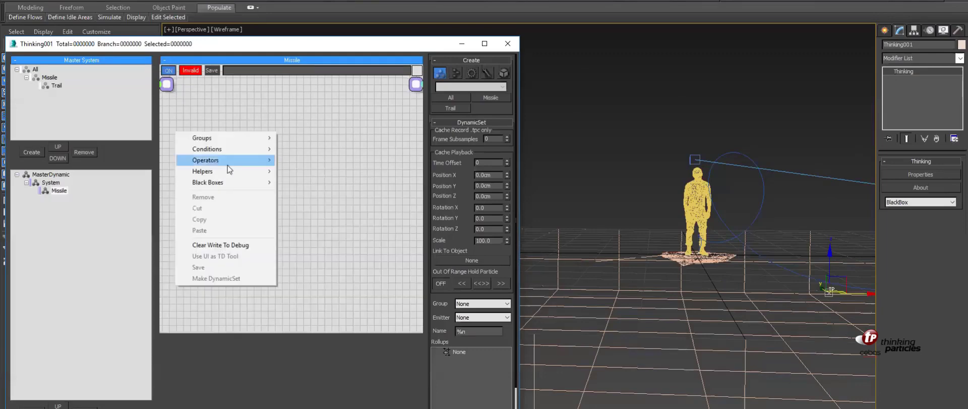
{"action": "mouse_move", "coordinate": [228, 162]}
{"action": "mouse_move", "coordinate": [293, 182]}
{"action": "left_click", "coordinate": [403, 193]}
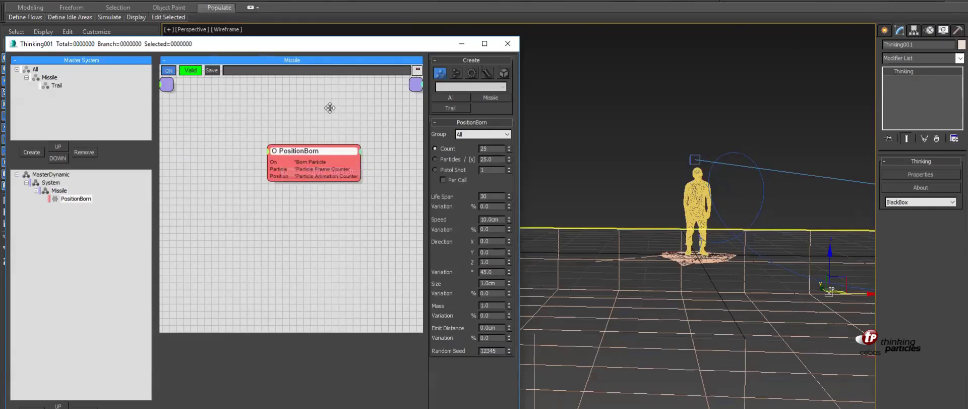
{"action": "middle_click_drag", "start_coordinate": [330, 108], "coordinate": [359, 114]}
Step: Add a standard Node helper to the Missile dynamic set and place it beside the PositionBorn operator
{"action": "right_click", "coordinate": [207, 142]}
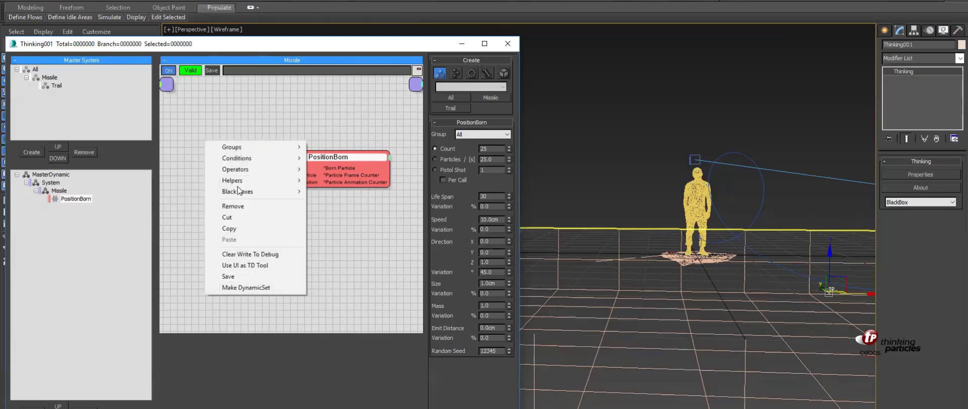
{"action": "mouse_move", "coordinate": [243, 179]}
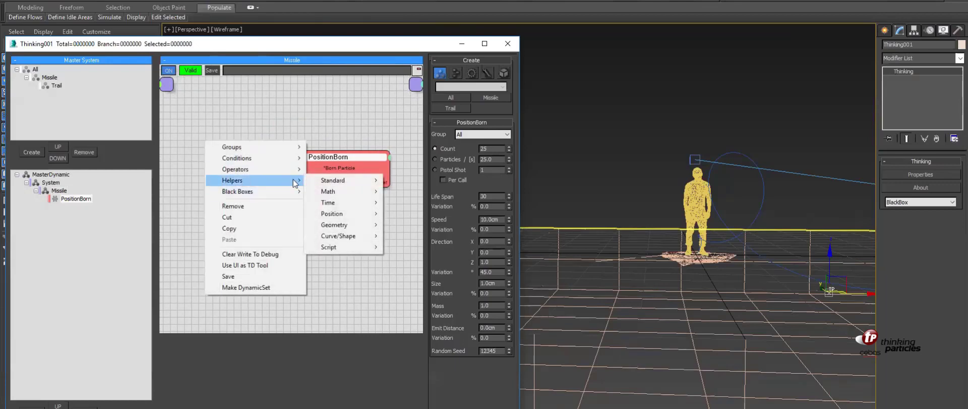
{"action": "mouse_move", "coordinate": [334, 228]}
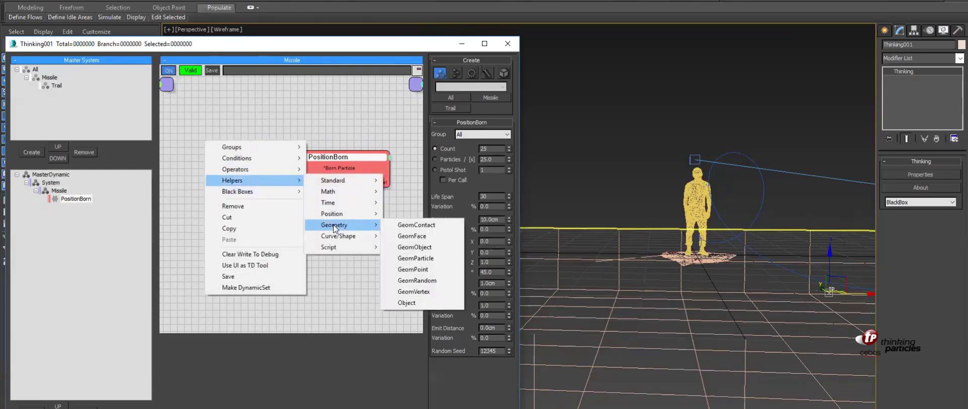
{"action": "mouse_move", "coordinate": [341, 176]}
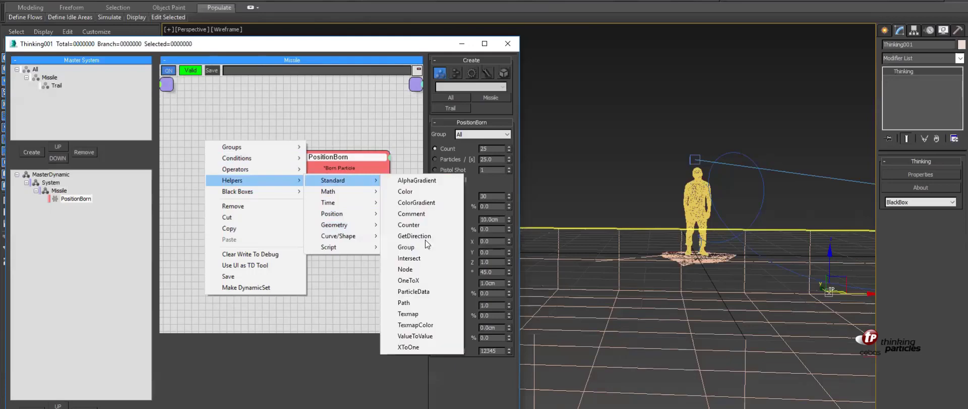
{"action": "left_click", "coordinate": [406, 269]}
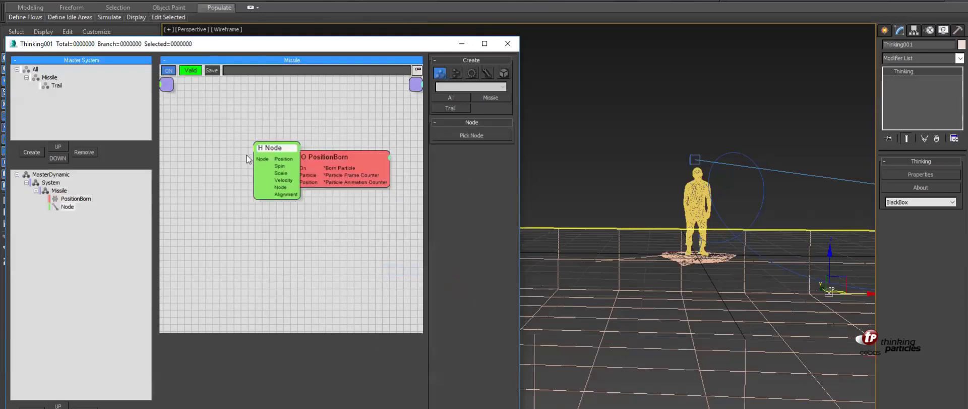
{"action": "left_click_drag", "start_coordinate": [282, 148], "coordinate": [244, 161]}
Step: Assign the missile object from the scene as the Node helper's source
{"action": "left_click", "coordinate": [472, 135]}
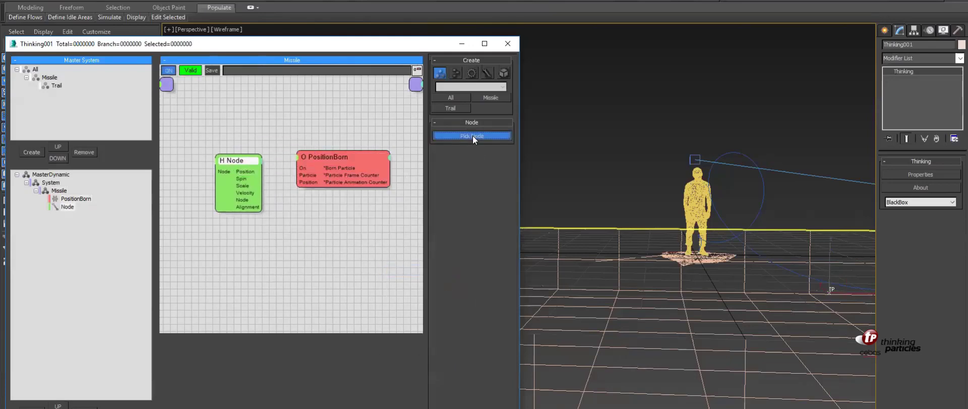
{"action": "key", "text": "h"}
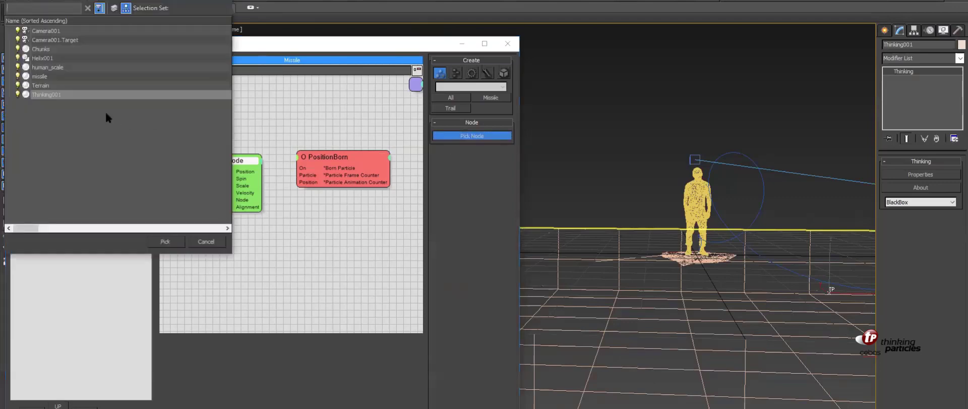
{"action": "left_click", "coordinate": [44, 75]}
{"action": "key", "text": "Return"}
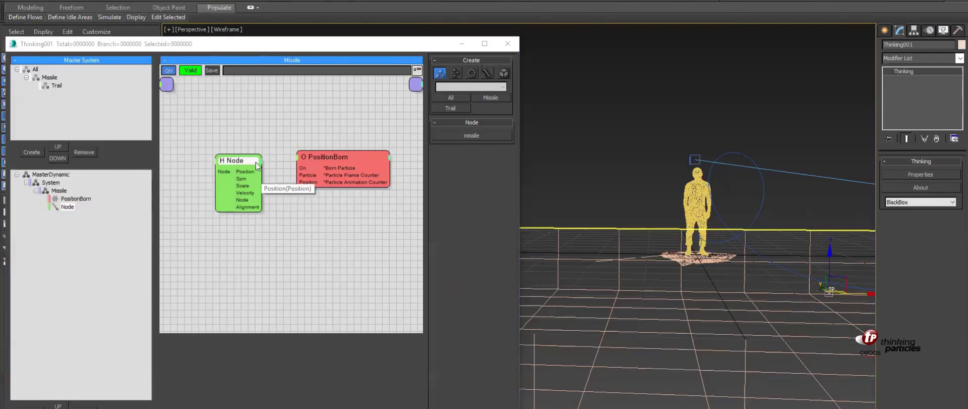
Step: Connect the Node helper's Position output to PositionBorn's Position input and inspect the emitted particles along the flight path
{"action": "left_click_drag", "start_coordinate": [240, 162], "coordinate": [216, 149]}
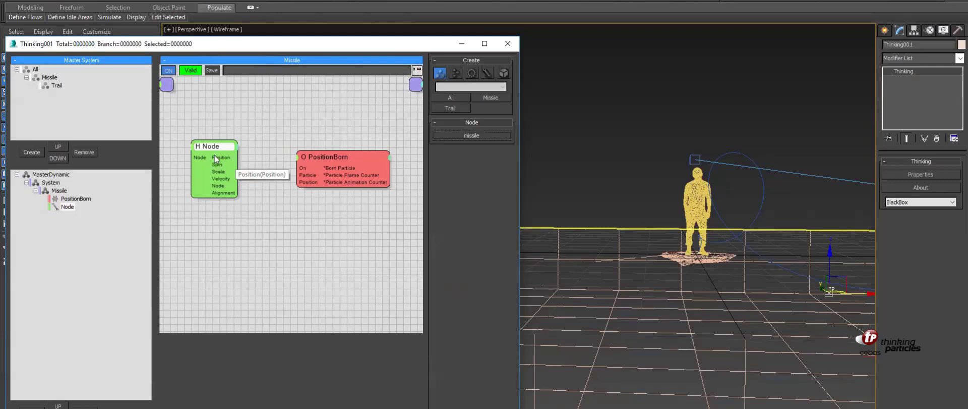
{"action": "left_click_drag", "start_coordinate": [238, 158], "coordinate": [297, 182]}
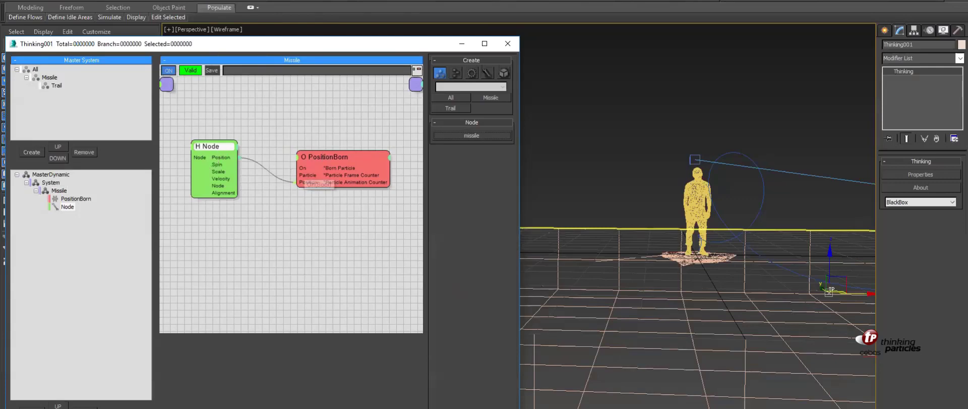
{"action": "left_click_drag", "start_coordinate": [214, 146], "coordinate": [207, 165]}
{"action": "left_click", "coordinate": [328, 156]}
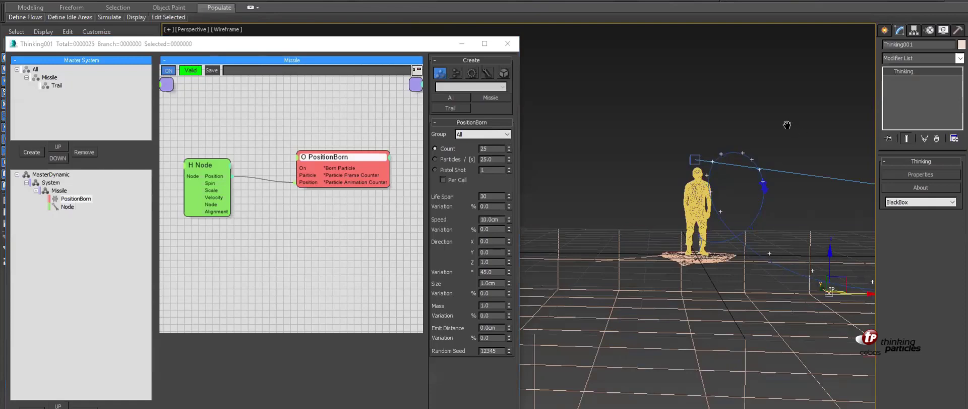
{"action": "middle_click_drag", "start_coordinate": [788, 125], "coordinate": [775, 115], "text": "alt"}
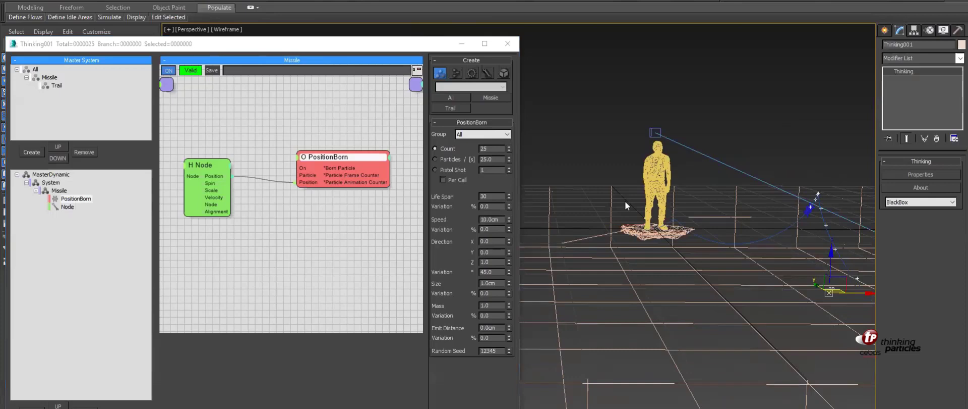
{"action": "middle_click_drag", "start_coordinate": [626, 201], "coordinate": [531, 148]}
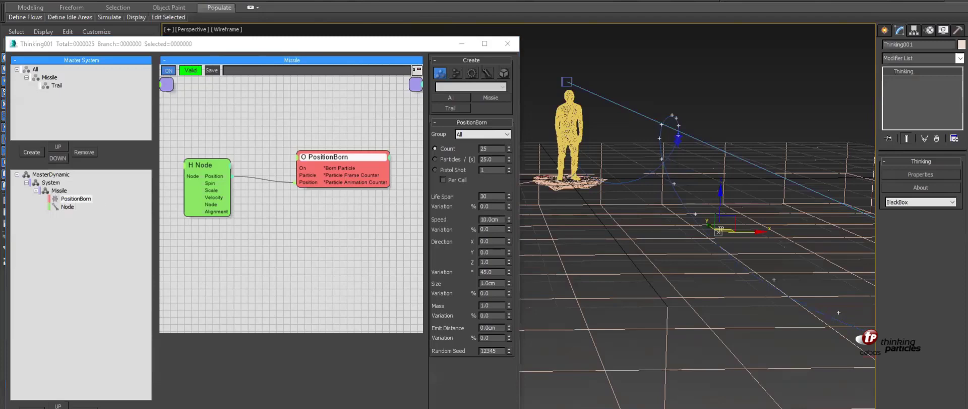
Step: Create a child dynamic set under Missile and name it Born
{"action": "left_click", "coordinate": [59, 191]}
{"action": "left_click", "coordinate": [32, 407]}
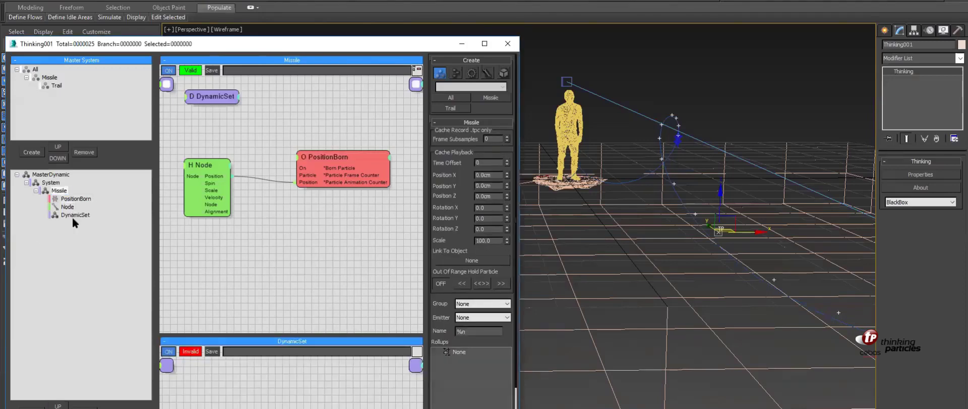
{"action": "left_click", "coordinate": [72, 216]}
{"action": "left_click", "coordinate": [73, 216]}
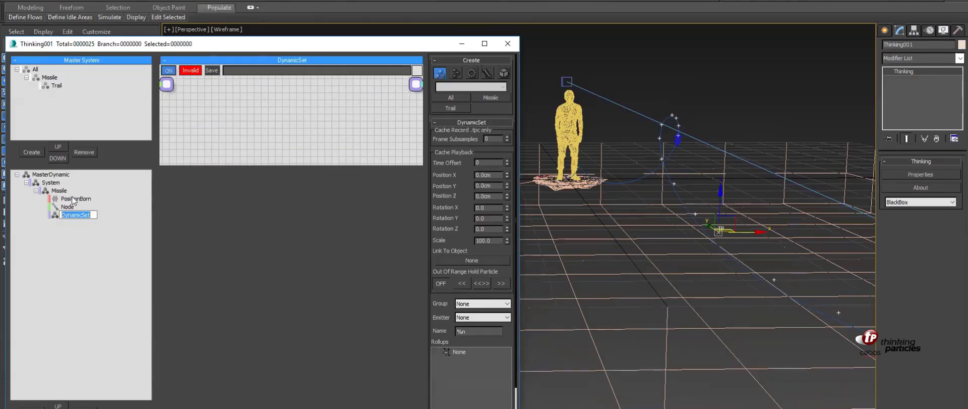
{"action": "type", "text": "Born"}
{"action": "key", "text": "Return"}
Step: Move the PositionBorn operator and the Node helper into the Born dynamic set and expand it
{"action": "left_click", "coordinate": [56, 201]}
{"action": "mouse_move", "coordinate": [56, 201]}
{"action": "left_mouse_down"}
{"action": "mouse_move", "coordinate": [60, 214]}
{"action": "mouse_move", "coordinate": [49, 207]}
{"action": "left_mouse_up"}
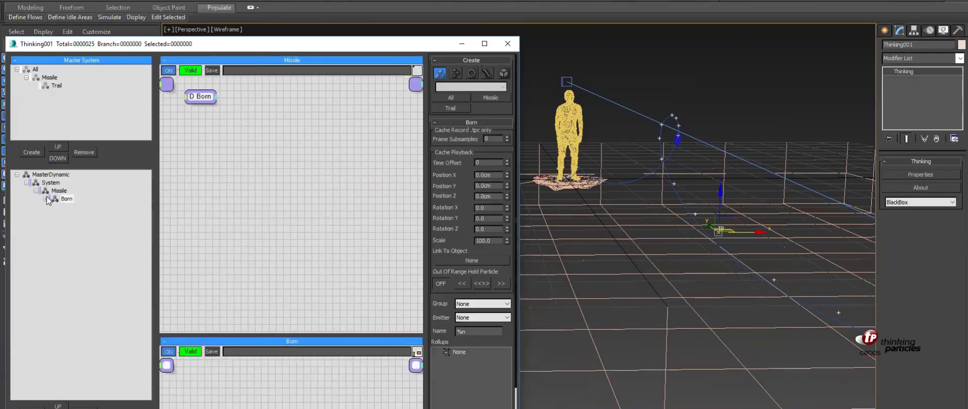
{"action": "left_click", "coordinate": [46, 199]}
Step: Enlarge Born's wiring area, reconnect Node's Position output to PositionBorn's Position input, and play the animation
{"action": "left_click", "coordinate": [84, 207]}
{"action": "left_click_drag", "start_coordinate": [261, 163], "coordinate": [279, 298]}
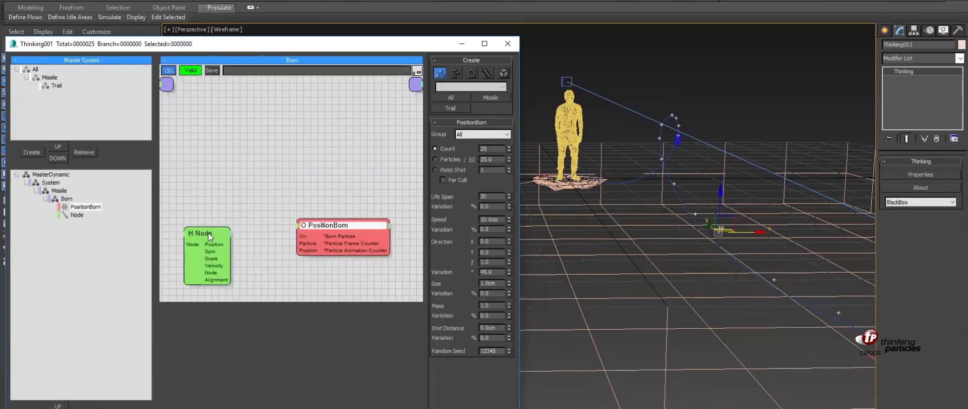
{"action": "left_click_drag", "start_coordinate": [209, 236], "coordinate": [297, 249]}
{"action": "left_click_drag", "start_coordinate": [330, 223], "coordinate": [323, 220]}
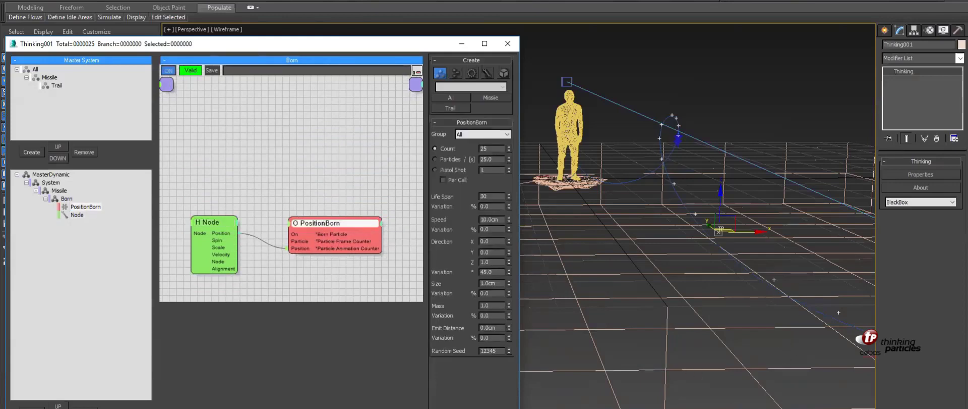
{"action": "key", "text": "slash"}
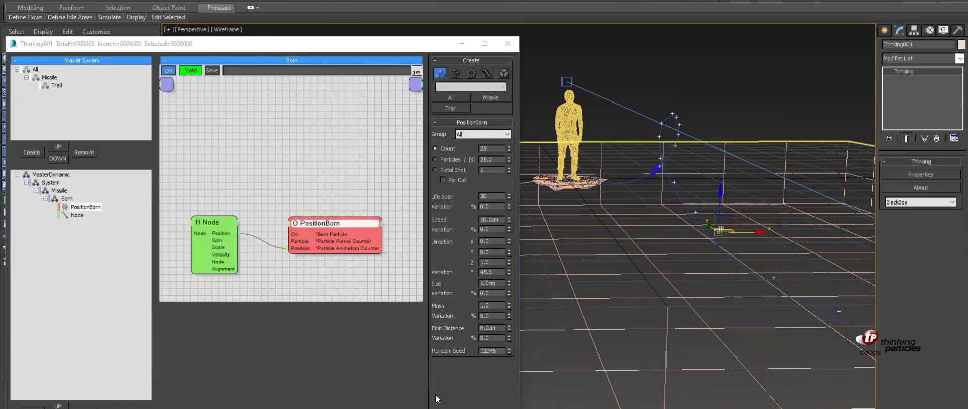
Step: Add a standard TimeInterval condition to the Born dynamic set and place it above the Node helper
{"action": "left_click_drag", "start_coordinate": [335, 223], "coordinate": [364, 219]}
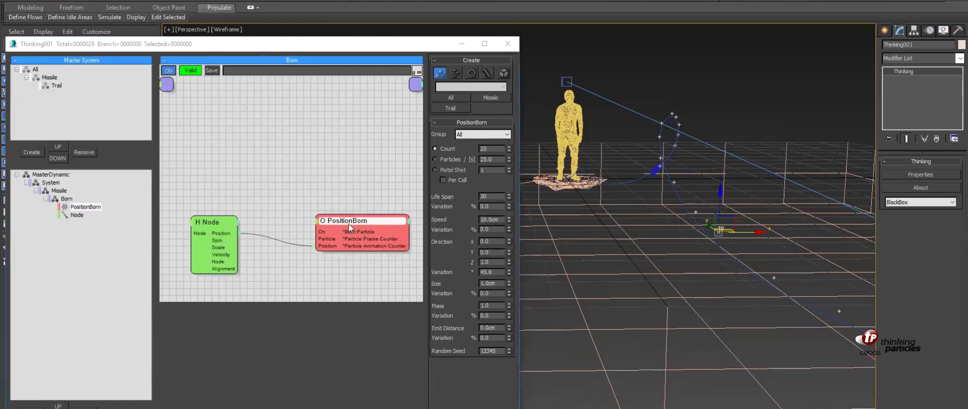
{"action": "right_click", "coordinate": [287, 176]}
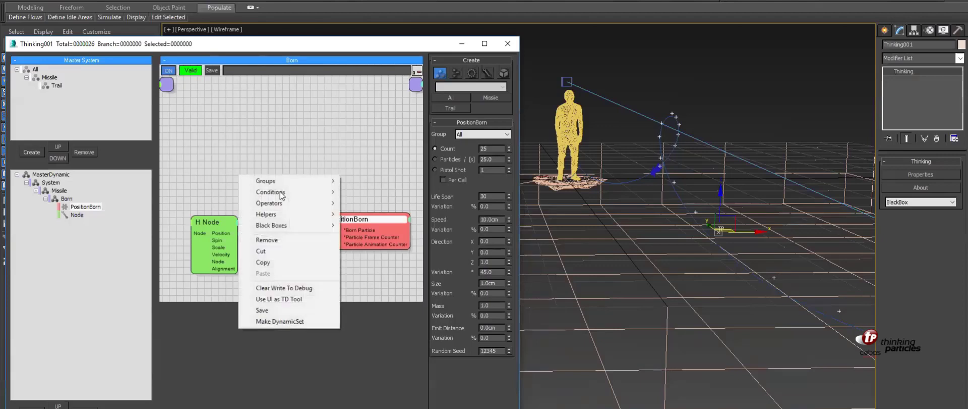
{"action": "mouse_move", "coordinate": [281, 194]}
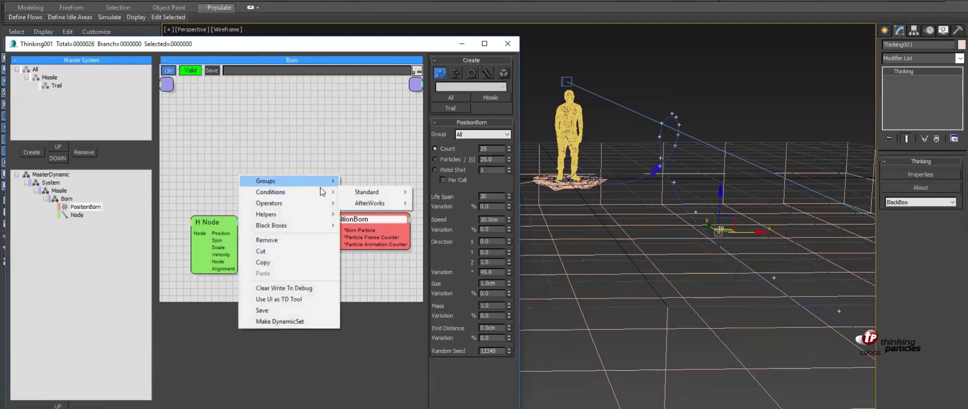
{"action": "mouse_move", "coordinate": [346, 191]}
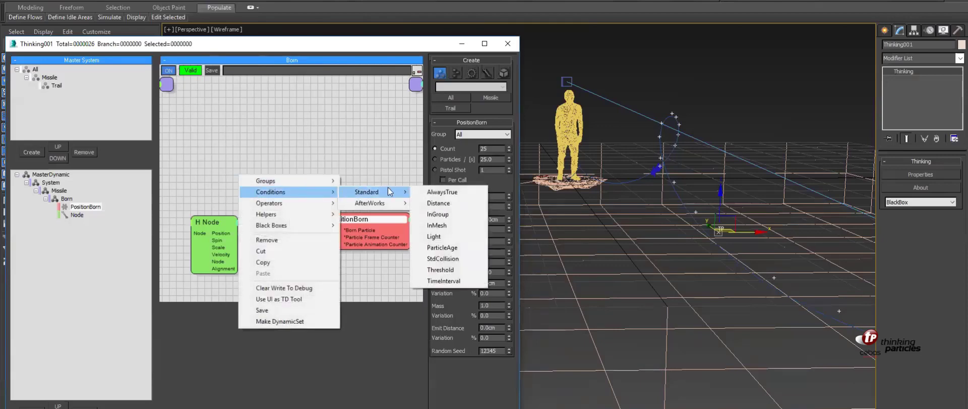
{"action": "left_click", "coordinate": [442, 280]}
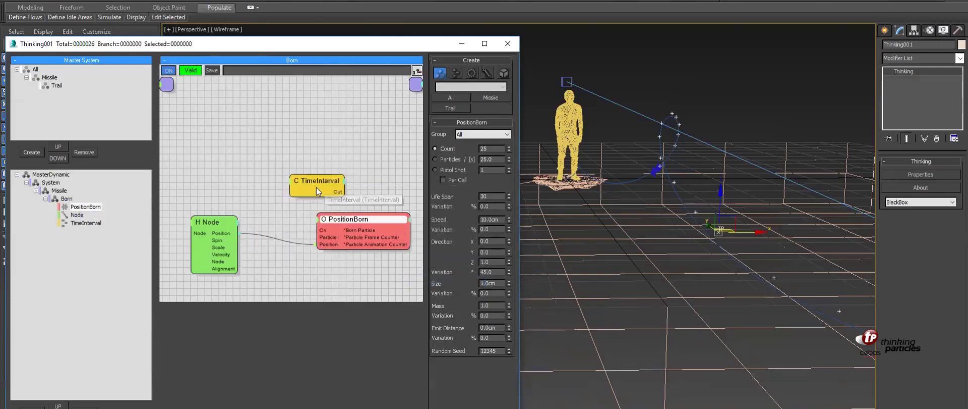
{"action": "left_click_drag", "start_coordinate": [317, 182], "coordinate": [257, 159]}
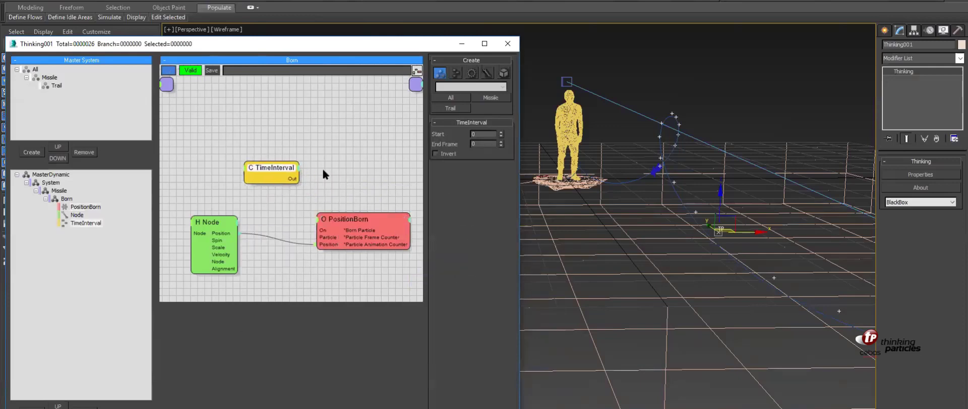
Step: Set the TimeInterval condition to start at 1 and end at frame 40, and wire its Out to PositionBorn's On input
{"action": "left_click", "coordinate": [483, 134]}
{"action": "type", "text": "1"}
{"action": "key", "text": "Return"}
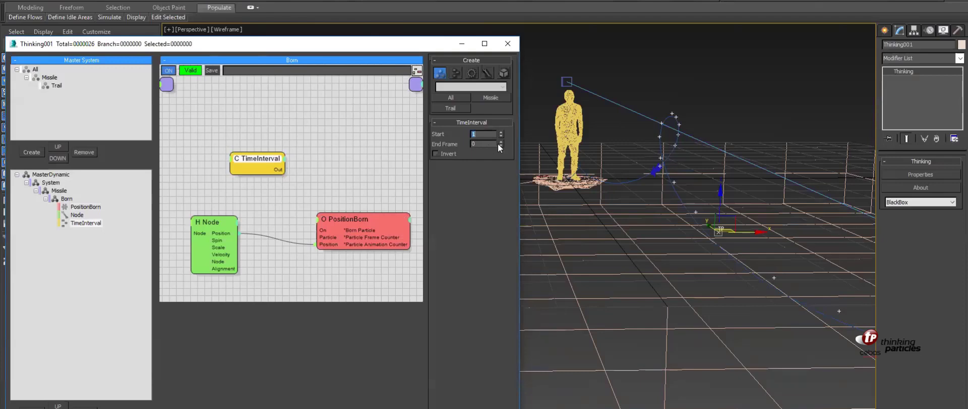
{"action": "left_click", "coordinate": [483, 144]}
{"action": "type", "text": "40"}
{"action": "key", "text": "Return"}
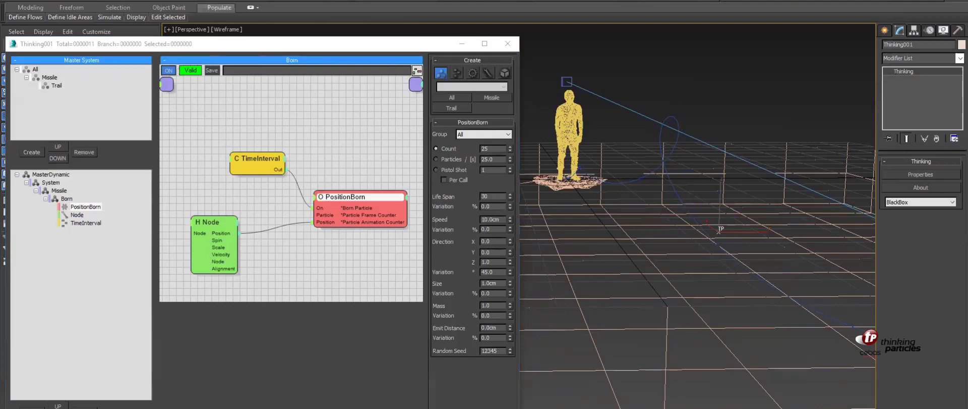
Step: Play the animation and rearrange the TimeInterval and PositionBorn nodes in Born's wiring area
{"action": "key", "text": "slash"}
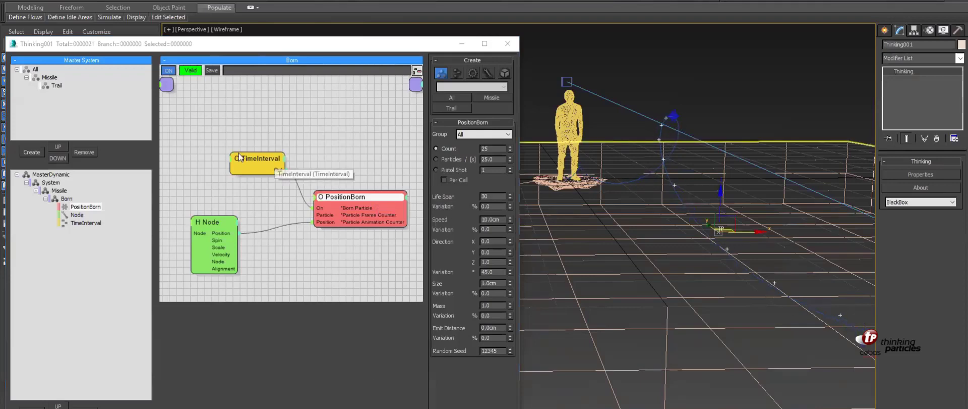
{"action": "left_click_drag", "start_coordinate": [249, 162], "coordinate": [222, 158]}
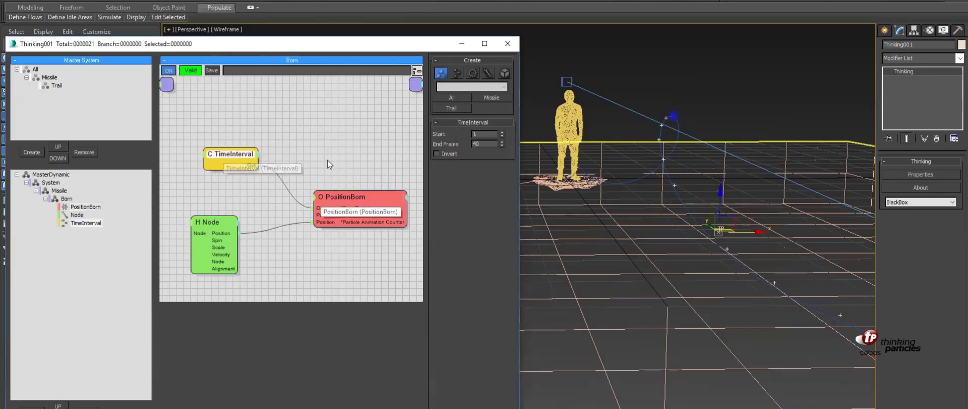
{"action": "left_click_drag", "start_coordinate": [348, 198], "coordinate": [331, 161]}
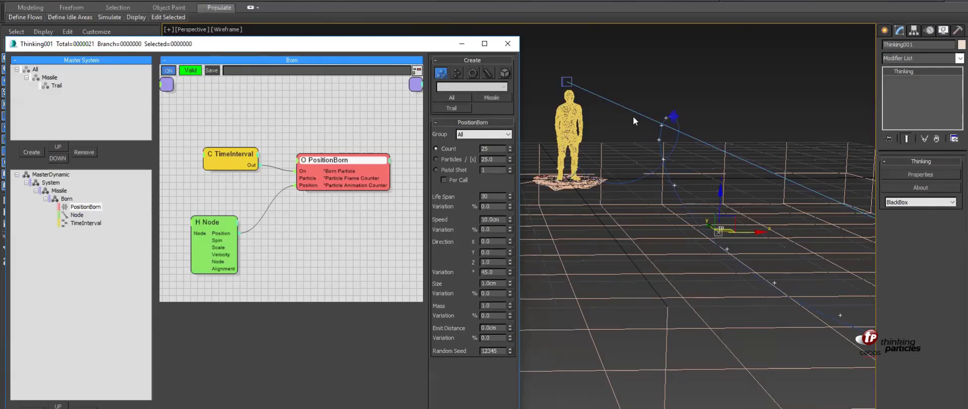
Step: Set PositionBorn's life span to 20 with a 50% variation
{"action": "double_click", "coordinate": [499, 195]}
{"action": "type", "text": "20"}
{"action": "key", "text": "Tab"}
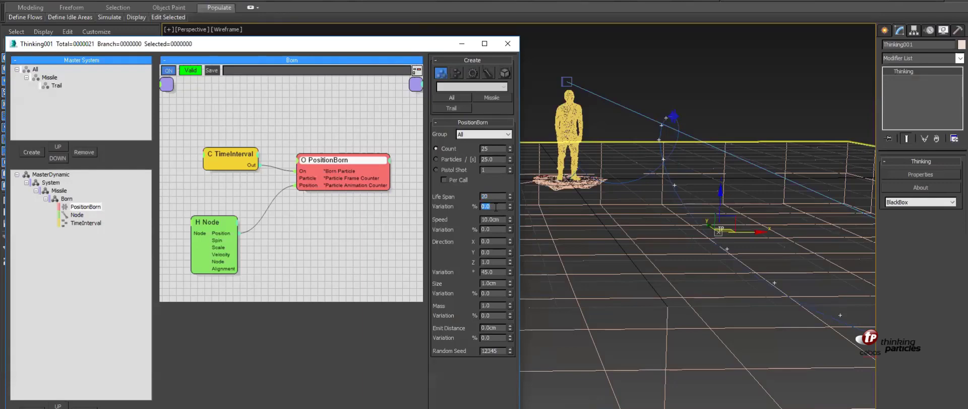
{"action": "type", "text": "50"}
{"action": "key", "text": "Return"}
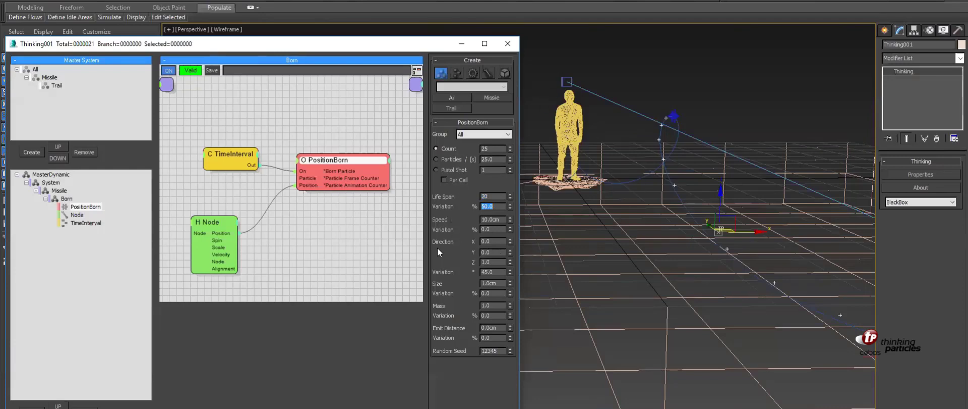
Step: Reset PositionBorn's speed to 0 cm
{"action": "right_click", "coordinate": [501, 220]}
{"action": "left_click", "coordinate": [271, 169]}
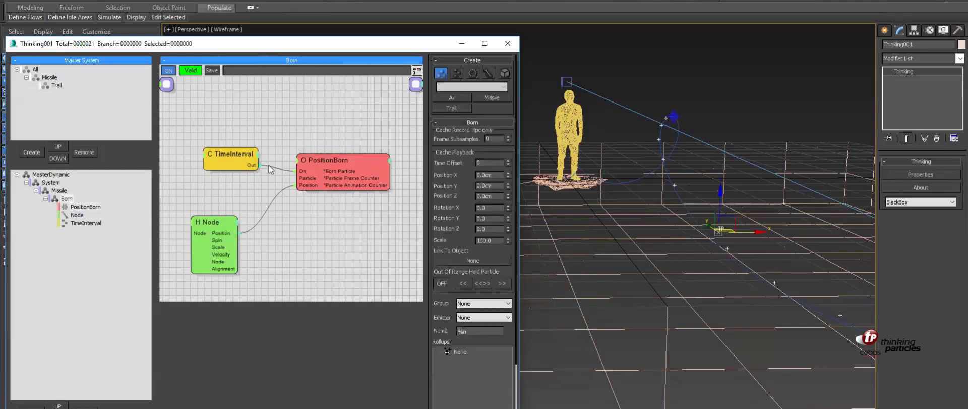
{"action": "left_click", "coordinate": [349, 157]}
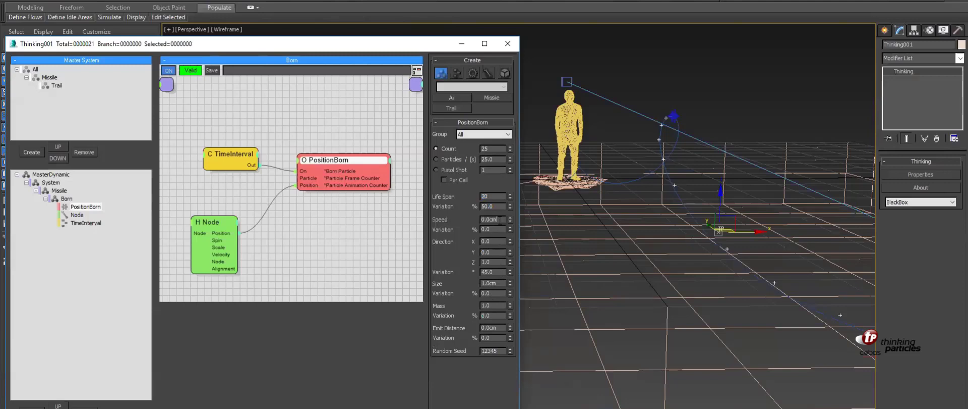
Step: Set PositionBorn's speed to 20 cm and its direction variation to 180 degrees, and replay the animation from the start
{"action": "double_click", "coordinate": [502, 219]}
{"action": "type", "text": "20"}
{"action": "key", "text": "Return"}
{"action": "left_click", "coordinate": [496, 294]}
{"action": "left_click_drag", "start_coordinate": [510, 270], "coordinate": [509, 2]}
{"action": "key", "text": "Home"}
{"action": "key", "text": "slash"}
Step: Set PositionBorn to emit 2000 particles per second and replay the animation from the start
{"action": "double_click", "coordinate": [496, 160]}
{"action": "type", "text": "200"}
{"action": "key", "text": "Return"}
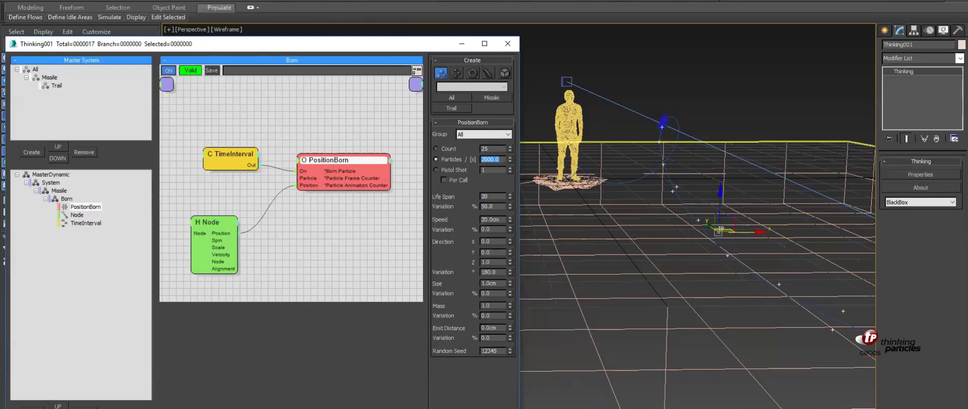
{"action": "key", "text": "Home"}
{"action": "key", "text": "slash"}
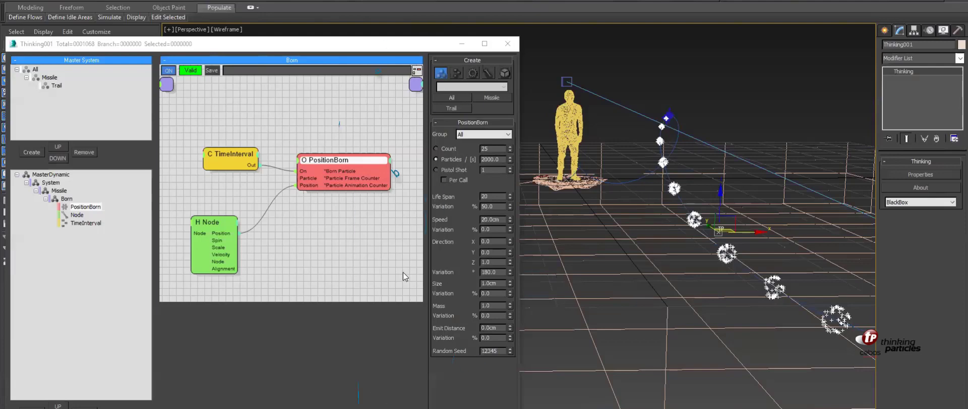
Step: Set MasterDynamic's viewport/render subsampling to Per Half Frame and replay the animation from the start
{"action": "left_click", "coordinate": [52, 175]}
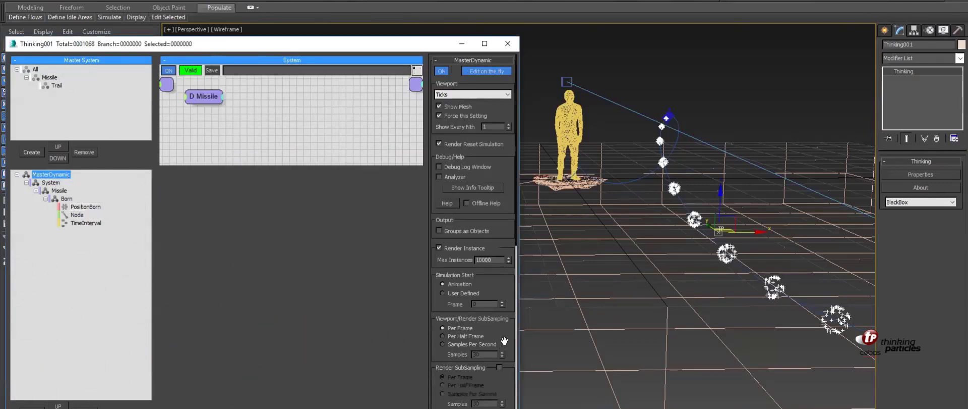
{"action": "left_click_drag", "start_coordinate": [505, 341], "coordinate": [505, 216]}
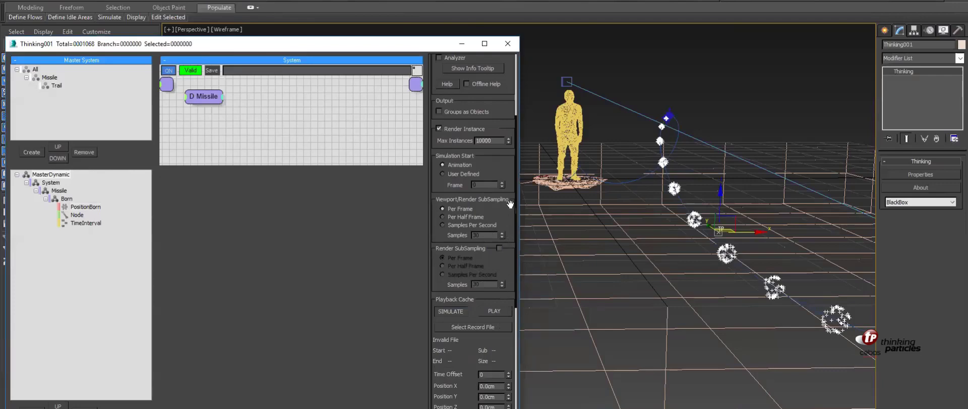
{"action": "left_click", "coordinate": [446, 216]}
{"action": "key", "text": "Home"}
{"action": "key", "text": "slash"}
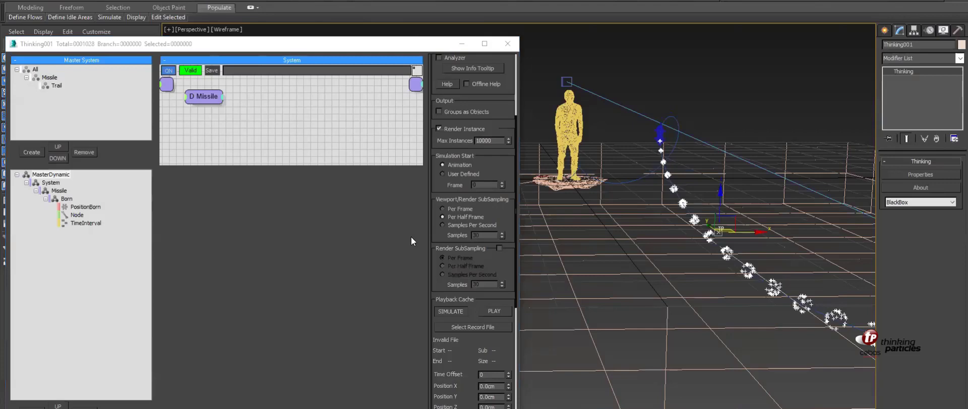
Step: Switch the viewport/render subsampling back to Per Frame and replay the animation for comparison
{"action": "left_click", "coordinate": [442, 209]}
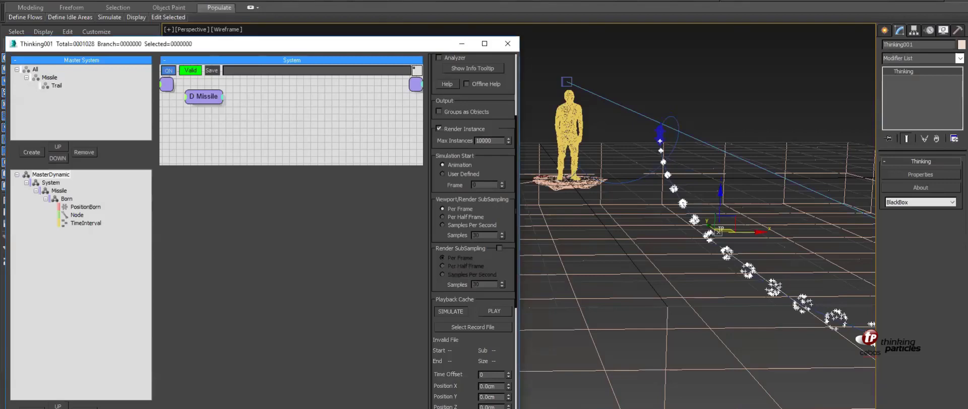
{"action": "key", "text": "Home"}
{"action": "key", "text": "slash"}
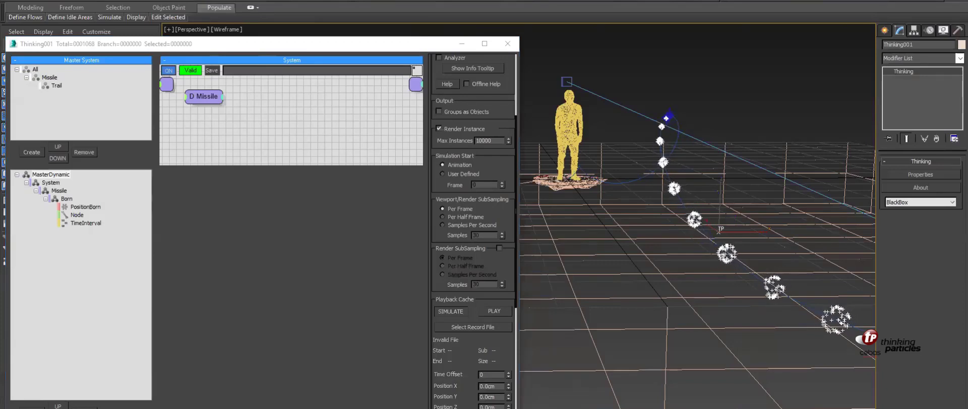
{"action": "key", "text": "slash"}
Step: Try Samples Per Second subsampling, and return the viewport/render subsampling to Per Half Frame
{"action": "left_click", "coordinate": [453, 219]}
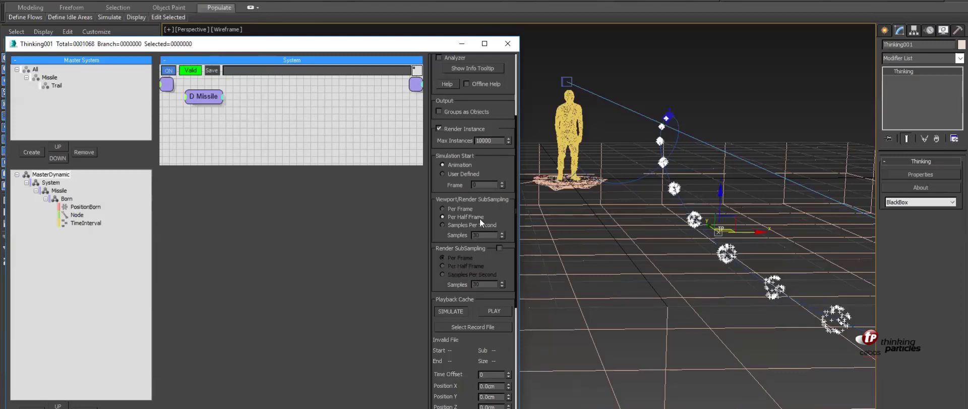
{"action": "left_click", "coordinate": [442, 225]}
{"action": "double_click", "coordinate": [487, 235]}
{"action": "key", "text": "Return"}
{"action": "left_click", "coordinate": [447, 217]}
Step: Set the speed of the PositionBorn operator in the Born dynamic set to 10 cm
{"action": "left_click", "coordinate": [66, 199]}
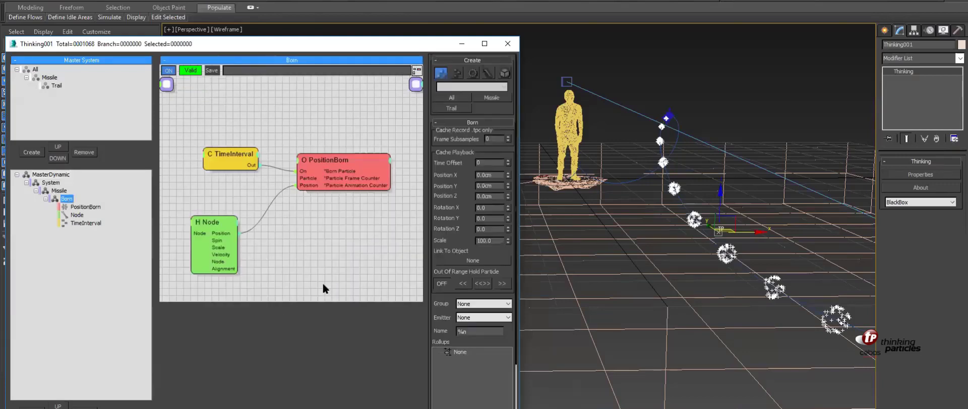
{"action": "left_click", "coordinate": [337, 162]}
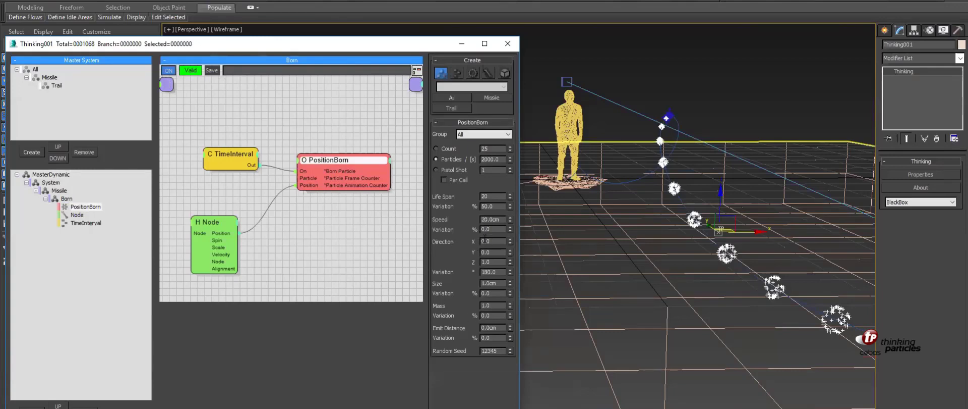
{"action": "double_click", "coordinate": [503, 219]}
{"action": "type", "text": "10"}
{"action": "key", "text": "Return"}
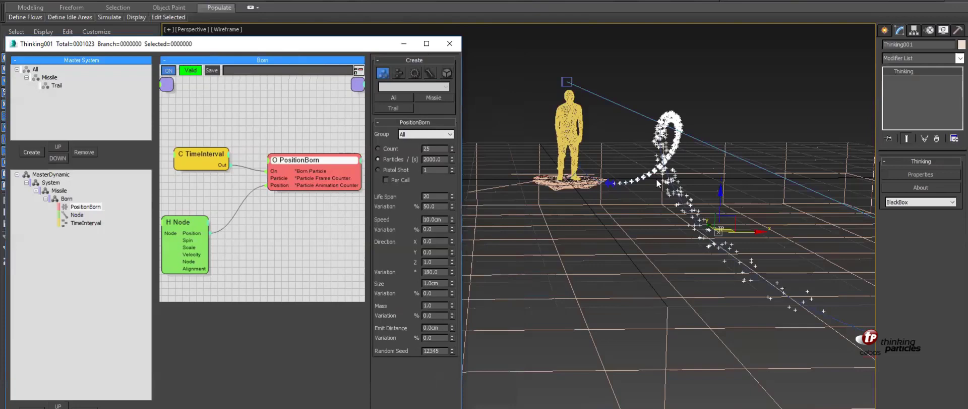
Step: Create another child dynamic set under Missile and name it Forces
{"action": "middle_click_drag", "start_coordinate": [647, 176], "coordinate": [642, 174], "text": "alt"}
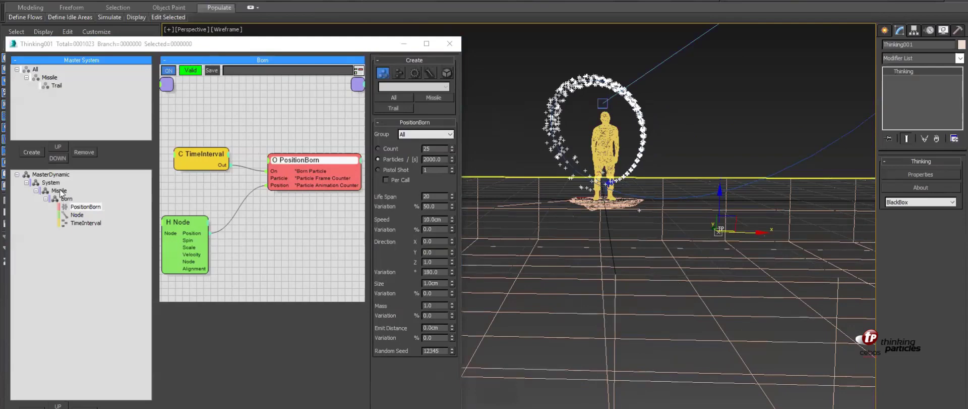
{"action": "left_click", "coordinate": [60, 190]}
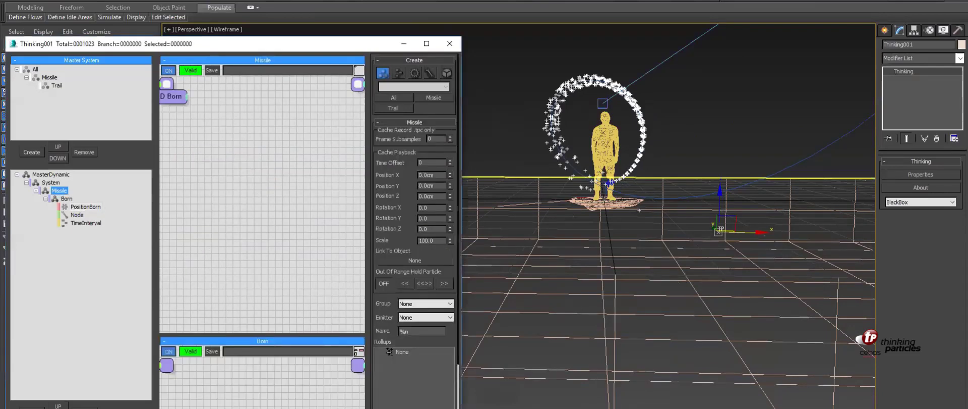
{"action": "left_click", "coordinate": [32, 407]}
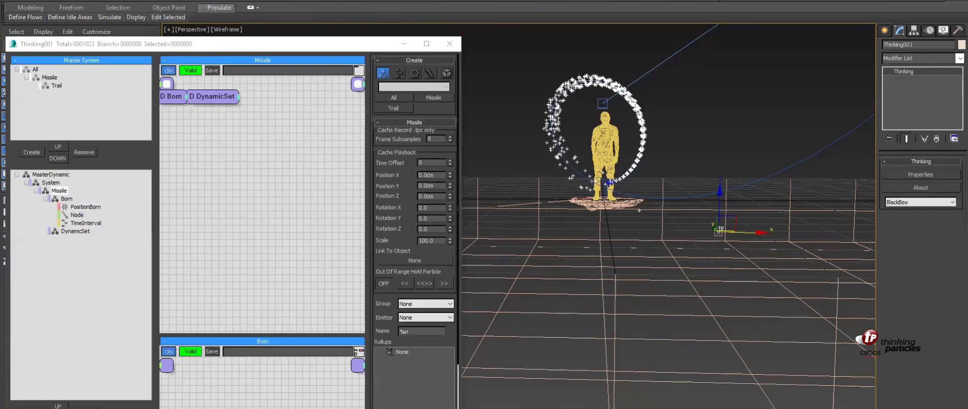
{"action": "left_click", "coordinate": [83, 230]}
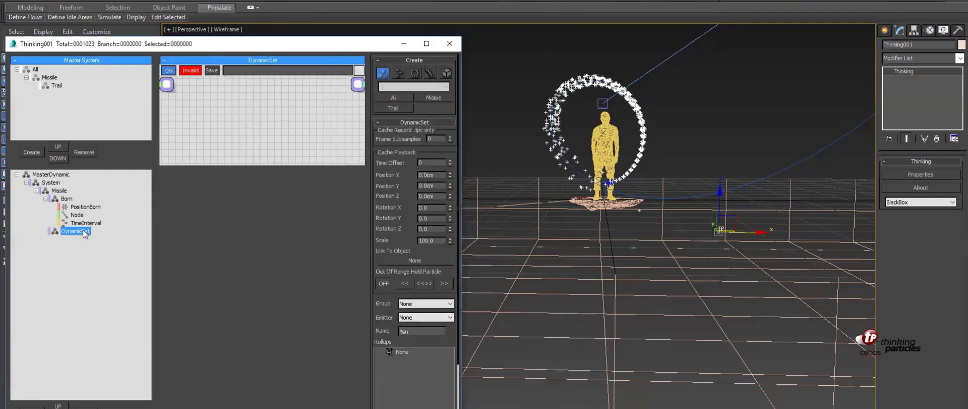
{"action": "left_click", "coordinate": [83, 231]}
{"action": "type", "text": "Forces"}
{"action": "key", "text": "Return"}
Step: Enlarge the Forces wiring area and add the Trail particle group to it
{"action": "left_click_drag", "start_coordinate": [268, 165], "coordinate": [259, 333]}
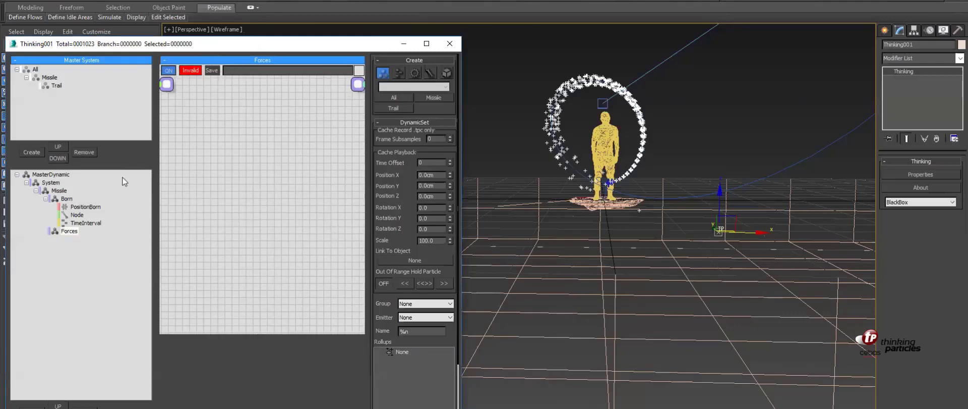
{"action": "left_click_drag", "start_coordinate": [55, 88], "coordinate": [190, 164]}
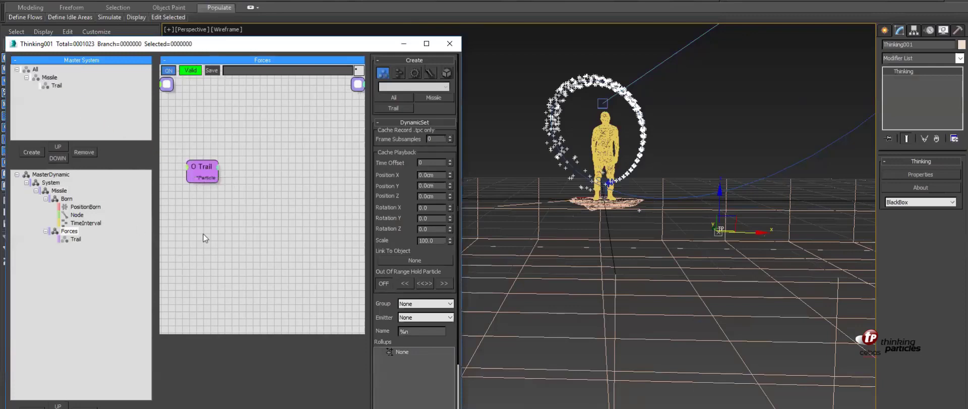
Step: Show Born's wiring and bring up the PositionBorn operator's settings
{"action": "left_click", "coordinate": [67, 199]}
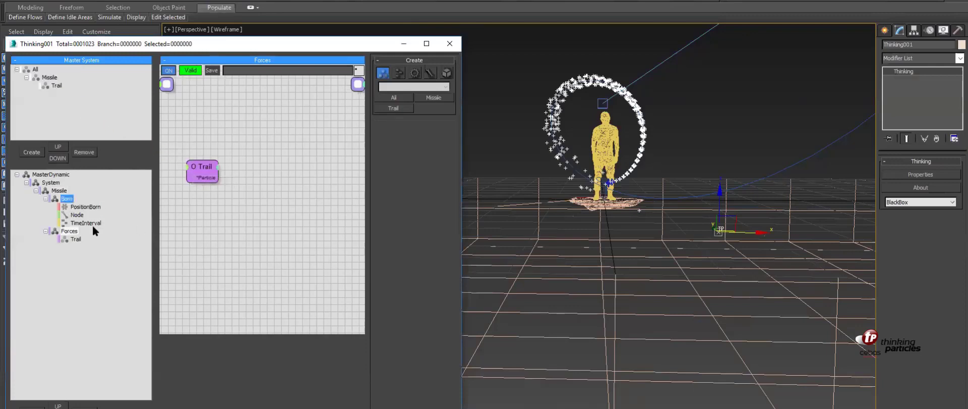
{"action": "middle_click_drag", "start_coordinate": [303, 121], "coordinate": [276, 132]}
{"action": "left_click", "coordinate": [288, 156]}
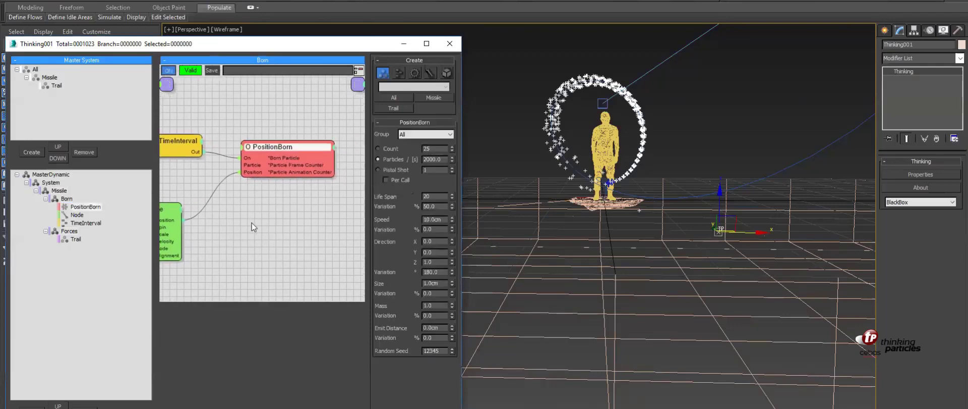
{"action": "left_click_drag", "start_coordinate": [284, 148], "coordinate": [287, 148]}
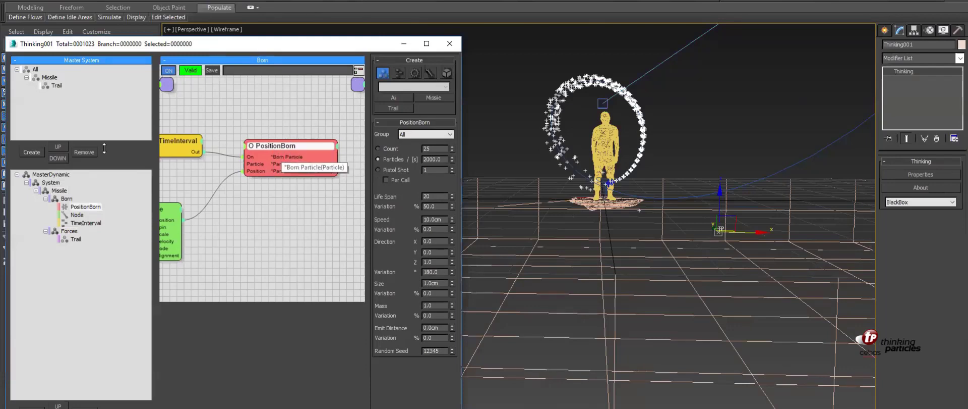
Step: Give the Trail particle group a light red display colour
{"action": "left_click", "coordinate": [56, 85]}
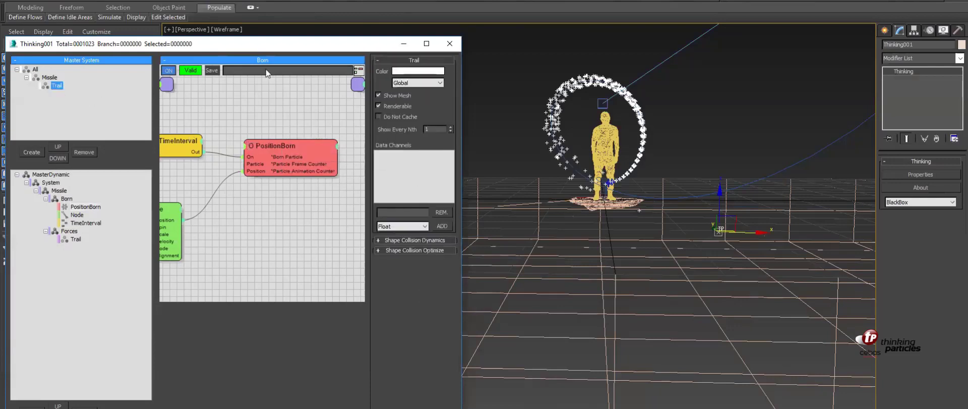
{"action": "left_click", "coordinate": [398, 72]}
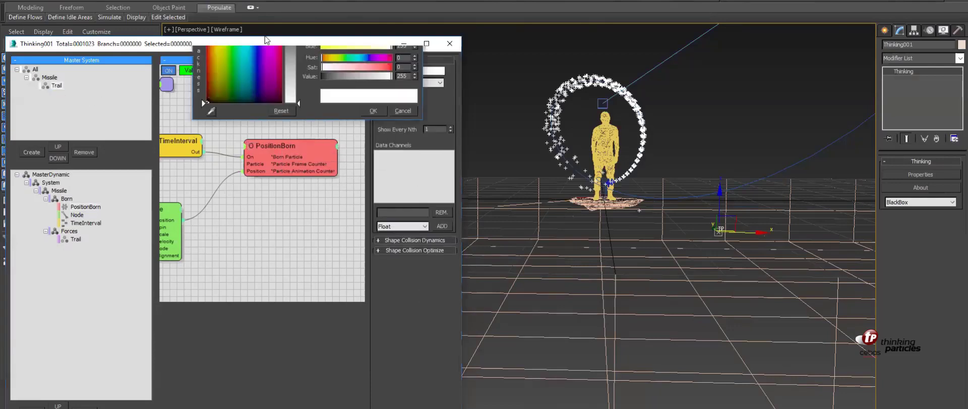
{"action": "mouse_move", "coordinate": [280, 30]}
{"action": "left_mouse_down"}
{"action": "mouse_move", "coordinate": [292, 29]}
{"action": "mouse_move", "coordinate": [291, 43]}
{"action": "left_mouse_up"}
{"action": "left_click_drag", "start_coordinate": [239, 28], "coordinate": [208, 27]}
{"action": "left_click_drag", "start_coordinate": [291, 43], "coordinate": [291, 38]}
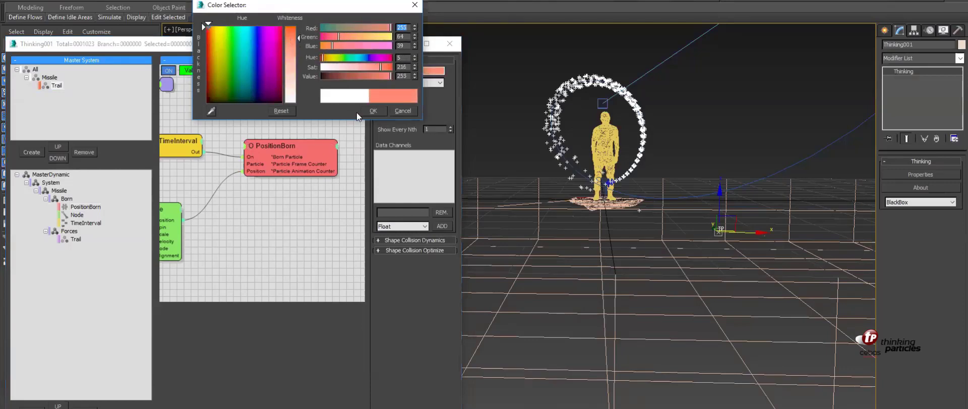
{"action": "left_click", "coordinate": [374, 111]}
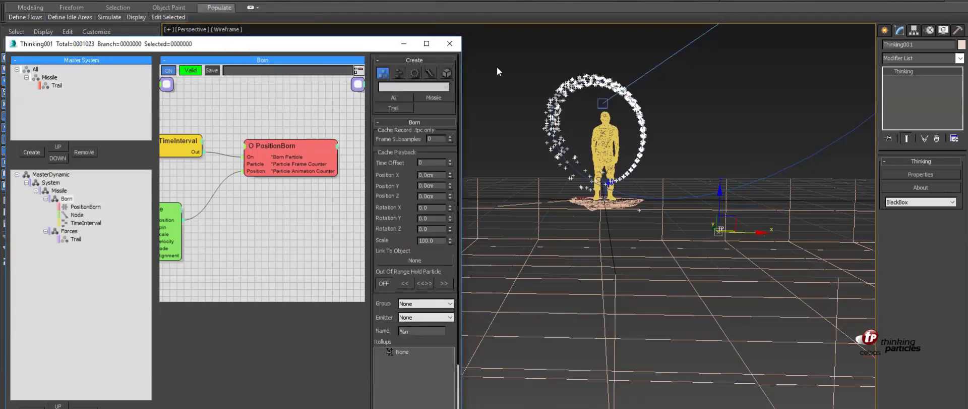
Step: Set the particle group of Born's PositionBorn operator to Trail
{"action": "left_click", "coordinate": [311, 143]}
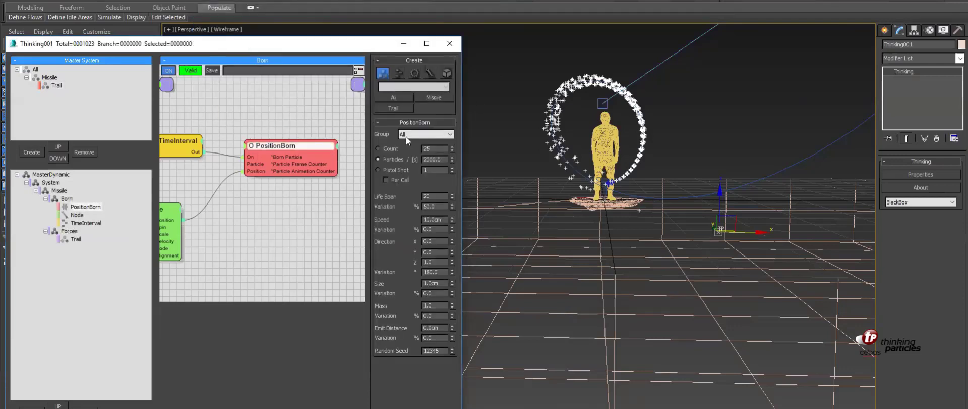
{"action": "left_click", "coordinate": [411, 133]}
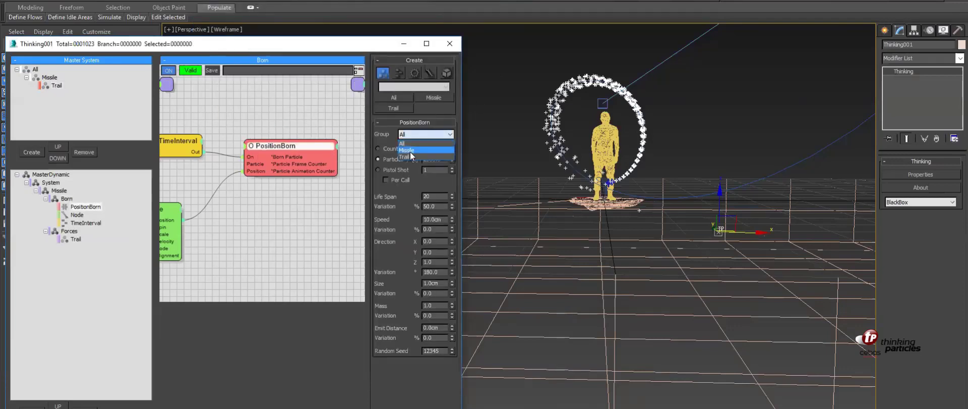
{"action": "left_click", "coordinate": [410, 151]}
{"action": "left_click", "coordinate": [419, 134]}
{"action": "left_click", "coordinate": [411, 156]}
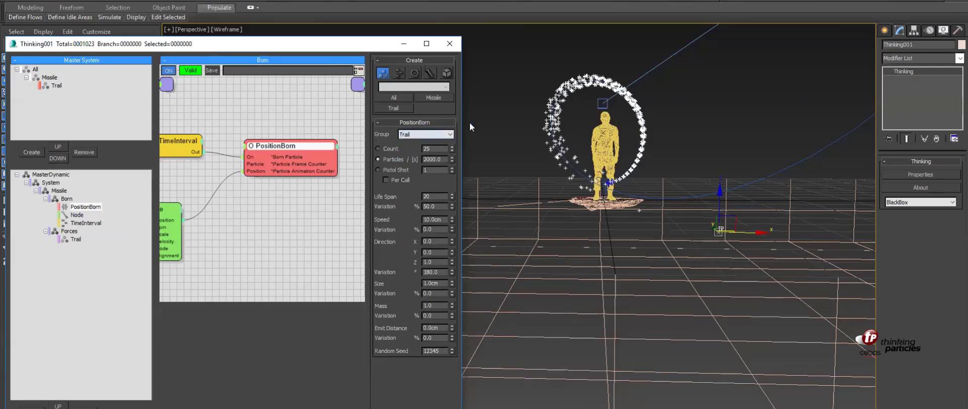
{"action": "left_click", "coordinate": [487, 104]}
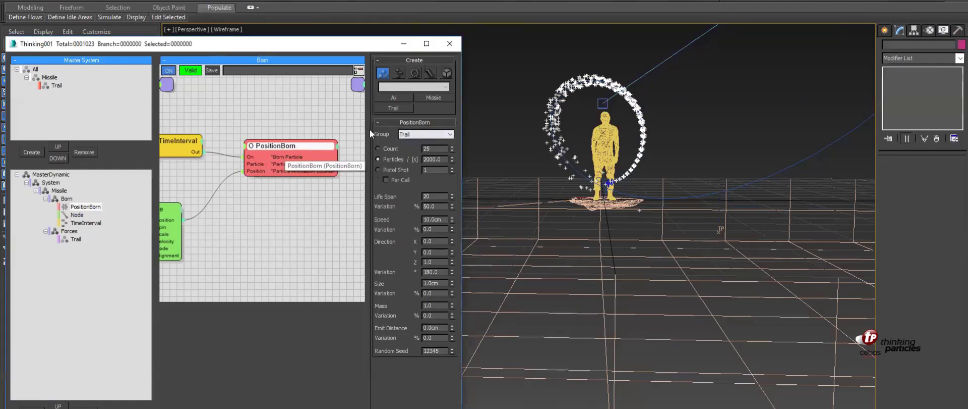
{"action": "left_click", "coordinate": [407, 135]}
{"action": "left_click", "coordinate": [410, 157]}
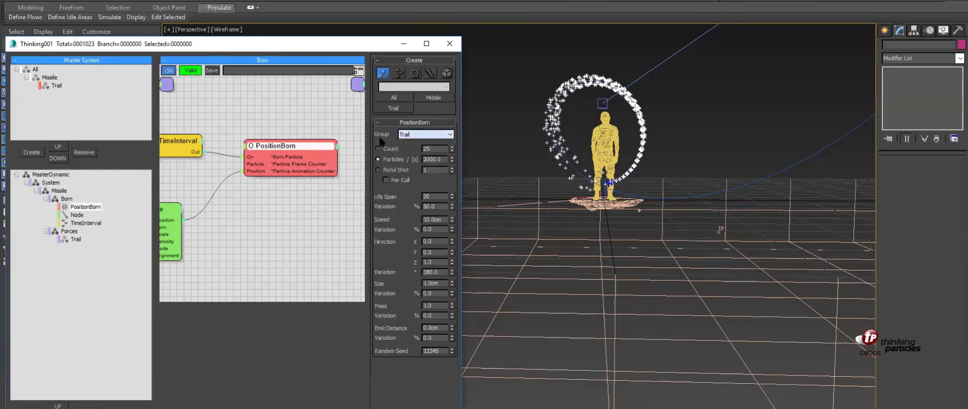
Step: Give the Trail particle group a light orange display colour and set its viewport display to Dots
{"action": "left_click", "coordinate": [57, 86]}
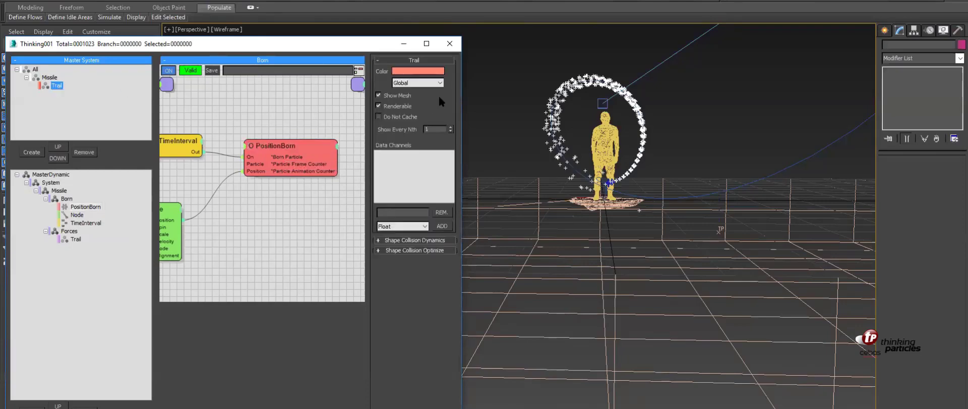
{"action": "left_click", "coordinate": [417, 74]}
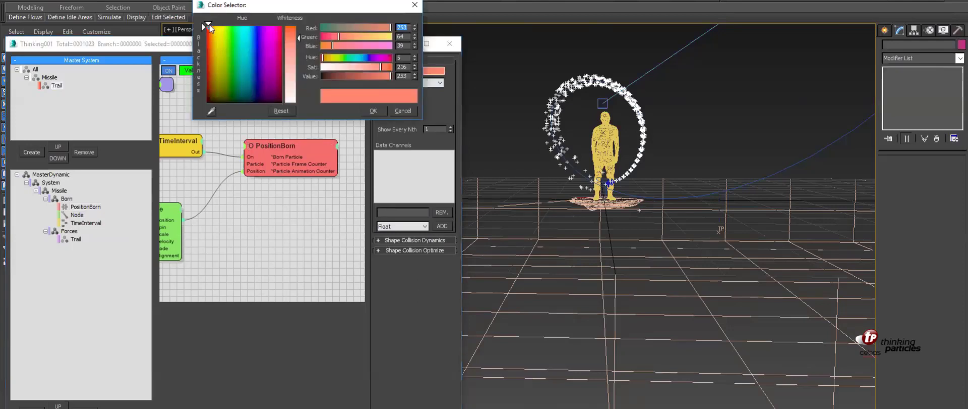
{"action": "left_click_drag", "start_coordinate": [209, 25], "coordinate": [211, 25]}
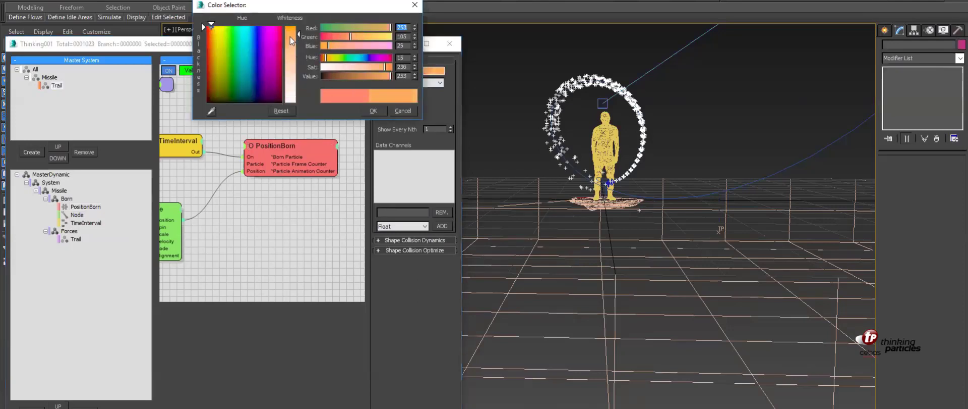
{"action": "left_click", "coordinate": [373, 111]}
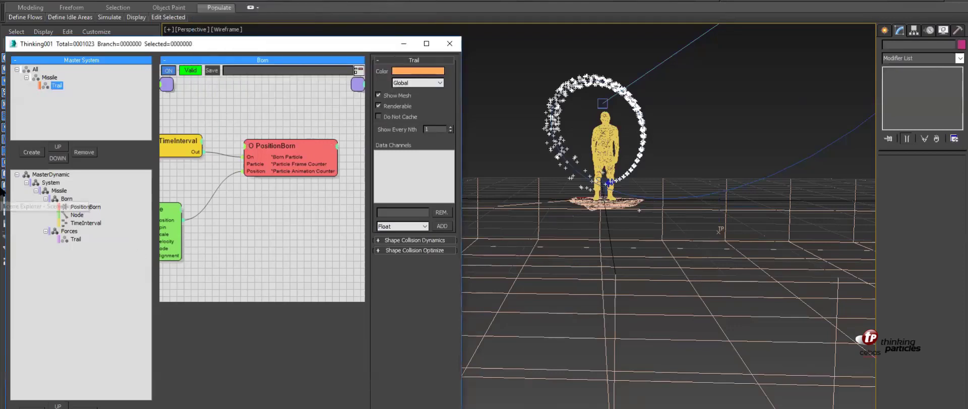
{"action": "left_click", "coordinate": [409, 84]}
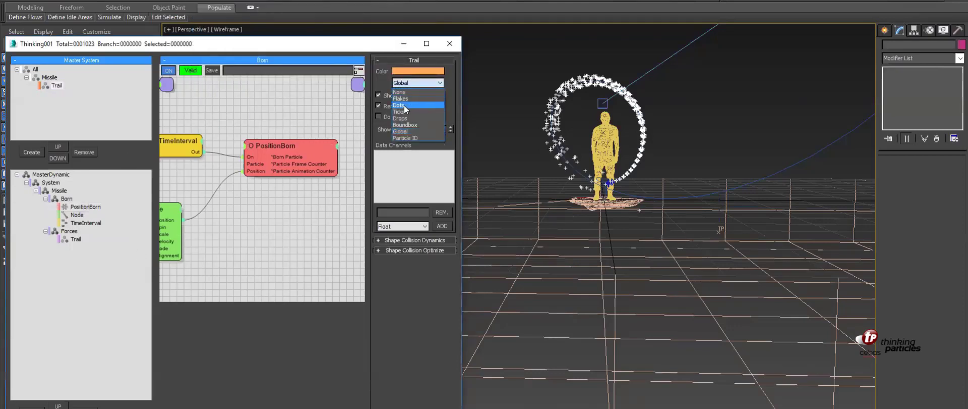
{"action": "left_click", "coordinate": [405, 105]}
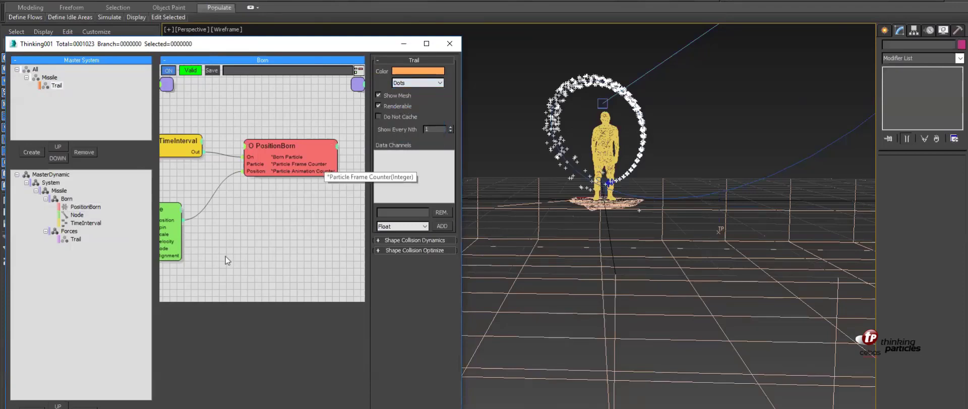
Step: Turn off Force this Setting for the MasterDynamic viewport display and play the animation
{"action": "left_click", "coordinate": [53, 175]}
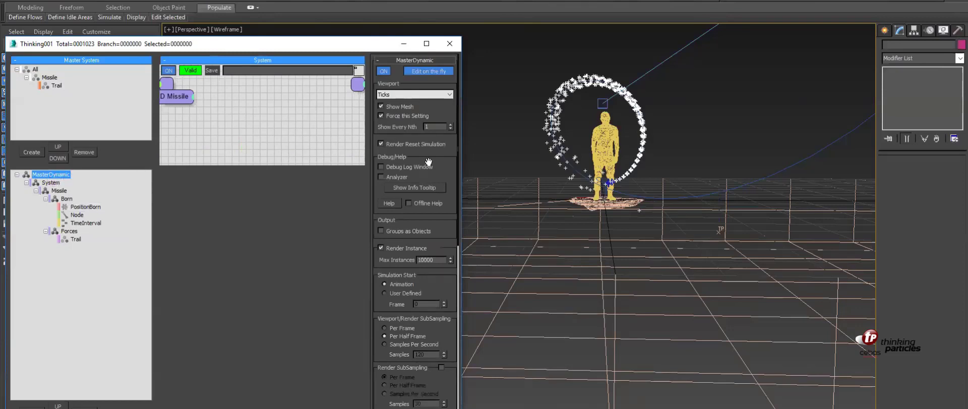
{"action": "left_click", "coordinate": [382, 116]}
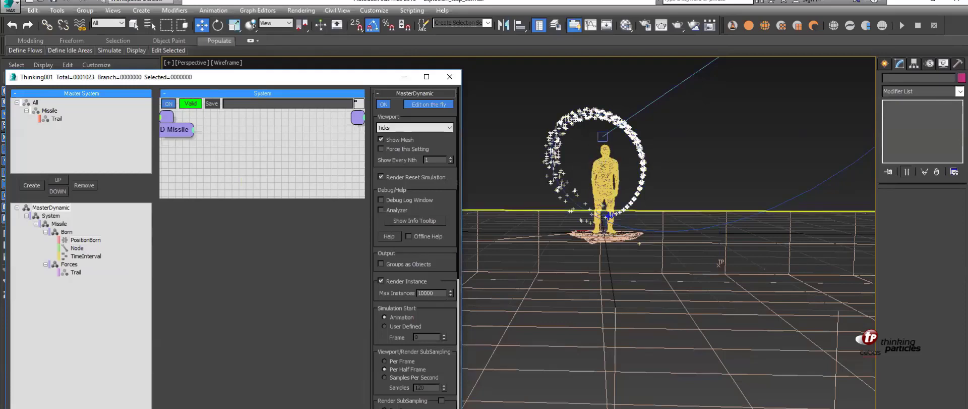
{"action": "key", "text": "slash"}
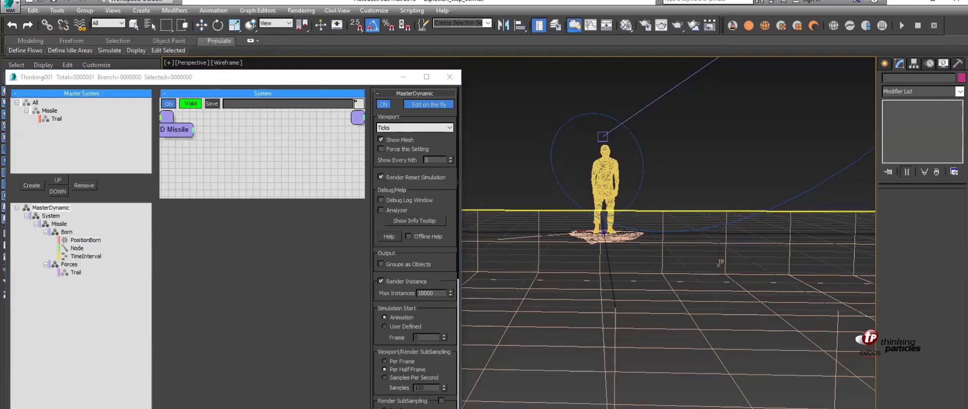
Step: Turn off Edit on the fly for MasterDynamic and replay the animation from the first frame
{"action": "left_click", "coordinate": [428, 103]}
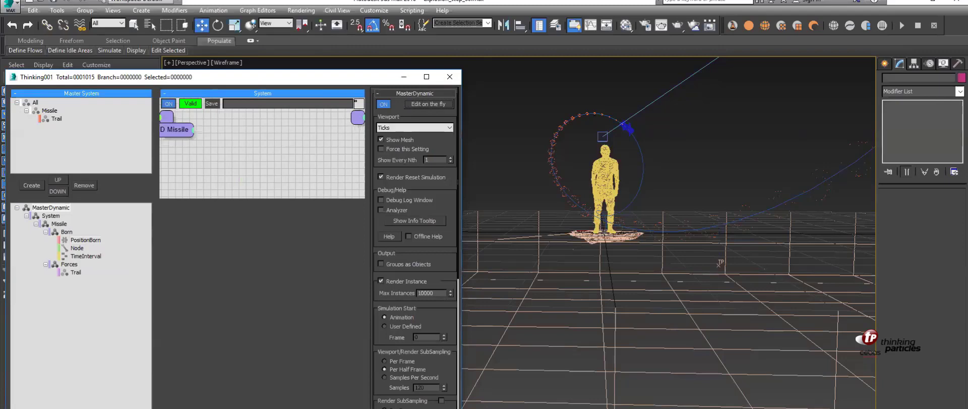
{"action": "key", "text": "Home"}
{"action": "key", "text": "slash"}
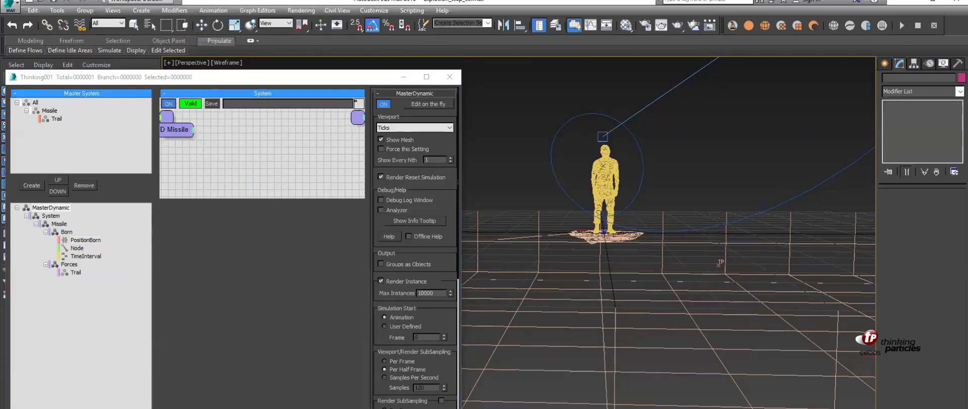
{"action": "key", "text": "Escape"}
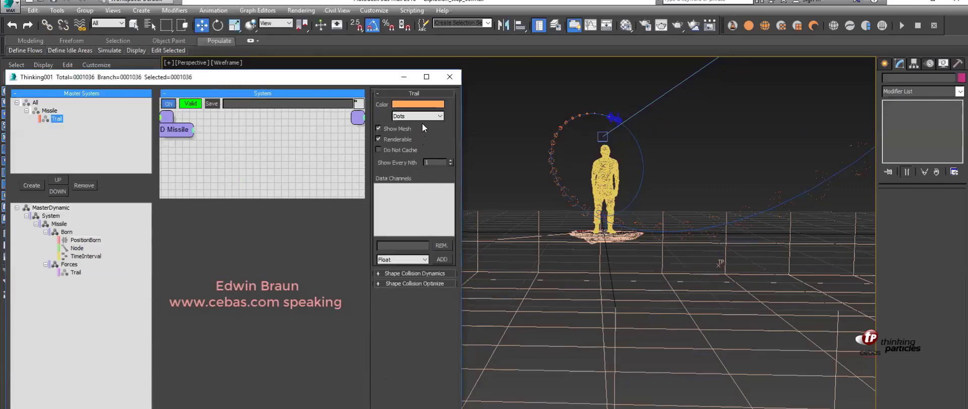
Step: Set the Trail group's viewport display to Ticks and bring up the animation's time configuration settings
{"action": "left_click", "coordinate": [422, 116]}
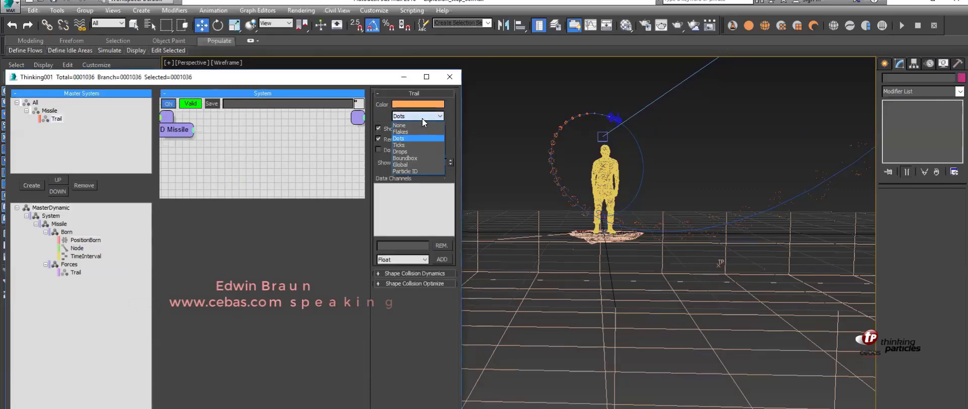
{"action": "left_click", "coordinate": [407, 146]}
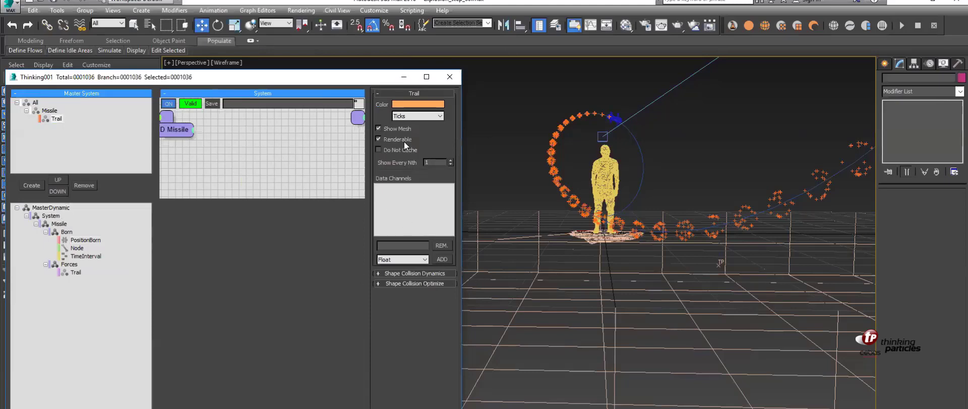
{"action": "key", "text": "alt+t"}
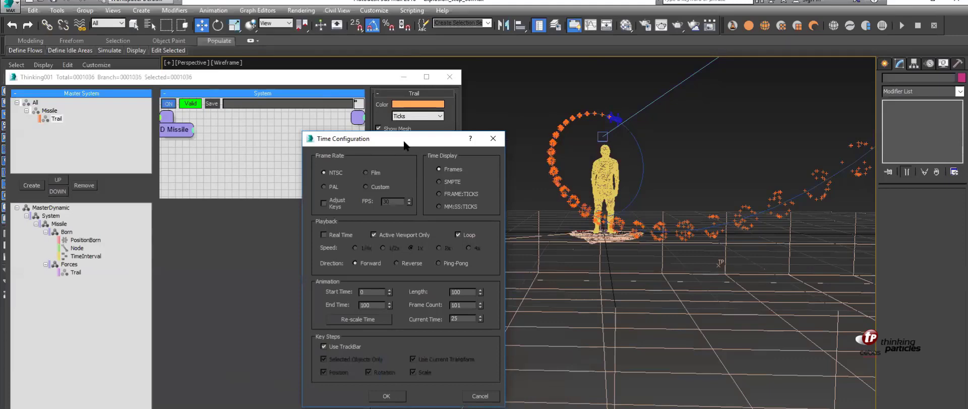
{"action": "left_click_drag", "start_coordinate": [405, 146], "coordinate": [405, 154]}
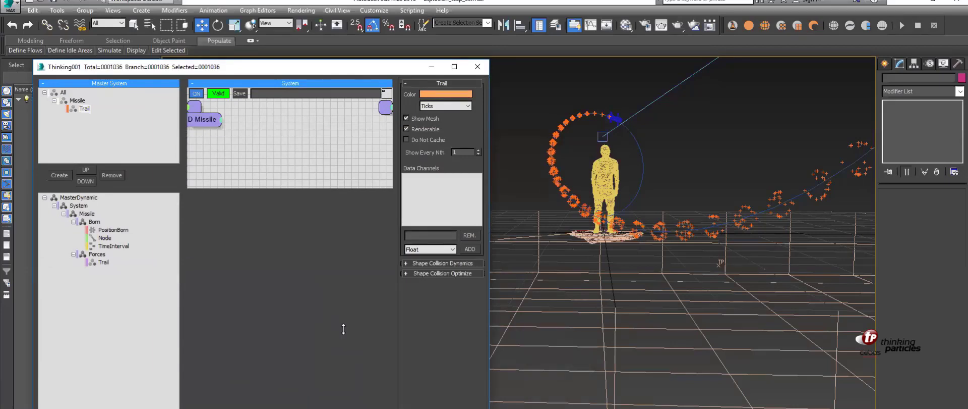
Step: Make the System wiring area considerably taller
{"action": "left_click_drag", "start_coordinate": [344, 329], "coordinate": [343, 330]}
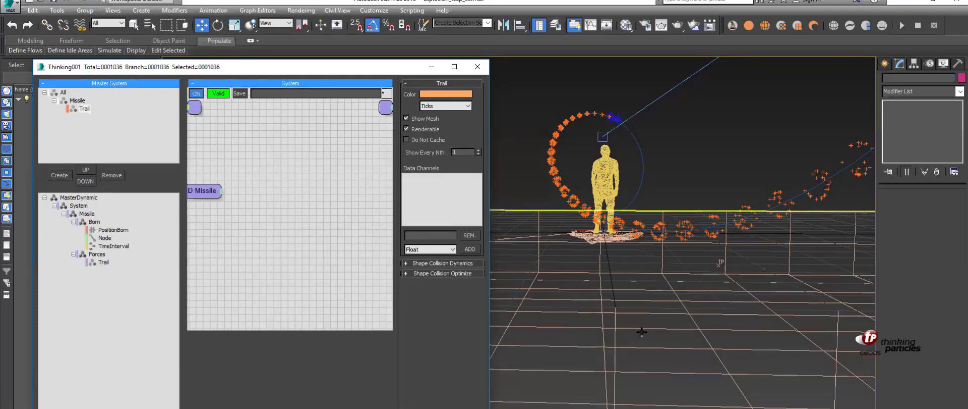
{"action": "left_click", "coordinate": [807, 407]}
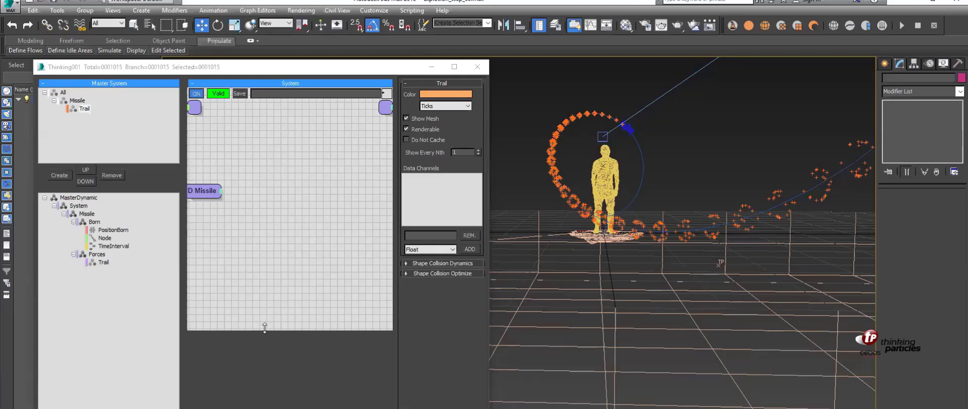
{"action": "left_click_drag", "start_coordinate": [259, 396], "coordinate": [258, 395]}
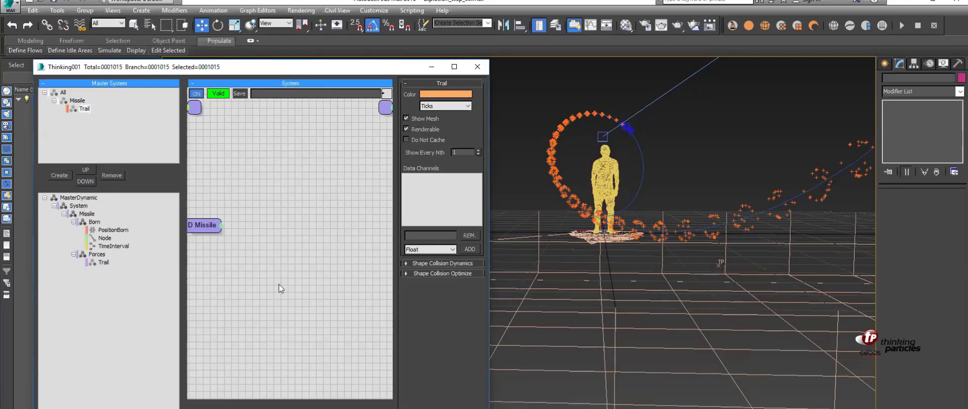
Step: Add a Force operator to the Forces set and connect Trail's Particle output to its Particle input
{"action": "left_click", "coordinate": [97, 254]}
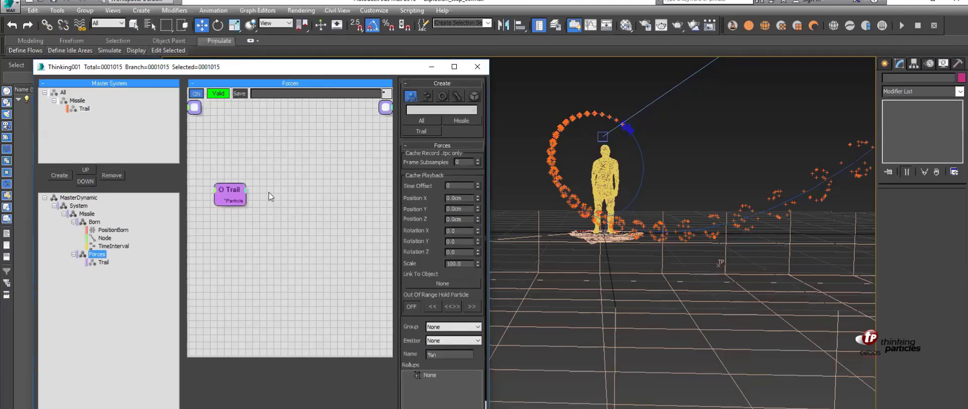
{"action": "left_click", "coordinate": [234, 191]}
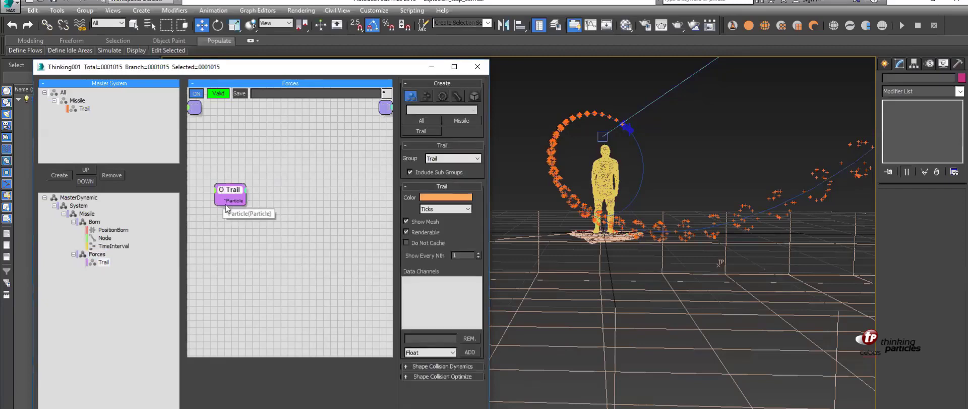
{"action": "mouse_move", "coordinate": [307, 164]}
{"action": "middle_mouse_down"}
{"action": "mouse_move", "coordinate": [294, 151]}
{"action": "mouse_move", "coordinate": [314, 158]}
{"action": "middle_mouse_up"}
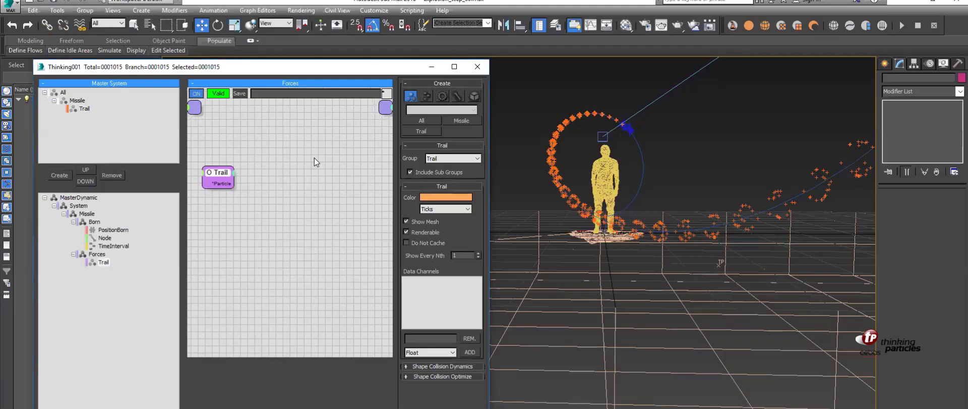
{"action": "right_click", "coordinate": [316, 162]}
{"action": "mouse_move", "coordinate": [323, 186]}
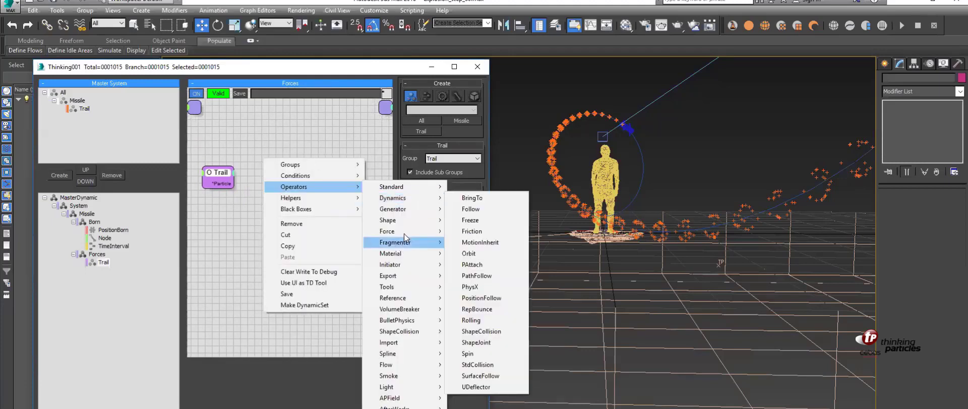
{"action": "mouse_move", "coordinate": [398, 231]}
{"action": "left_click", "coordinate": [469, 231]}
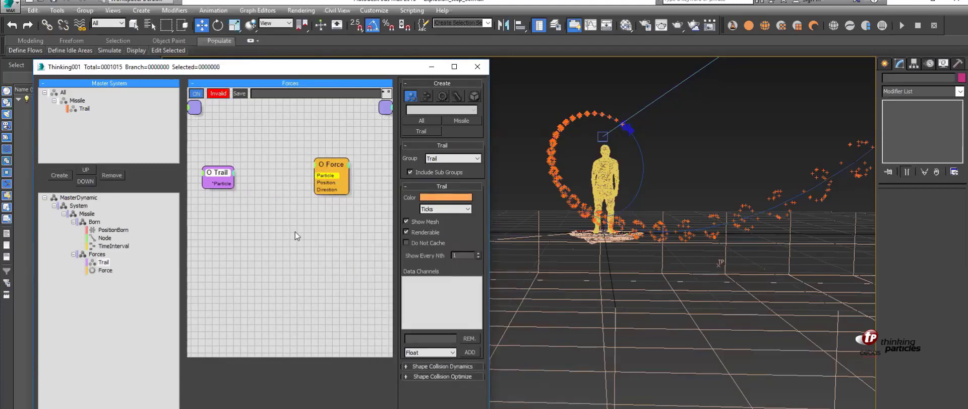
{"action": "left_click_drag", "start_coordinate": [234, 183], "coordinate": [317, 178]}
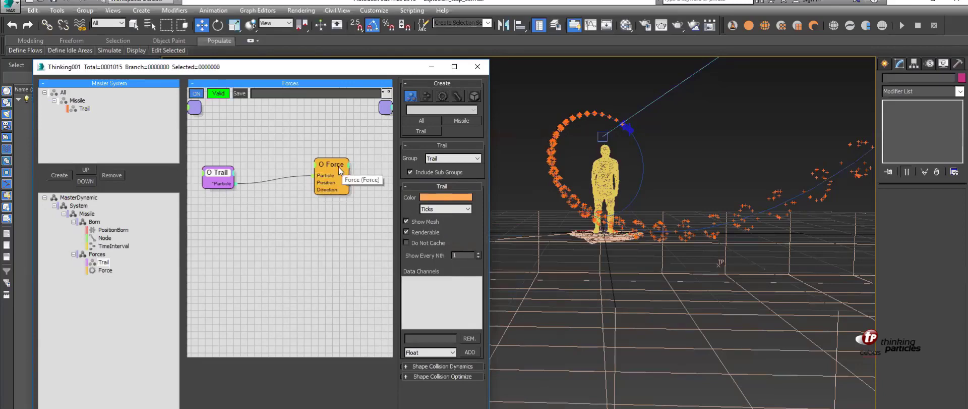
{"action": "left_click_drag", "start_coordinate": [323, 162], "coordinate": [337, 173]}
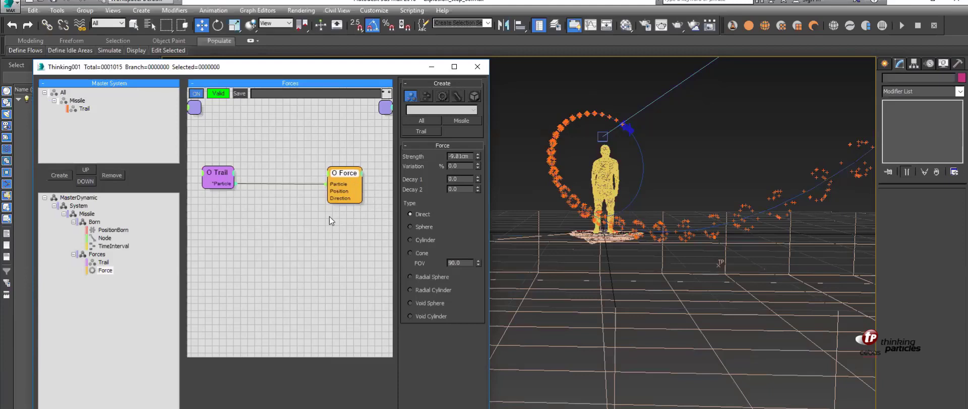
Step: Add a Point3 math helper below Trail and connect its Vector output to the Force operator's Direction input
{"action": "right_click", "coordinate": [309, 248]}
{"action": "mouse_move", "coordinate": [278, 258]}
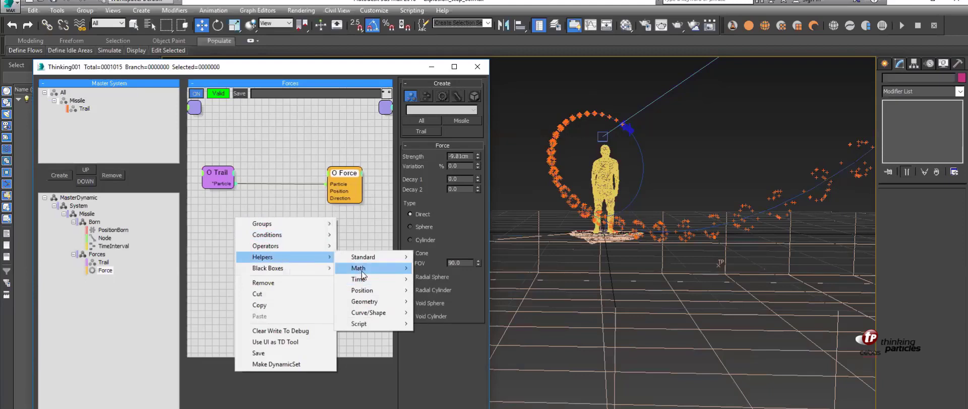
{"action": "mouse_move", "coordinate": [362, 272]}
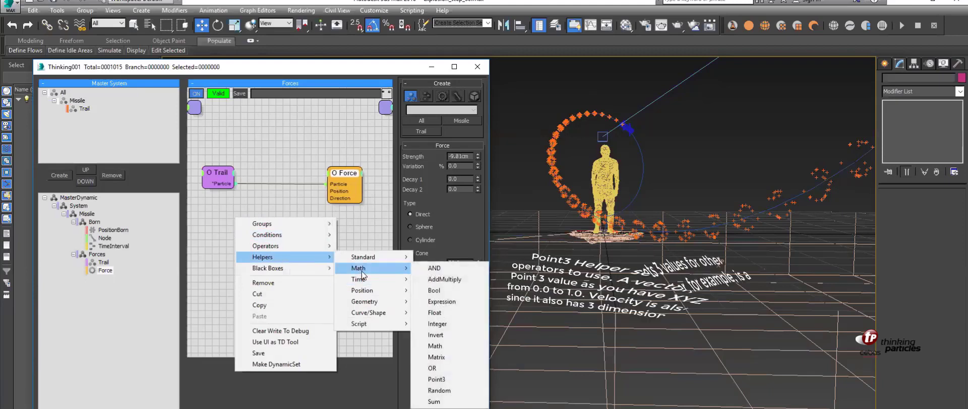
{"action": "left_click", "coordinate": [437, 379]}
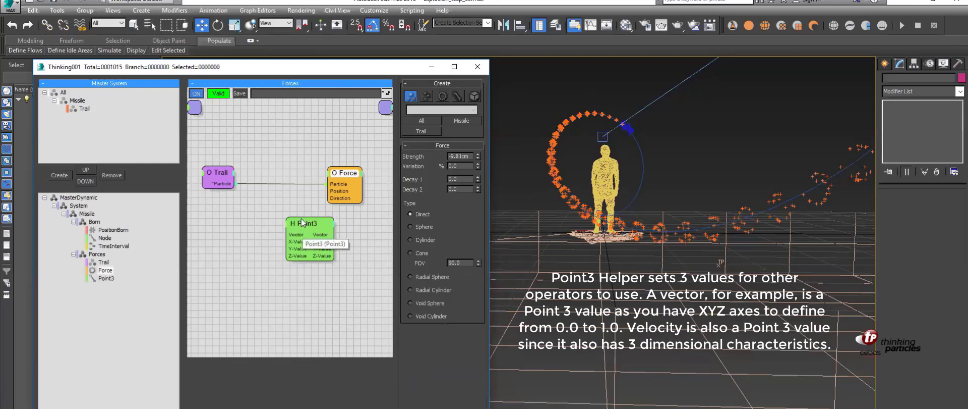
{"action": "left_click_drag", "start_coordinate": [306, 226], "coordinate": [328, 198]}
{"action": "left_click_drag", "start_coordinate": [246, 226], "coordinate": [234, 228]}
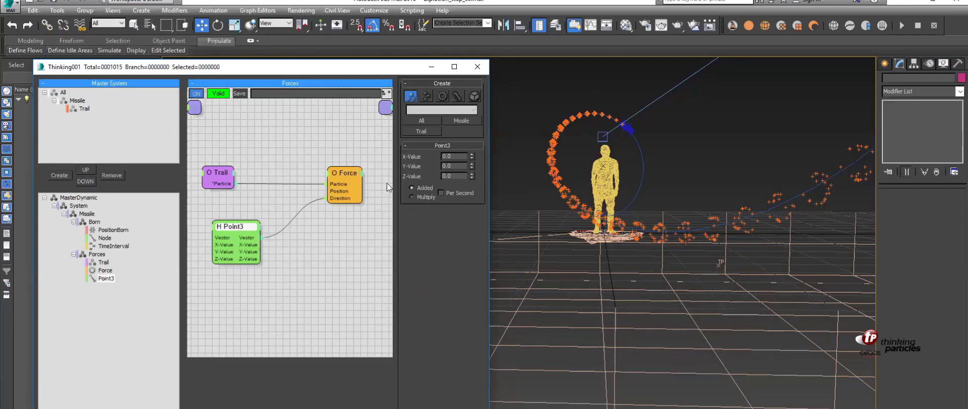
Step: Set the Point3 helper's X-Value to 1.0 and shift its node slightly in the Forces wiring
{"action": "double_click", "coordinate": [462, 158]}
{"action": "type", "text": "1"}
{"action": "key", "text": "Return"}
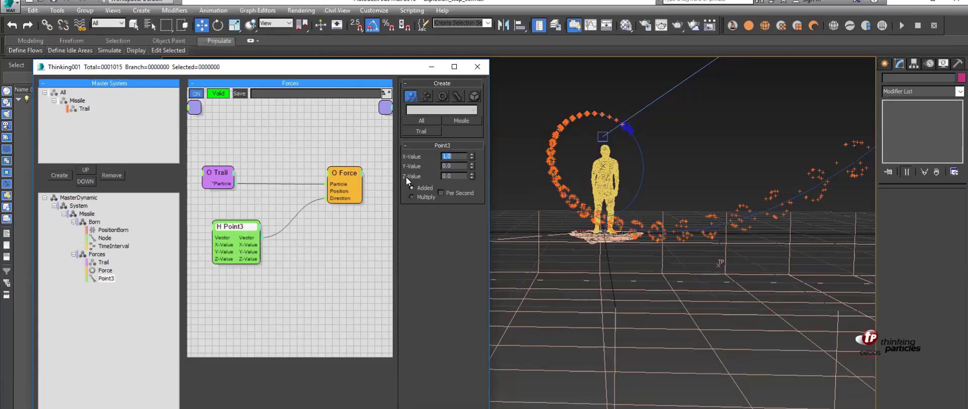
{"action": "left_click", "coordinate": [344, 173]}
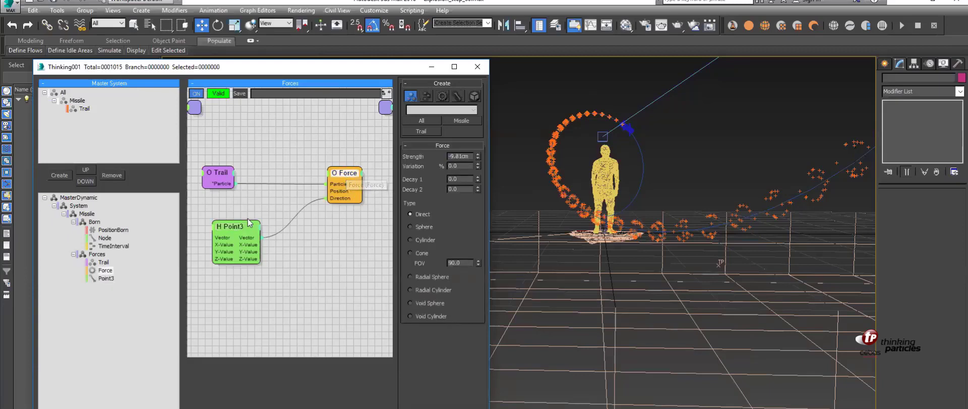
{"action": "mouse_move", "coordinate": [225, 246]}
{"action": "left_mouse_down"}
{"action": "mouse_move", "coordinate": [233, 256]}
{"action": "mouse_move", "coordinate": [226, 250]}
{"action": "left_mouse_up"}
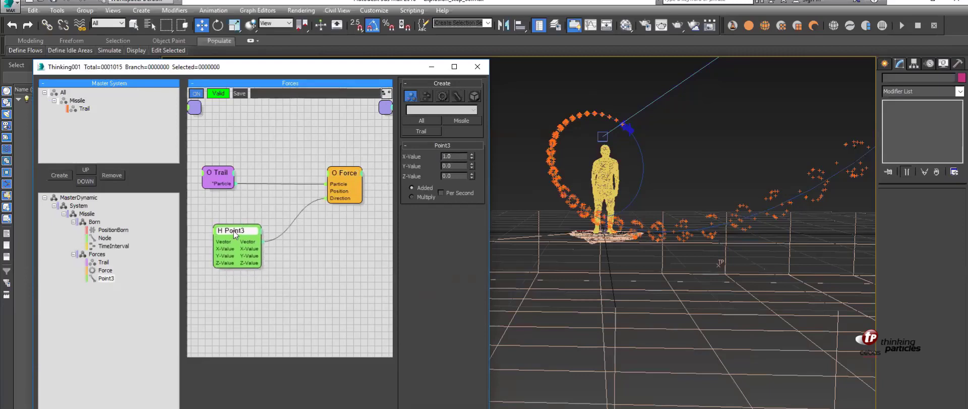
Step: Set the Force operator's strength to 10 cm and play the animation to check the trail
{"action": "left_click", "coordinate": [341, 174]}
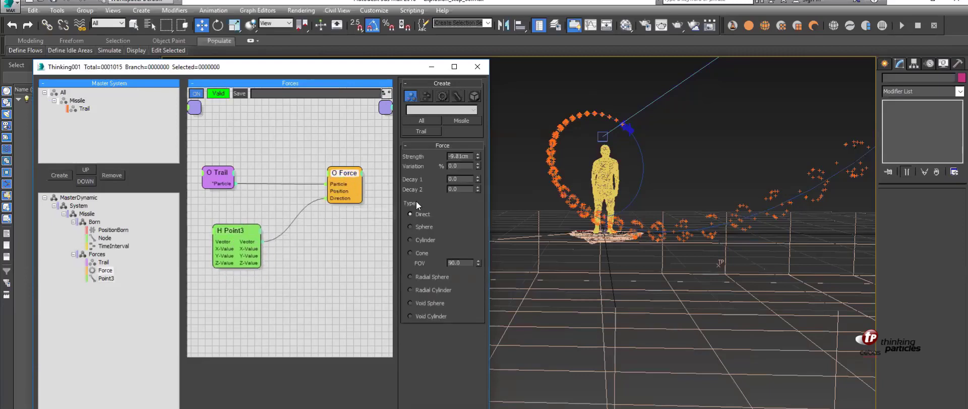
{"action": "left_click_drag", "start_coordinate": [459, 156], "coordinate": [445, 152]}
{"action": "type", "text": "100"}
{"action": "key", "text": "BackSpace"}
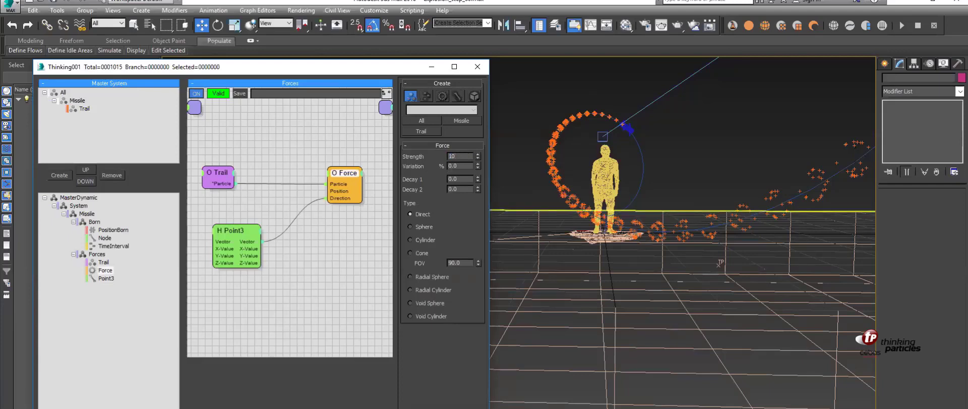
{"action": "key", "text": "Return"}
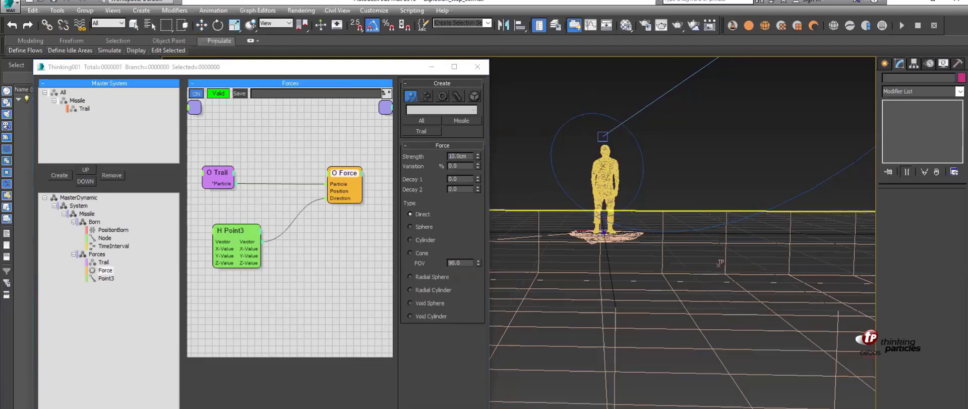
{"action": "key", "text": "Escape"}
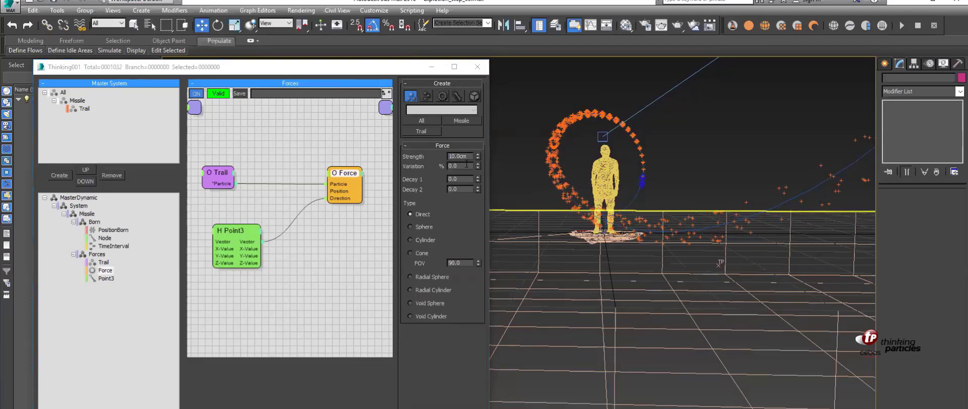
Step: Set the Force operator's strength to 100 cm and replay the trail animation
{"action": "left_click", "coordinate": [464, 155]}
{"action": "type", "text": "10"}
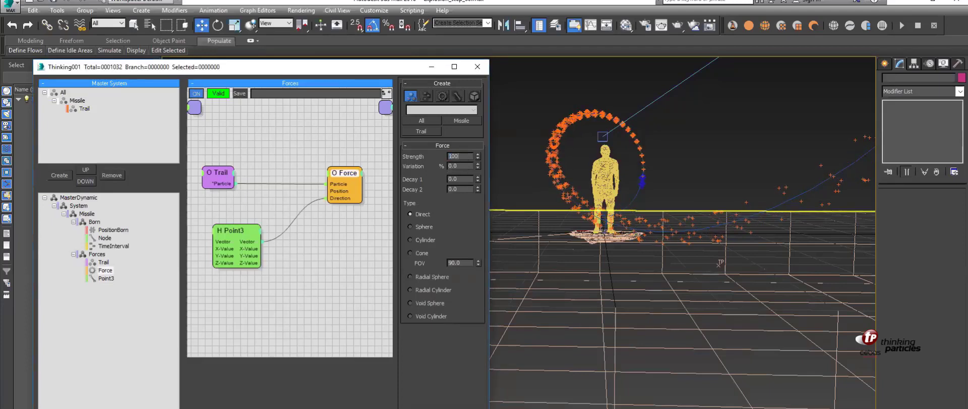
{"action": "type", "text": "0"}
{"action": "key", "text": "Return"}
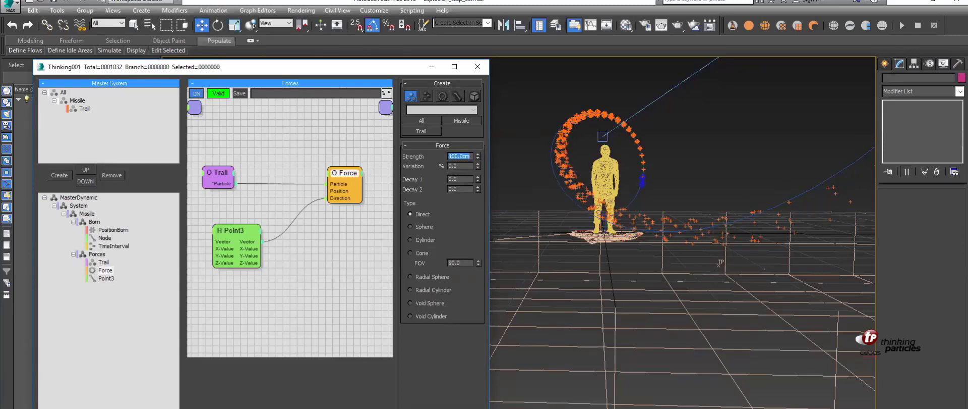
{"action": "key", "text": "/"}
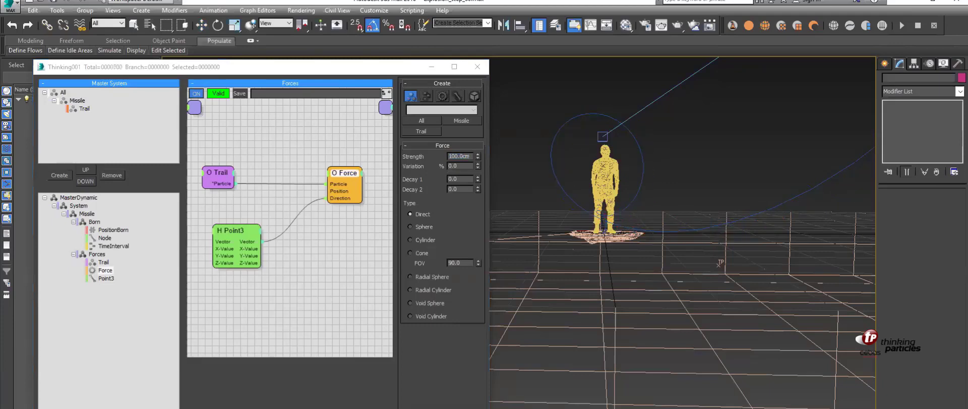
{"action": "key", "text": "w"}
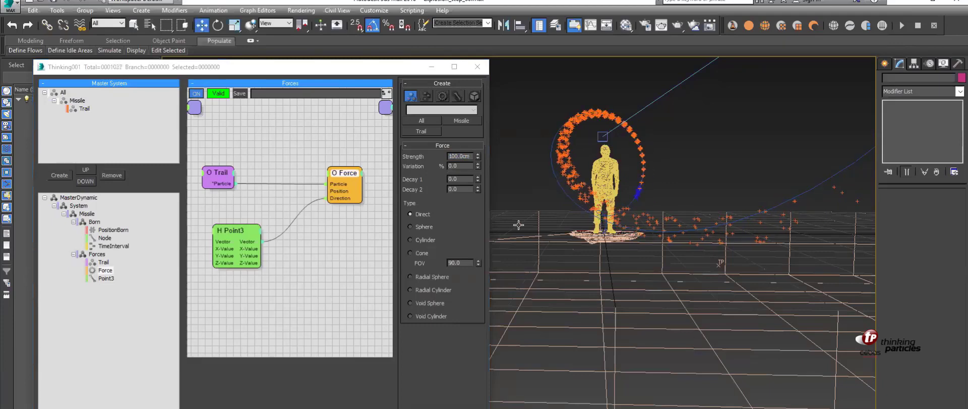
Step: Add a Friction dynamics operator below Force and connect Trail's Particle output to its Particle input
{"action": "left_click", "coordinate": [352, 262]}
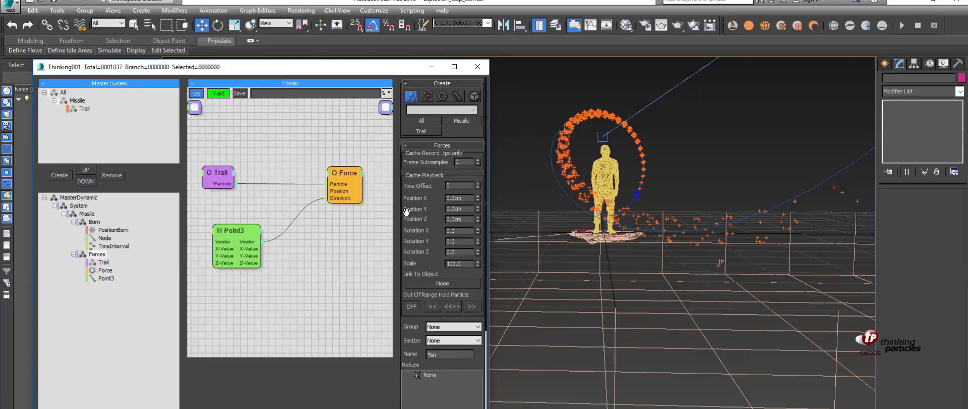
{"action": "right_click", "coordinate": [315, 251]}
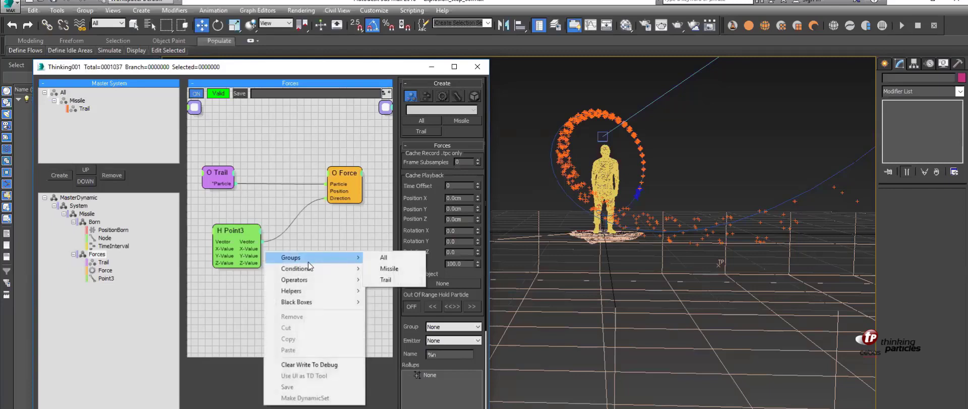
{"action": "mouse_move", "coordinate": [303, 278]}
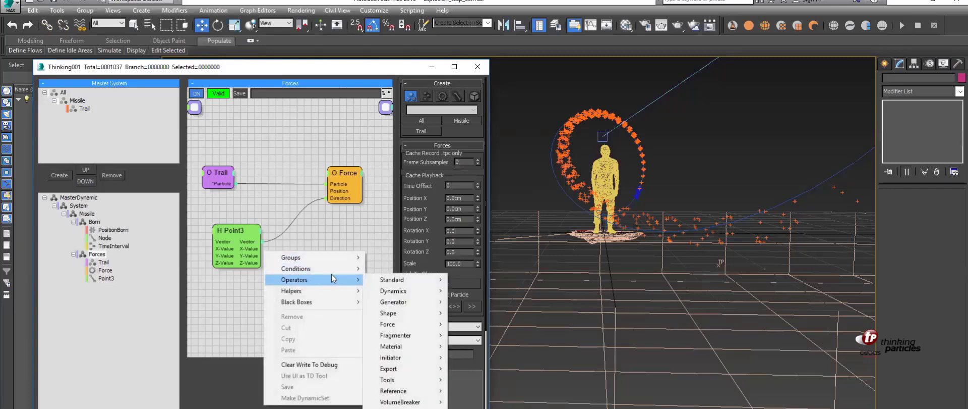
{"action": "mouse_move", "coordinate": [331, 273]}
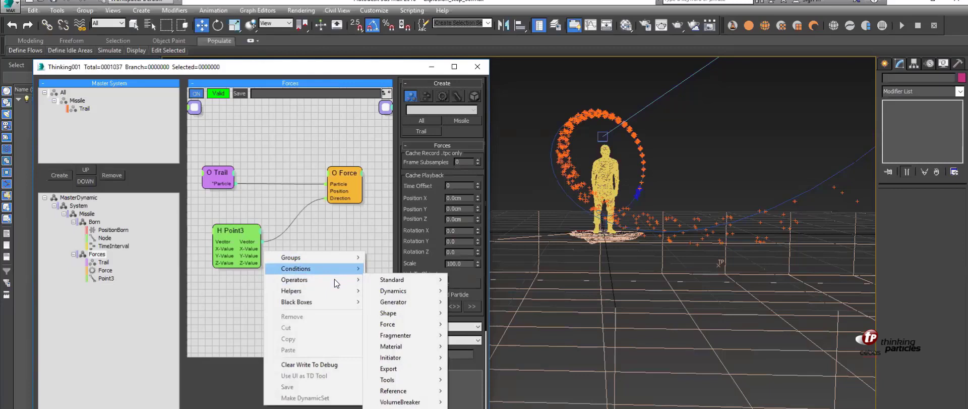
{"action": "mouse_move", "coordinate": [394, 291]}
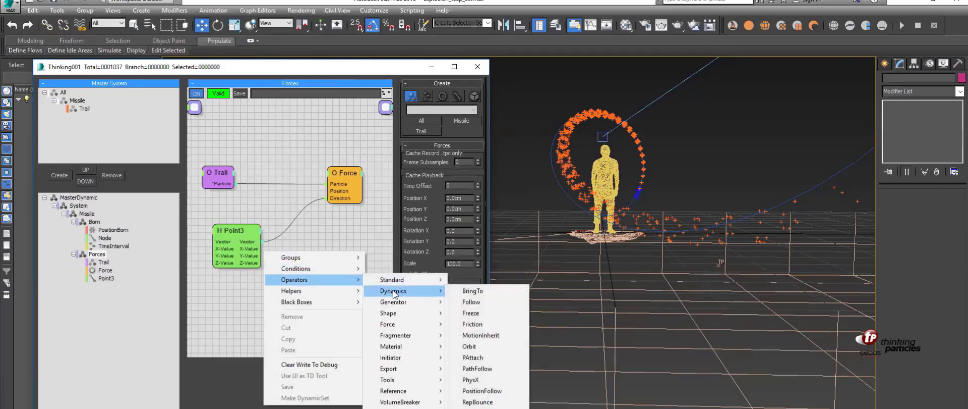
{"action": "left_click", "coordinate": [497, 325]}
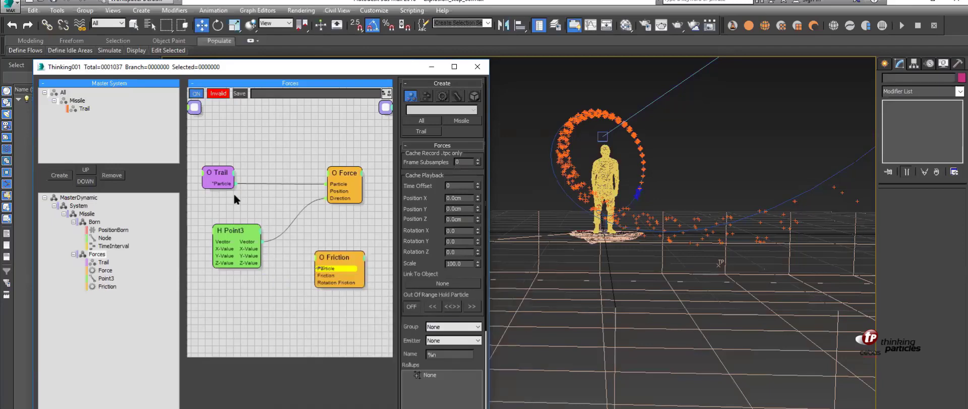
{"action": "left_click_drag", "start_coordinate": [235, 183], "coordinate": [337, 242]}
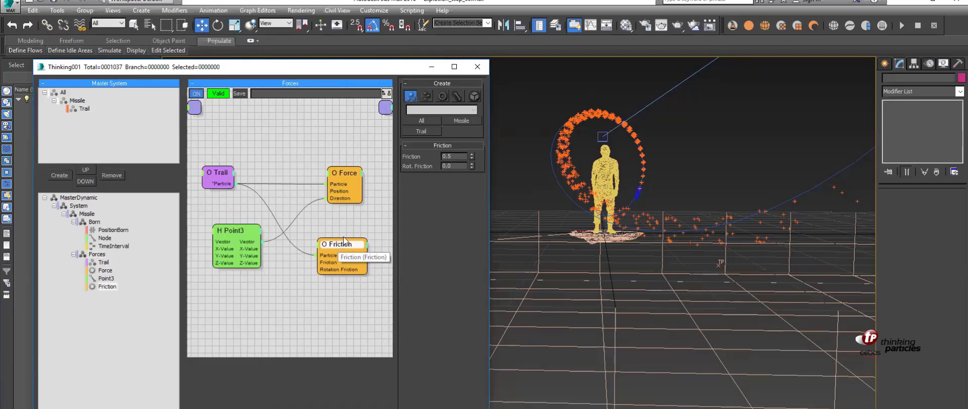
Step: Set the Friction operator's friction to 1.0 and play the animation from the start
{"action": "double_click", "coordinate": [461, 156]}
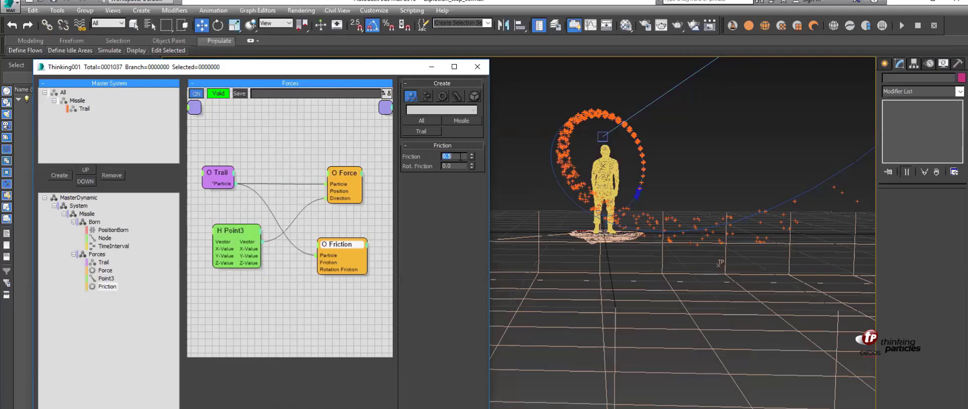
{"action": "type", "text": "1.0"}
{"action": "key", "text": "Return"}
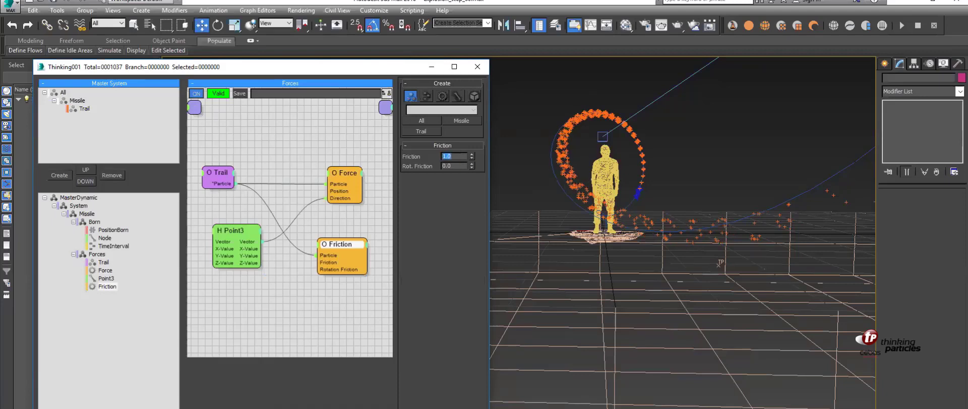
{"action": "key", "text": "Home"}
{"action": "key", "text": "slash"}
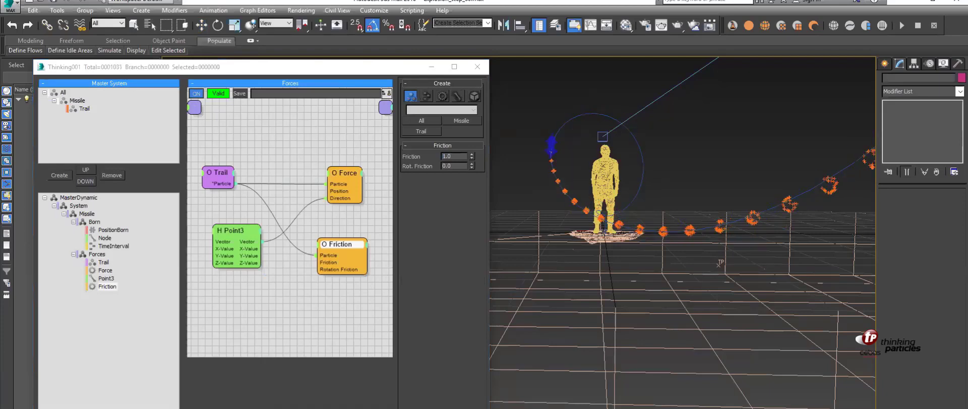
{"action": "key", "text": "w"}
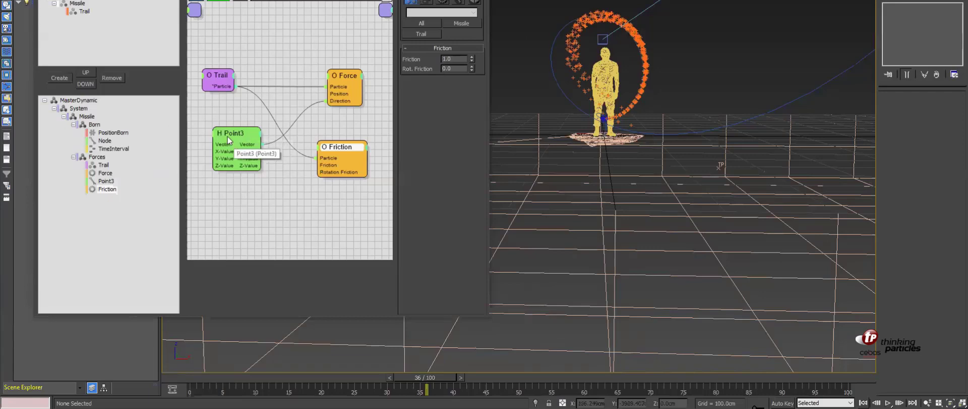
Step: Add a standard Texmap helper below Friction and connect Trail's Particle output to its Position input
{"action": "left_click_drag", "start_coordinate": [224, 139], "coordinate": [218, 141]}
{"action": "right_click", "coordinate": [269, 213]}
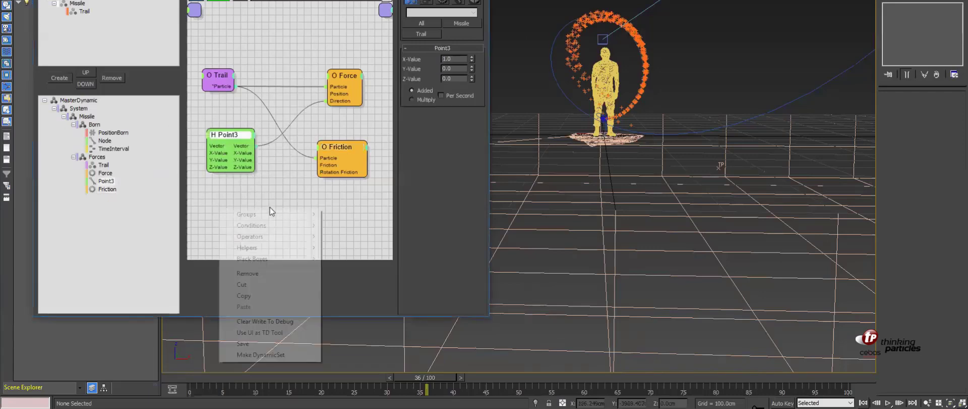
{"action": "mouse_move", "coordinate": [267, 250]}
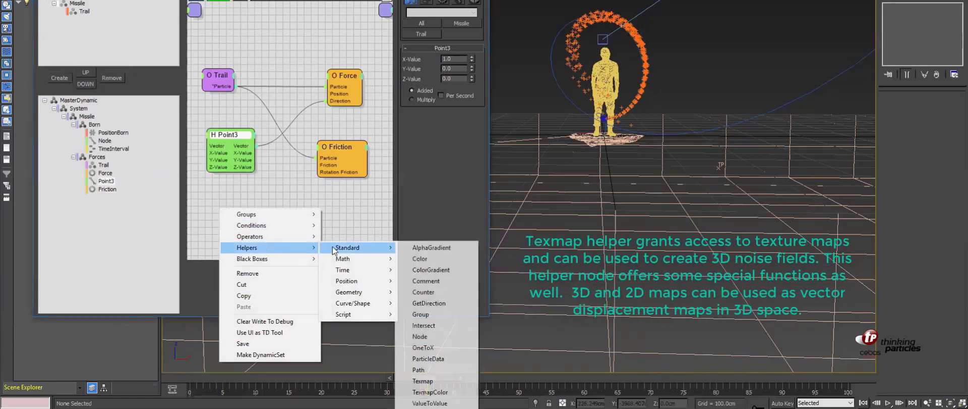
{"action": "mouse_move", "coordinate": [362, 247]}
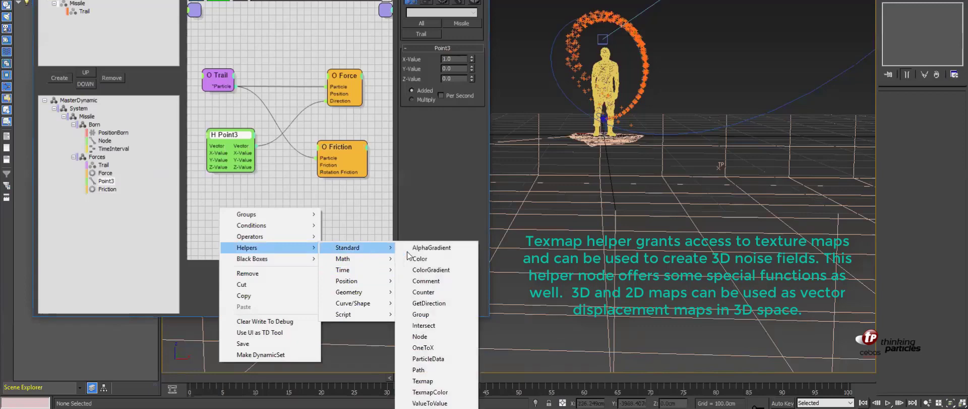
{"action": "left_click", "coordinate": [423, 381]}
{"action": "middle_click_drag", "start_coordinate": [384, 251], "coordinate": [350, 189]}
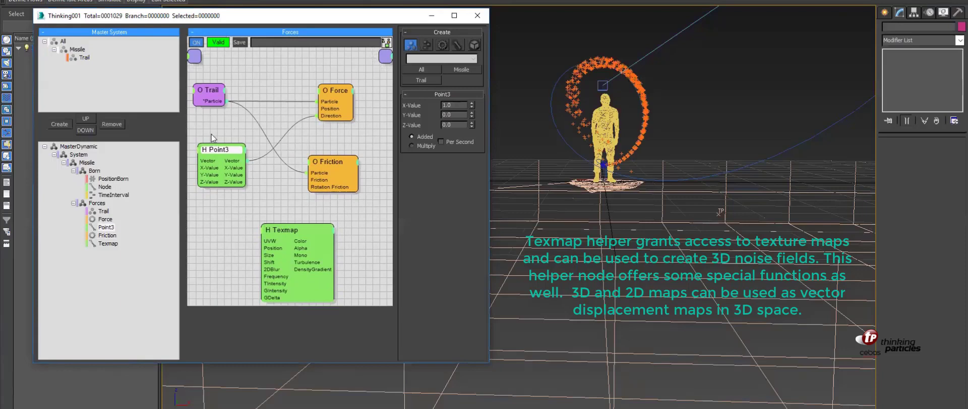
{"action": "middle_click_drag", "start_coordinate": [226, 127], "coordinate": [224, 104]}
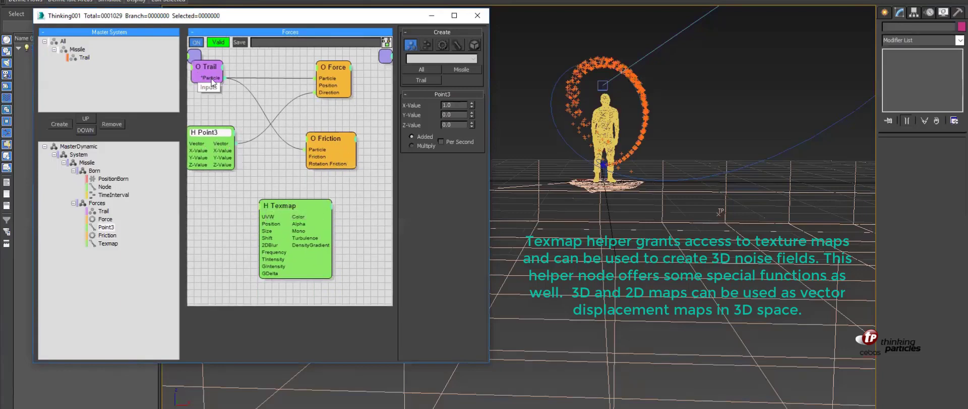
{"action": "left_click_drag", "start_coordinate": [225, 77], "coordinate": [259, 223]}
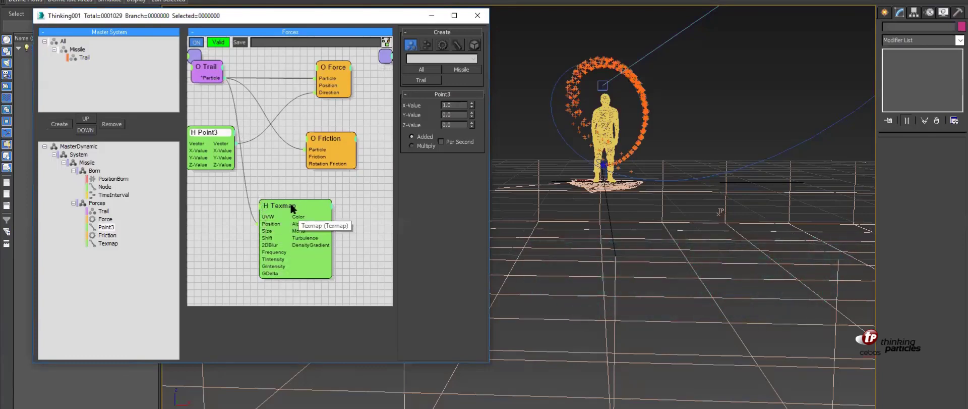
{"action": "left_click_drag", "start_coordinate": [301, 206], "coordinate": [341, 198]}
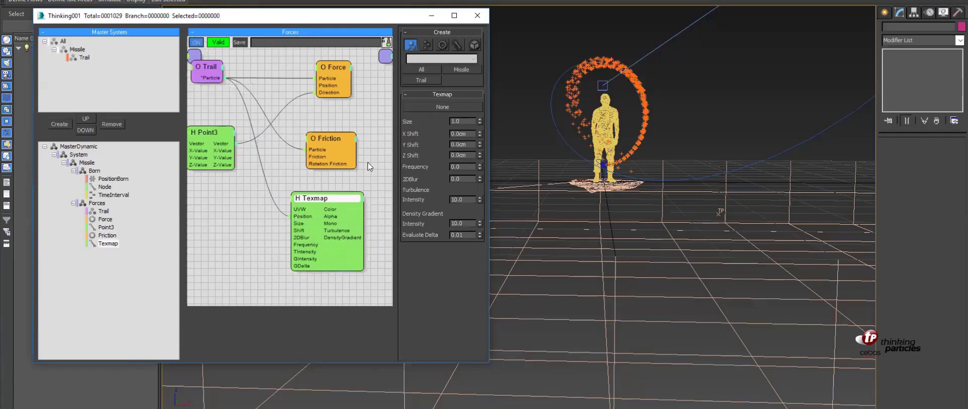
Step: Add a second Force operator to the Forces set and place it beside the Texmap helper
{"action": "middle_click_drag", "start_coordinate": [368, 166], "coordinate": [356, 164]}
{"action": "middle_click_drag", "start_coordinate": [307, 134], "coordinate": [284, 130]}
{"action": "middle_click_drag", "start_coordinate": [370, 133], "coordinate": [325, 101]}
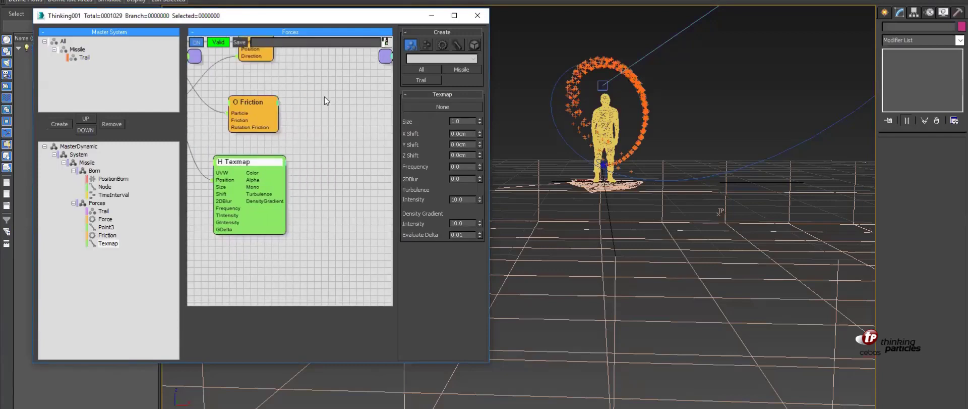
{"action": "middle_click_drag", "start_coordinate": [310, 150], "coordinate": [310, 157]}
{"action": "middle_click_drag", "start_coordinate": [330, 96], "coordinate": [323, 136]}
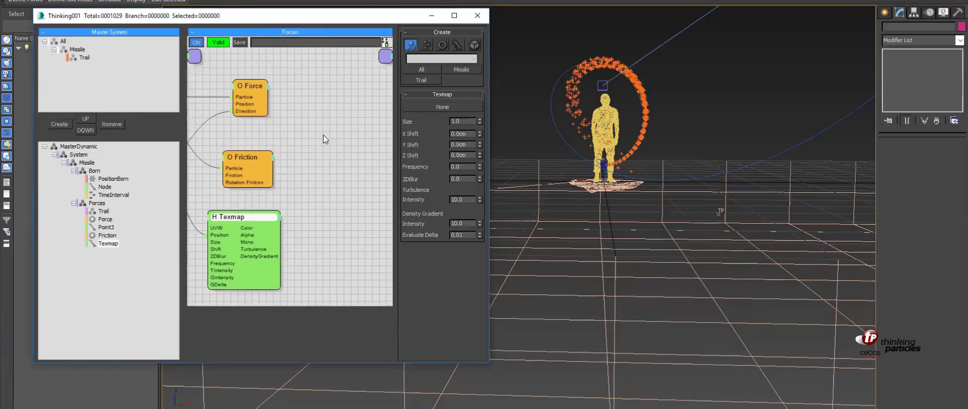
{"action": "right_click", "coordinate": [324, 139]}
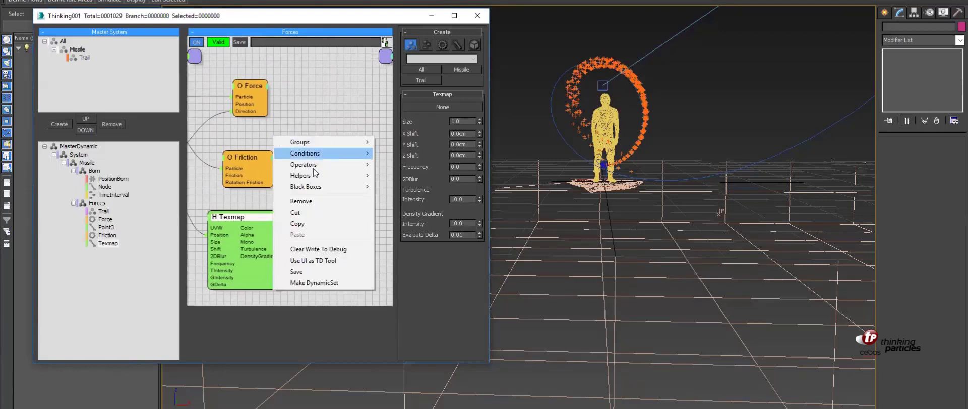
{"action": "mouse_move", "coordinate": [313, 165]}
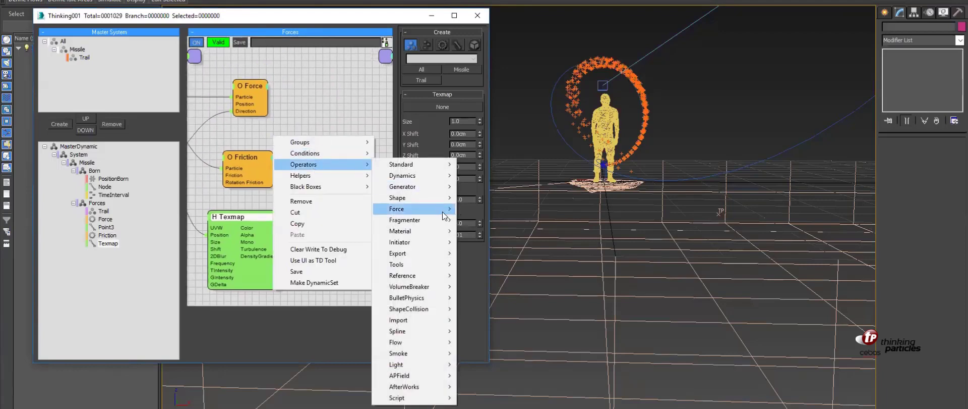
{"action": "left_click", "coordinate": [469, 209]}
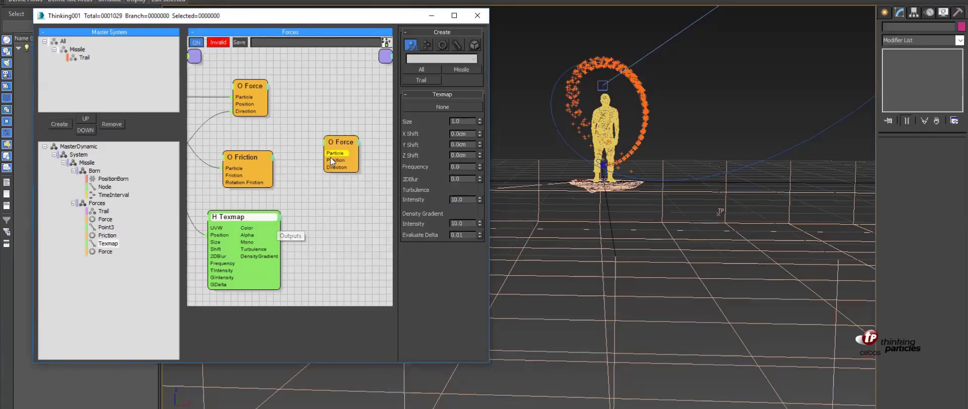
{"action": "left_click_drag", "start_coordinate": [339, 145], "coordinate": [345, 193]}
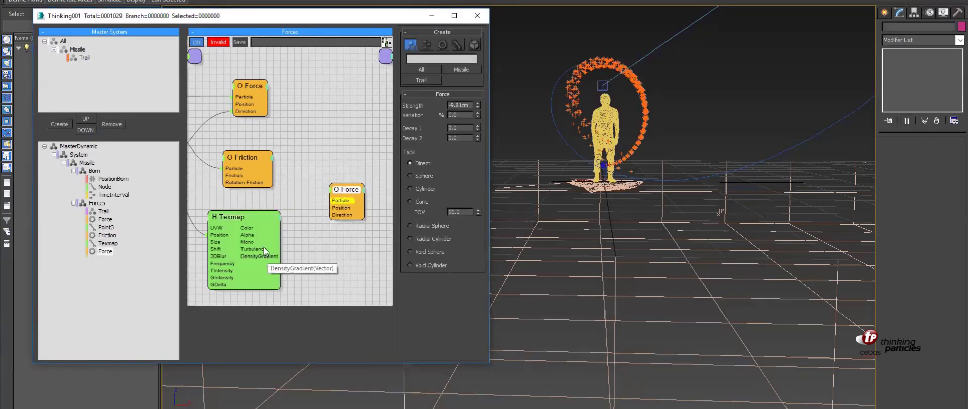
Step: Connect Texmap's Turbulence output to the second Force's Direction input and Trail's Particle output to its Particle input, repositioning the Force node
{"action": "left_click_drag", "start_coordinate": [267, 249], "coordinate": [347, 214]}
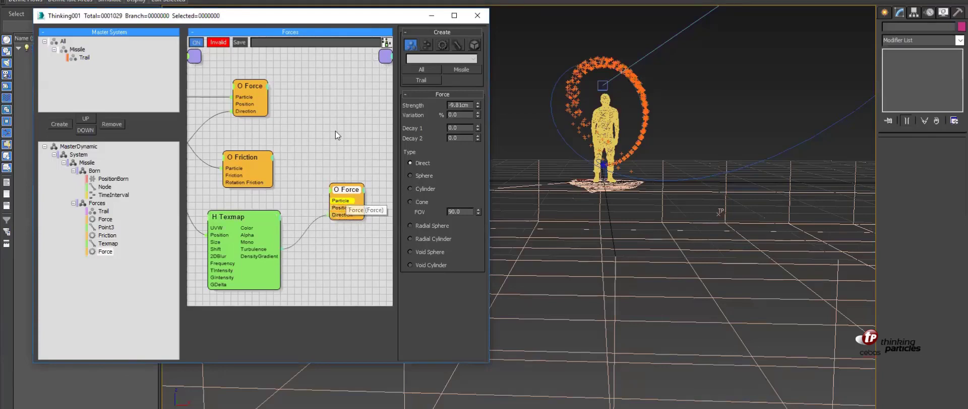
{"action": "middle_click_drag", "start_coordinate": [313, 99], "coordinate": [335, 106]}
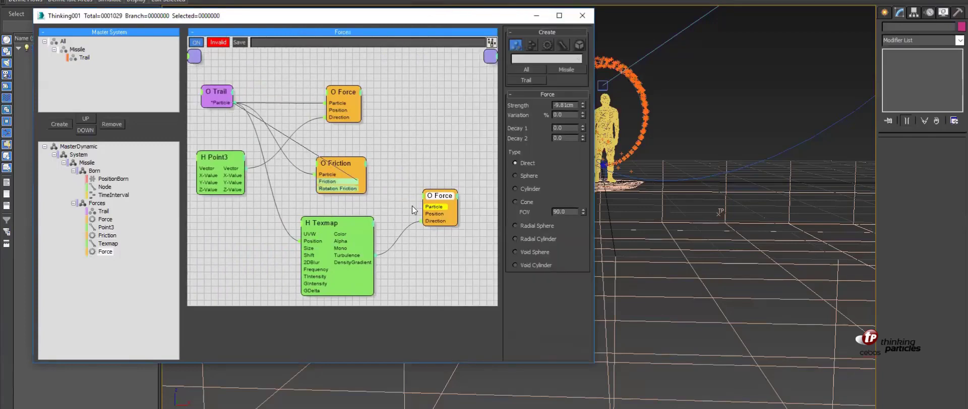
{"action": "left_click_drag", "start_coordinate": [412, 205], "coordinate": [440, 159]}
{"action": "left_click_drag", "start_coordinate": [447, 131], "coordinate": [446, 129]}
Step: Play the animation from the start to check the turbulence on the trail
{"action": "left_click", "coordinate": [319, 228]}
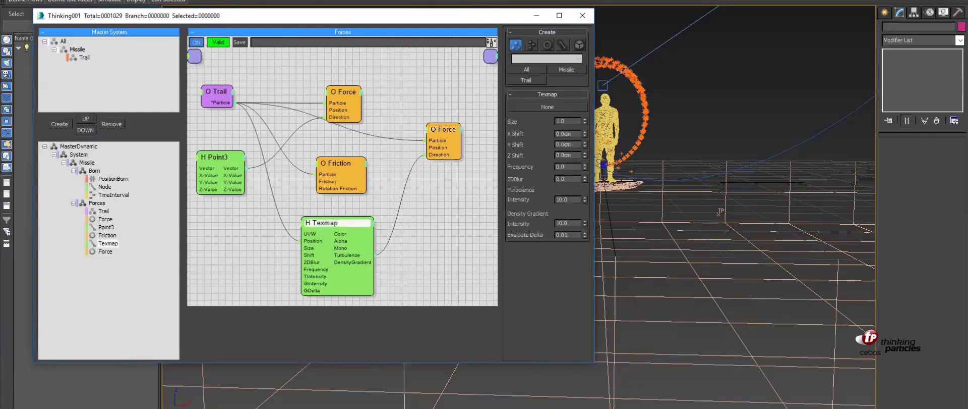
{"action": "key", "text": "Home"}
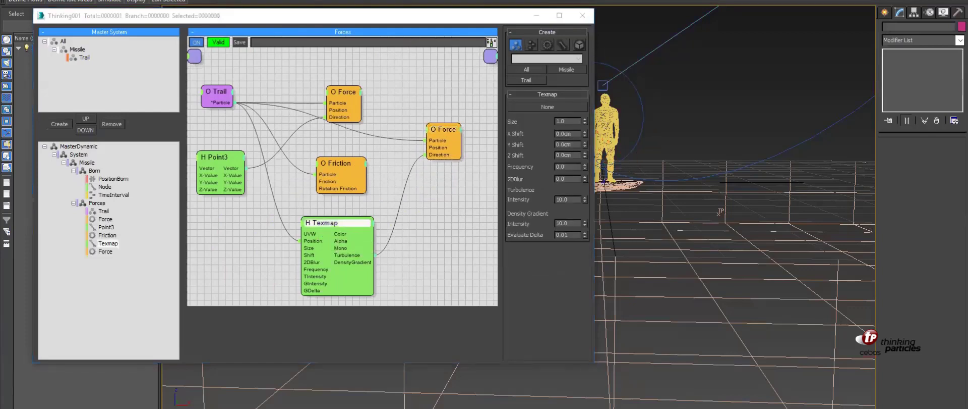
{"action": "key", "text": "slash"}
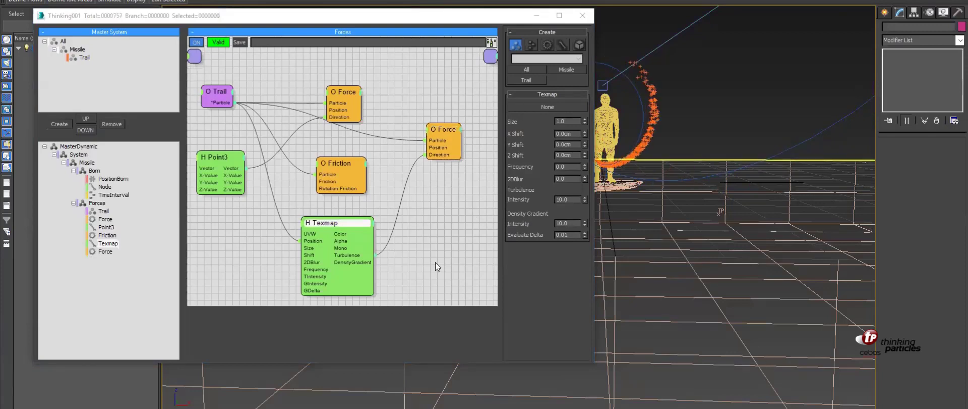
Step: Set the strength of the turbulence-driven Force operator to 200 cm and narrow the Thinking Particles window
{"action": "left_click", "coordinate": [439, 141]}
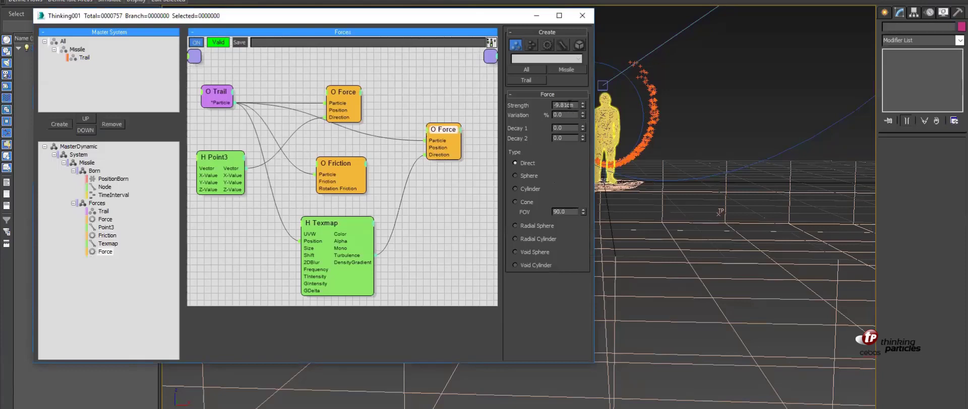
{"action": "double_click", "coordinate": [570, 105]}
{"action": "type", "text": "10"}
{"action": "type", "text": "00"}
{"action": "key", "text": "BackSpace"}
{"action": "key", "text": "BackSpace"}
{"action": "key", "text": "BackSpace"}
{"action": "key", "text": "BackSpace"}
{"action": "type", "text": "200"}
{"action": "key", "text": "Return"}
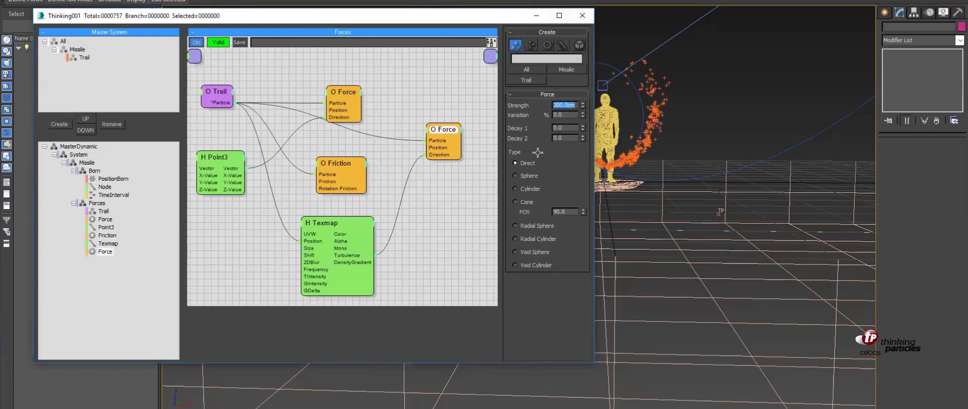
{"action": "left_click_drag", "start_coordinate": [597, 141], "coordinate": [536, 141]}
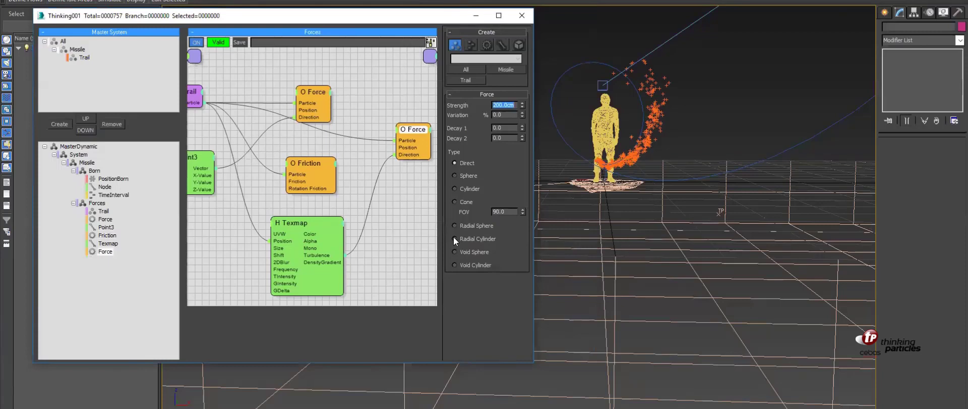
Step: Set the size of the Texmap helper in the Forces set to 50
{"action": "left_click", "coordinate": [75, 154]}
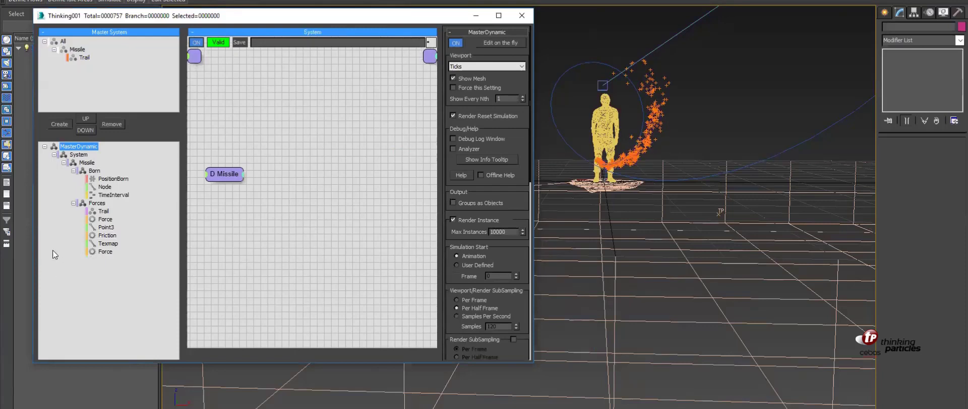
{"action": "left_click", "coordinate": [97, 202]}
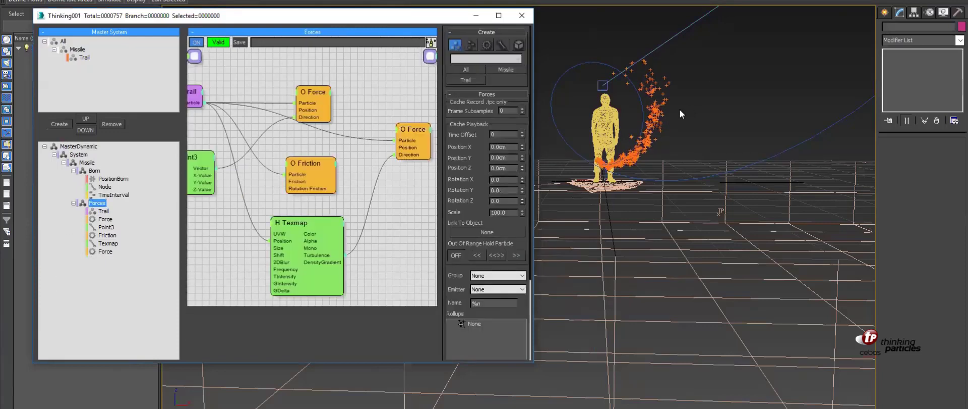
{"action": "left_click", "coordinate": [301, 222]}
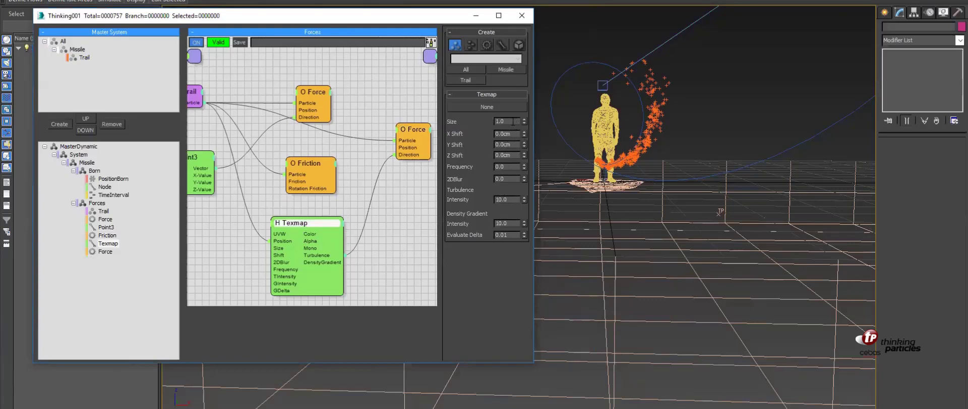
{"action": "double_click", "coordinate": [504, 121]}
{"action": "type", "text": "50"}
{"action": "key", "text": "Return"}
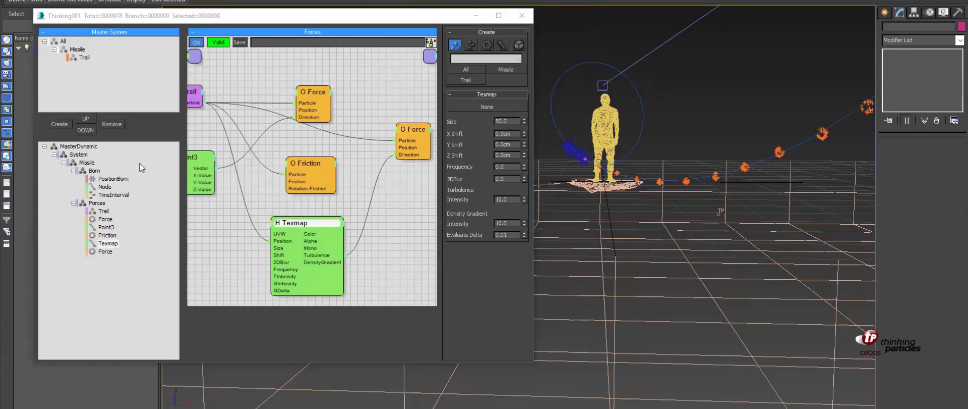
Step: Switch MasterDynamic's viewport/render subsampling to Samples Per Second with 240 samples
{"action": "left_click", "coordinate": [80, 146]}
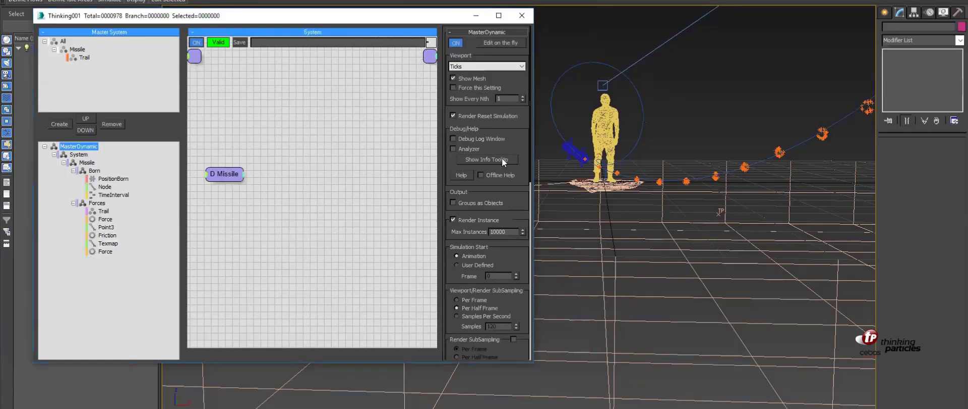
{"action": "left_click_drag", "start_coordinate": [505, 152], "coordinate": [521, 102]}
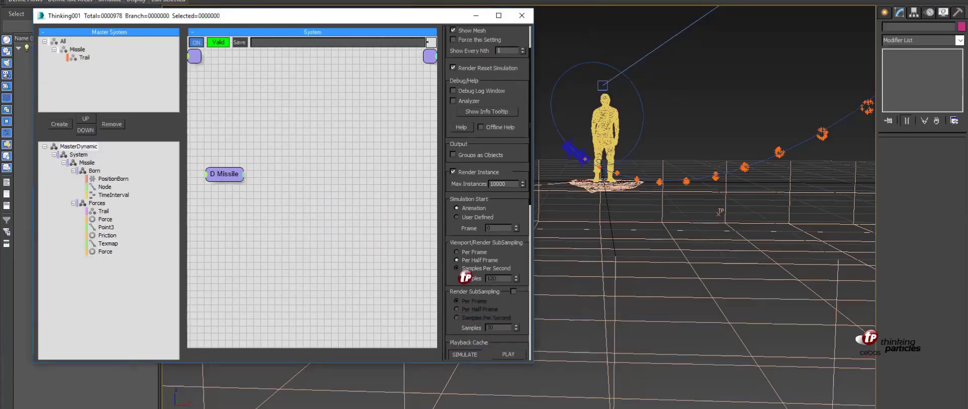
{"action": "left_click", "coordinate": [457, 267]}
{"action": "double_click", "coordinate": [500, 277]}
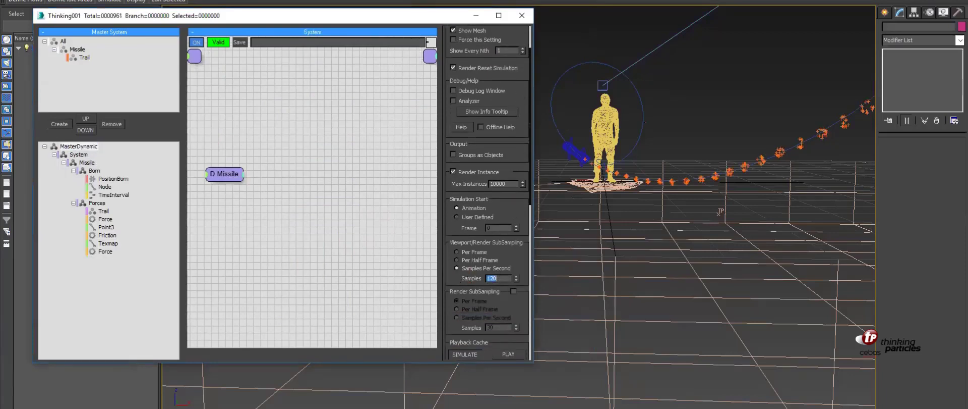
{"action": "type", "text": "240"}
{"action": "key", "text": "Return"}
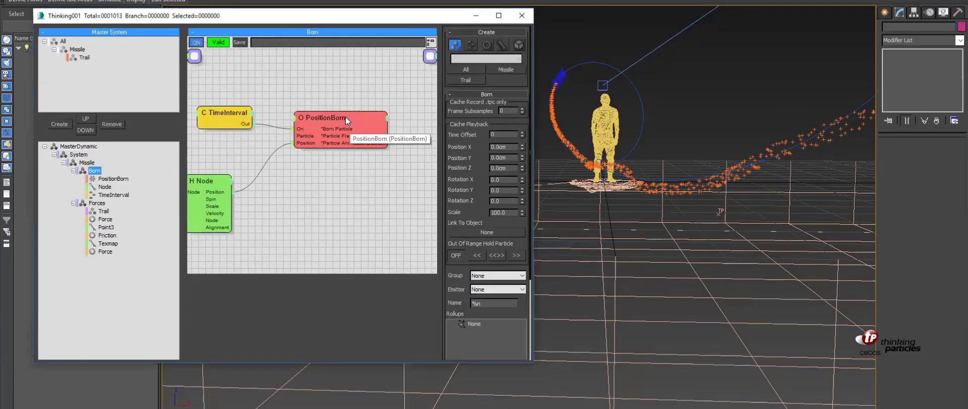
Step: Set the PositionBorn generator's emission rate to 4000 particles per second
{"action": "left_click", "coordinate": [346, 117]}
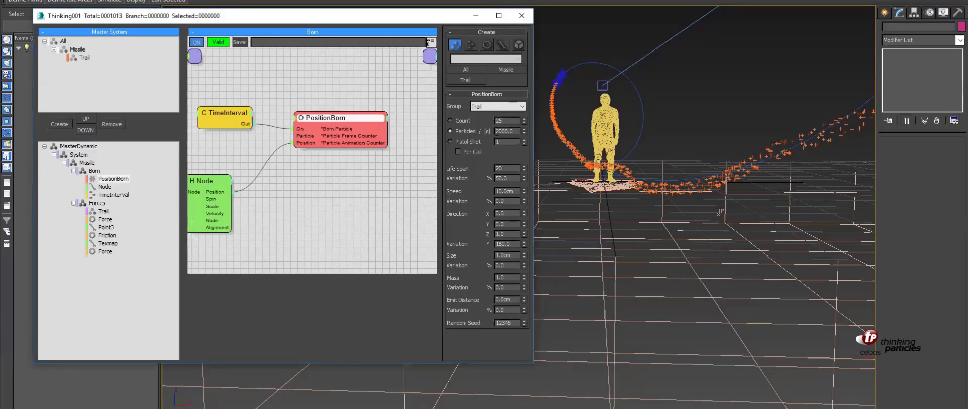
{"action": "left_click_drag", "start_coordinate": [496, 131], "coordinate": [500, 131]}
{"action": "type", "text": "4"}
{"action": "key", "text": "Return"}
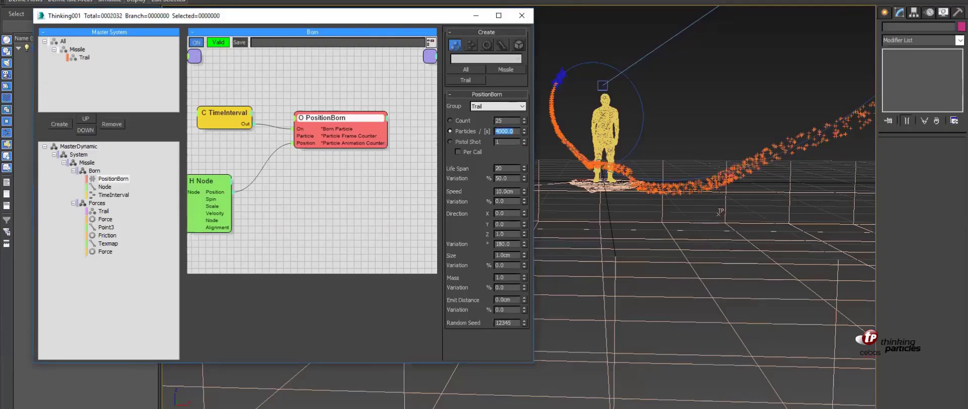
Step: Rewind the animation and set the Texmap helper's size to 80
{"action": "key", "text": "Home"}
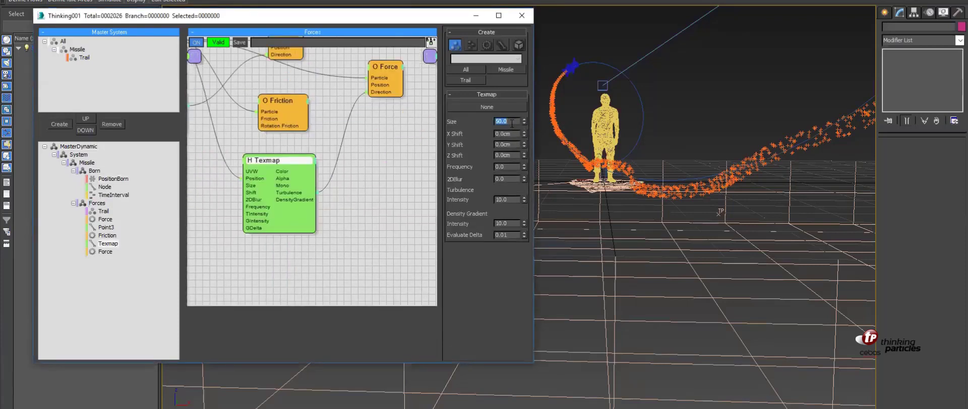
{"action": "type", "text": "80"}
{"action": "key", "text": "Return"}
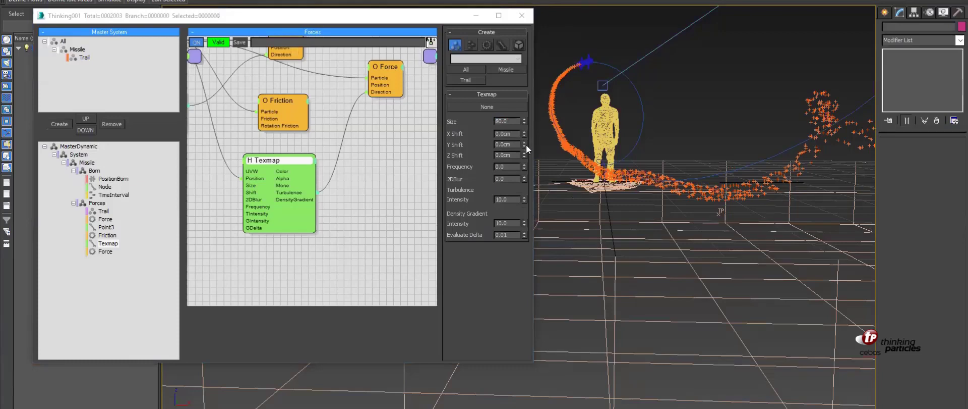
Step: Try a Y shift of about -2.96 cm on the Texmap helper, and reset the Y shift to 0
{"action": "left_click_drag", "start_coordinate": [525, 145], "coordinate": [506, 286]}
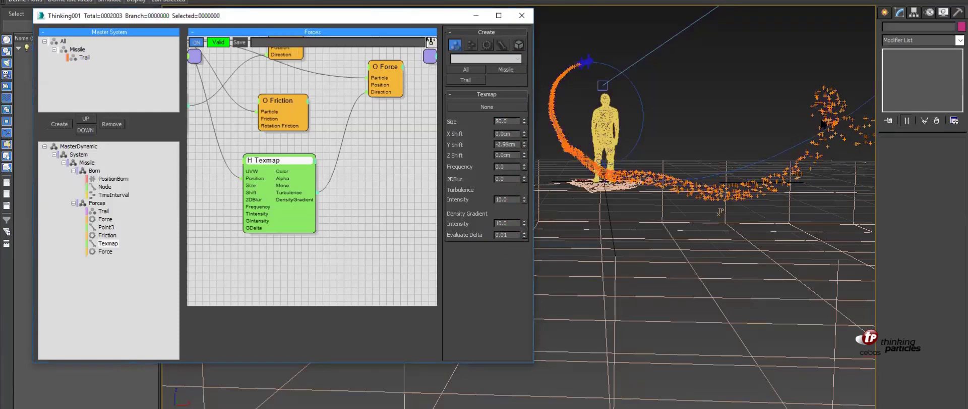
{"action": "left_click", "coordinate": [524, 146]}
{"action": "double_click", "coordinate": [521, 145]}
{"action": "key", "text": "BackSpace"}
{"action": "type", "text": "0"}
{"action": "key", "text": "Return"}
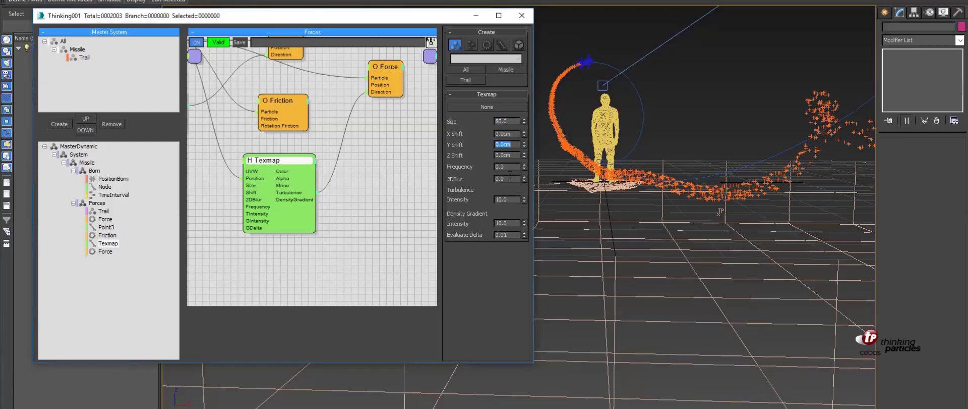
Step: Set the Texmap helper's turbulence intensity to 20 and its frequency to 20
{"action": "double_click", "coordinate": [505, 200]}
{"action": "type", "text": "20"}
{"action": "key", "text": "Return"}
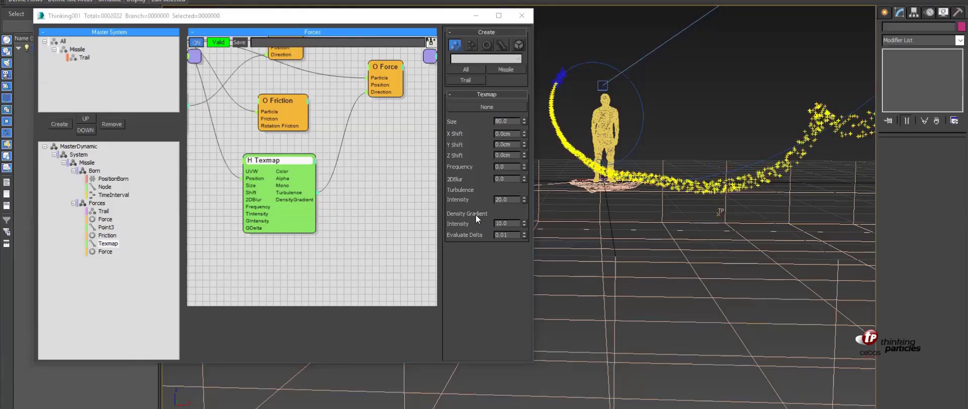
{"action": "left_click", "coordinate": [517, 177]}
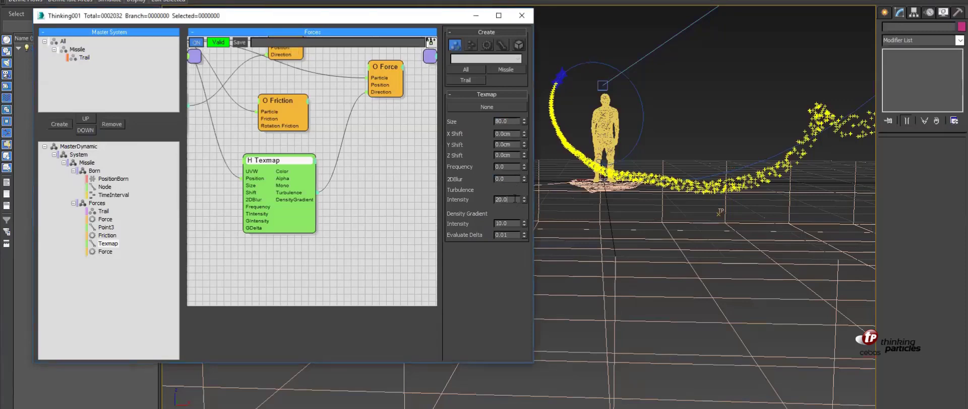
{"action": "left_click", "coordinate": [515, 199]}
{"action": "left_click", "coordinate": [508, 167]}
{"action": "type", "text": "20"}
{"action": "key", "text": "Return"}
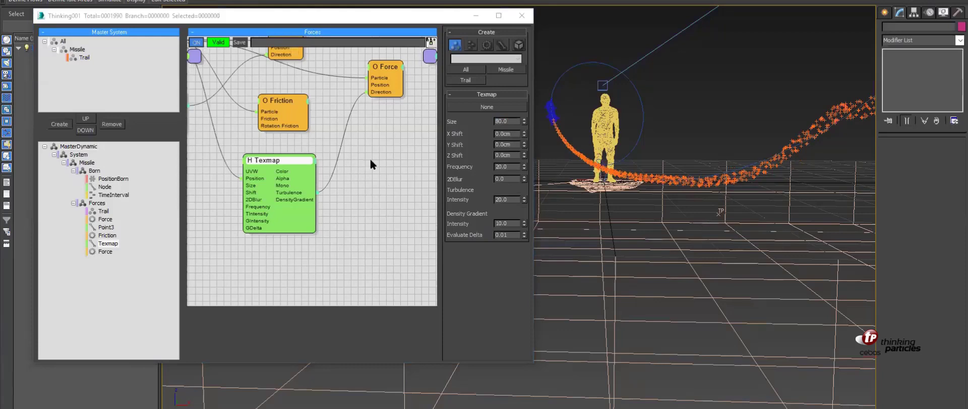
{"action": "middle_click_drag", "start_coordinate": [370, 160], "coordinate": [362, 199]}
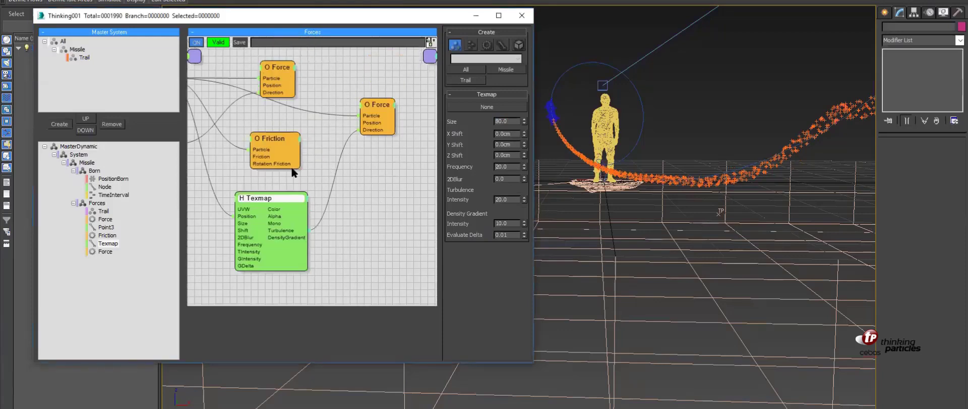
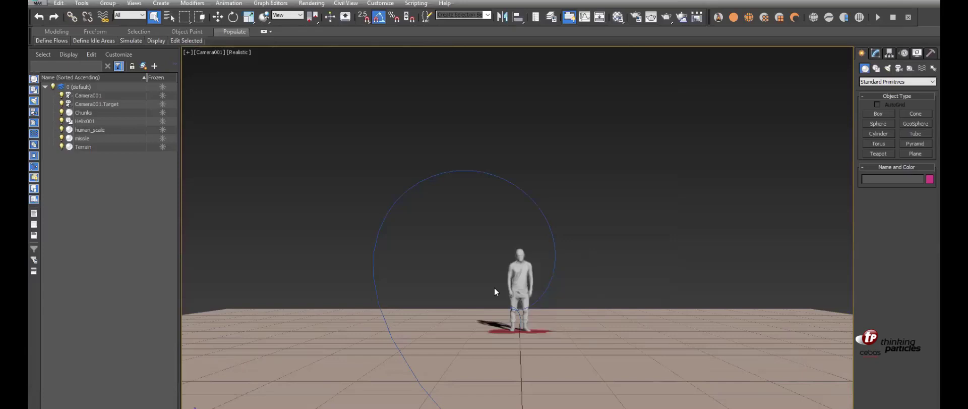
Step: Move the human_scale figure along the X axis so it stands to the left of the red chunks area
{"action": "left_click", "coordinate": [523, 265]}
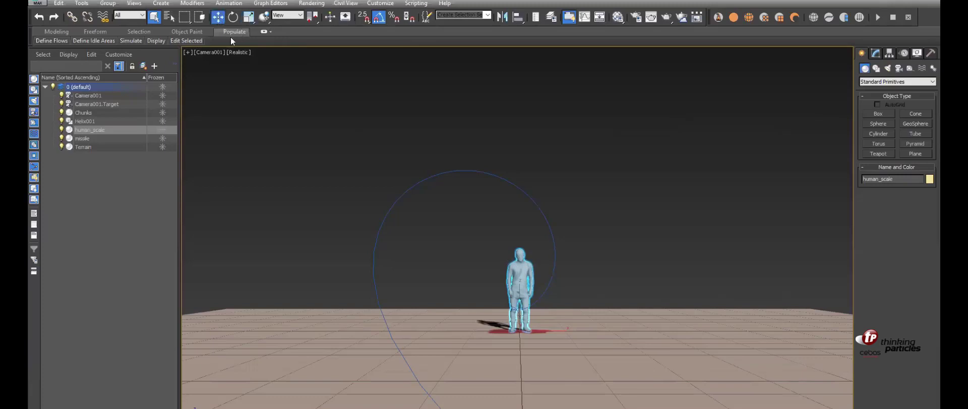
{"action": "left_click", "coordinate": [220, 17]}
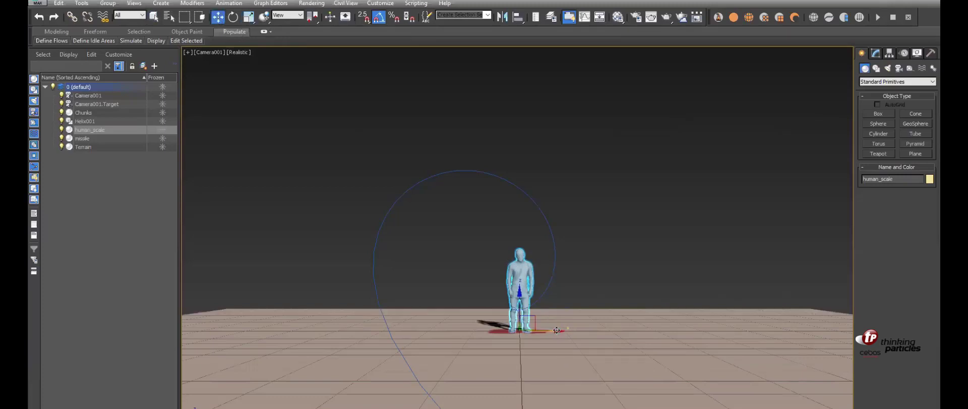
{"action": "left_click_drag", "start_coordinate": [583, 327], "coordinate": [605, 330]}
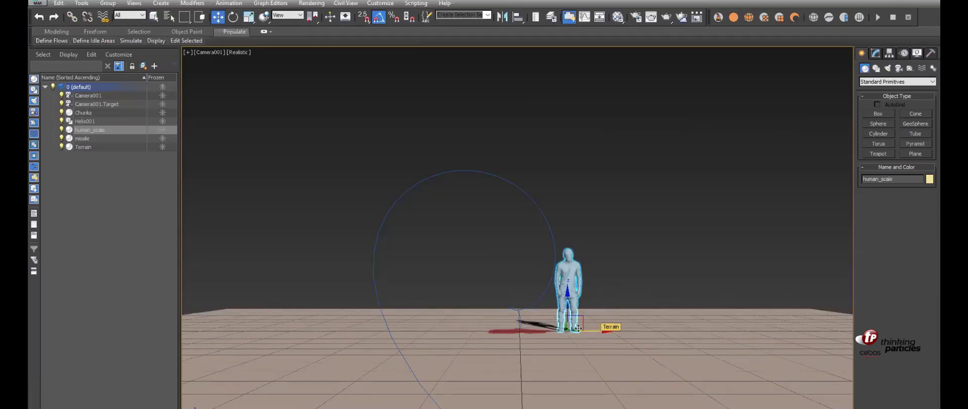
{"action": "left_click_drag", "start_coordinate": [601, 326], "coordinate": [492, 325]}
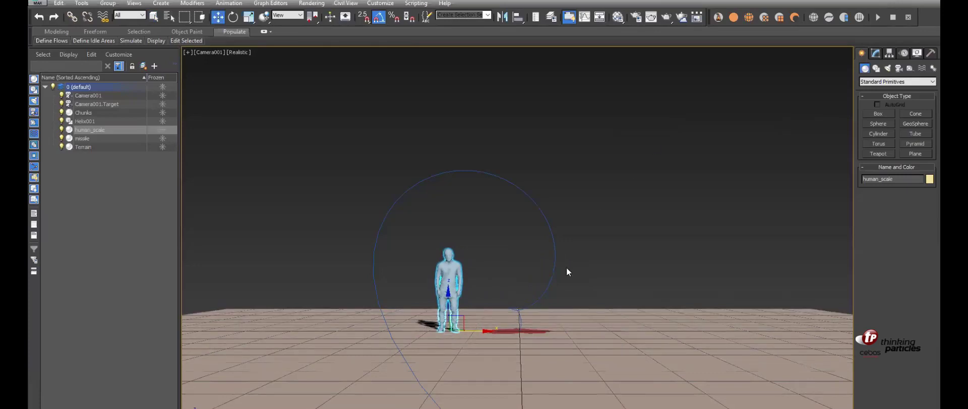
Step: Hide the Helix001 path spline
{"action": "left_click", "coordinate": [526, 138]}
{"action": "right_click", "coordinate": [525, 138]}
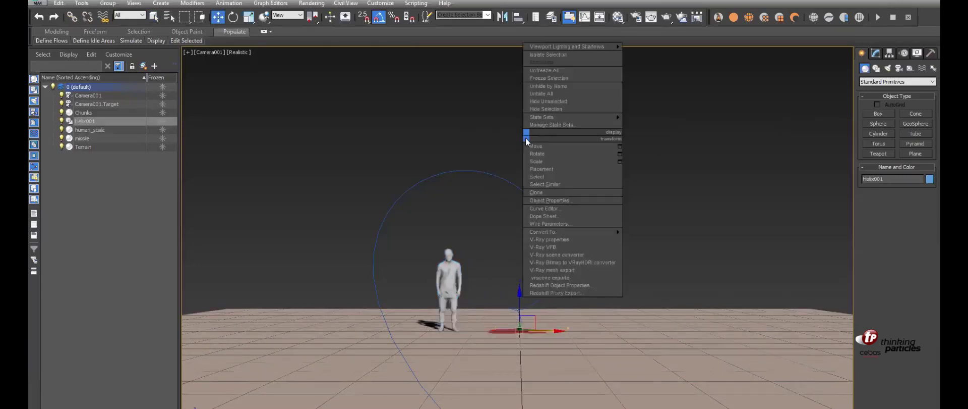
{"action": "left_click", "coordinate": [546, 109]}
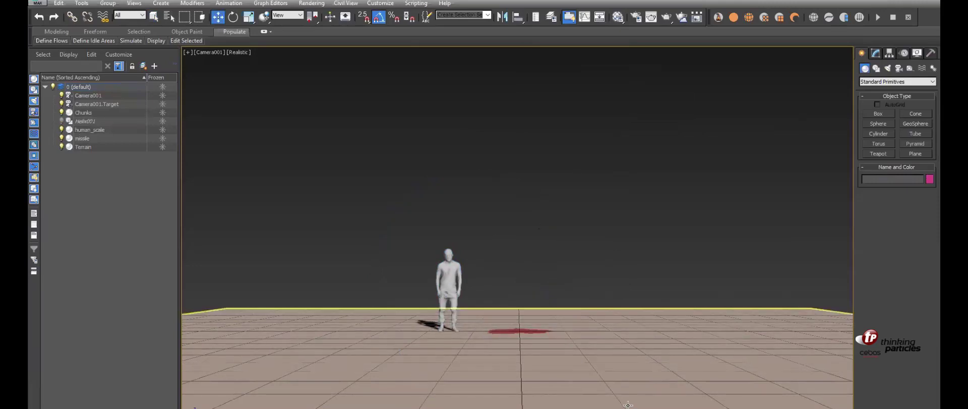
Step: Raise the Chunks object along the Z axis until it floats well above the terrain
{"action": "left_click", "coordinate": [526, 331]}
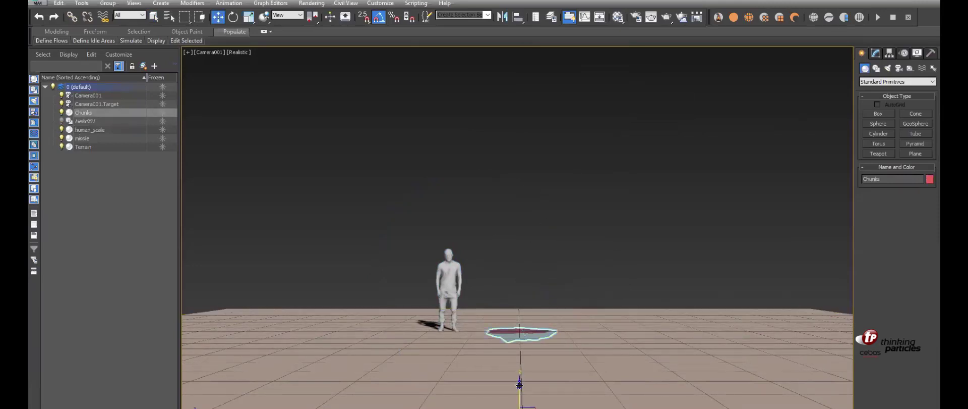
{"action": "left_click_drag", "start_coordinate": [521, 366], "coordinate": [529, 279]}
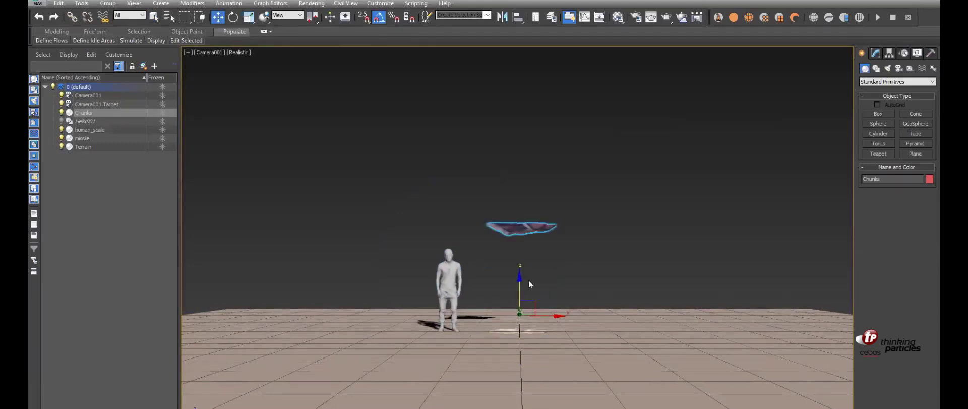
Step: Examine the raised Chunks object and the hollow beneath it in the terrain from several angles in perspective view
{"action": "key", "text": "p"}
{"action": "middle_click_drag", "start_coordinate": [569, 225], "coordinate": [541, 345], "text": "alt"}
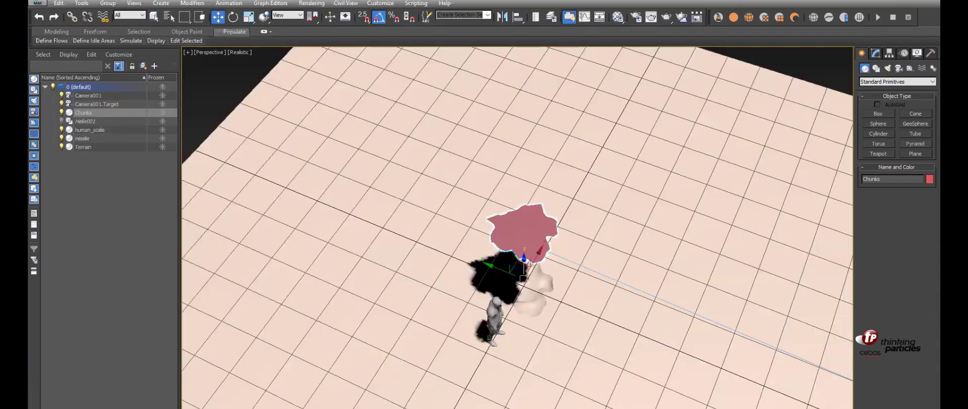
{"action": "scroll", "coordinate": [548, 308], "scroll_direction": "up", "scroll_amount": 5}
{"action": "middle_click_drag", "start_coordinate": [548, 307], "coordinate": [464, 202], "text": "alt"}
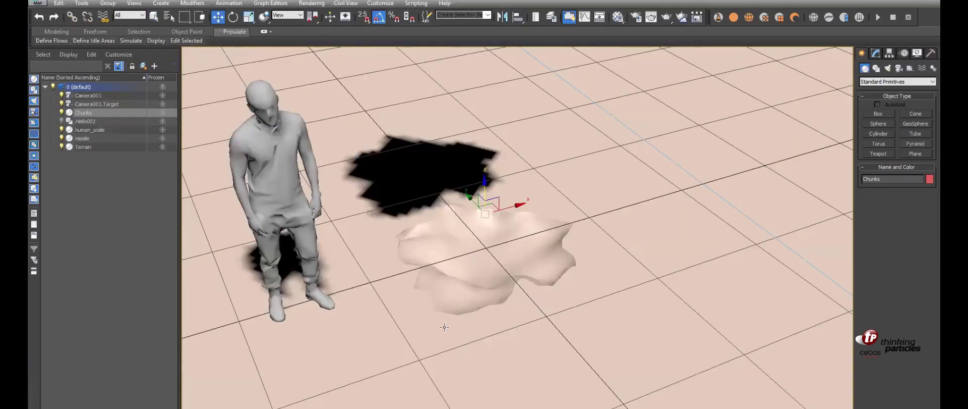
{"action": "scroll", "coordinate": [532, 359], "scroll_direction": "down", "scroll_amount": 4}
{"action": "middle_click_drag", "start_coordinate": [632, 261], "coordinate": [454, 182], "text": "alt"}
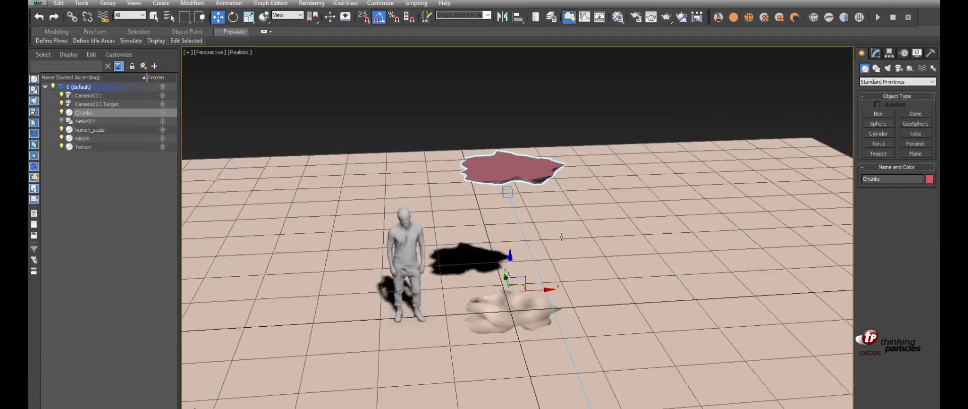
{"action": "mouse_move", "coordinate": [564, 227]}
{"action": "middle_mouse_down", "text": "alt"}
{"action": "mouse_move", "coordinate": [549, 262]}
{"action": "mouse_move", "coordinate": [553, 237]}
{"action": "middle_mouse_up", "text": "alt"}
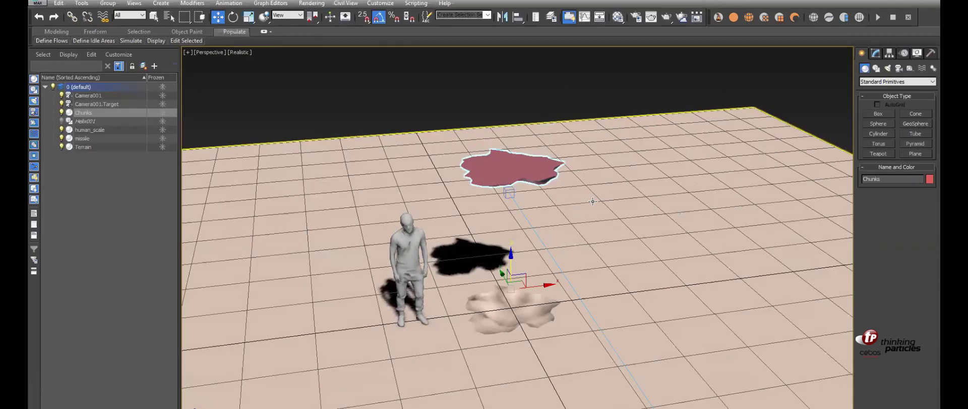
{"action": "middle_click_drag", "start_coordinate": [593, 201], "coordinate": [604, 191], "text": "alt"}
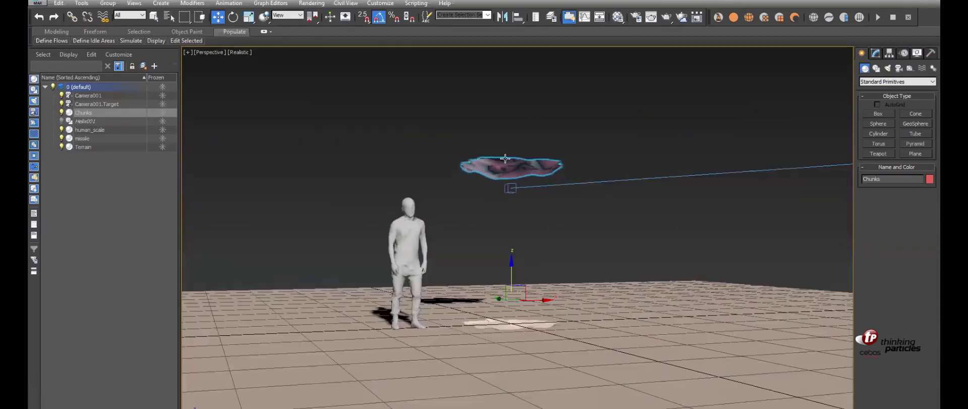
{"action": "middle_click_drag", "start_coordinate": [506, 159], "coordinate": [509, 156], "text": "alt"}
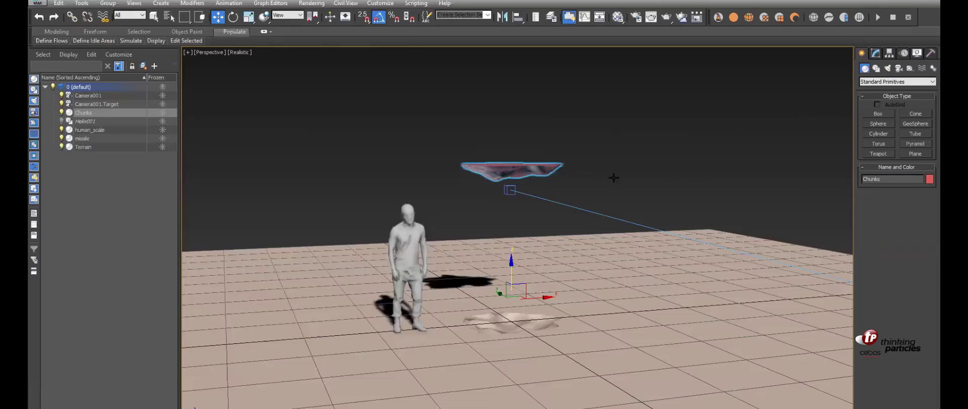
{"action": "middle_click_drag", "start_coordinate": [614, 177], "coordinate": [611, 164], "text": "alt"}
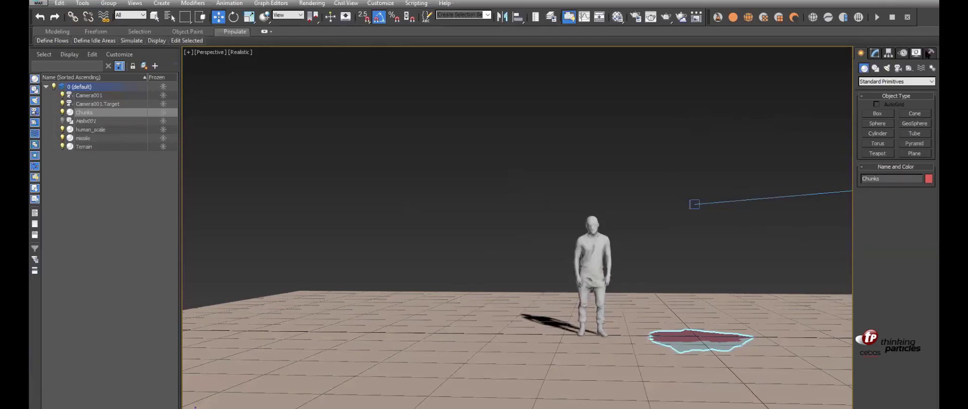
Step: Create a Thinking particle system on the terrain beside the red chunks area and open its properties
{"action": "left_click", "coordinate": [881, 81]}
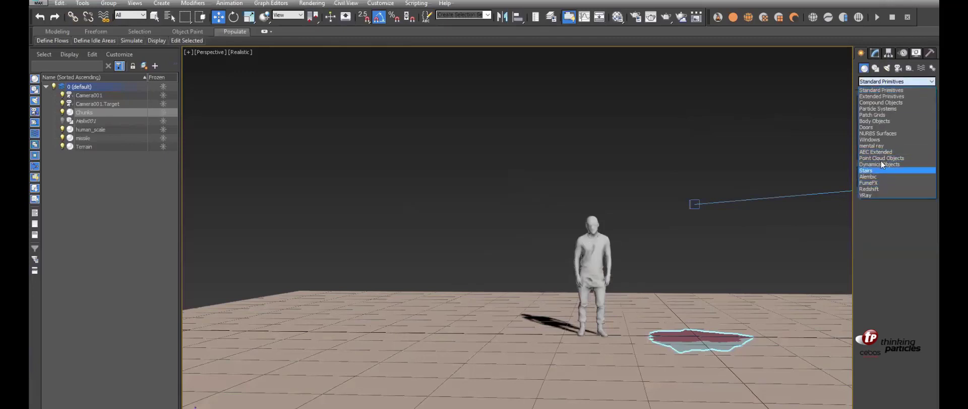
{"action": "left_click", "coordinate": [888, 109]}
{"action": "left_click", "coordinate": [922, 145]}
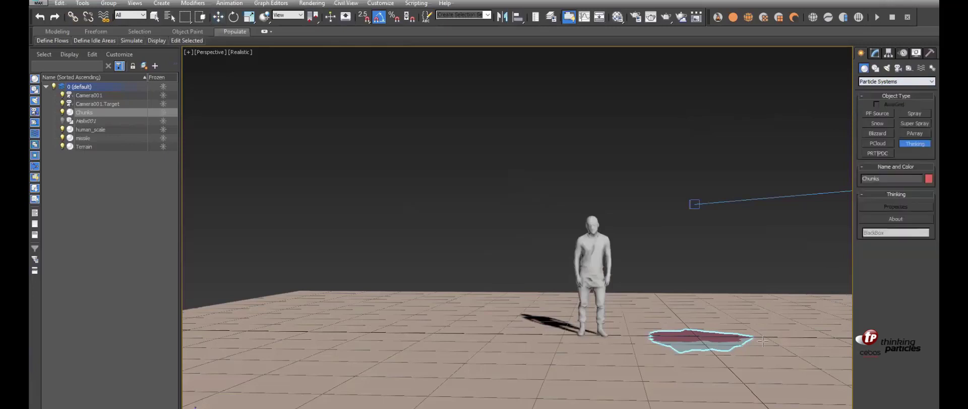
{"action": "left_click", "coordinate": [764, 363]}
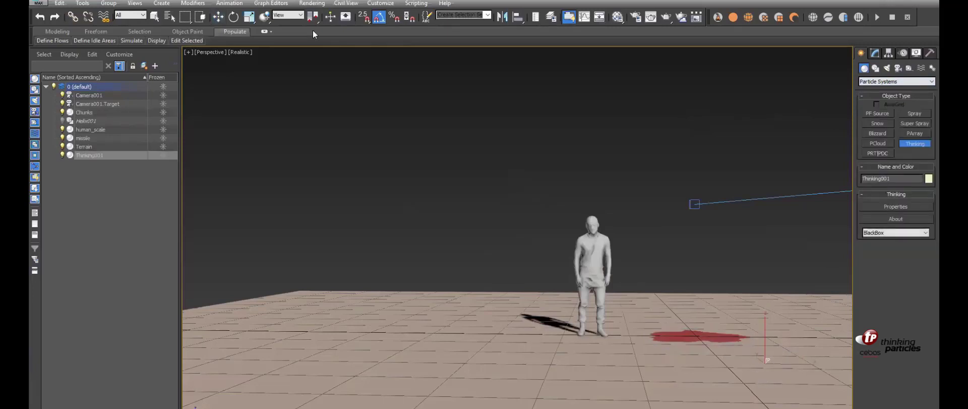
{"action": "left_click", "coordinate": [218, 18]}
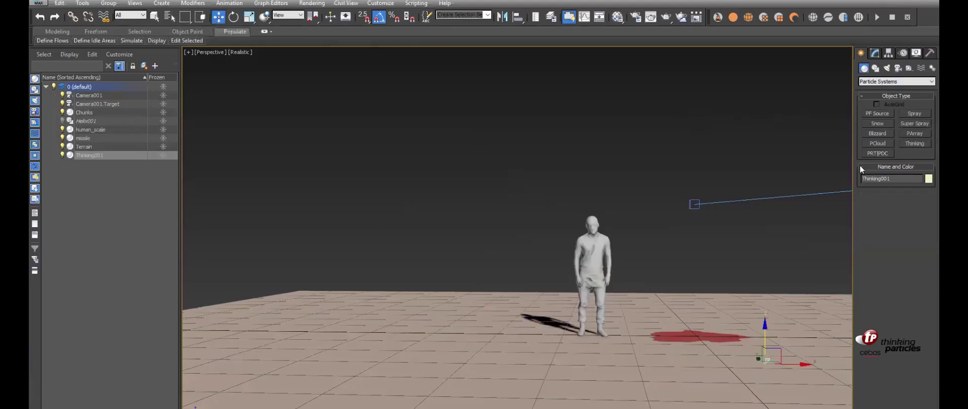
{"action": "left_click", "coordinate": [876, 54]}
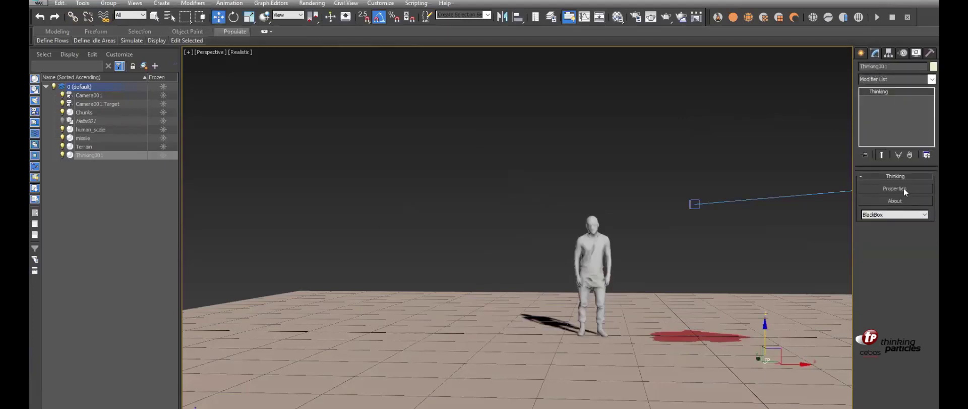
{"action": "left_click", "coordinate": [895, 189]}
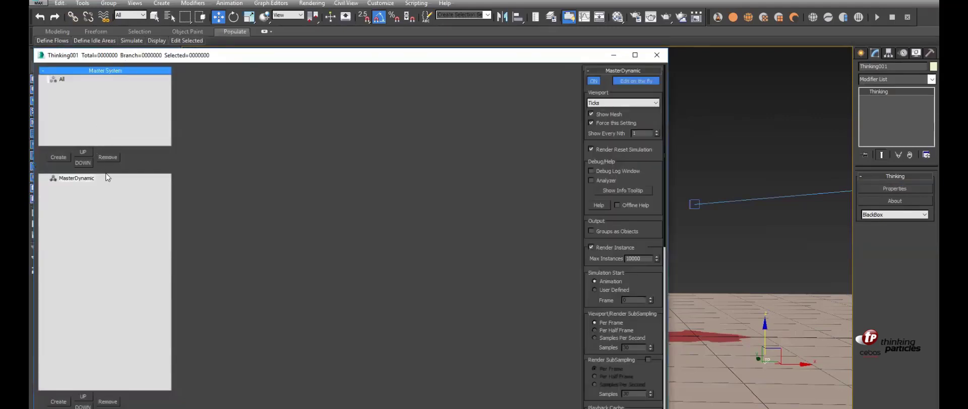
Step: Add a particle group named Chunks under All in the Master System
{"action": "left_click", "coordinate": [62, 79]}
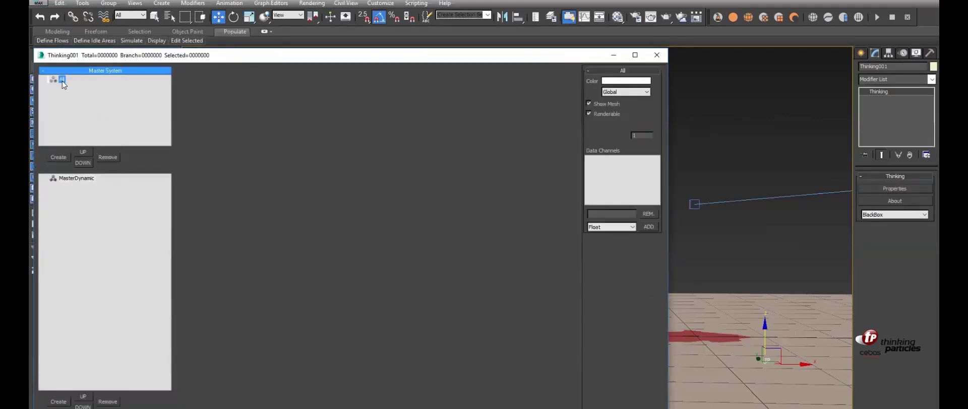
{"action": "left_click", "coordinate": [63, 159]}
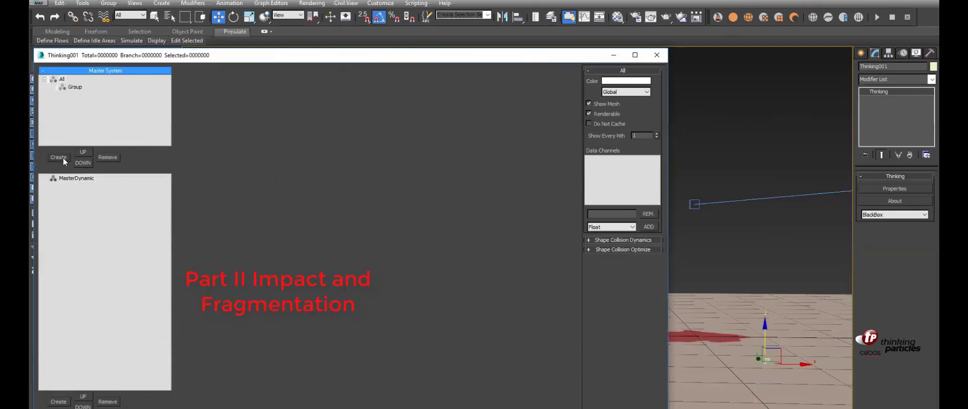
{"action": "left_click", "coordinate": [76, 87]}
{"action": "left_click", "coordinate": [77, 88]}
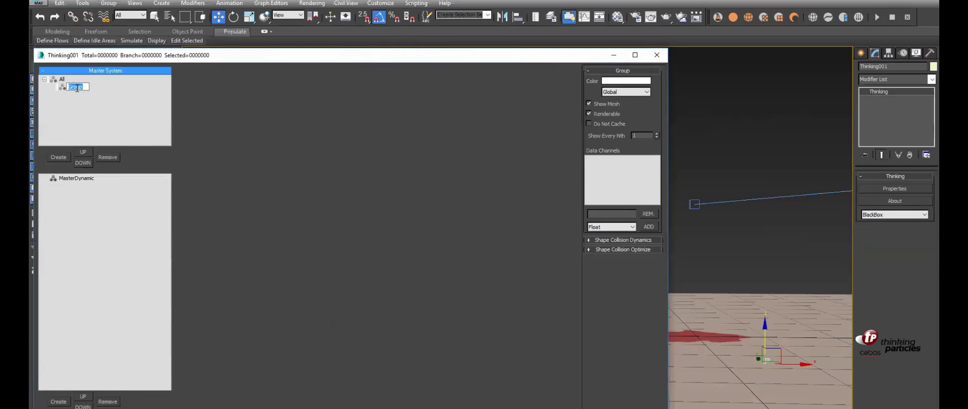
{"action": "type", "text": "Chunks"}
{"action": "key", "text": "Return"}
Step: Add a second particle group under All and name it Rocks
{"action": "left_click", "coordinate": [62, 81]}
{"action": "left_click", "coordinate": [53, 156]}
{"action": "left_click", "coordinate": [75, 94]}
{"action": "type", "text": "Rocks"}
{"action": "key", "text": "Return"}
Step: Add a third particle group under All and name it Dust
{"action": "left_click", "coordinate": [66, 81]}
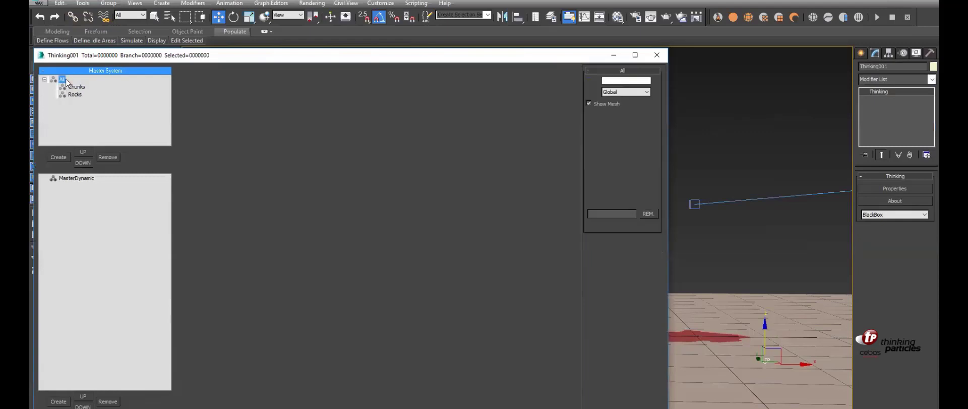
{"action": "left_click", "coordinate": [62, 158]}
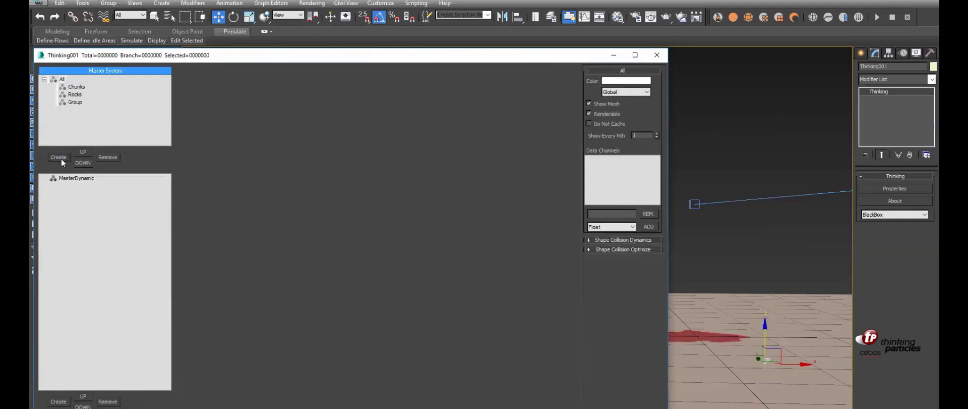
{"action": "left_click", "coordinate": [75, 103]}
{"action": "left_click", "coordinate": [75, 103]}
{"action": "type", "text": "Dust"}
{"action": "key", "text": "Return"}
Step: Add a dynamic set under MasterDynamic and name it System
{"action": "left_click", "coordinate": [83, 183]}
{"action": "left_click", "coordinate": [59, 401]}
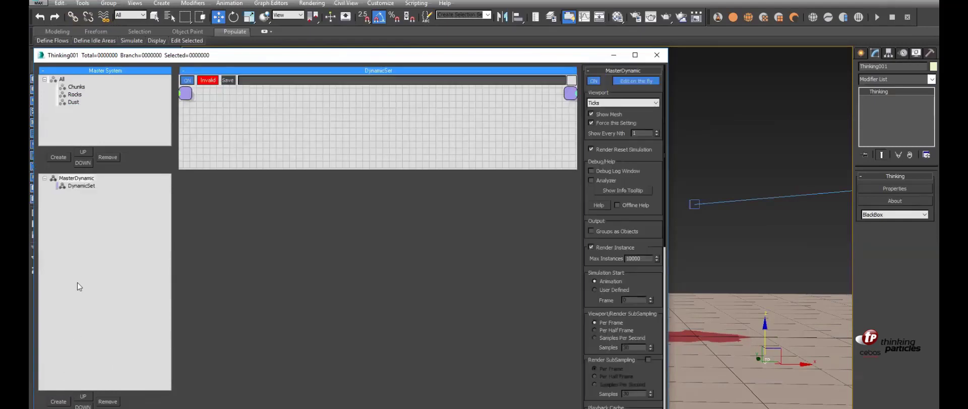
{"action": "left_click", "coordinate": [87, 188]}
{"action": "left_click", "coordinate": [87, 186]}
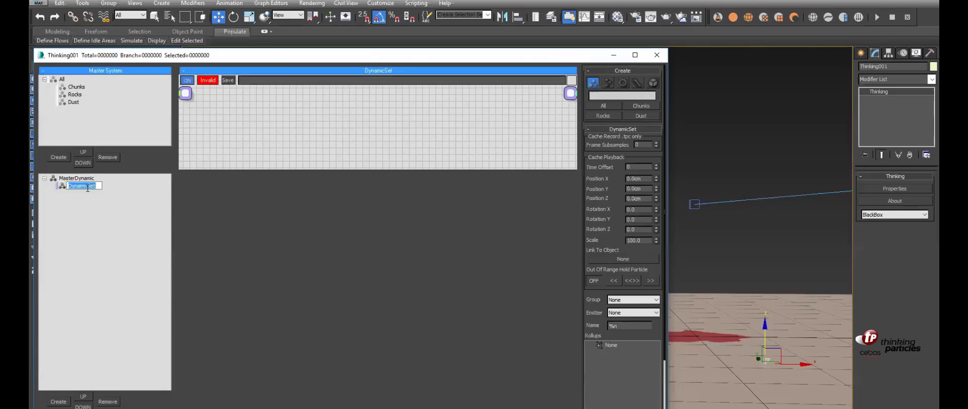
{"action": "type", "text": "System"}
{"action": "key", "text": "Return"}
Step: Add three dynamic sets under the System dynamic set
{"action": "left_click", "coordinate": [61, 401]}
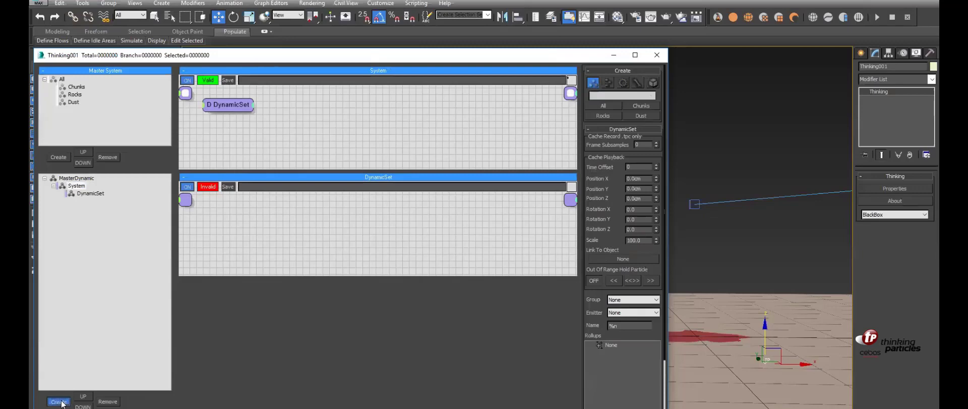
{"action": "left_click", "coordinate": [62, 401]}
{"action": "left_click", "coordinate": [61, 401]}
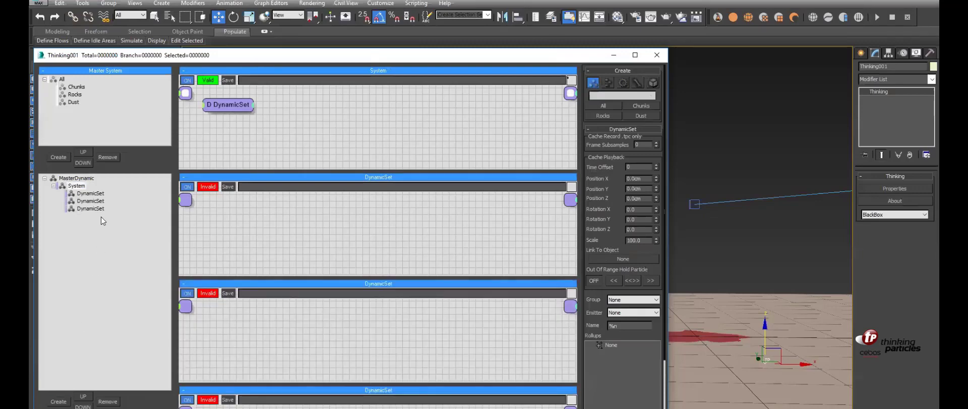
Step: Rename the first dynamic set under System to Chunks
{"action": "left_click", "coordinate": [92, 194]}
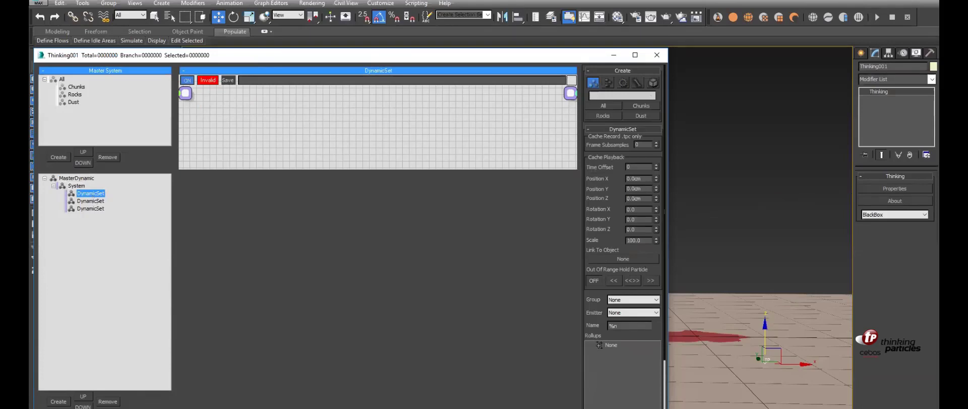
{"action": "type", "text": "hn"}
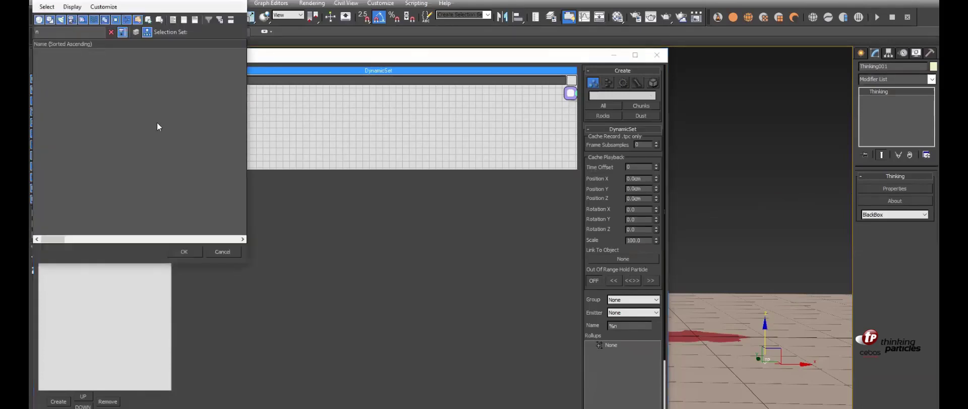
{"action": "left_click", "coordinate": [223, 252]}
{"action": "left_click", "coordinate": [96, 194]}
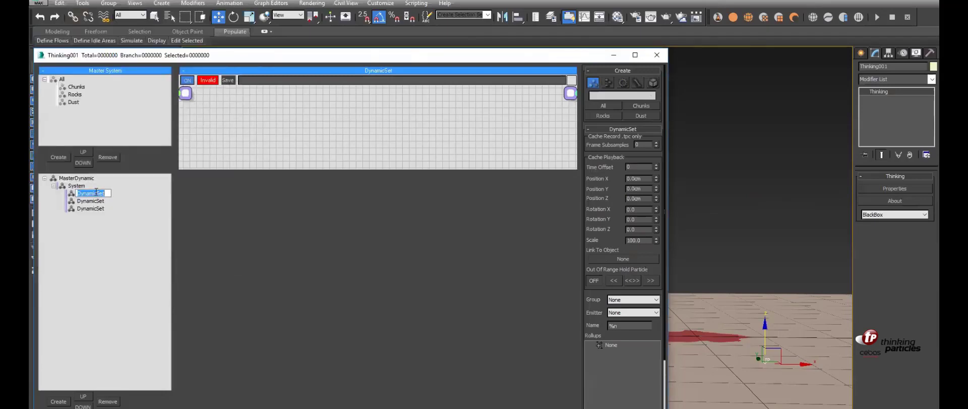
{"action": "type", "text": "Chunks"}
{"action": "key", "text": "Return"}
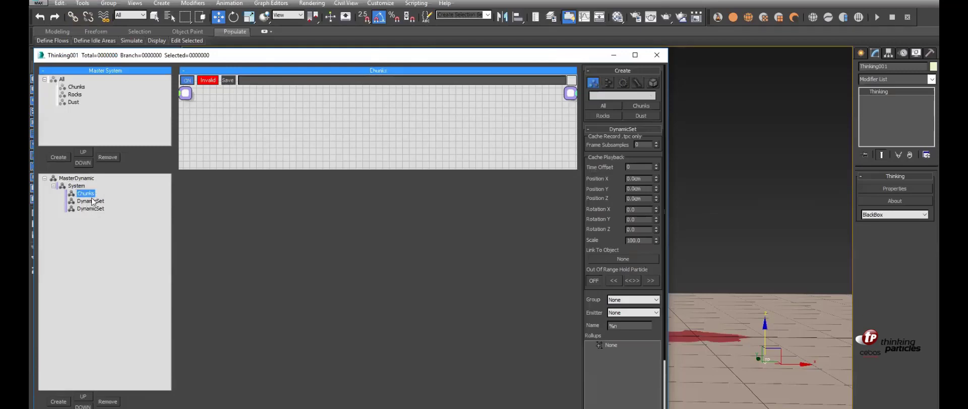
Step: Rename the second dynamic set under System to Rocks
{"action": "left_click", "coordinate": [92, 202]}
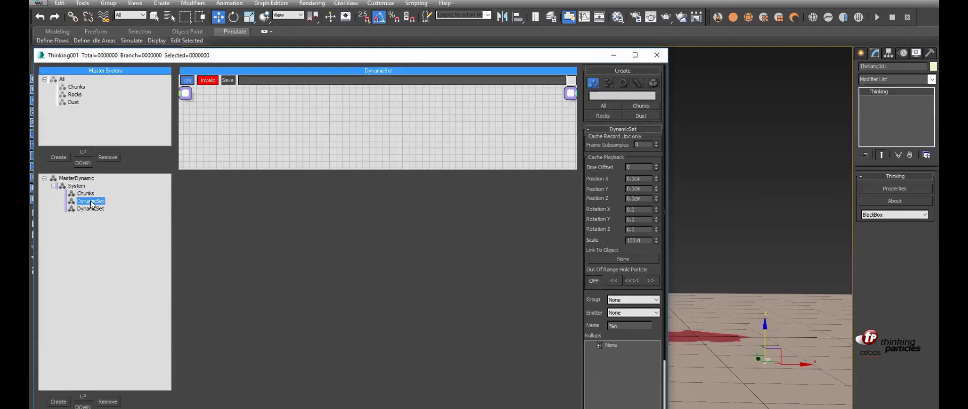
{"action": "left_click", "coordinate": [92, 201]}
{"action": "type", "text": "Rocks"}
{"action": "key", "text": "Return"}
Step: Rename the third dynamic set under System to Sand
{"action": "left_click", "coordinate": [89, 210]}
{"action": "left_click", "coordinate": [89, 210]}
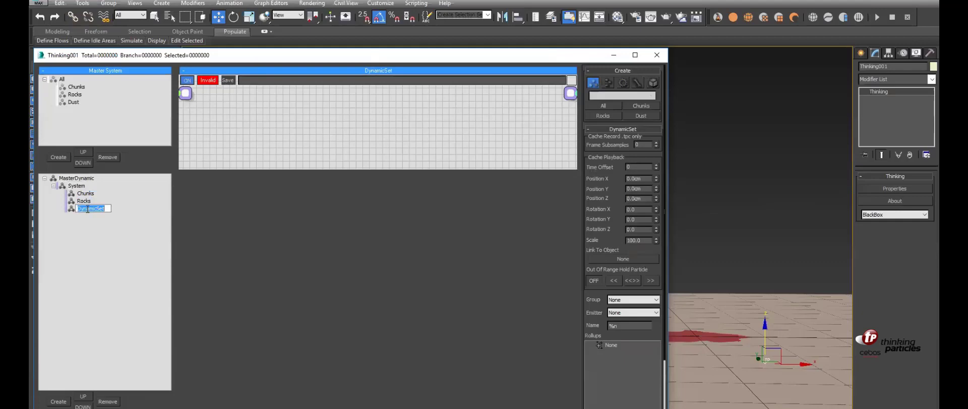
{"action": "type", "text": "Sand"}
{"action": "key", "text": "Return"}
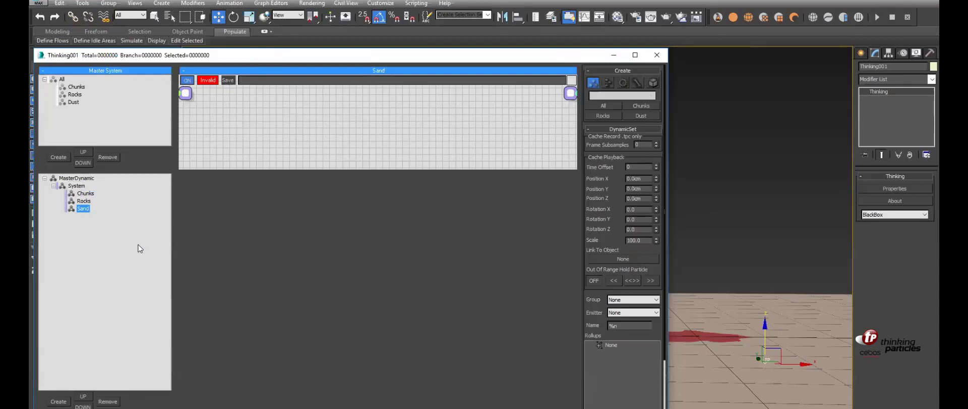
Step: Review the cache options of the Chunks dynamic set and enlarge the Sand dynamic set's wiring area downward
{"action": "right_click", "coordinate": [72, 194]}
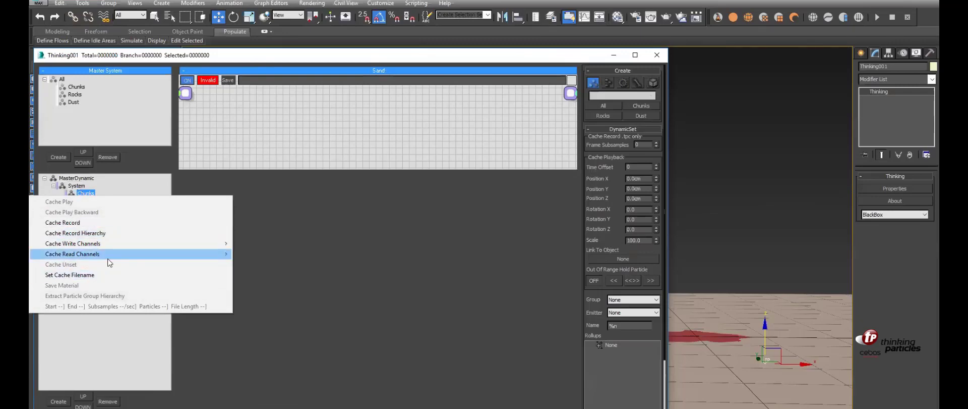
{"action": "left_click", "coordinate": [99, 358]}
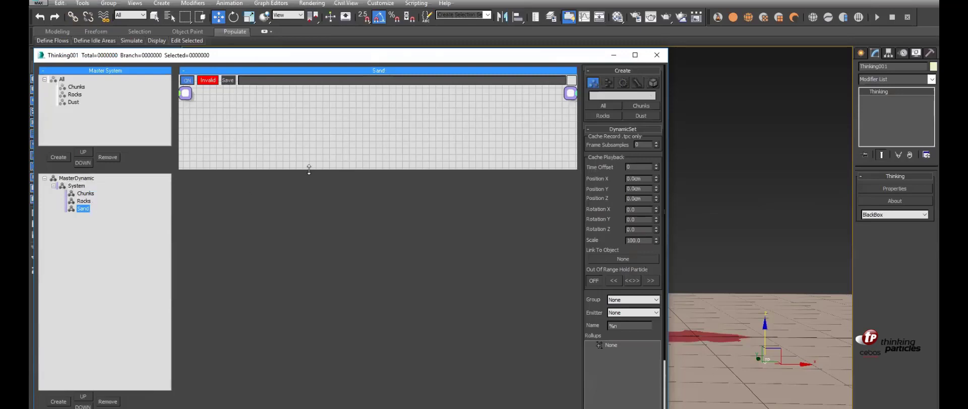
{"action": "left_click_drag", "start_coordinate": [309, 170], "coordinate": [309, 309]}
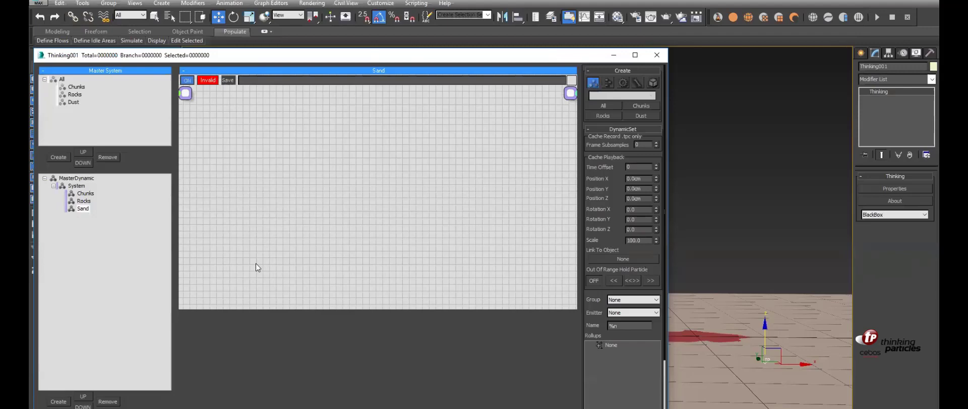
{"action": "right_click", "coordinate": [73, 194]}
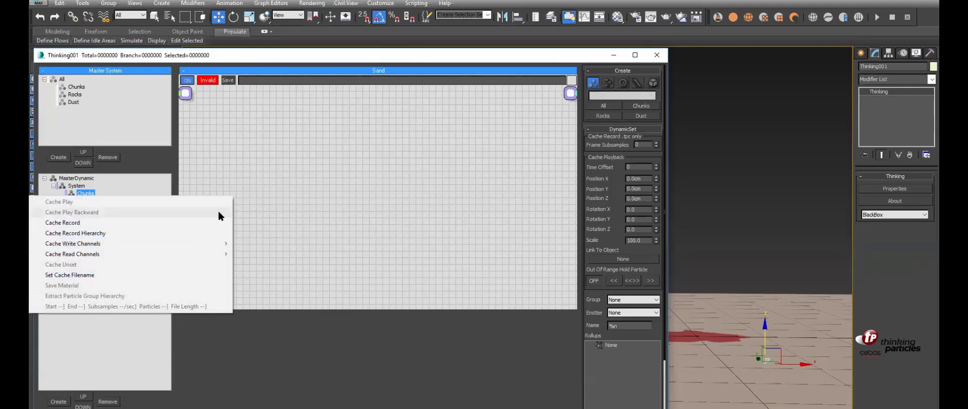
{"action": "left_click", "coordinate": [293, 197]}
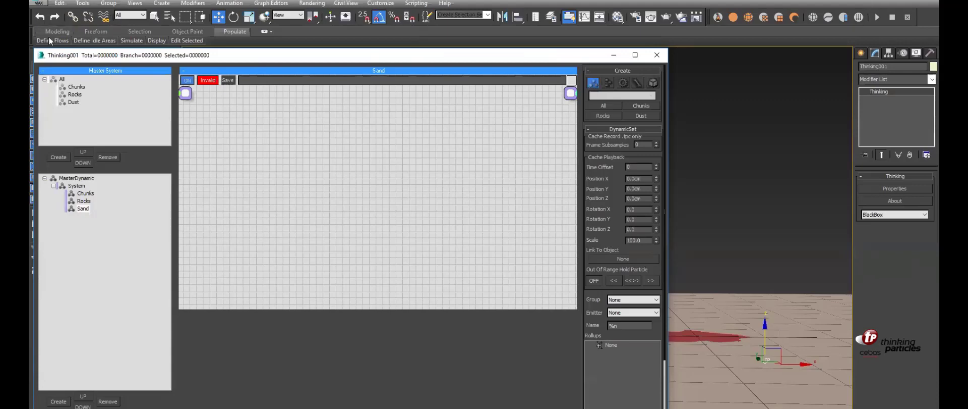
Step: Create two subgroups under the Chunks particle group and name the first one Born
{"action": "left_click", "coordinate": [76, 89]}
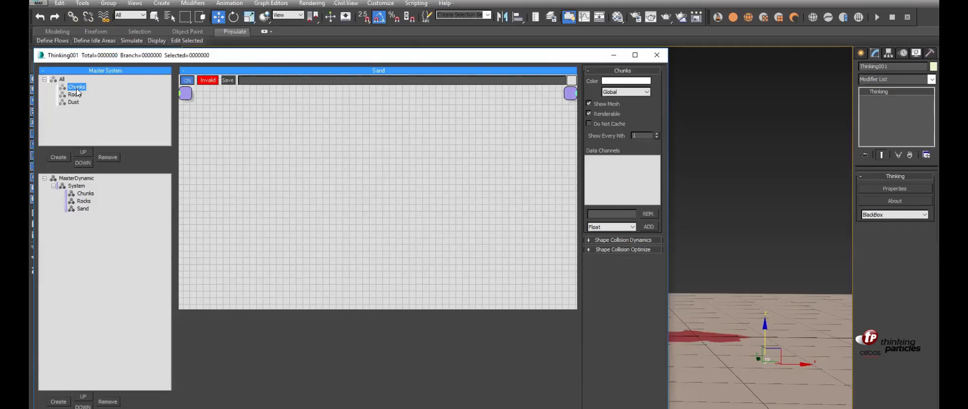
{"action": "left_click", "coordinate": [59, 157]}
{"action": "left_click", "coordinate": [59, 157]}
{"action": "left_click", "coordinate": [89, 96]}
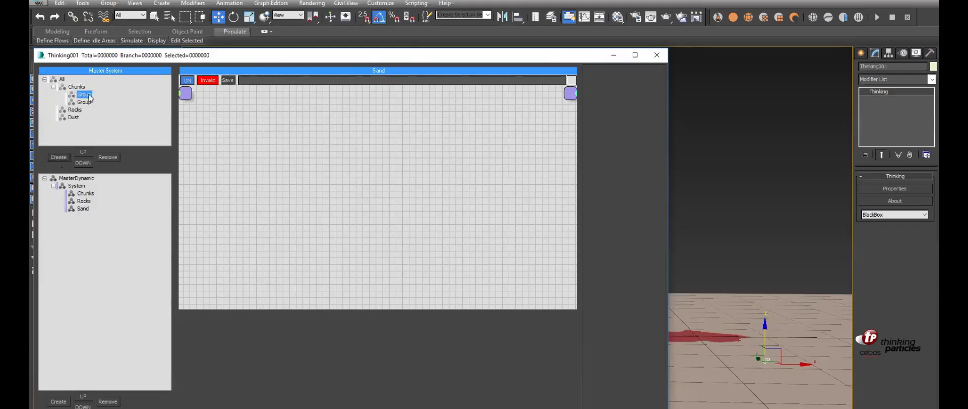
{"action": "left_click", "coordinate": [89, 96]}
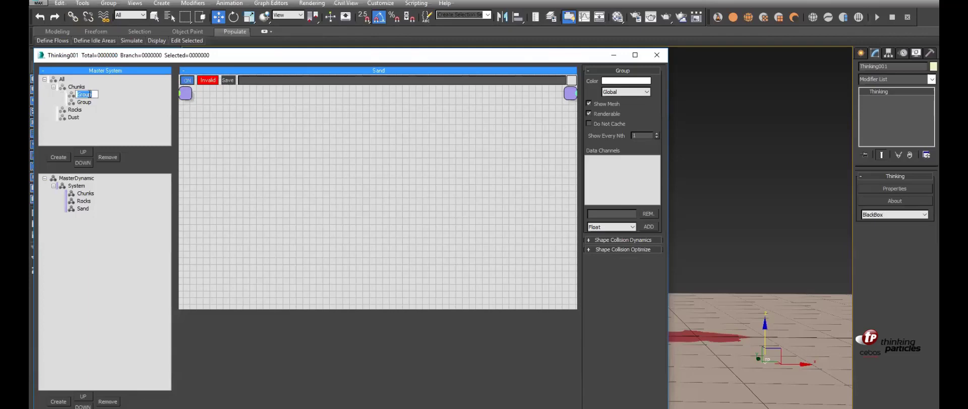
{"action": "type", "text": "Born"}
{"action": "key", "text": "Return"}
Step: Rename the second subgroup under the Chunks particle group as Dynamic
{"action": "left_click", "coordinate": [83, 102]}
{"action": "left_click", "coordinate": [84, 104]}
{"action": "type", "text": "Dynamiv"}
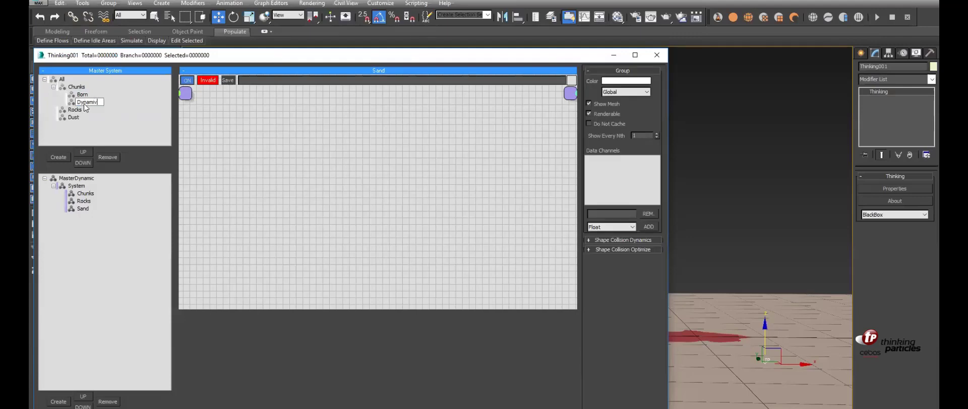
{"action": "key", "text": "Return"}
{"action": "left_click", "coordinate": [85, 103]}
{"action": "left_click", "coordinate": [98, 103]}
{"action": "key", "text": "BackSpace"}
{"action": "type", "text": "c"}
{"action": "key", "text": "Return"}
Step: Add a dynamic set under the Chunks dynamic set and name it Born
{"action": "left_click", "coordinate": [85, 194]}
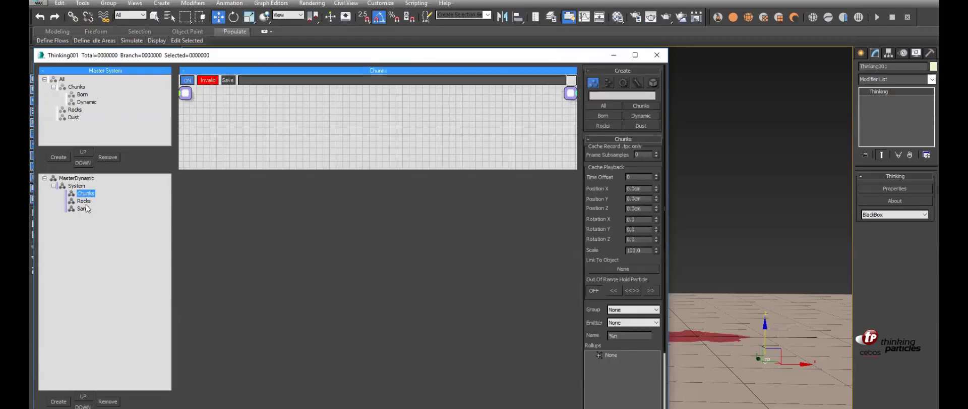
{"action": "left_click", "coordinate": [67, 402]}
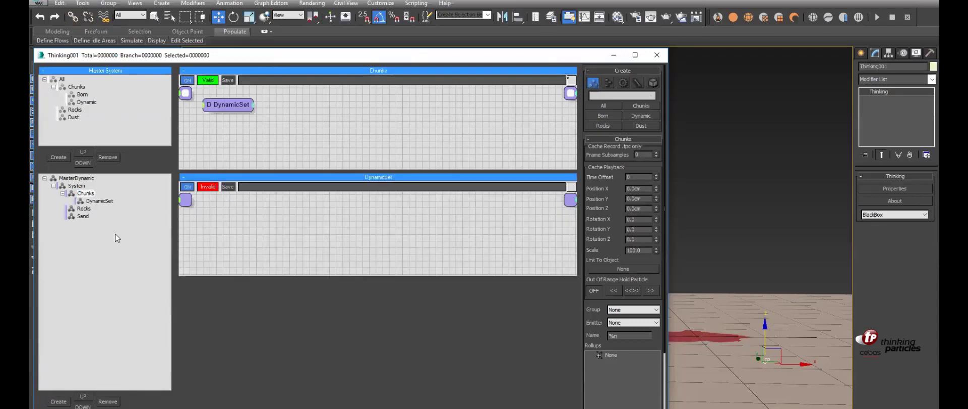
{"action": "left_click", "coordinate": [101, 201]}
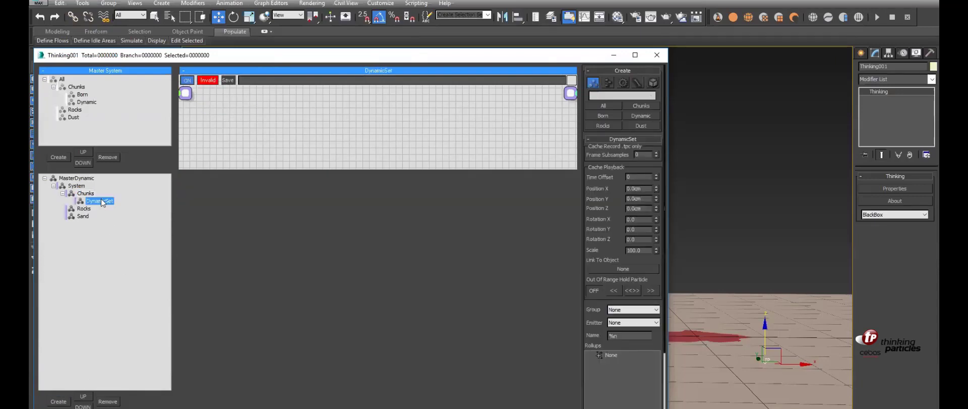
{"action": "left_click", "coordinate": [102, 200]}
{"action": "type", "text": "Born"}
{"action": "key", "text": "Return"}
Step: Rename the Born dynamic set under Chunks as O2P and enlarge its wiring area downward
{"action": "left_click", "coordinate": [86, 193]}
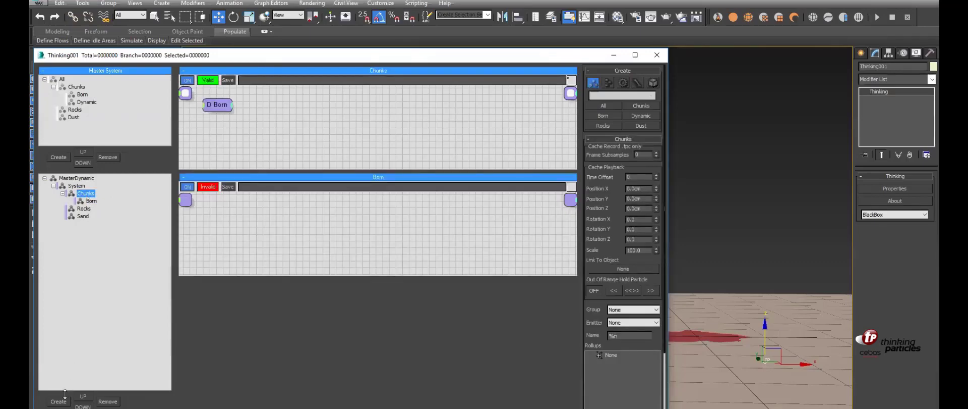
{"action": "left_click", "coordinate": [93, 202]}
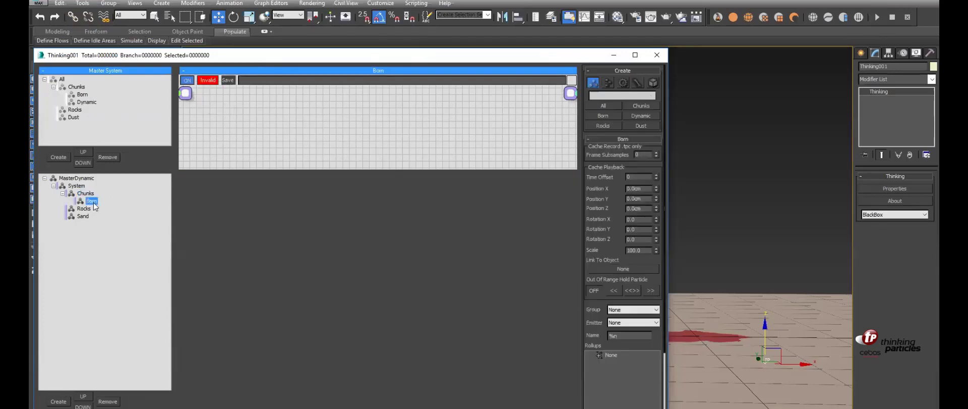
{"action": "left_click", "coordinate": [94, 202]}
{"action": "type", "text": "O2P"}
{"action": "key", "text": "Return"}
{"action": "left_click_drag", "start_coordinate": [364, 169], "coordinate": [373, 204]}
{"action": "left_click_drag", "start_coordinate": [382, 256], "coordinate": [383, 336]}
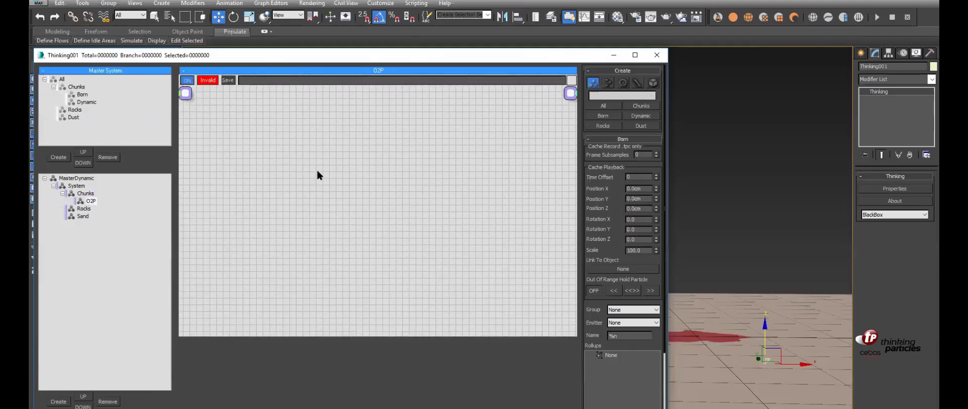
Step: Add an ObjToParticle generator operator to the O2P dynamic set and place it near the middle of the wiring area
{"action": "right_click", "coordinate": [327, 150]}
{"action": "mouse_move", "coordinate": [322, 175]}
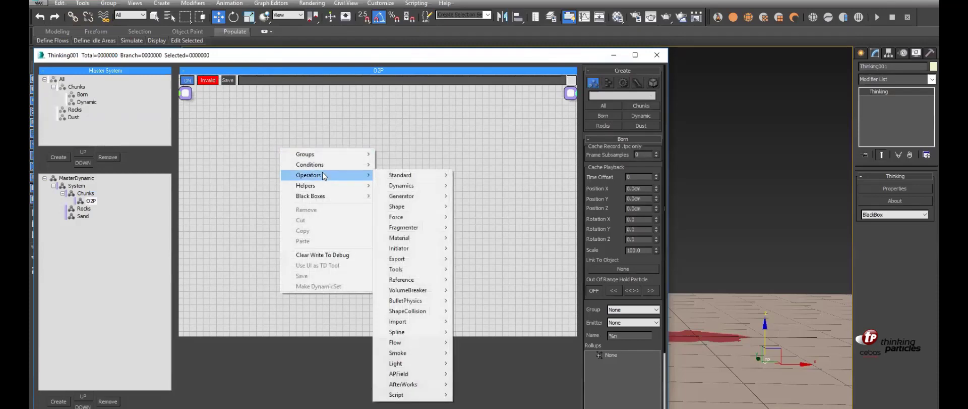
{"action": "mouse_move", "coordinate": [405, 198]}
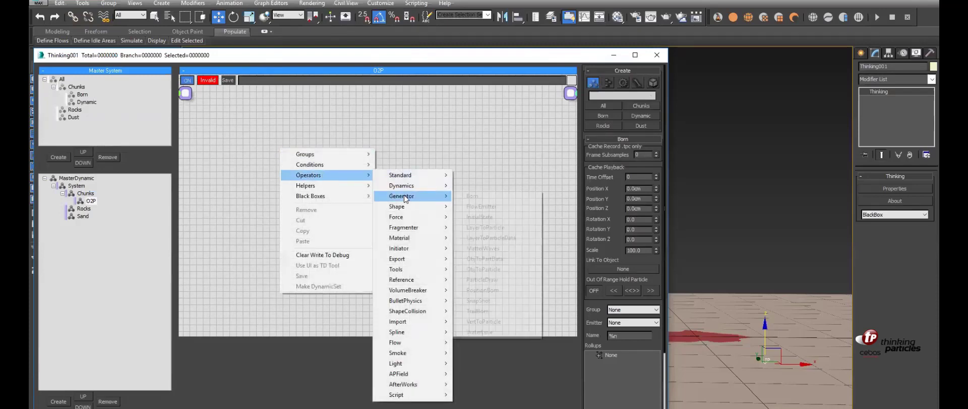
{"action": "left_click", "coordinate": [484, 269]}
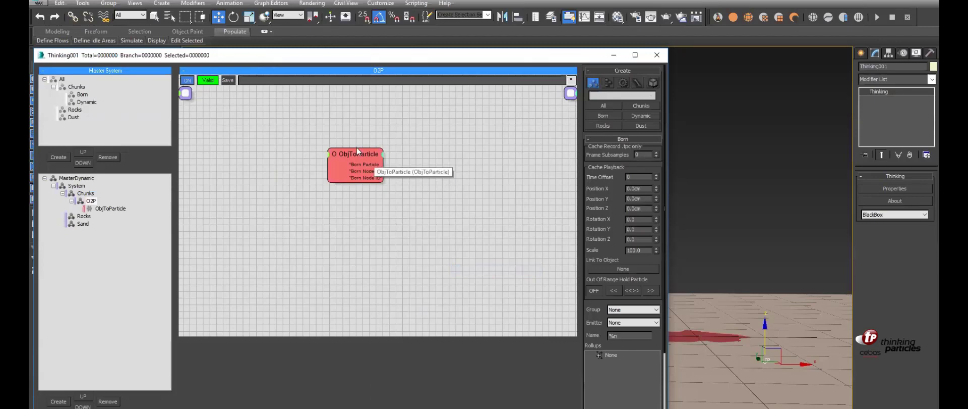
{"action": "left_click_drag", "start_coordinate": [356, 156], "coordinate": [384, 158]}
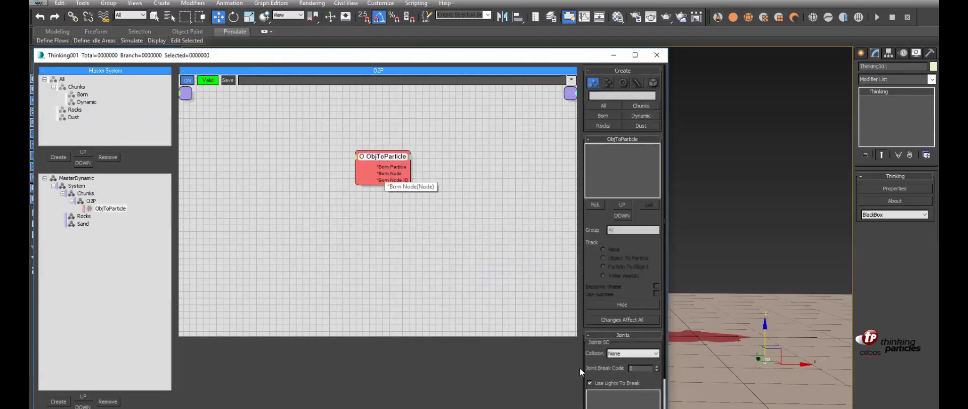
Step: Pick the Chunks scene object as the ObjToParticle source and enable Instance Shape for it
{"action": "left_click", "coordinate": [595, 204]}
{"action": "key", "text": "h"}
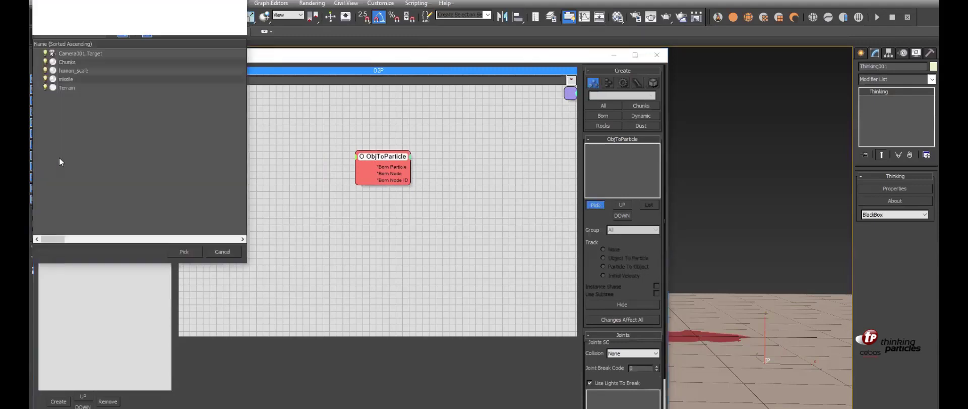
{"action": "left_click", "coordinate": [69, 62]}
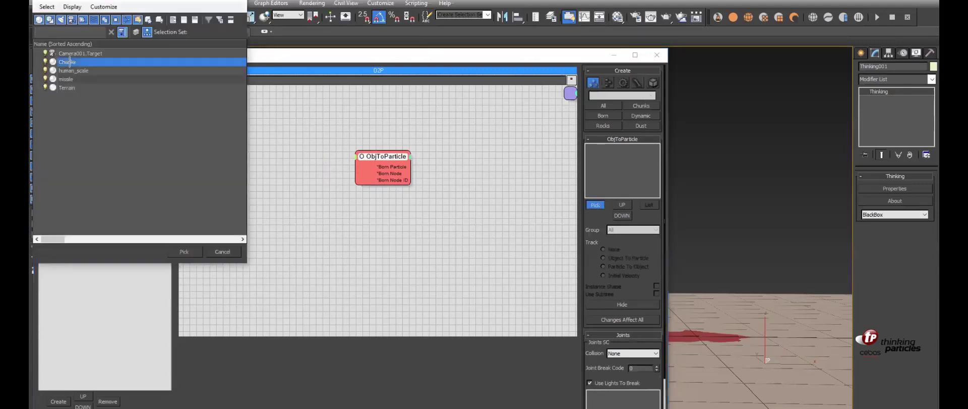
{"action": "double_click", "coordinate": [69, 62]}
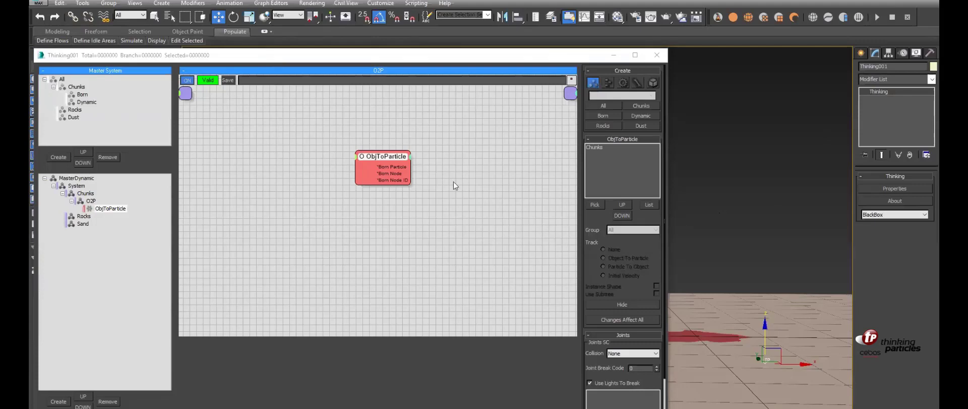
{"action": "left_click", "coordinate": [597, 149]}
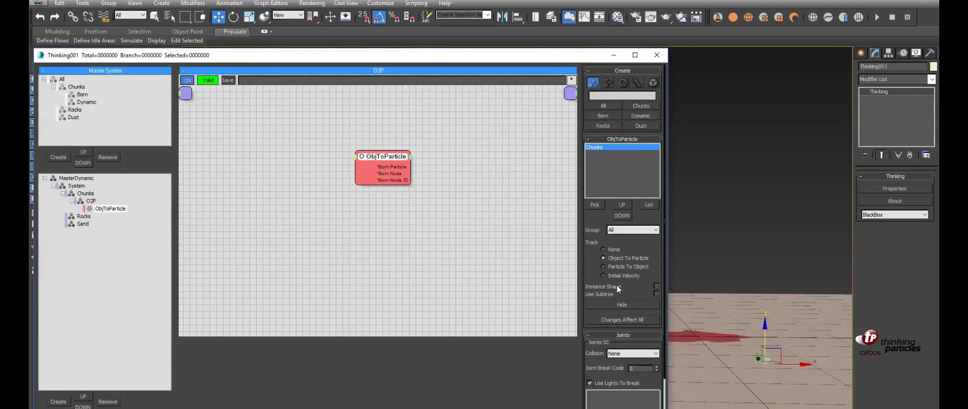
{"action": "left_click", "coordinate": [657, 286]}
Step: Narrow the particle editor window, hide the original Chunks mesh in the viewport and select the Thinking particle system again
{"action": "left_click_drag", "start_coordinate": [669, 234], "coordinate": [601, 233]}
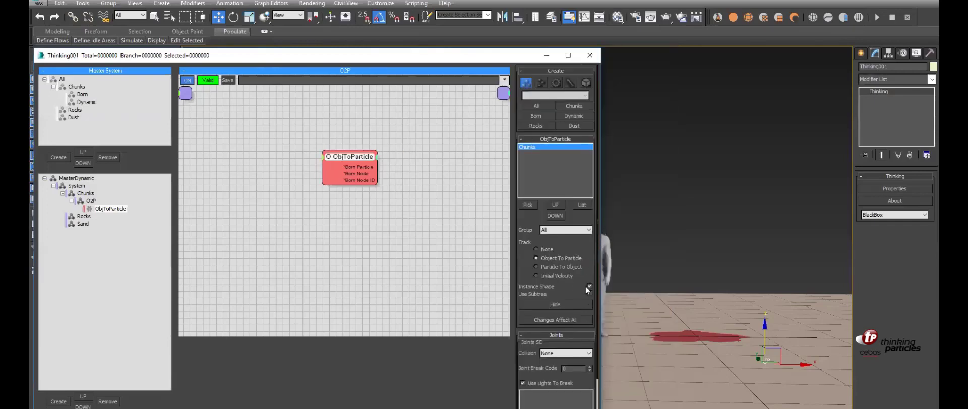
{"action": "left_click", "coordinate": [683, 332]}
{"action": "right_click", "coordinate": [698, 234]}
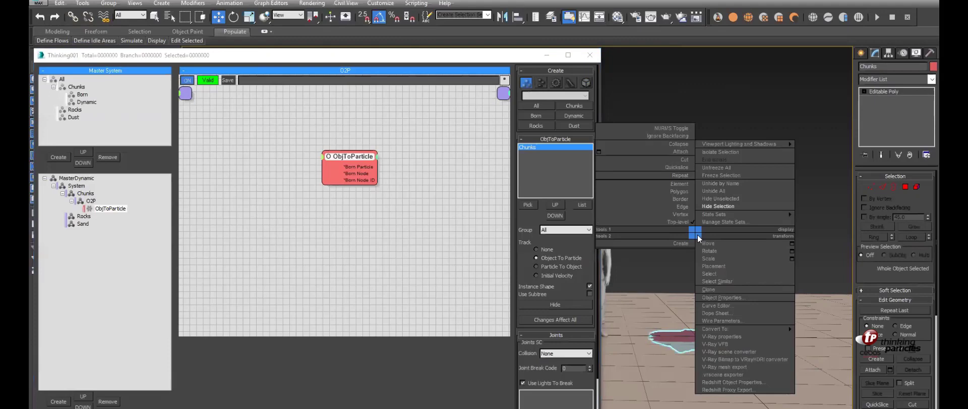
{"action": "left_click", "coordinate": [711, 206]}
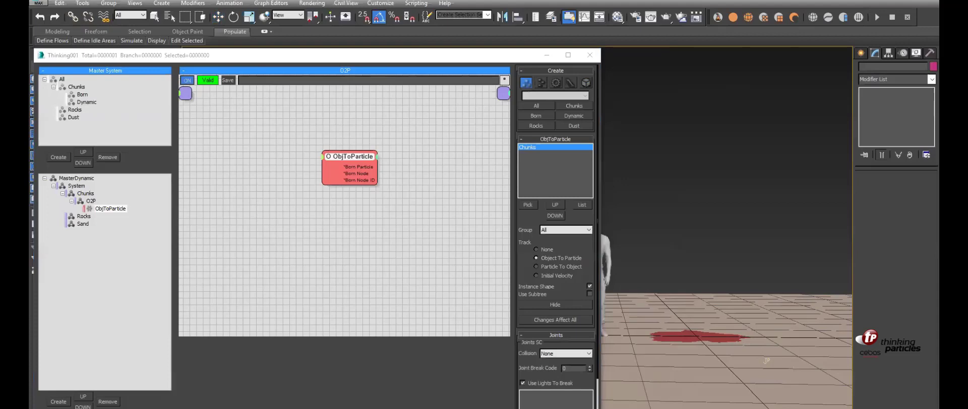
{"action": "key", "text": "w"}
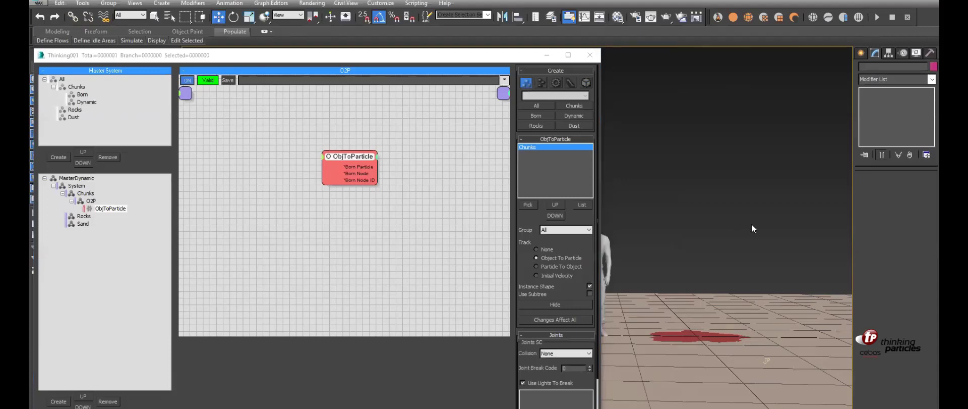
{"action": "left_click", "coordinate": [691, 334]}
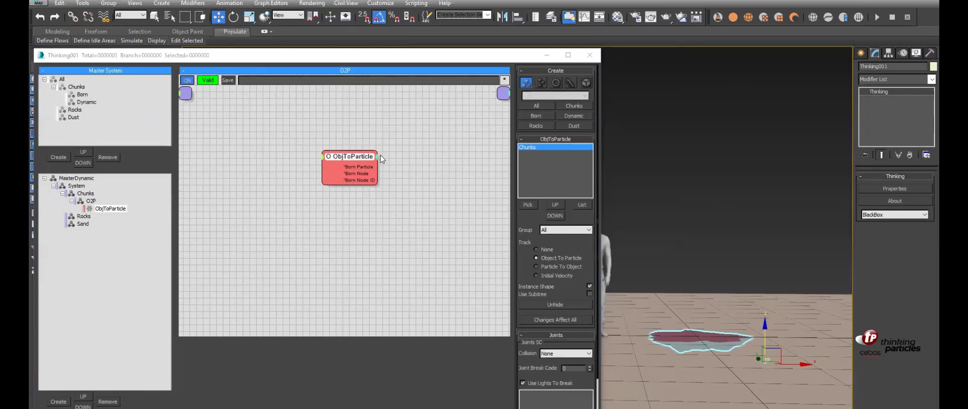
Step: Assign the particles of the ObjToParticle operator to the Born group
{"action": "left_click", "coordinate": [357, 157]}
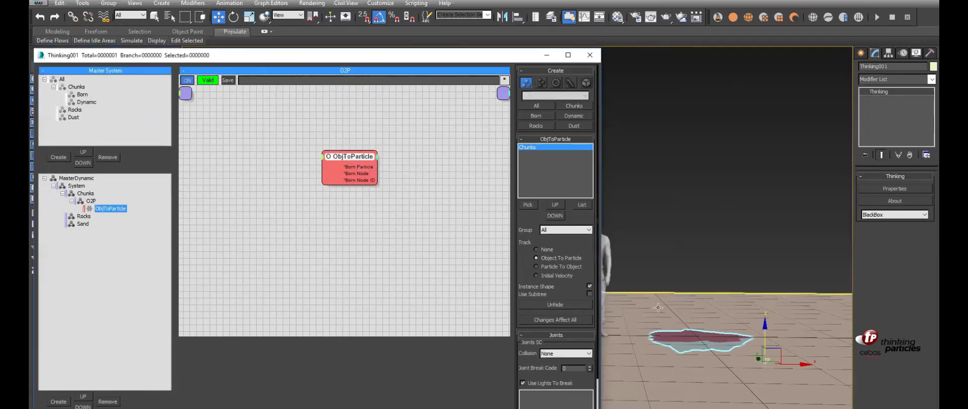
{"action": "left_click", "coordinate": [564, 229]}
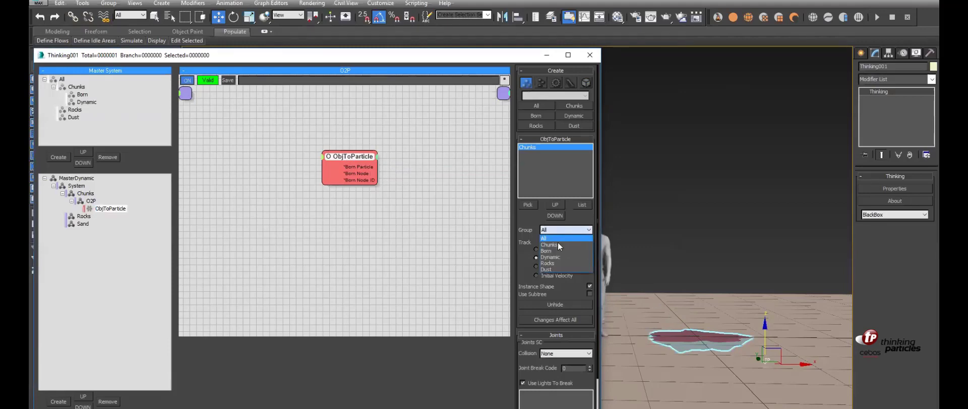
{"action": "scroll", "coordinate": [556, 245], "scroll_direction": "up", "scroll_amount": 2}
{"action": "left_click", "coordinate": [556, 249]}
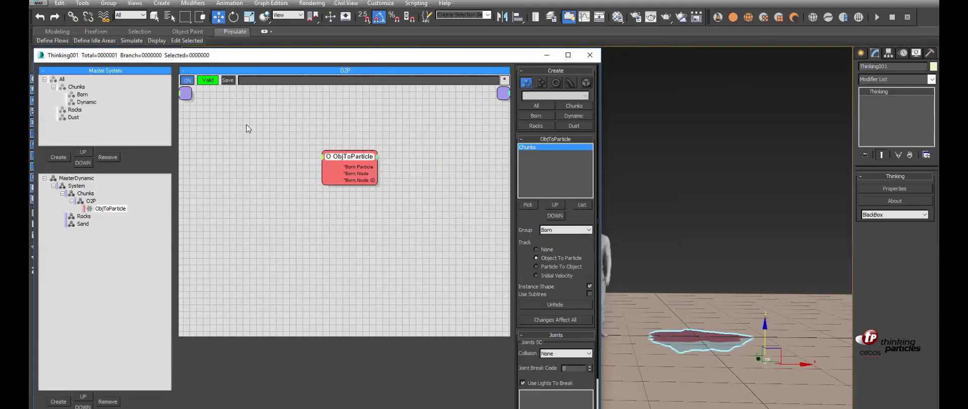
{"action": "middle_click_drag", "start_coordinate": [248, 126], "coordinate": [301, 173]}
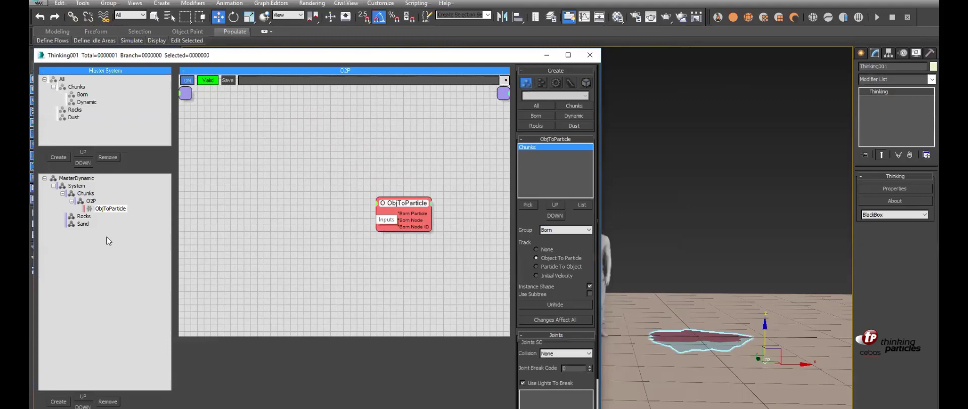
Step: Add another dynamic set under the Chunks dynamic set and open its name for editing
{"action": "left_click", "coordinate": [90, 195]}
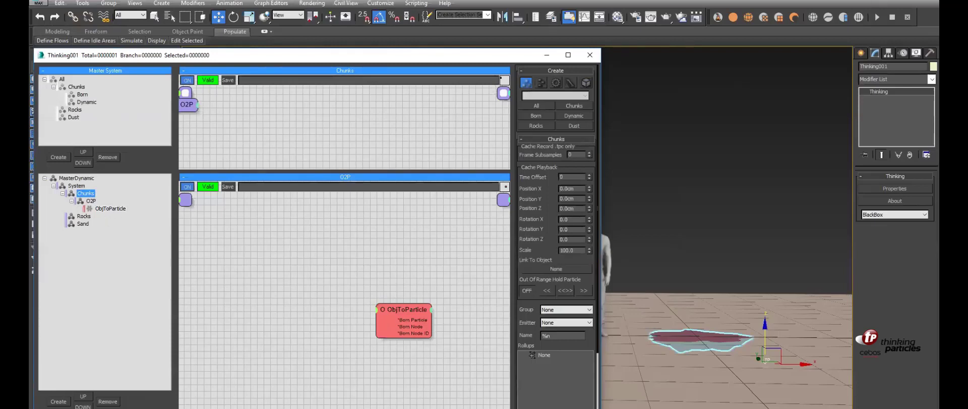
{"action": "left_click", "coordinate": [59, 403]}
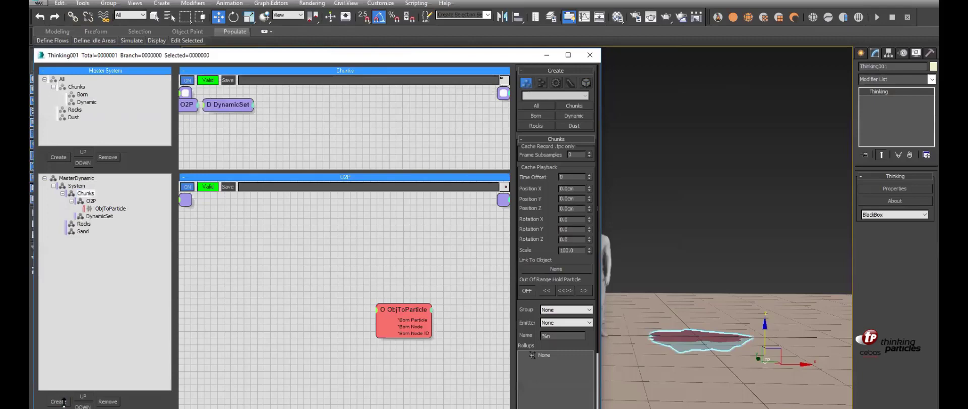
{"action": "left_click", "coordinate": [99, 216]}
{"action": "left_click", "coordinate": [99, 216]}
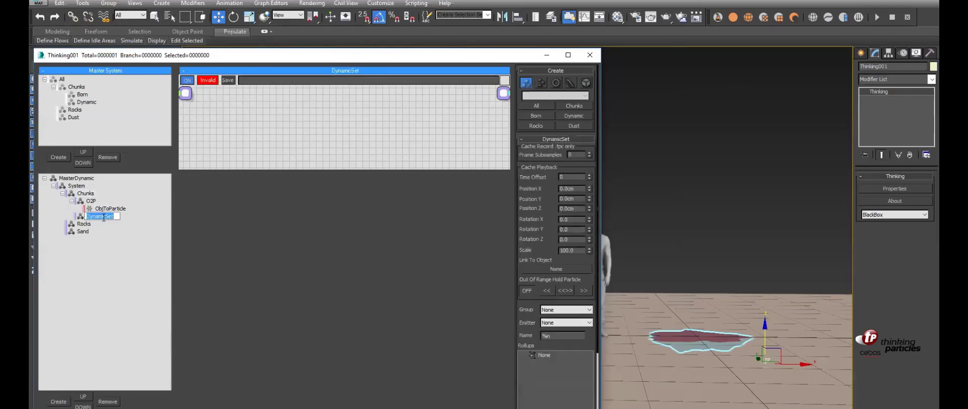
Step: Rename the new dynamic set under Chunks as VB and enlarge its node canvas
{"action": "type", "text": "VB"}
{"action": "key", "text": "Return"}
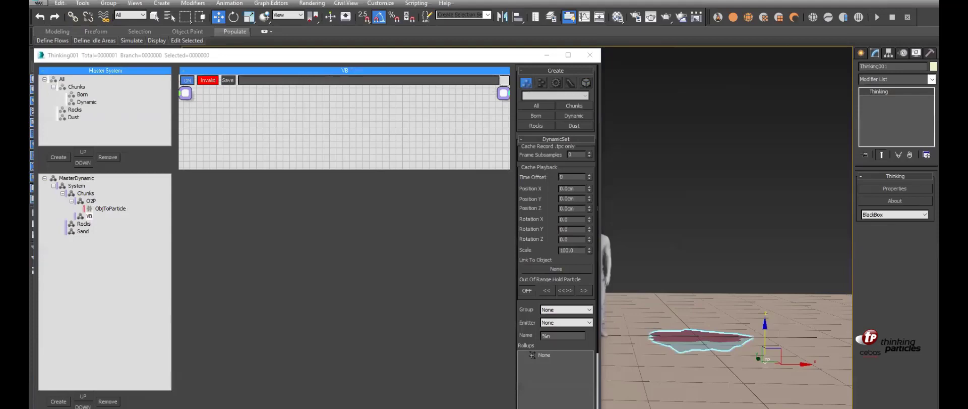
{"action": "left_click", "coordinate": [277, 113]}
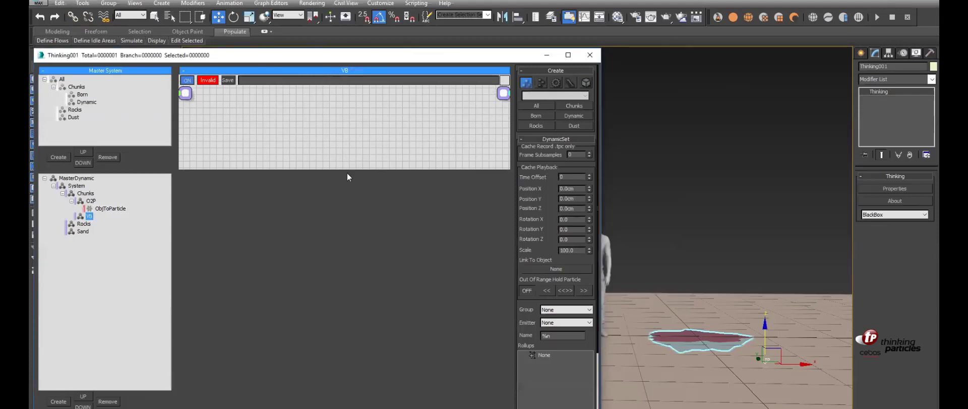
{"action": "left_click_drag", "start_coordinate": [349, 170], "coordinate": [350, 335]}
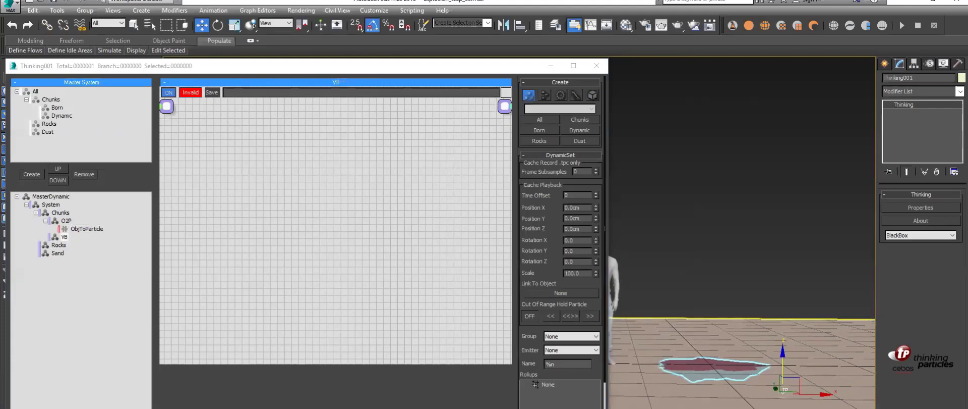
{"action": "right_click", "coordinate": [249, 152]}
{"action": "mouse_move", "coordinate": [267, 161]}
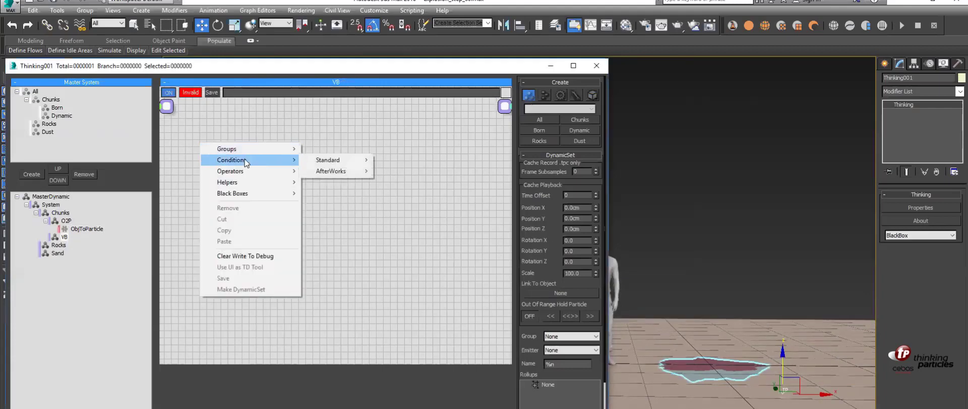
{"action": "mouse_move", "coordinate": [315, 161]}
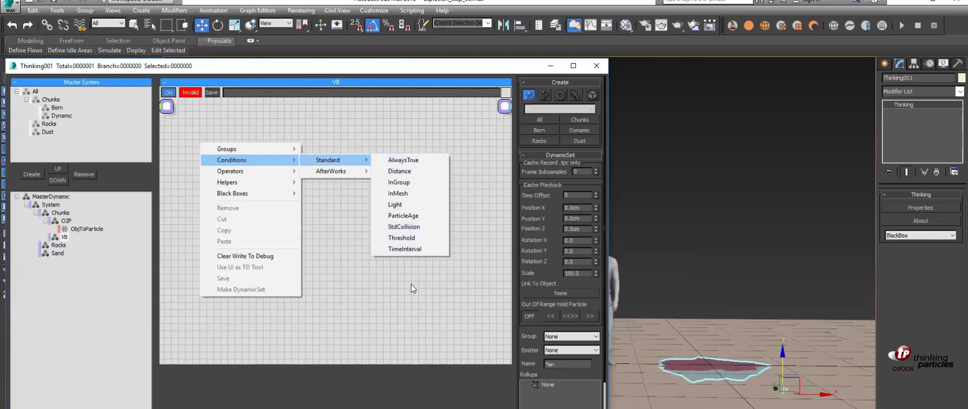
{"action": "left_click", "coordinate": [376, 323]}
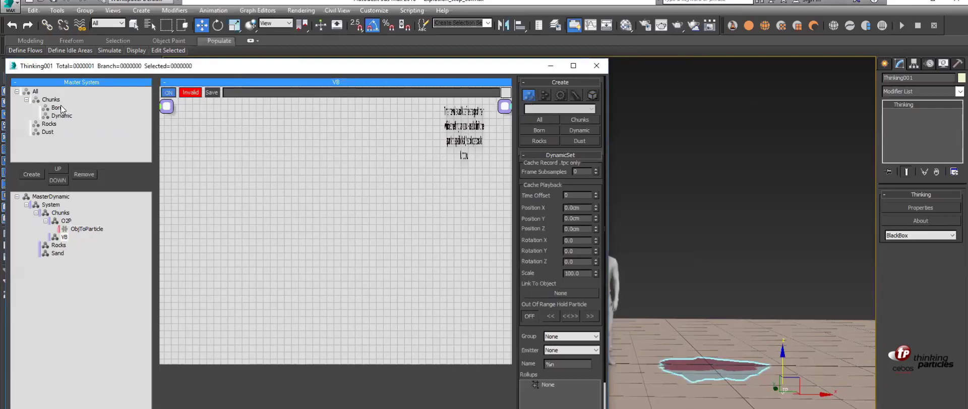
Step: Place the Born group in the VB canvas and add a standard TimeInterval condition
{"action": "left_click_drag", "start_coordinate": [57, 110], "coordinate": [237, 202]}
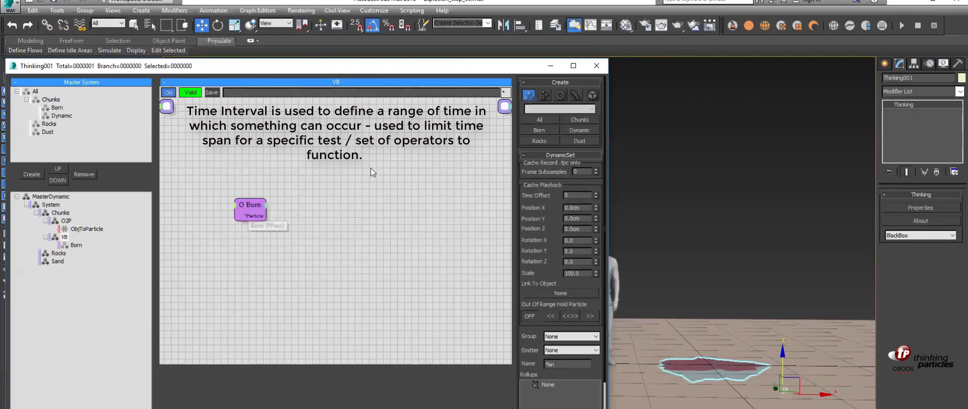
{"action": "right_click", "coordinate": [322, 170]}
{"action": "mouse_move", "coordinate": [403, 185]}
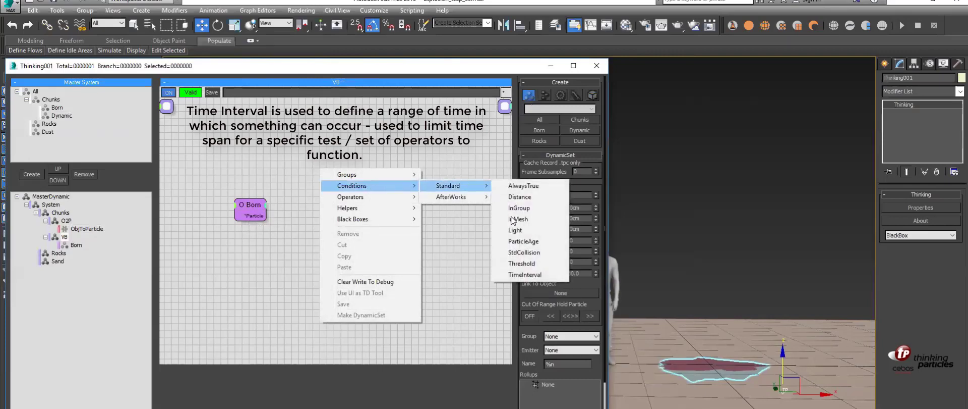
{"action": "left_click", "coordinate": [524, 274]}
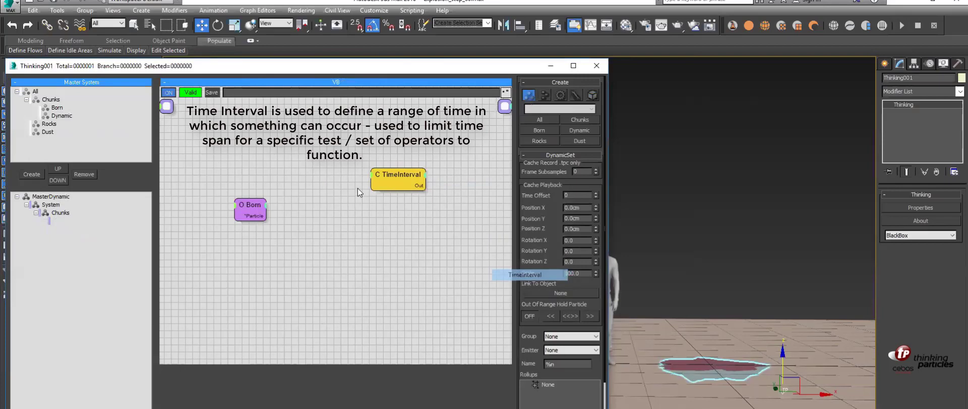
Step: Add a VolumeBreak operator, connecting the TimeInterval output to its ON input and the Born particle output to its Particle input
{"action": "right_click", "coordinate": [365, 218]}
{"action": "mouse_move", "coordinate": [363, 217]}
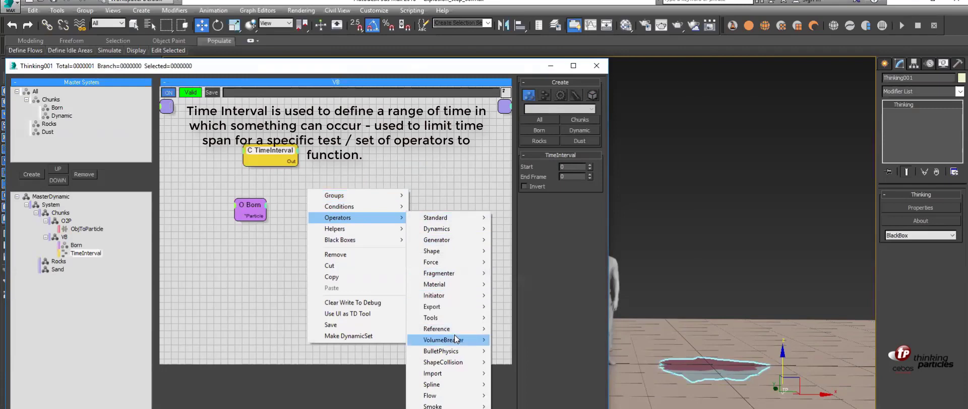
{"action": "mouse_move", "coordinate": [453, 331]}
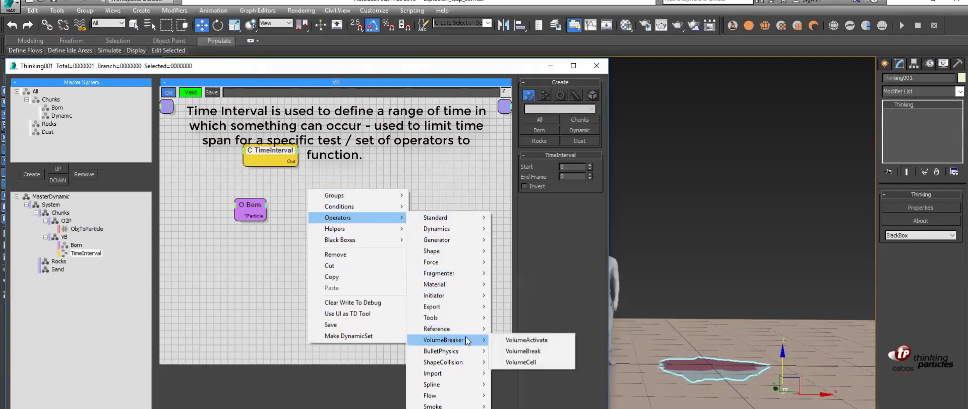
{"action": "left_click", "coordinate": [523, 350]}
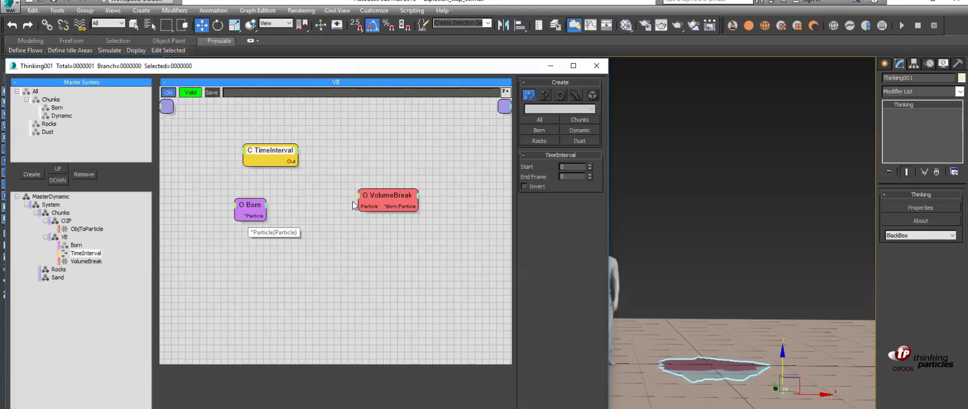
{"action": "left_click_drag", "start_coordinate": [359, 201], "coordinate": [372, 211]}
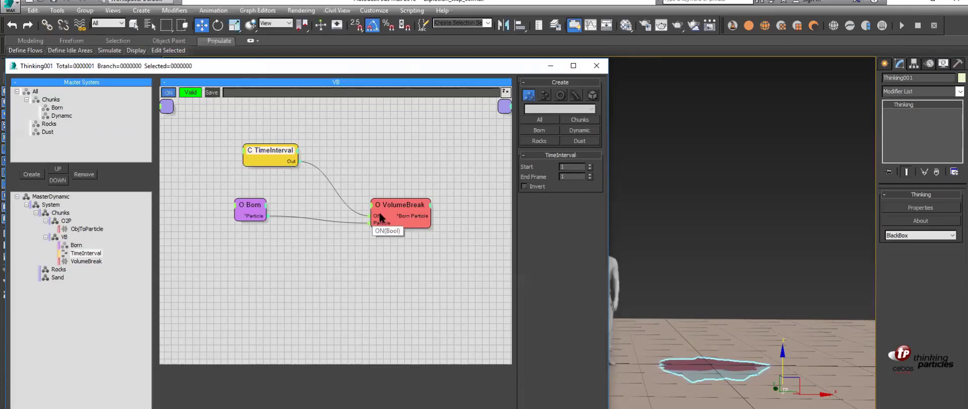
Step: Set the VolumeBreak operator's Activate value to 100%
{"action": "left_click", "coordinate": [392, 203]}
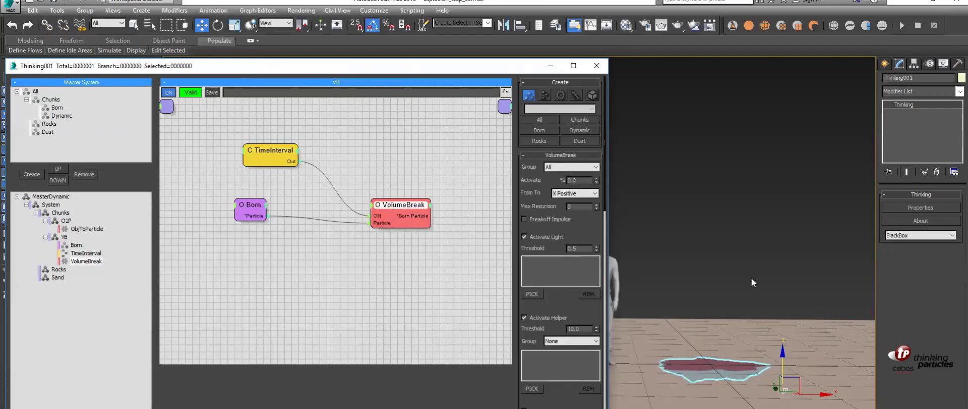
{"action": "key", "text": "F3"}
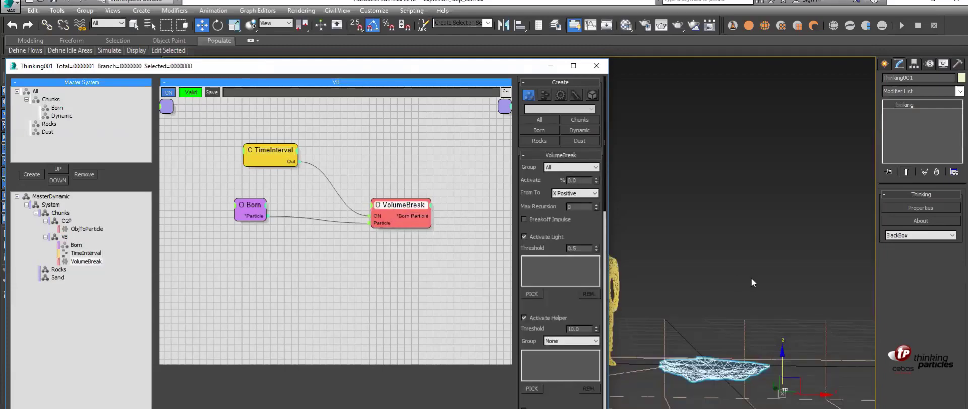
{"action": "key", "text": "F3"}
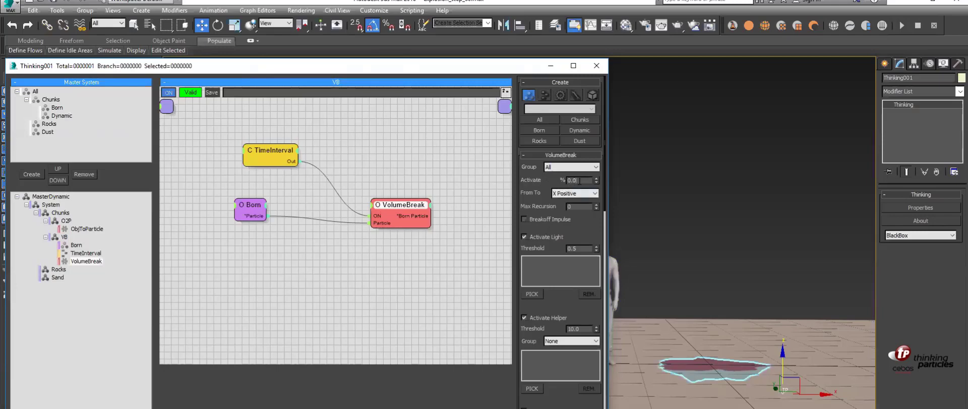
{"action": "double_click", "coordinate": [580, 180]}
{"action": "type", "text": "100"}
{"action": "key", "text": "Return"}
Step: Set the Raster value in VolumeBreak's Volume Breaker settings to 10%
{"action": "scroll", "coordinate": [593, 235], "scroll_direction": "down", "scroll_amount": 5}
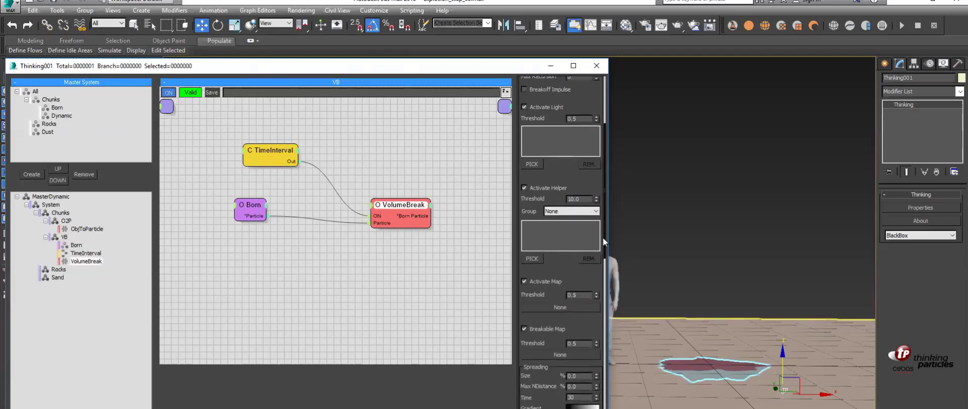
{"action": "scroll", "coordinate": [603, 237], "scroll_direction": "down", "scroll_amount": 5}
{"action": "scroll", "coordinate": [610, 378], "scroll_direction": "down", "scroll_amount": 8}
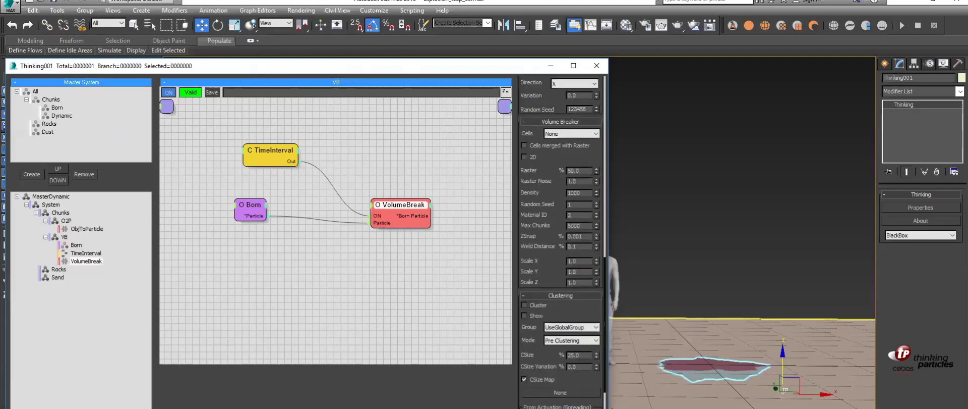
{"action": "scroll", "coordinate": [613, 404], "scroll_direction": "down", "scroll_amount": 2}
{"action": "scroll", "coordinate": [560, 242], "scroll_direction": "down", "scroll_amount": 1}
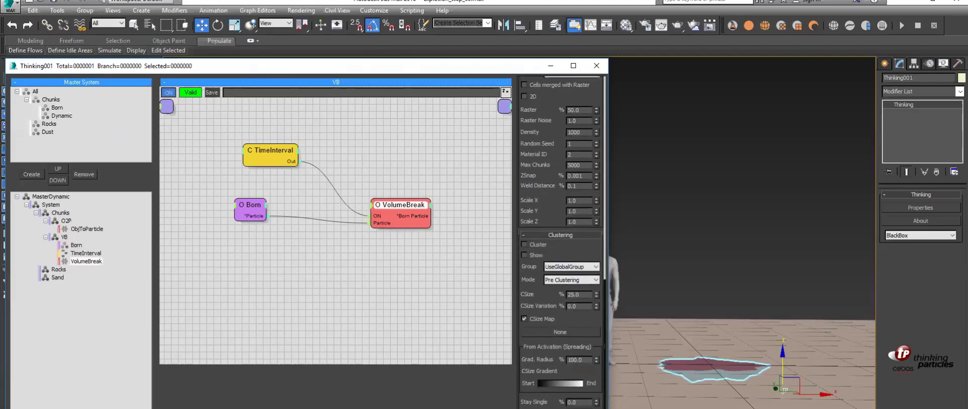
{"action": "scroll", "coordinate": [561, 242], "scroll_direction": "down", "scroll_amount": 2}
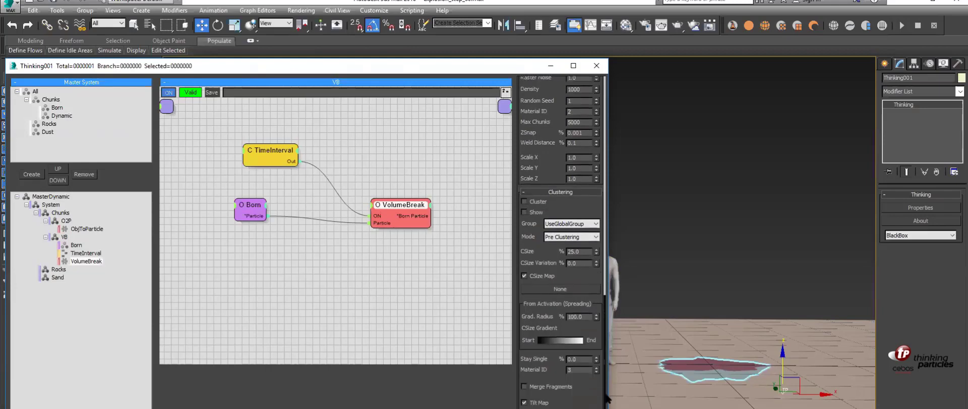
{"action": "scroll", "coordinate": [607, 396], "scroll_direction": "up", "scroll_amount": 5}
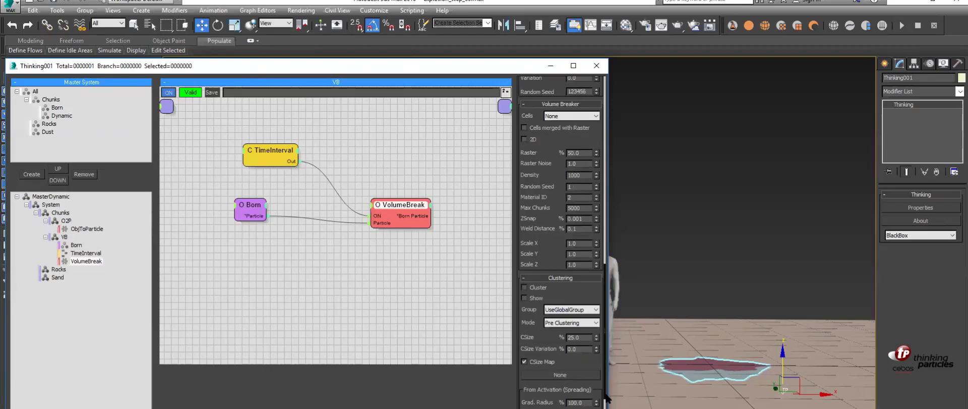
{"action": "scroll", "coordinate": [564, 210], "scroll_direction": "up", "scroll_amount": 1}
{"action": "double_click", "coordinate": [585, 175]}
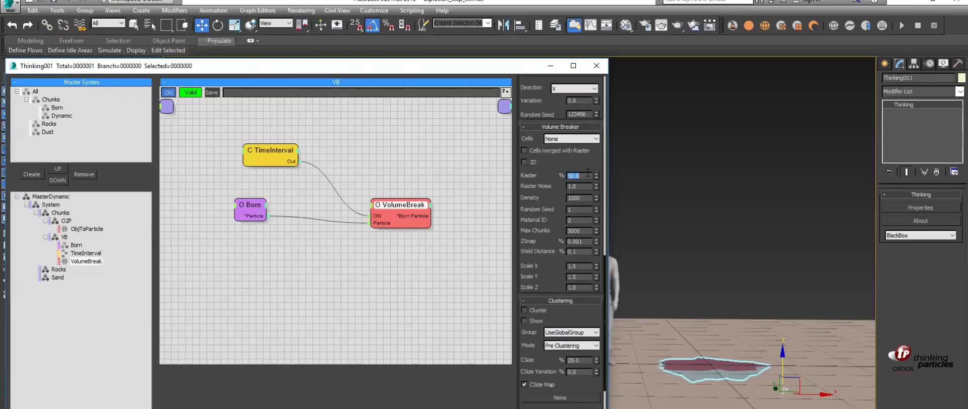
{"action": "type", "text": "10"}
{"action": "key", "text": "Return"}
Step: Display the flat ground mesh shaded with edged faces and examine its fracture pattern up close
{"action": "middle_click", "coordinate": [742, 251]}
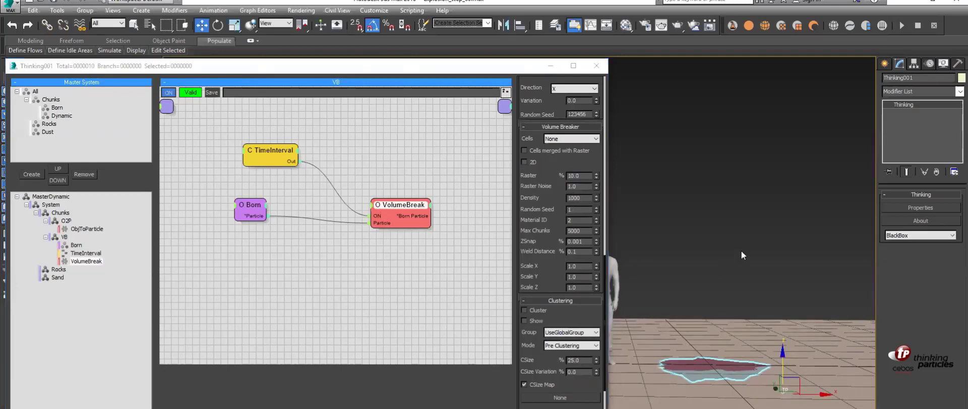
{"action": "key", "text": "F3"}
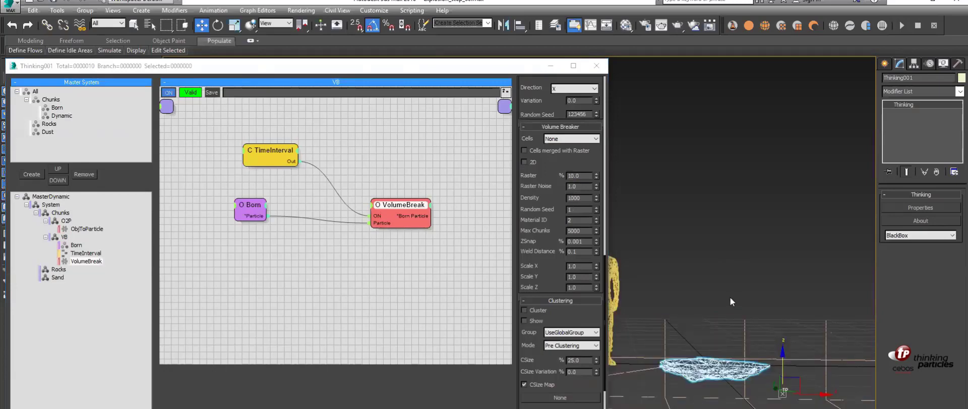
{"action": "middle_click_drag", "start_coordinate": [741, 317], "coordinate": [722, 293], "text": "alt"}
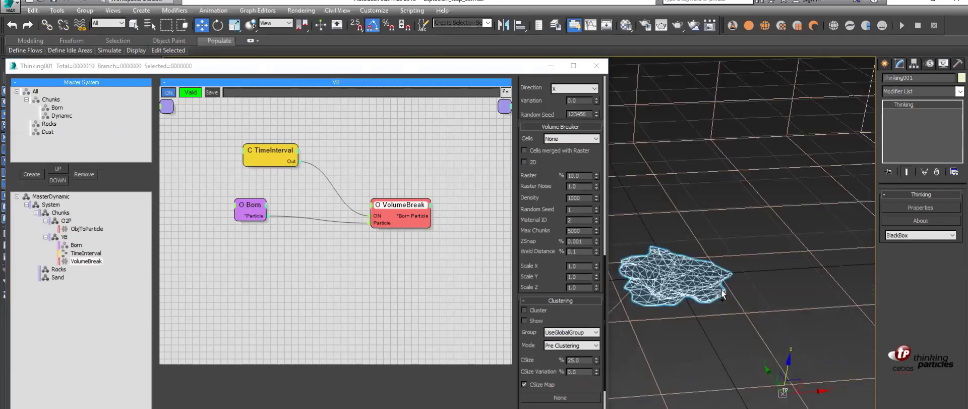
{"action": "scroll", "coordinate": [716, 267], "scroll_direction": "up", "scroll_amount": 3}
{"action": "key", "text": "F3"}
{"action": "scroll", "coordinate": [736, 262], "scroll_direction": "up", "scroll_amount": 2}
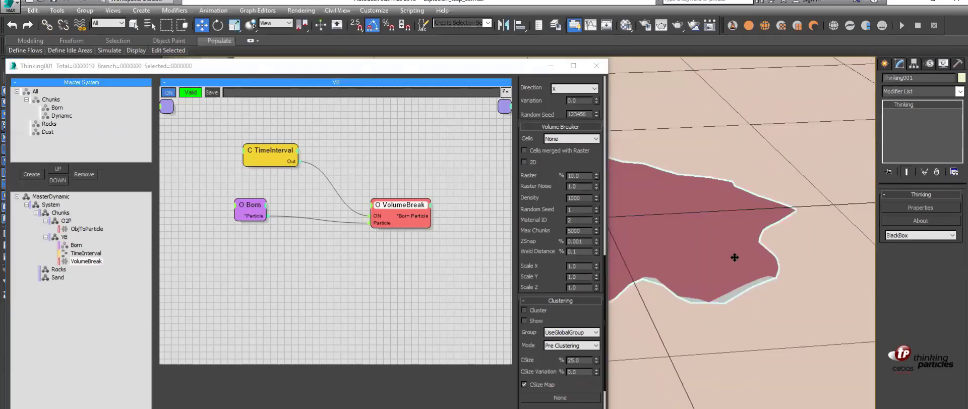
{"action": "key", "text": "F4"}
{"action": "middle_click_drag", "start_coordinate": [735, 257], "coordinate": [844, 324]}
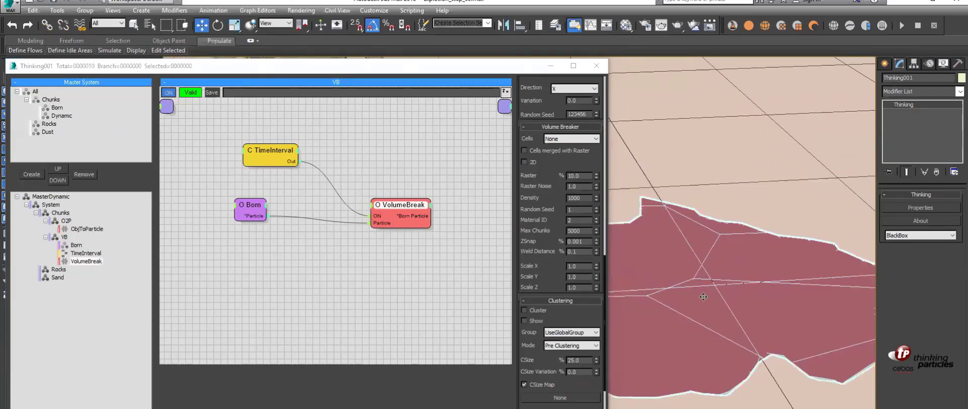
Step: Try a finer fracture by setting VolumeBreak's Raster to 3%
{"action": "double_click", "coordinate": [581, 175]}
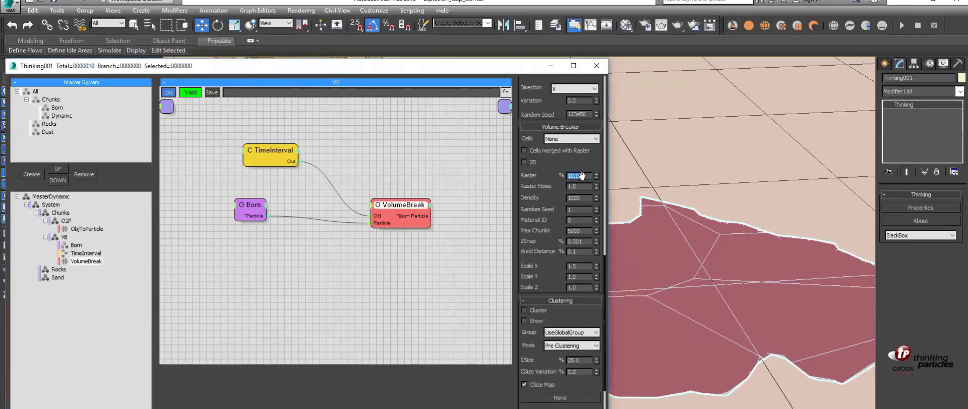
{"action": "type", "text": "3"}
{"action": "key", "text": "Return"}
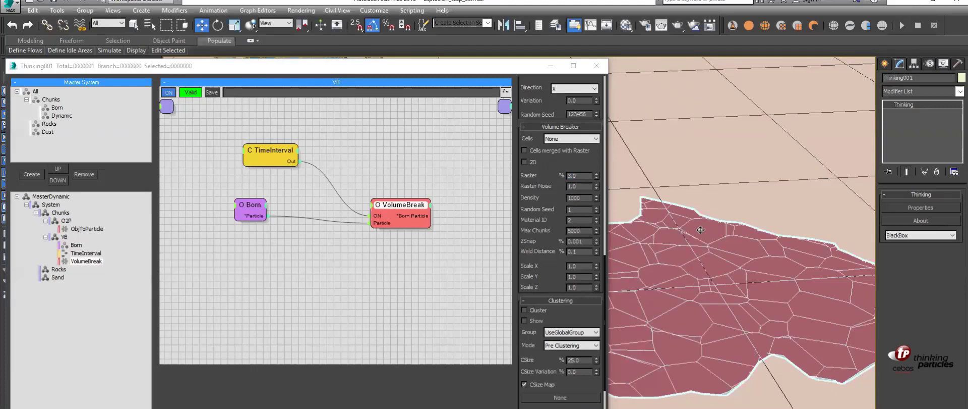
Step: Set VolumeBreak's Raster to 5%
{"action": "double_click", "coordinate": [574, 176]}
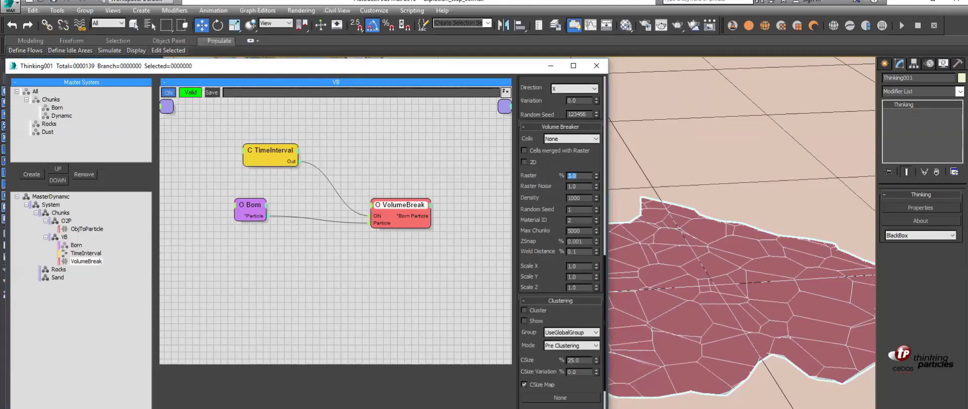
{"action": "type", "text": "5"}
{"action": "key", "text": "Return"}
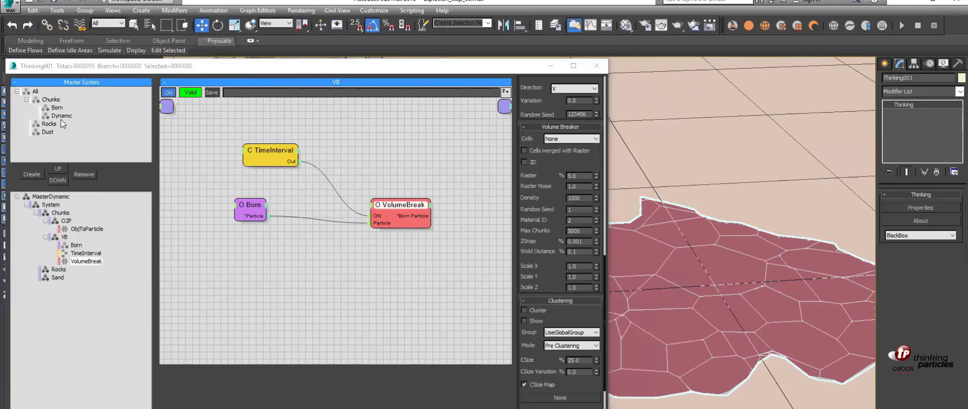
Step: Open the MasterDynamic settings and examine the fractured mesh from the side in the viewport
{"action": "left_click", "coordinate": [52, 197]}
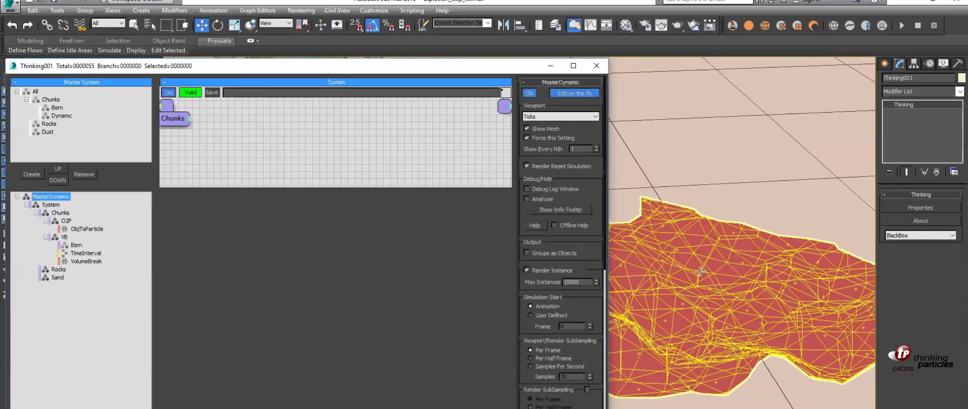
{"action": "middle_click_drag", "start_coordinate": [701, 272], "coordinate": [752, 214], "text": "alt"}
{"action": "scroll", "coordinate": [754, 205], "scroll_direction": "down", "scroll_amount": 3}
{"action": "middle_click_drag", "start_coordinate": [770, 243], "coordinate": [784, 266]}
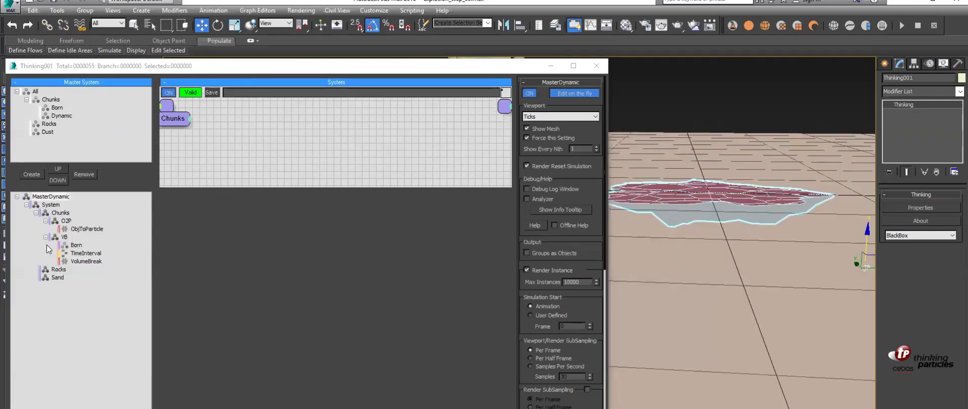
Step: Create a new dynamic set under System and another one under Chunks
{"action": "left_click", "coordinate": [66, 214]}
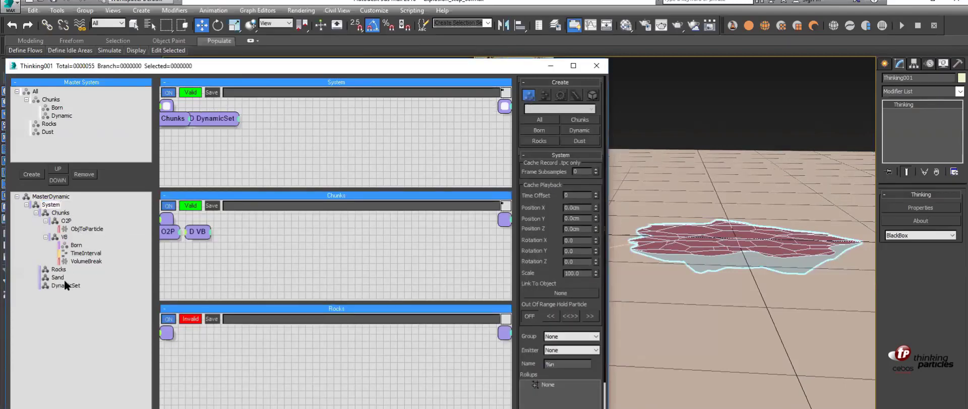
{"action": "left_click", "coordinate": [61, 213]}
{"action": "left_click", "coordinate": [106, 265]}
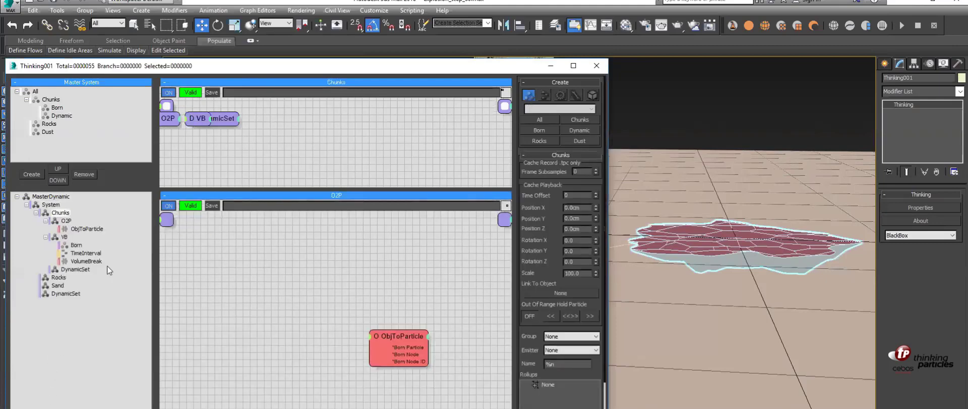
Step: Rename the new dynamic set under Chunks as Vel and enlarge its node graph area
{"action": "left_click", "coordinate": [69, 267]}
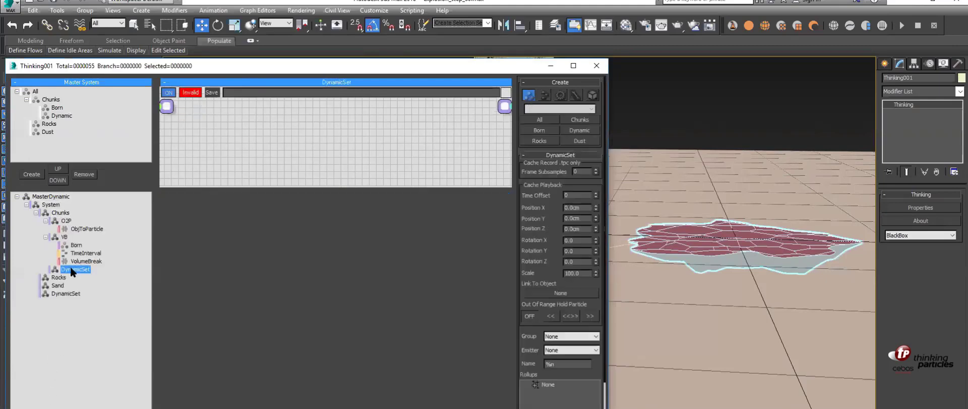
{"action": "left_click", "coordinate": [70, 269]}
{"action": "type", "text": "Forces"}
{"action": "key", "text": "BackSpace"}
{"action": "key", "text": "BackSpace"}
{"action": "key", "text": "BackSpace"}
{"action": "key", "text": "BackSpace"}
{"action": "key", "text": "BackSpace"}
{"action": "key", "text": "BackSpace"}
{"action": "type", "text": "Ve"}
{"action": "key", "text": "Return"}
{"action": "left_click", "coordinate": [380, 205]}
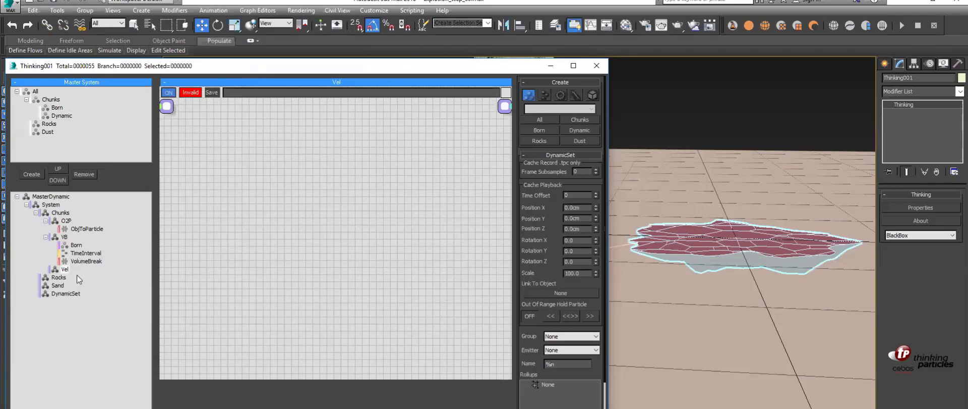
Step: Create another dynamic set under Chunks, name it Forces, and enlarge its node graph area
{"action": "left_click", "coordinate": [60, 213]}
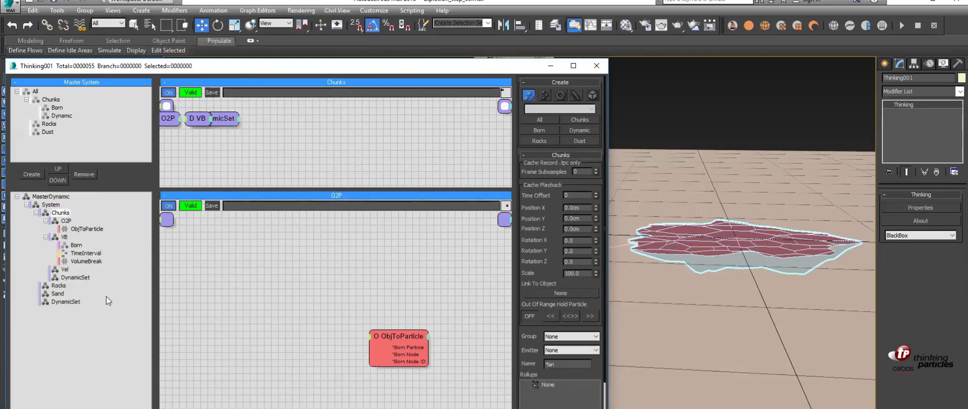
{"action": "left_click", "coordinate": [76, 278]}
{"action": "left_click", "coordinate": [78, 277]}
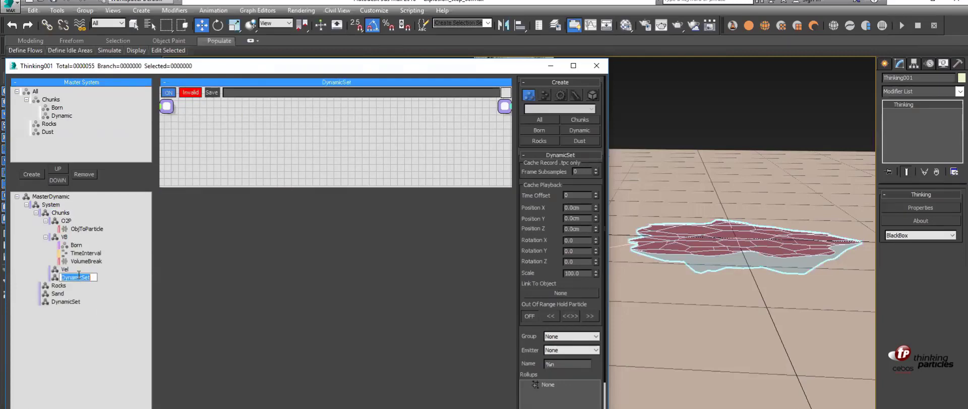
{"action": "type", "text": "Forces"}
{"action": "key", "text": "Return"}
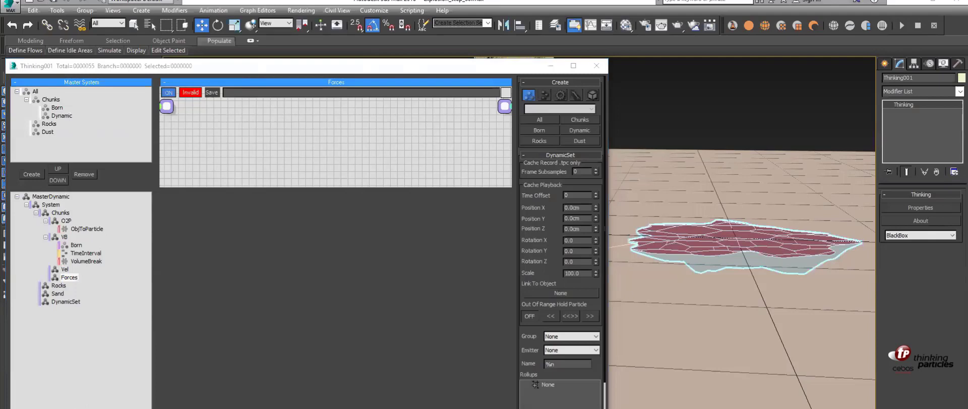
{"action": "left_click", "coordinate": [458, 64]}
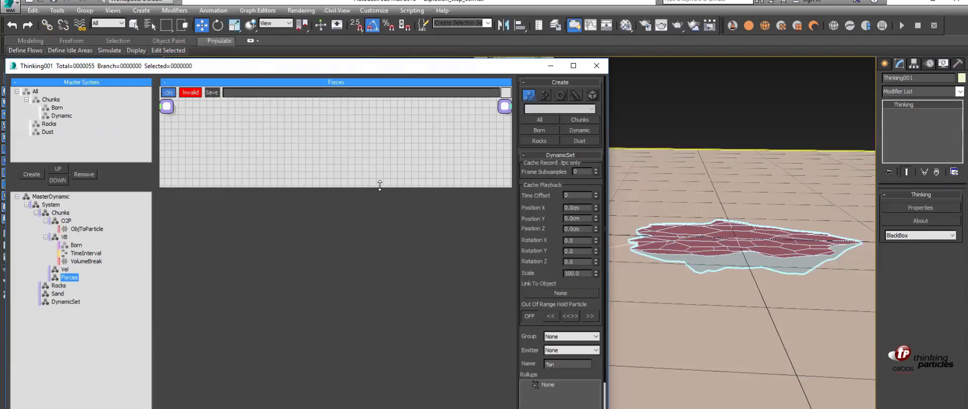
{"action": "left_click_drag", "start_coordinate": [380, 185], "coordinate": [384, 310]}
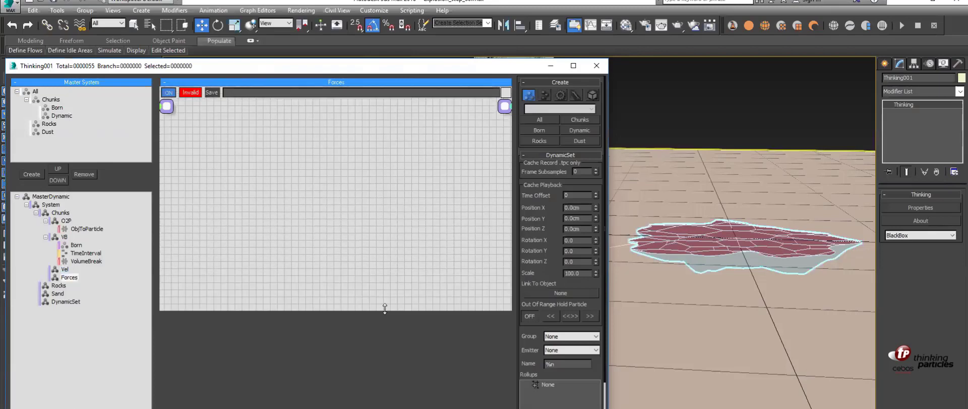
Step: Add a Force operator to the Vel dynamic set
{"action": "left_click", "coordinate": [59, 268]}
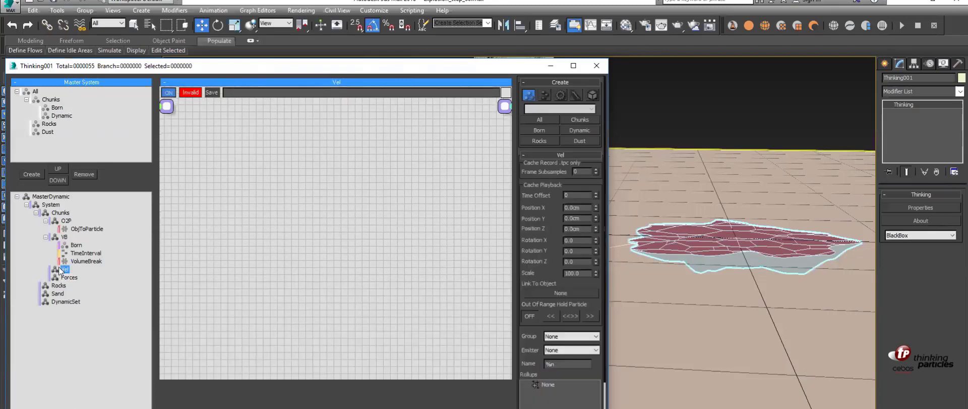
{"action": "right_click", "coordinate": [289, 166]}
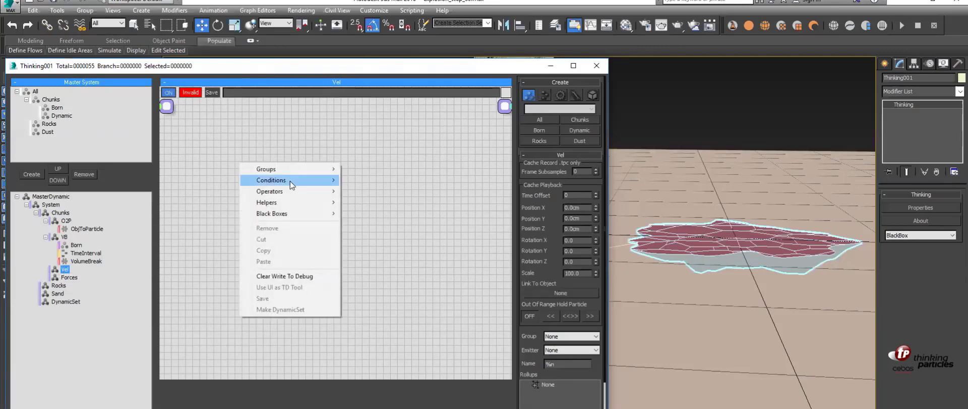
{"action": "mouse_move", "coordinate": [292, 184]}
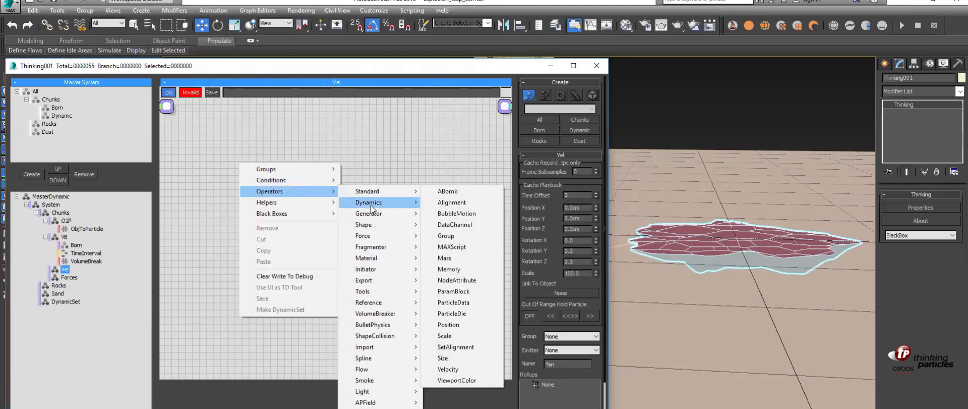
{"action": "mouse_move", "coordinate": [371, 206]}
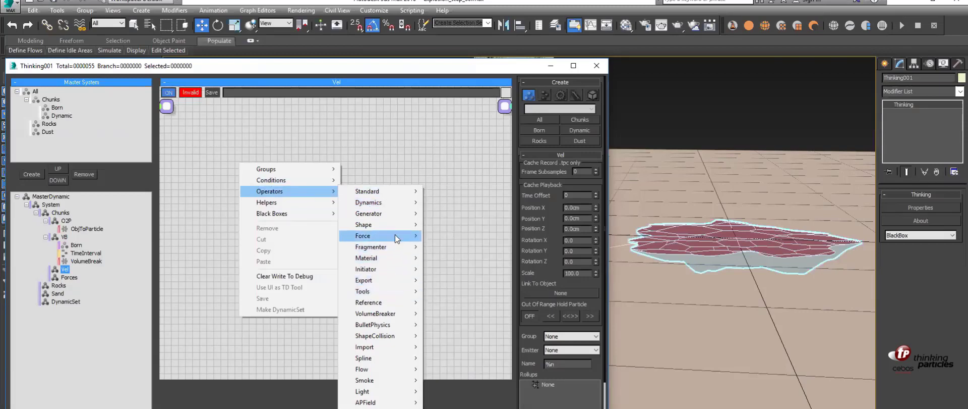
{"action": "left_click", "coordinate": [444, 235]}
{"action": "left_click_drag", "start_coordinate": [303, 171], "coordinate": [394, 178]}
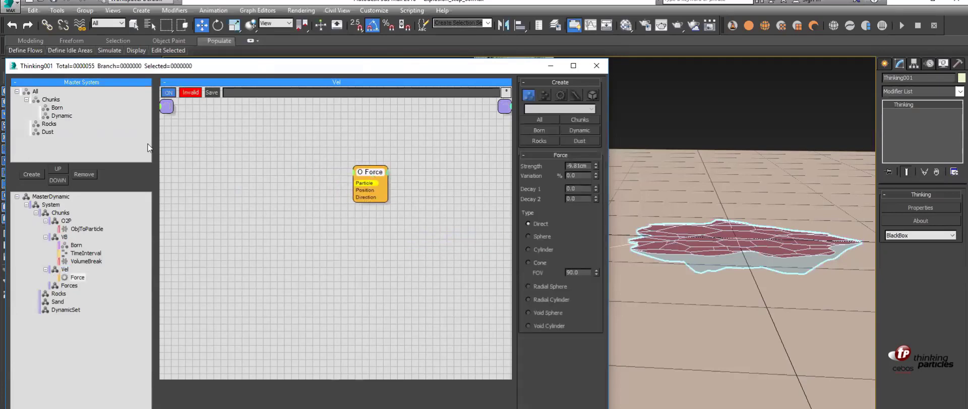
Step: Add the Born group and a ParticleAge condition to the Vel set, placing ParticleAge above Born
{"action": "left_click", "coordinate": [57, 107]}
{"action": "left_click_drag", "start_coordinate": [237, 184], "coordinate": [231, 177]}
{"action": "right_click", "coordinate": [308, 149]}
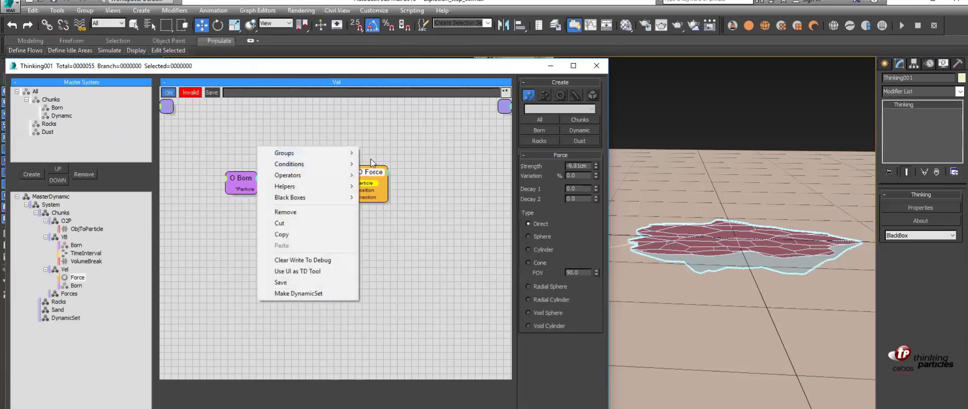
{"action": "mouse_move", "coordinate": [332, 164]}
{"action": "mouse_move", "coordinate": [377, 168]}
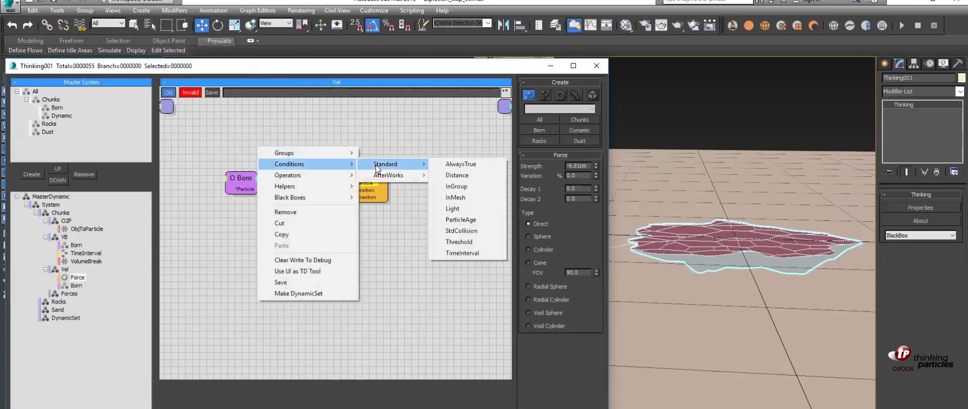
{"action": "left_click", "coordinate": [460, 220]}
{"action": "left_click_drag", "start_coordinate": [310, 152], "coordinate": [228, 126]}
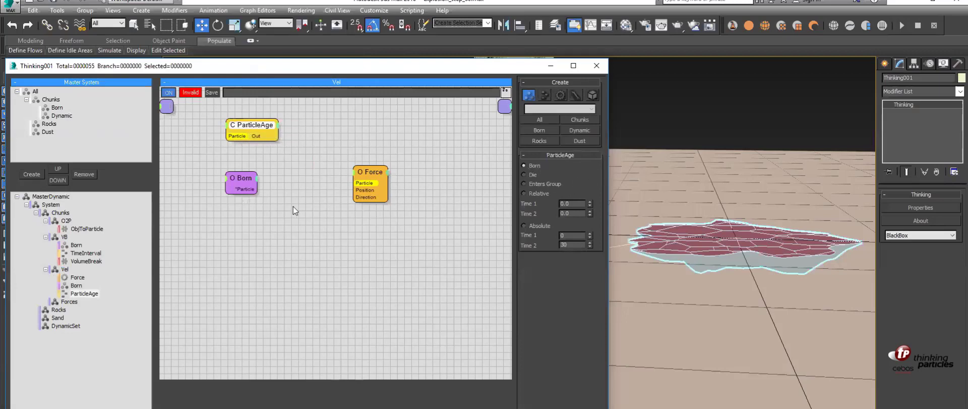
{"action": "left_click", "coordinate": [241, 181]}
{"action": "left_click", "coordinate": [253, 122]}
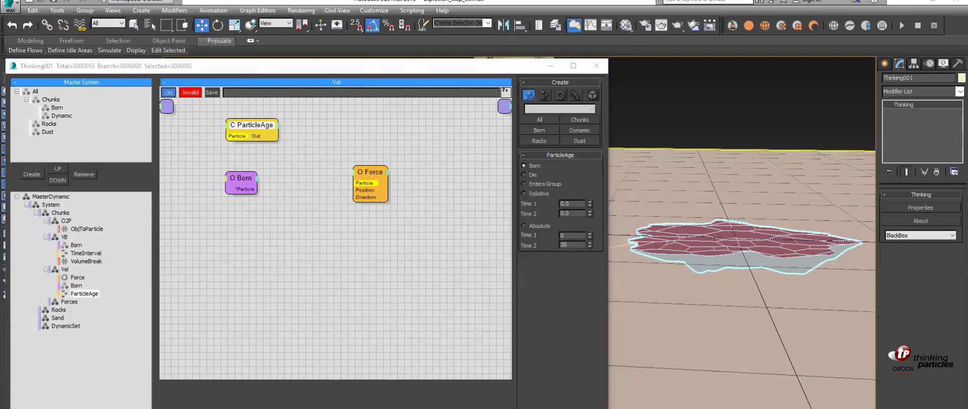
Step: Add a Velocity operator to the Vel set and move the Force node down out of the way
{"action": "right_click", "coordinate": [356, 157]}
{"action": "mouse_move", "coordinate": [400, 185]}
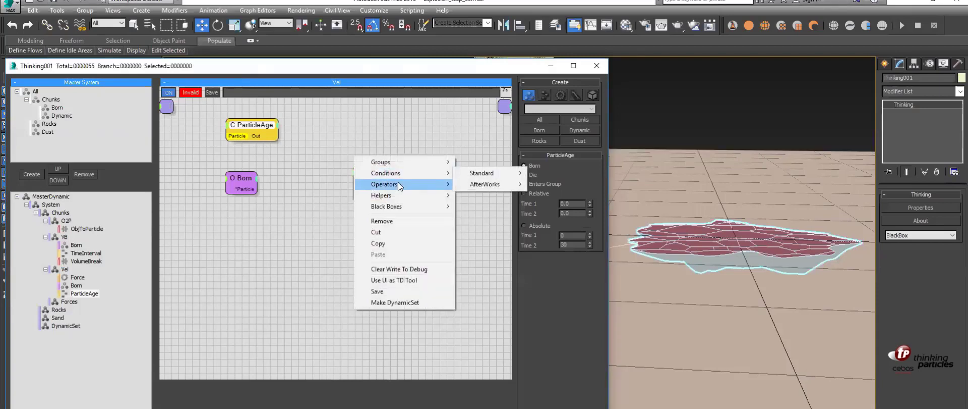
{"action": "mouse_move", "coordinate": [492, 188]}
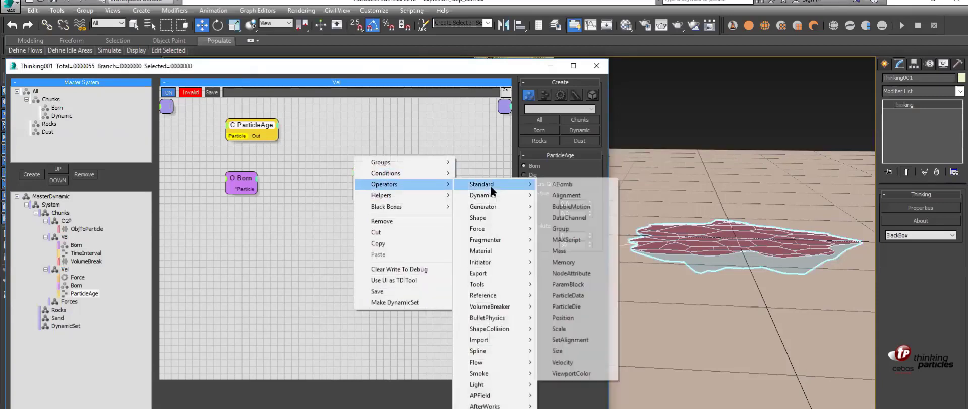
{"action": "left_click", "coordinate": [562, 362]}
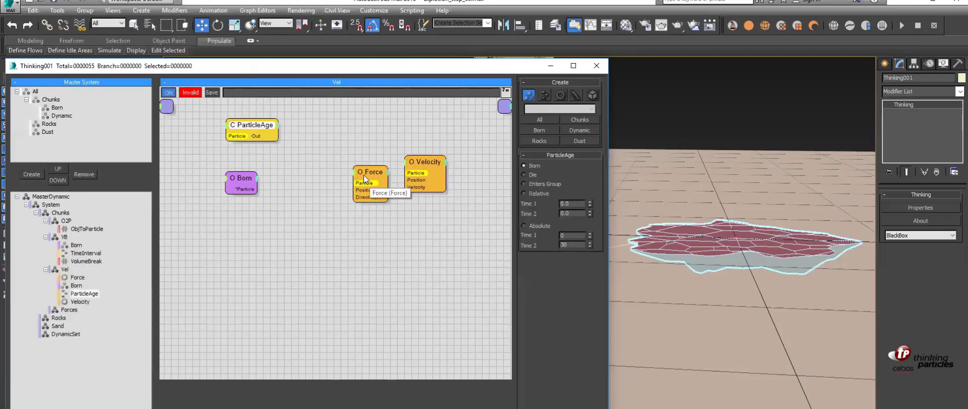
{"action": "left_click_drag", "start_coordinate": [364, 177], "coordinate": [350, 295]}
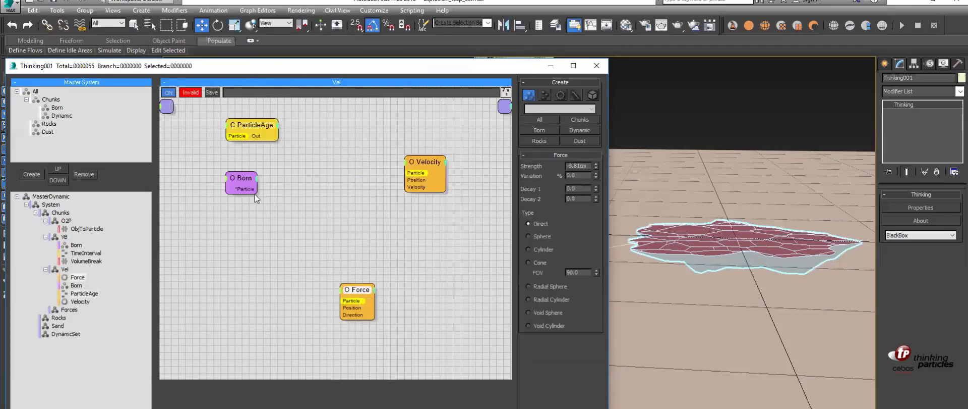
Step: Wire Born's particle output to Velocity and ParticleAge, and connect ParticleAge's output to an added ON input on Velocity
{"action": "left_click_drag", "start_coordinate": [257, 189], "coordinate": [413, 172]}
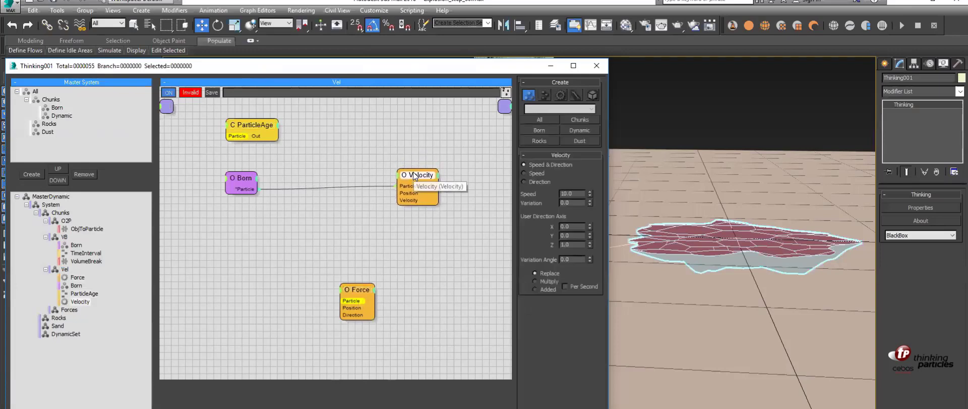
{"action": "left_click", "coordinate": [376, 184]}
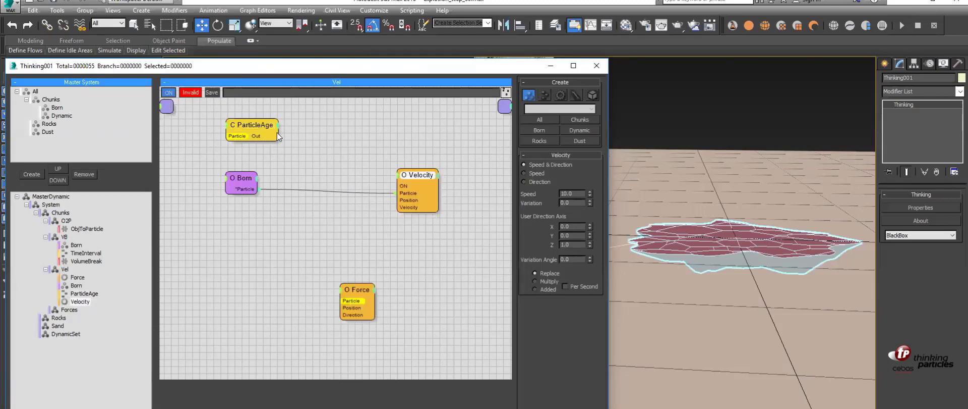
{"action": "left_click_drag", "start_coordinate": [236, 137], "coordinate": [319, 151]}
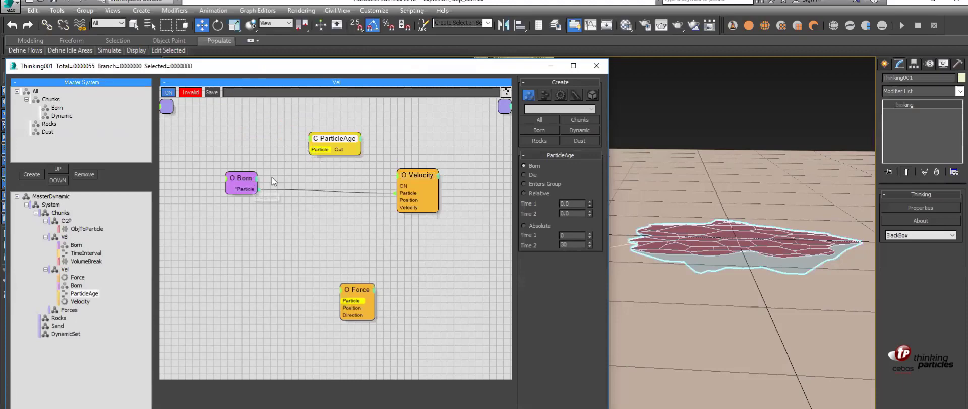
{"action": "left_click_drag", "start_coordinate": [258, 188], "coordinate": [407, 187]}
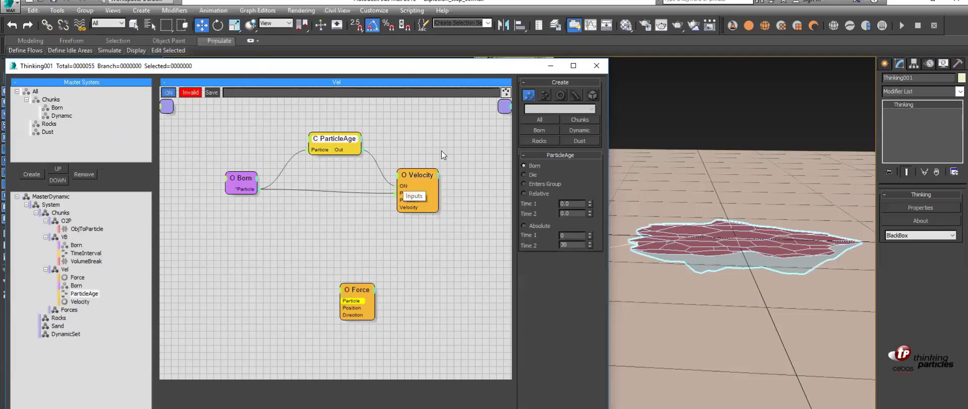
{"action": "left_click", "coordinate": [414, 174]}
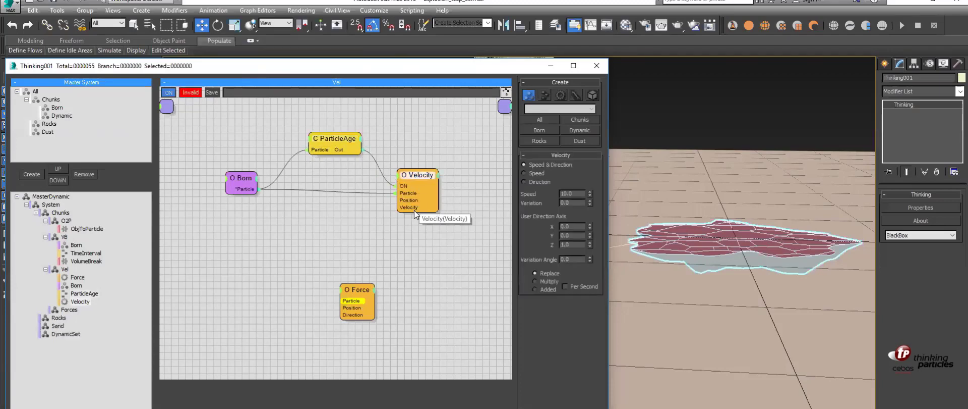
{"action": "left_click_drag", "start_coordinate": [419, 177], "coordinate": [421, 174]}
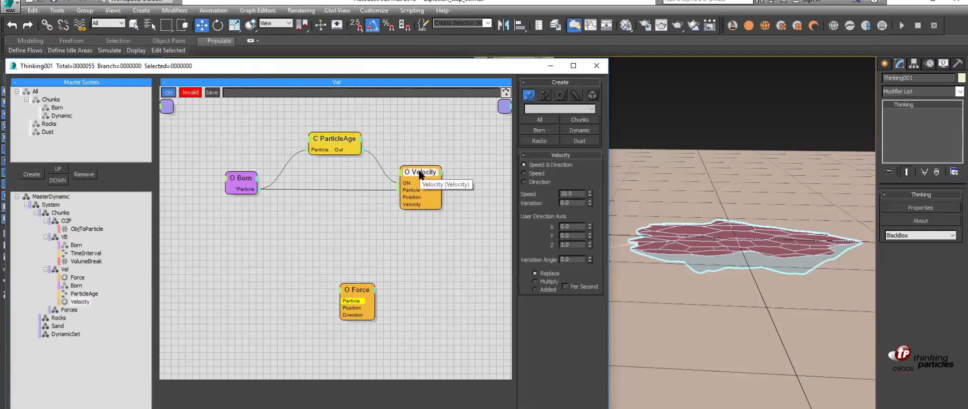
{"action": "right_click", "coordinate": [319, 223]}
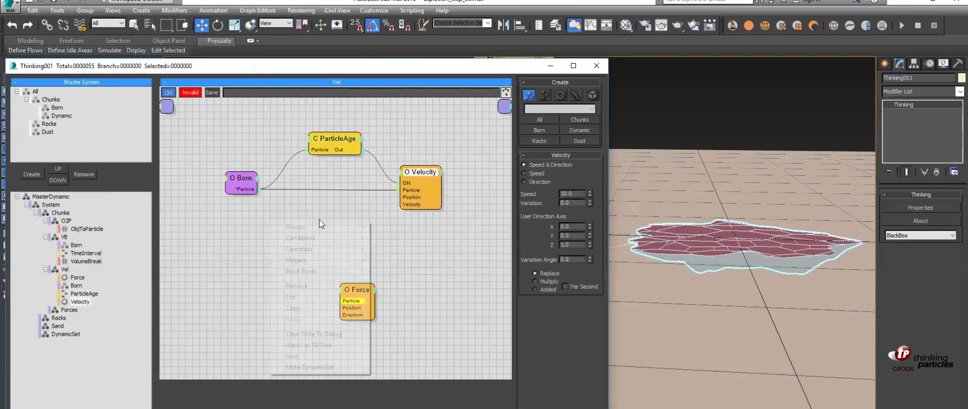
{"action": "mouse_move", "coordinate": [318, 260]}
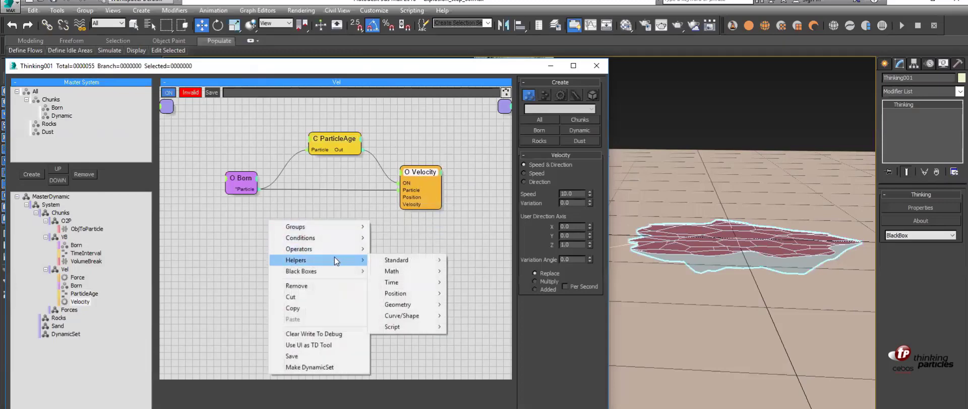
{"action": "mouse_move", "coordinate": [394, 260]}
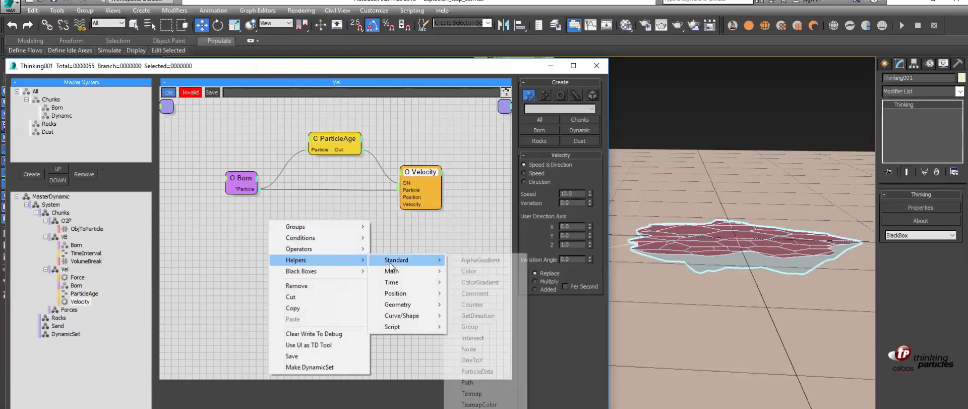
{"action": "left_click", "coordinate": [417, 224]}
Step: Set the Velocity operator's Speed to 1400 and its Variation to 45
{"action": "left_click", "coordinate": [423, 170]}
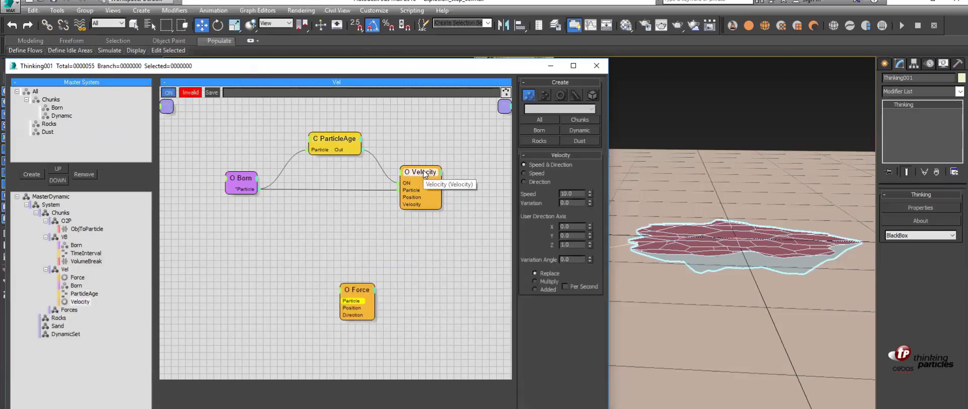
{"action": "left_click", "coordinate": [580, 194]}
{"action": "type", "text": "140"}
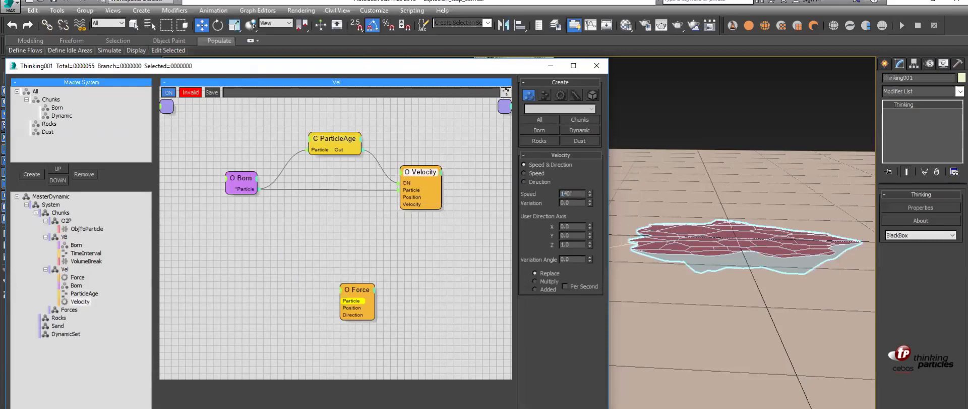
{"action": "key", "text": "Return"}
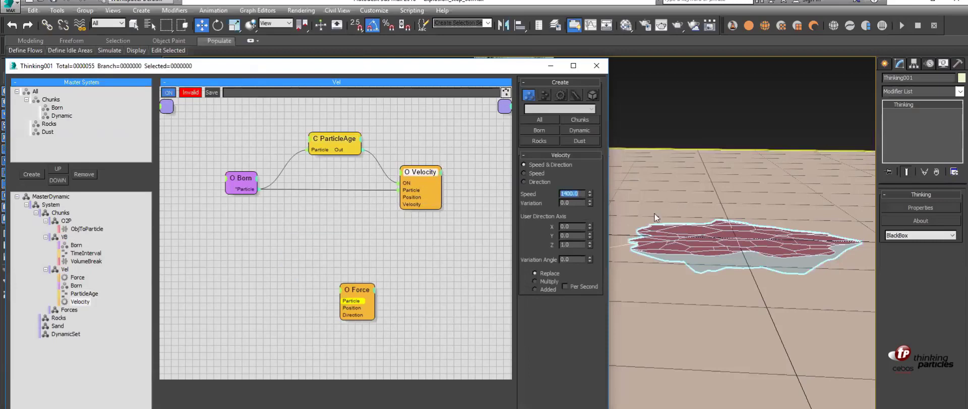
{"action": "left_click", "coordinate": [578, 203]}
{"action": "type", "text": "45"}
{"action": "key", "text": "Return"}
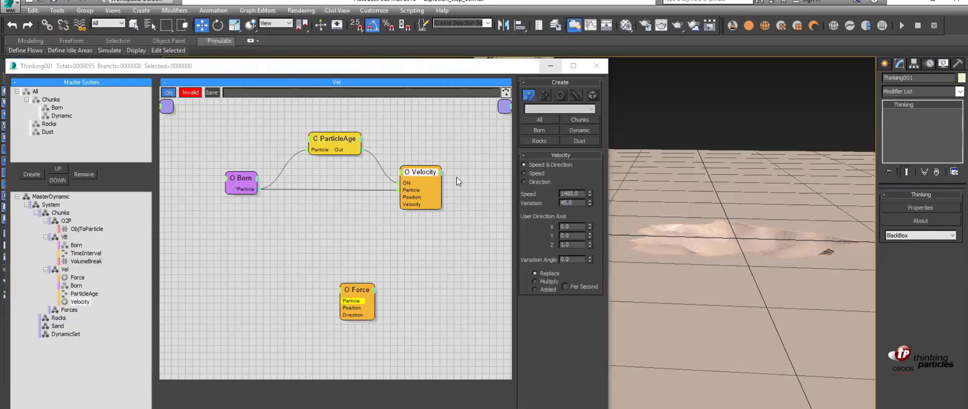
Step: Open the ObjToParticle operator's settings in the O2P dynamic set and check its group assignment
{"action": "left_click", "coordinate": [64, 213]}
{"action": "left_click", "coordinate": [67, 220]}
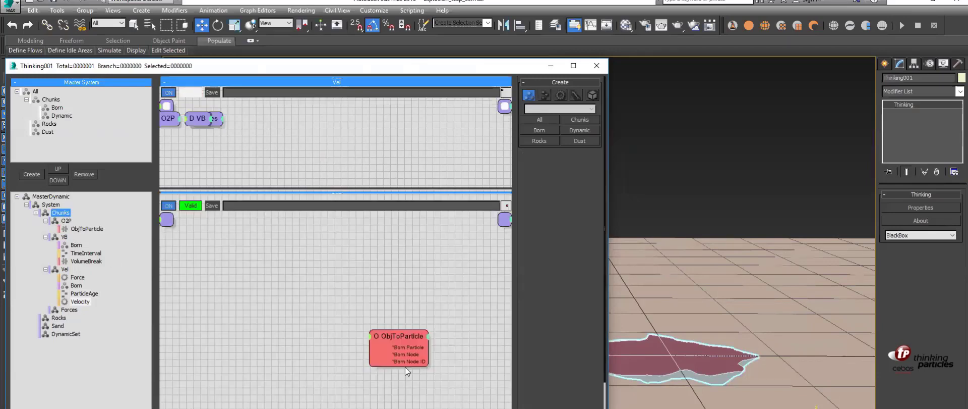
{"action": "left_click", "coordinate": [404, 222]}
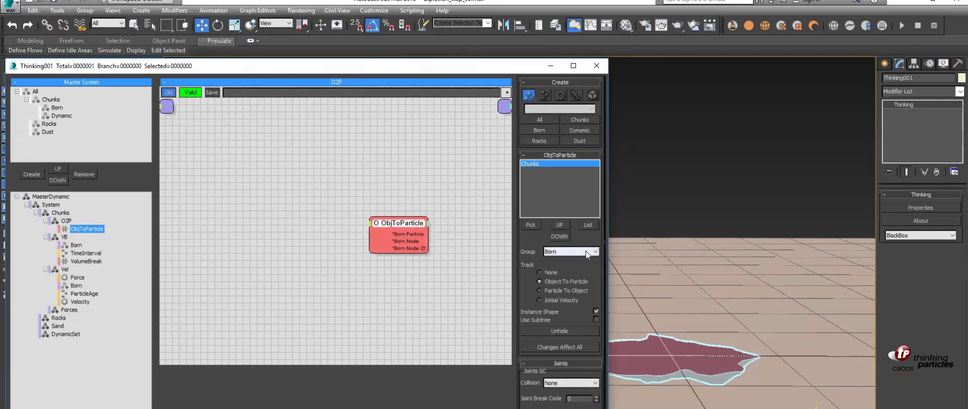
Step: Check the group assignments of the Born nodes in the VB and Vel dynamic sets
{"action": "left_click", "coordinate": [193, 286]}
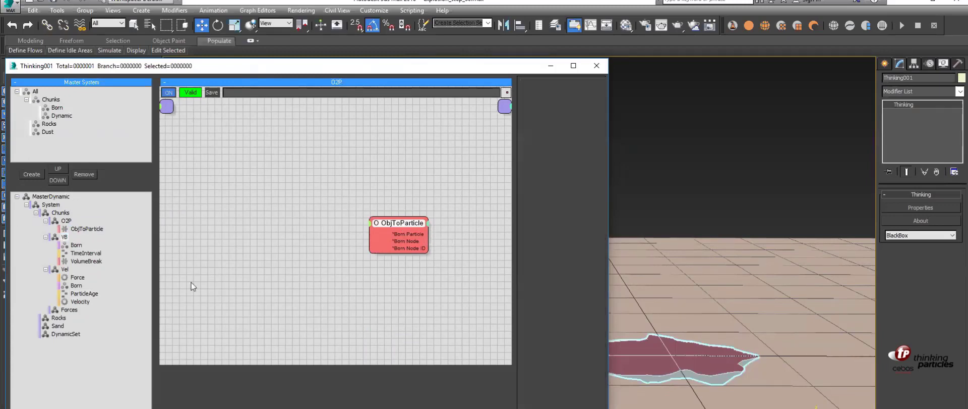
{"action": "left_click", "coordinate": [64, 236]}
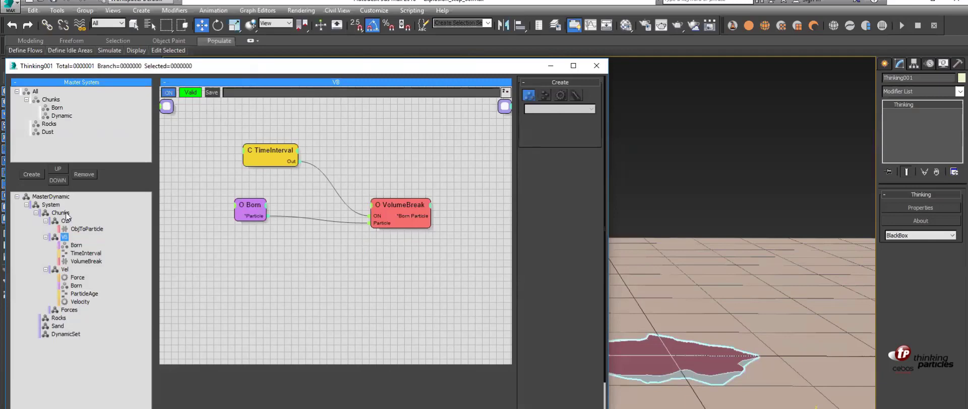
{"action": "left_click", "coordinate": [251, 210]}
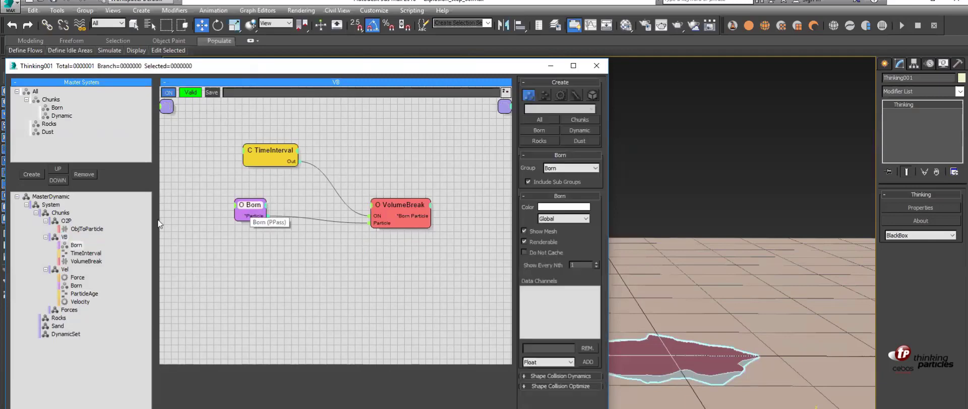
{"action": "left_click", "coordinate": [65, 270]}
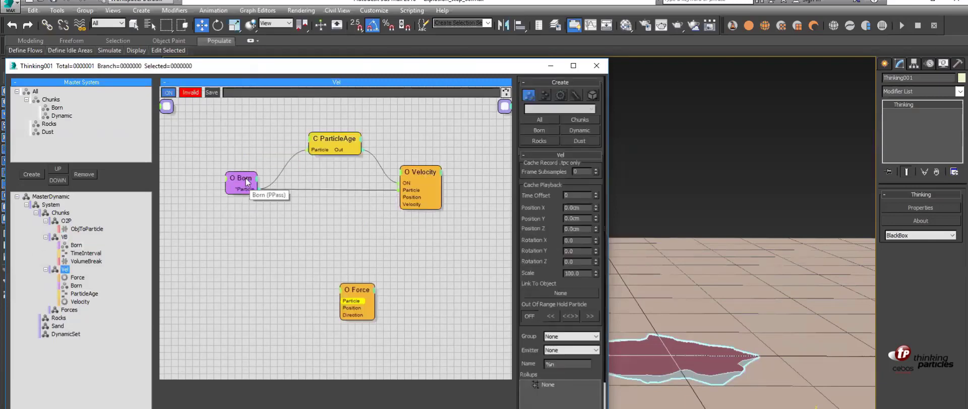
{"action": "left_click", "coordinate": [246, 178]}
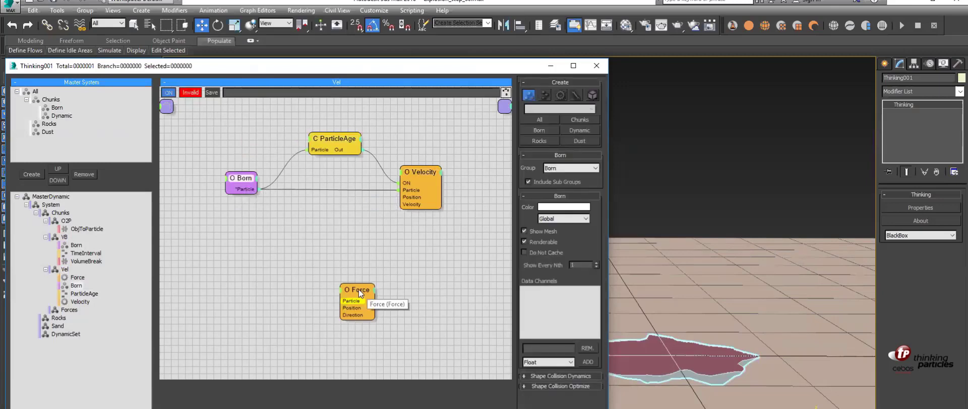
Step: Add a Spin operator to the Vel set, connecting Born to its Particle input and ParticleAge's output to its ON input
{"action": "left_click_drag", "start_coordinate": [361, 293], "coordinate": [314, 337]}
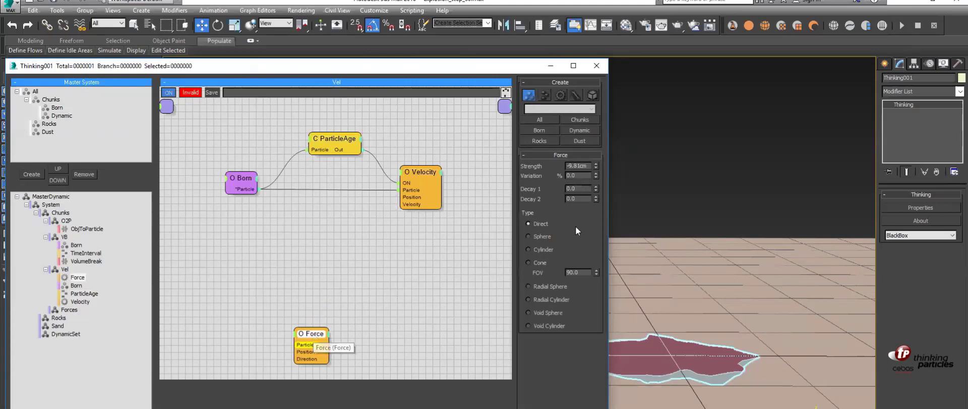
{"action": "left_click", "coordinate": [422, 249]}
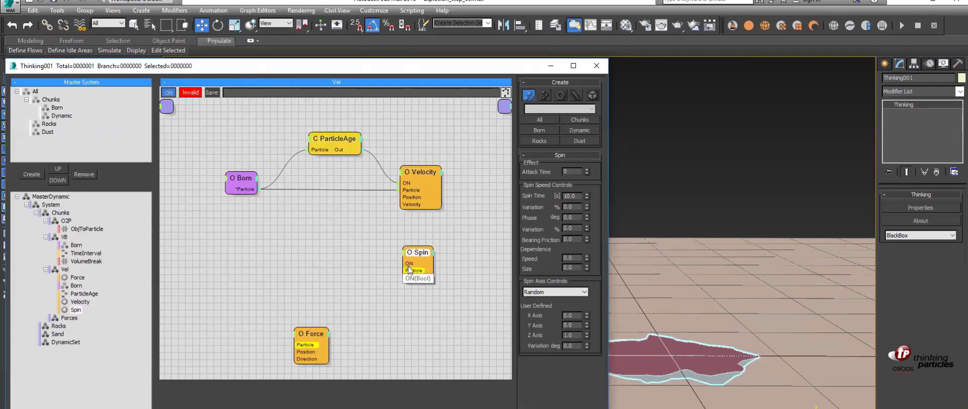
{"action": "left_click_drag", "start_coordinate": [405, 270], "coordinate": [252, 190]}
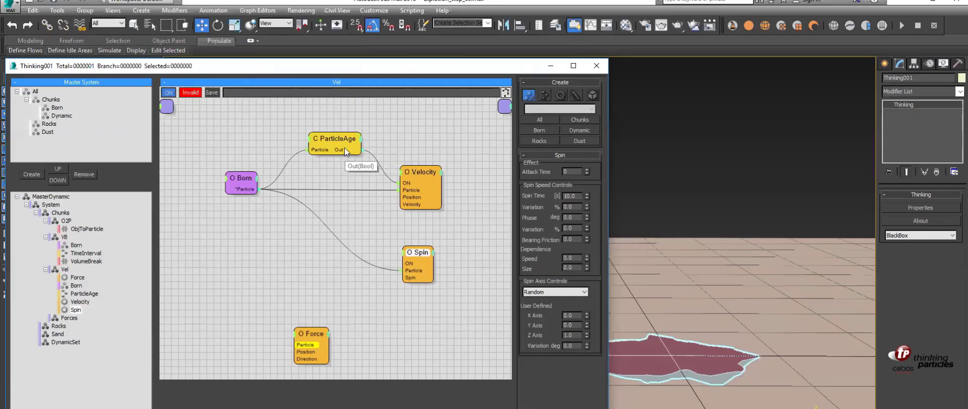
{"action": "left_click_drag", "start_coordinate": [346, 151], "coordinate": [406, 263]}
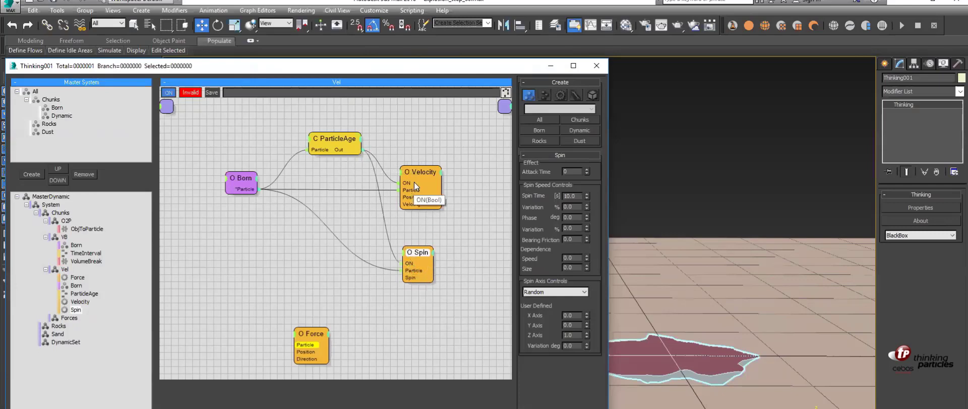
{"action": "left_click", "coordinate": [331, 139]}
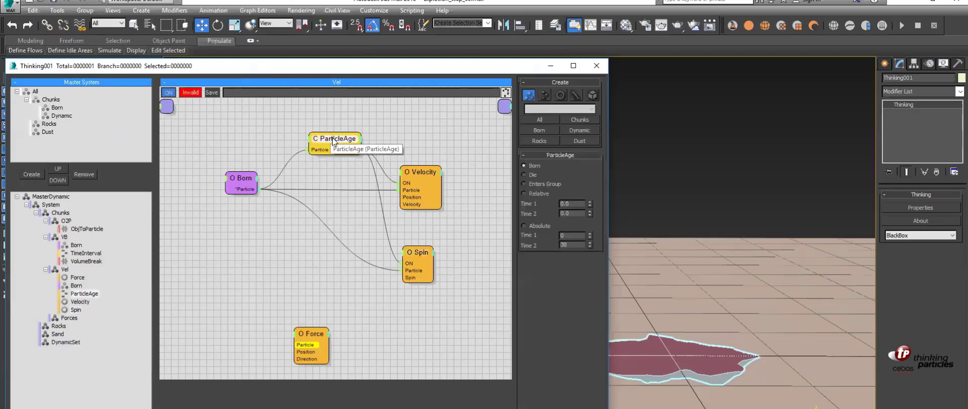
{"action": "left_click_drag", "start_coordinate": [331, 138], "coordinate": [329, 133]}
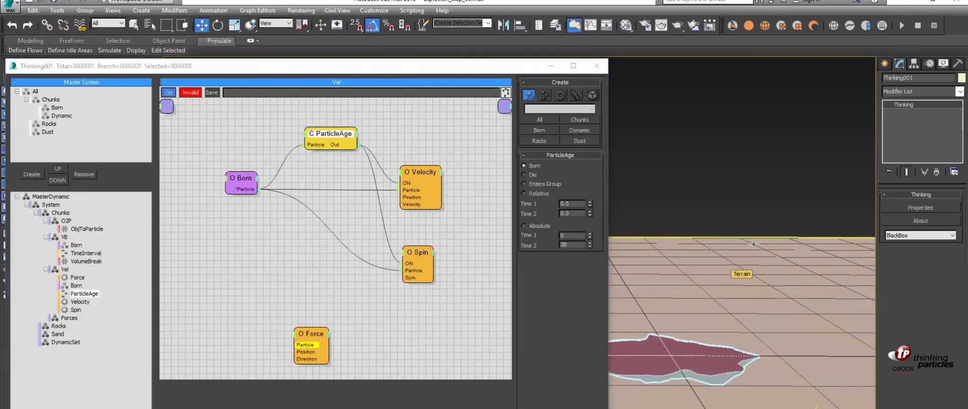
Step: Set the Spin operator's Spin Time to 0.5
{"action": "scroll", "coordinate": [757, 214], "scroll_direction": "down", "scroll_amount": 1}
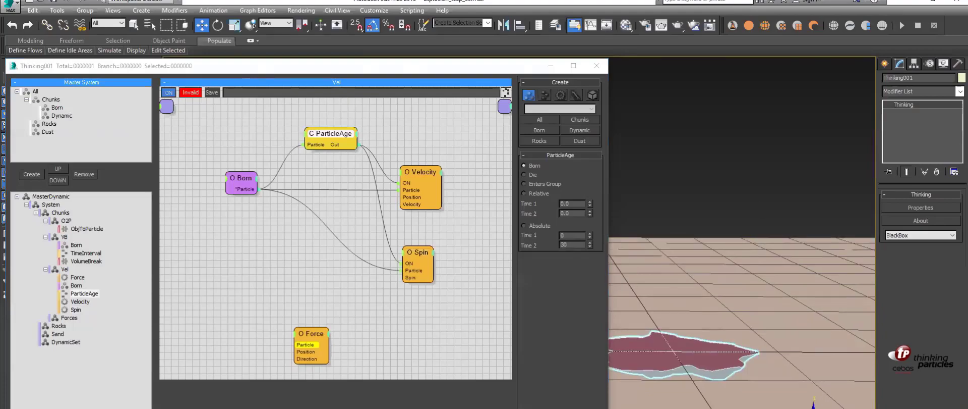
{"action": "scroll", "coordinate": [761, 272], "scroll_direction": "down", "scroll_amount": 3}
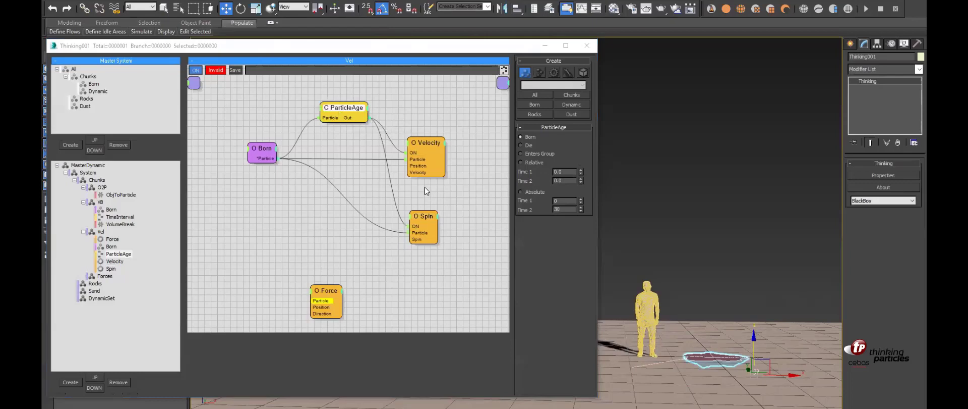
{"action": "left_click", "coordinate": [422, 217]}
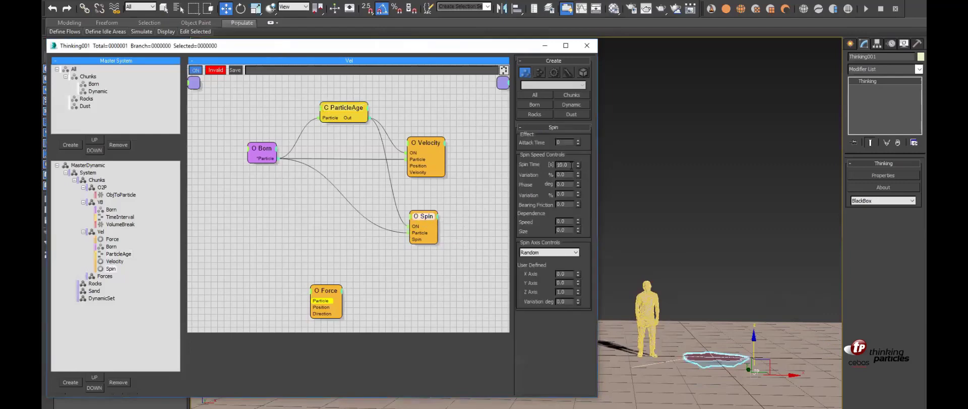
{"action": "double_click", "coordinate": [565, 165]}
{"action": "type", "text": ".5"}
{"action": "key", "text": "Return"}
Step: Play back the simulation in the viewport to check how the chunks fly and spin
{"action": "left_click", "coordinate": [832, 406]}
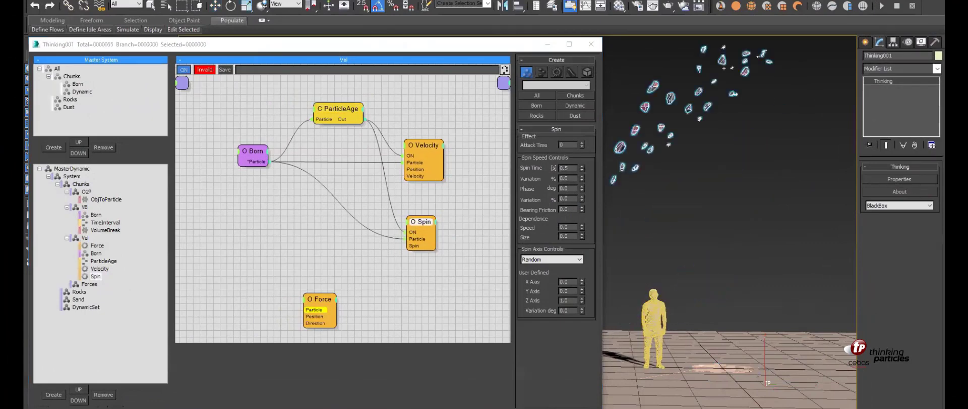
{"action": "key", "text": "w"}
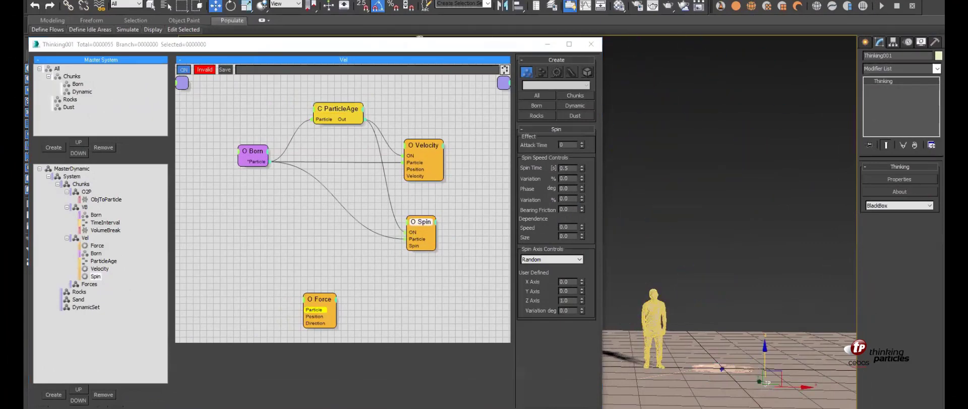
{"action": "key", "text": "slash"}
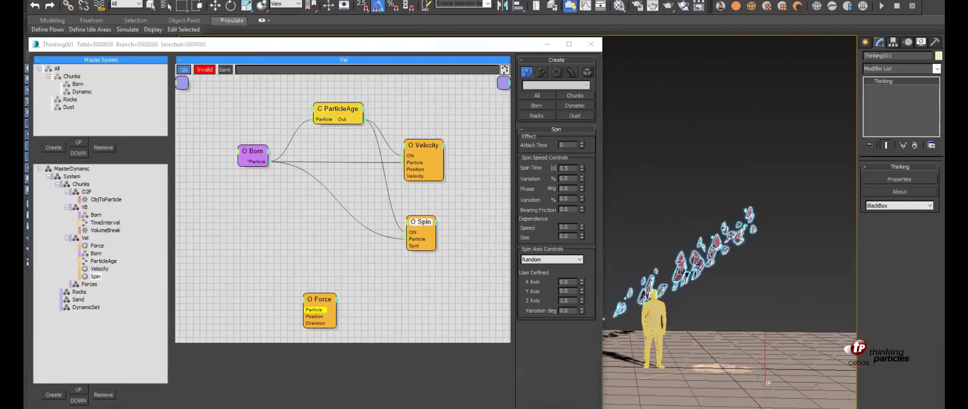
{"action": "key", "text": "slash"}
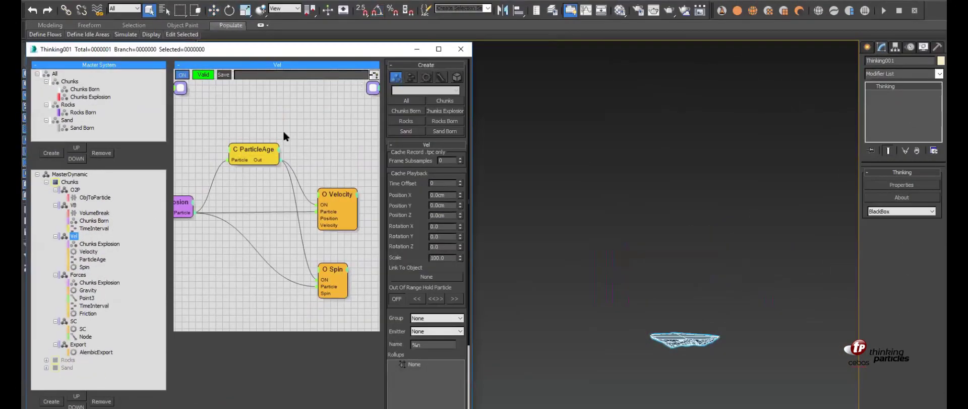
Step: Review the Velocity operator's settings in the finished Vel set and disable the Forces, SC and Export dynamic sets
{"action": "middle_click_drag", "start_coordinate": [315, 119], "coordinate": [322, 122]}
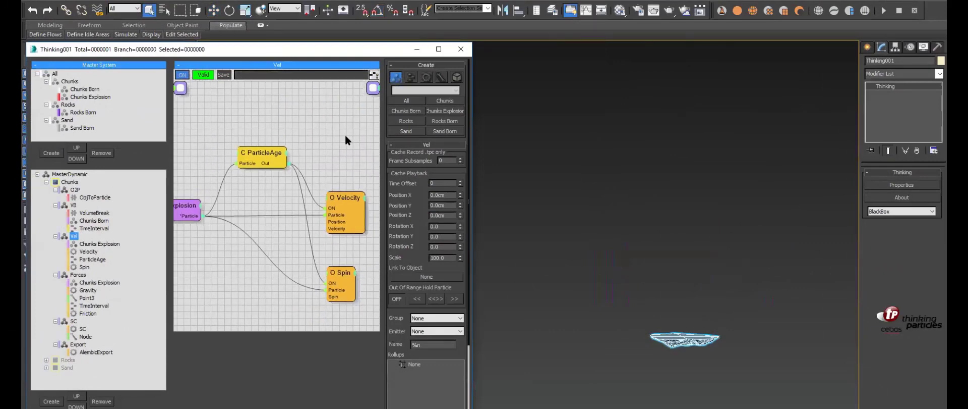
{"action": "mouse_move", "coordinate": [346, 189]}
{"action": "middle_mouse_down"}
{"action": "mouse_move", "coordinate": [353, 186]}
{"action": "mouse_move", "coordinate": [335, 192]}
{"action": "middle_mouse_up"}
{"action": "left_click", "coordinate": [336, 192]}
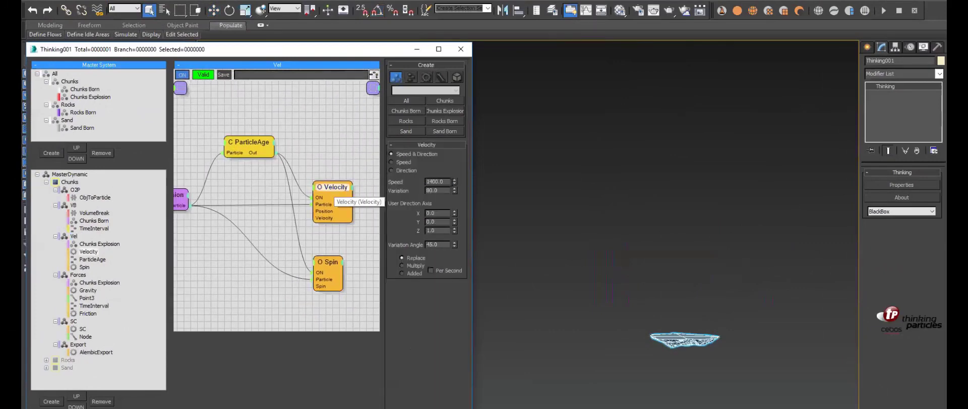
{"action": "left_click", "coordinate": [78, 275], "text": "ctrl"}
{"action": "left_click", "coordinate": [74, 321], "text": "ctrl"}
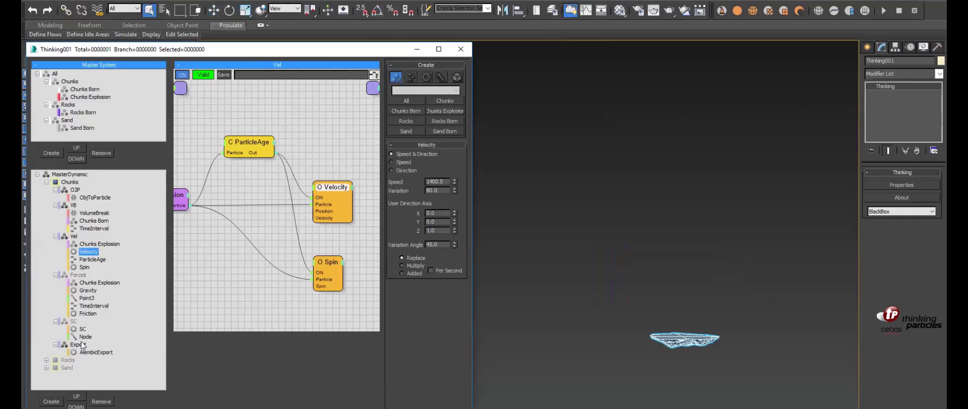
{"action": "left_click", "coordinate": [81, 345], "text": "ctrl"}
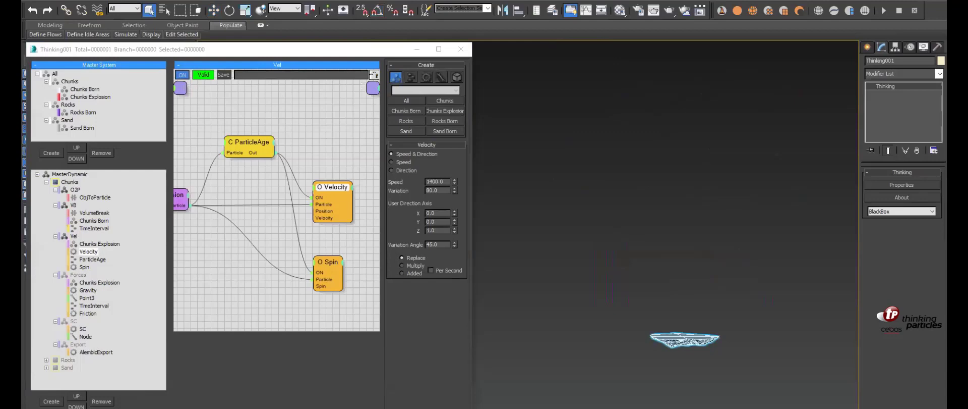
Step: Re-enable the Forces set, review its Gravity, Point3 and Friction settings, and play the simulation
{"action": "left_click", "coordinate": [78, 275]}
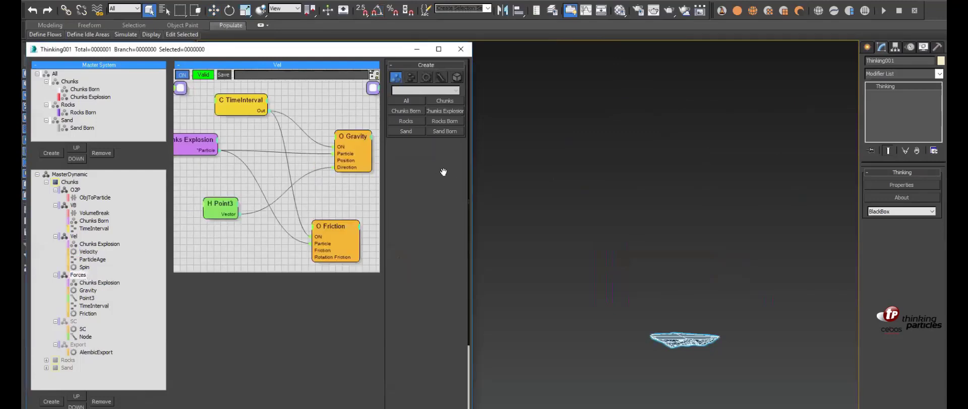
{"action": "left_click", "coordinate": [354, 140]}
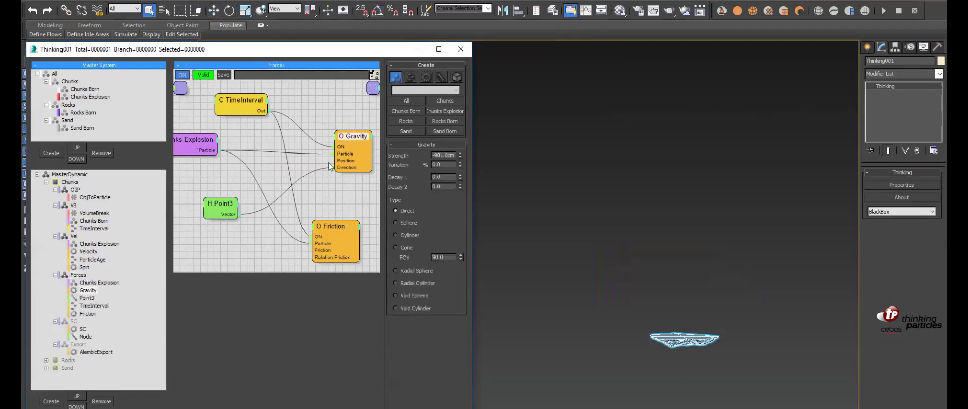
{"action": "left_click", "coordinate": [226, 206]}
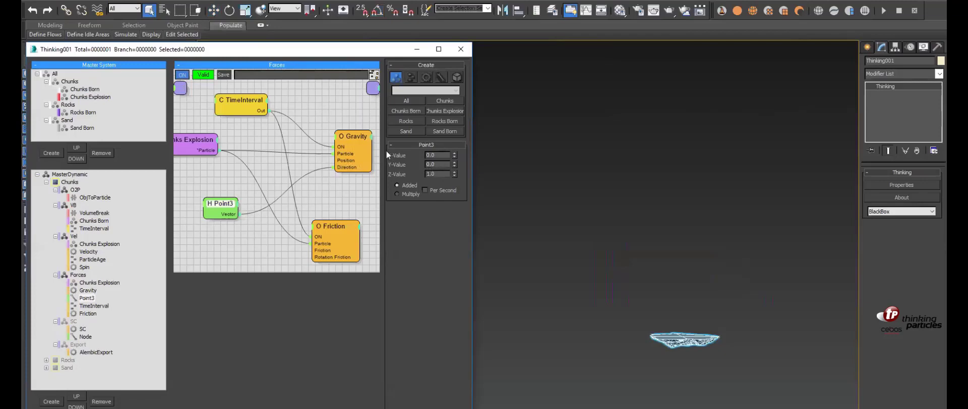
{"action": "left_click", "coordinate": [356, 138]}
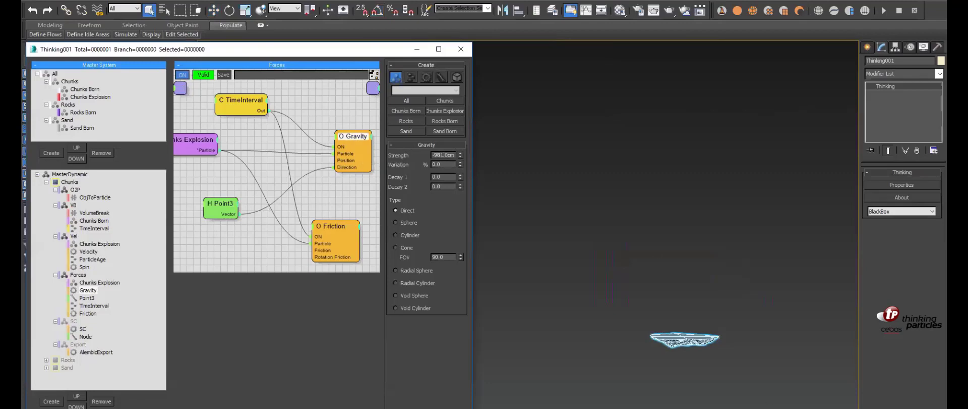
{"action": "key", "text": "/"}
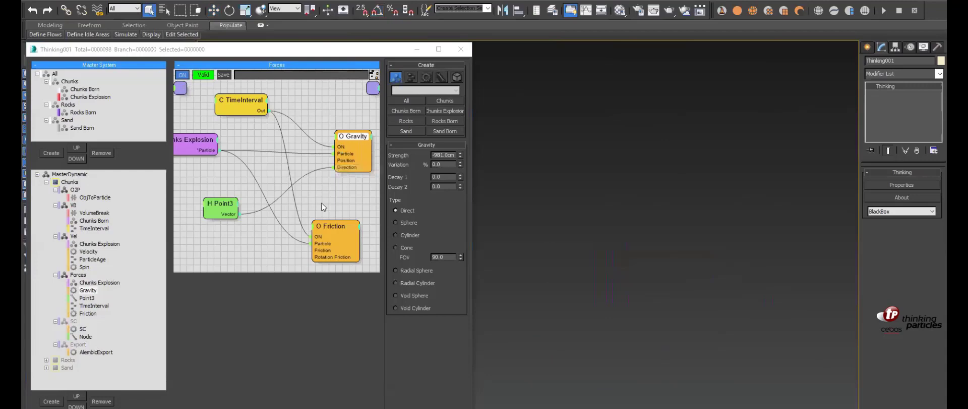
{"action": "left_click_drag", "start_coordinate": [335, 228], "coordinate": [341, 223]}
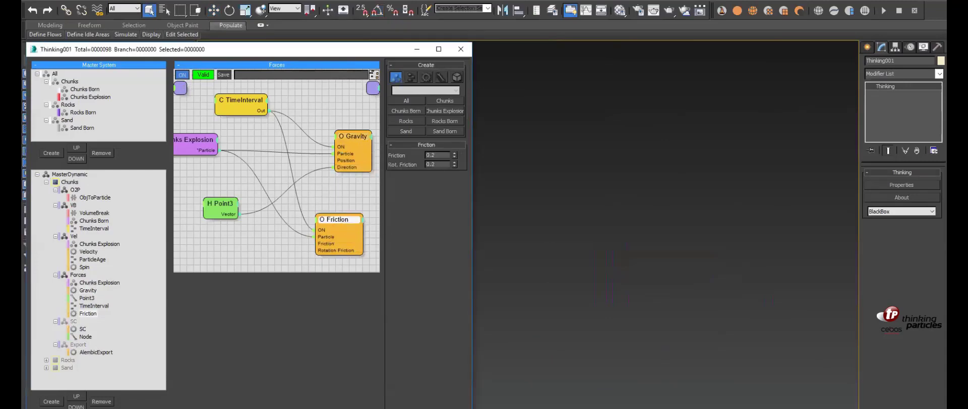
{"action": "key", "text": "slash"}
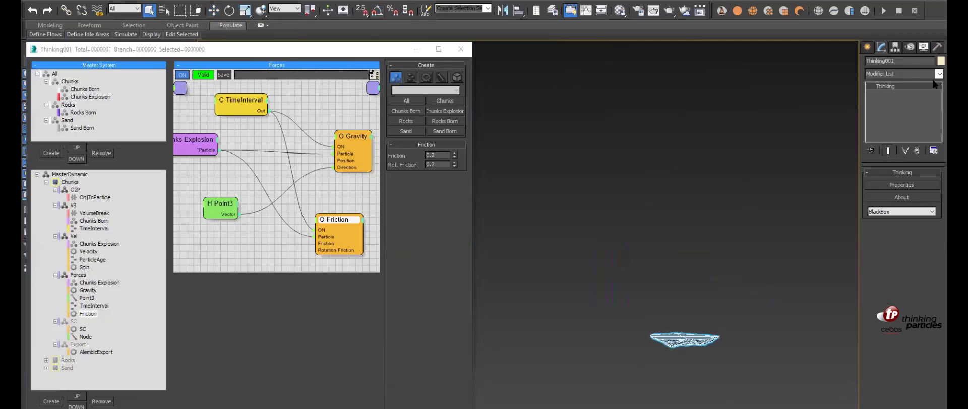
Step: Re-enable the SC dynamic set, open the SC operator's settings, and play the simulation
{"action": "left_click", "coordinate": [72, 321]}
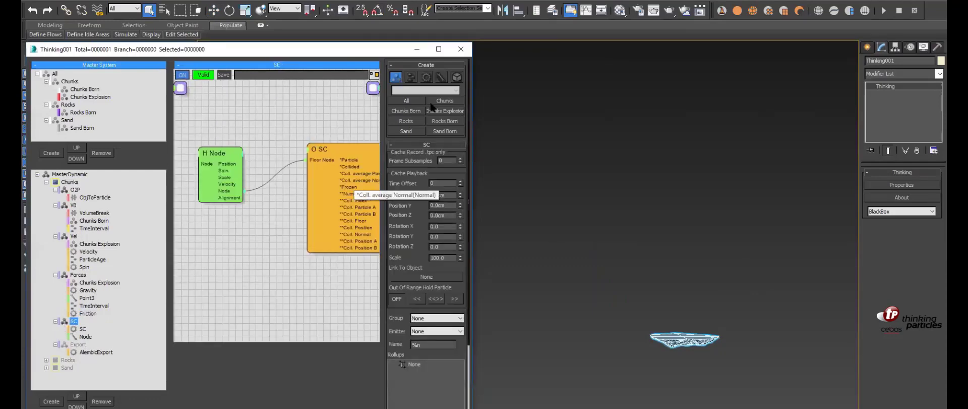
{"action": "middle_click_drag", "start_coordinate": [369, 151], "coordinate": [341, 153]}
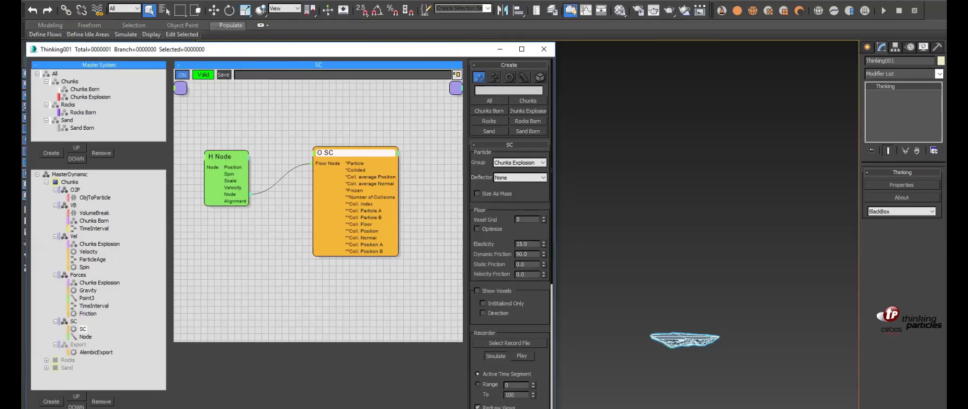
{"action": "key", "text": "slash"}
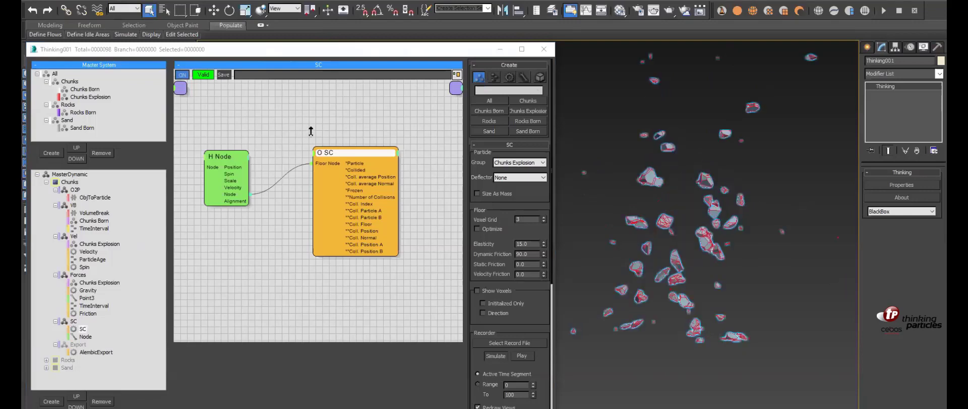
Step: Uncover the scene object list, expand the Render layer and select the Terrain object so it shows in the viewport
{"action": "left_click_drag", "start_coordinate": [311, 44], "coordinate": [311, 131]}
{"action": "left_click_drag", "start_coordinate": [120, 130], "coordinate": [119, 261]}
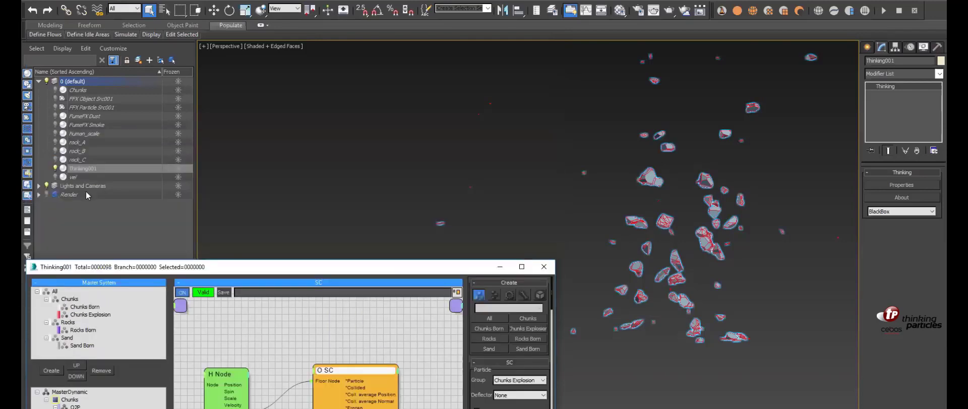
{"action": "left_click", "coordinate": [39, 194]}
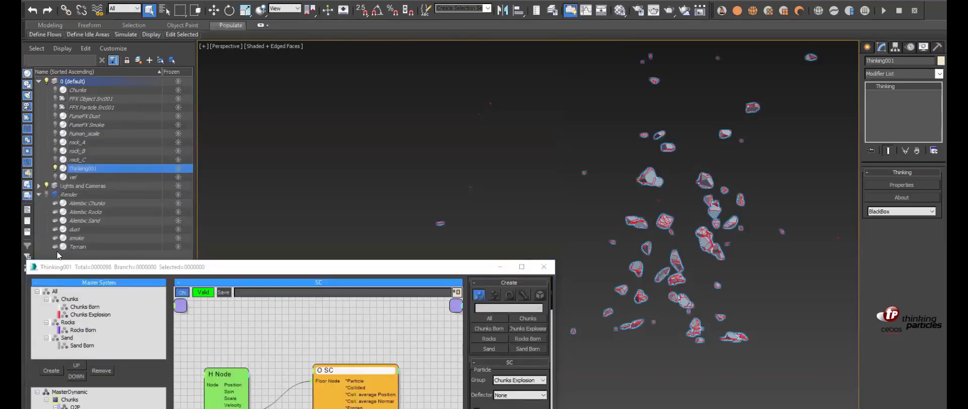
{"action": "left_click", "coordinate": [64, 247]}
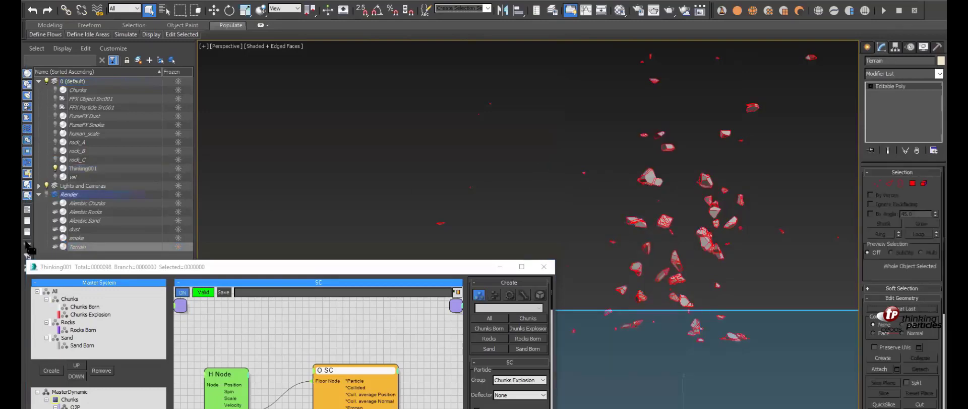
Step: Unhide the Render layer and hide its Alembic Chunks, Alembic Rocks, Alembic Sand, dust and smoke objects, leaving only Terrain displayed
{"action": "left_click", "coordinate": [65, 247]}
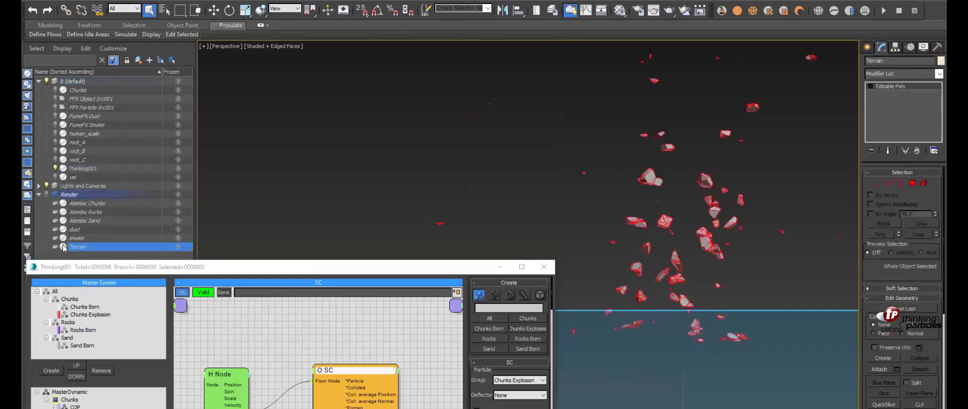
{"action": "left_click", "coordinate": [46, 194]}
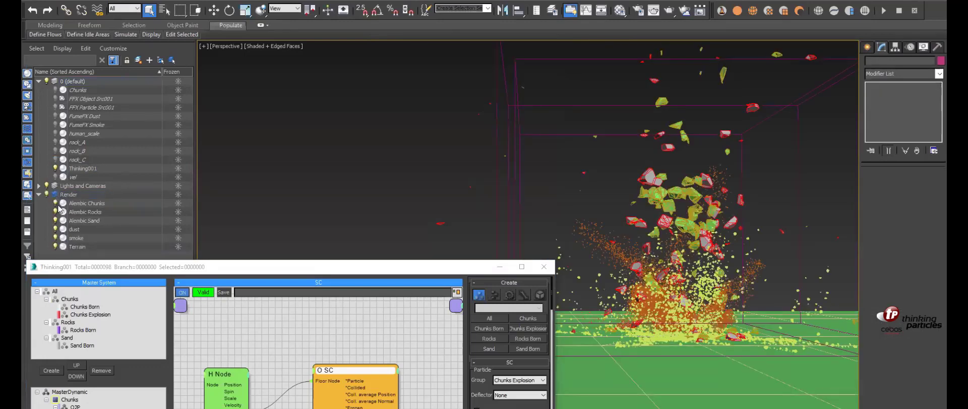
{"action": "left_click_drag", "start_coordinate": [52, 209], "coordinate": [54, 220]}
{"action": "left_click", "coordinate": [55, 229]}
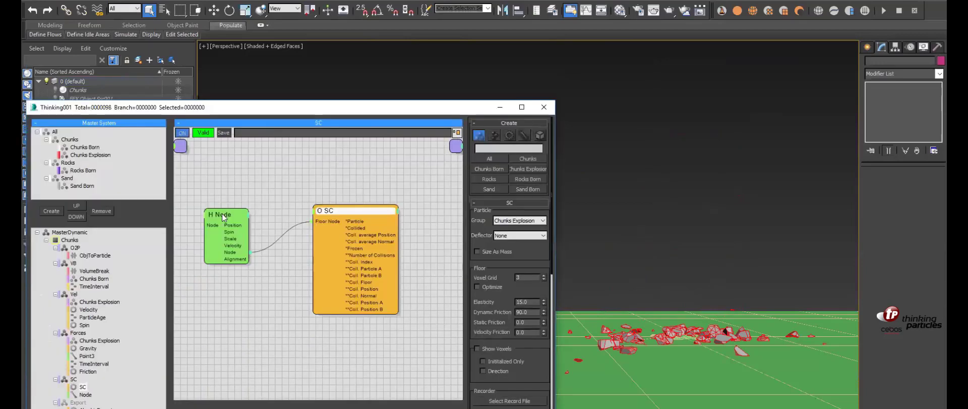
Step: Check the object referenced by the Node helper in the SC set, then show the SC operator's settings again
{"action": "left_click", "coordinate": [222, 215]}
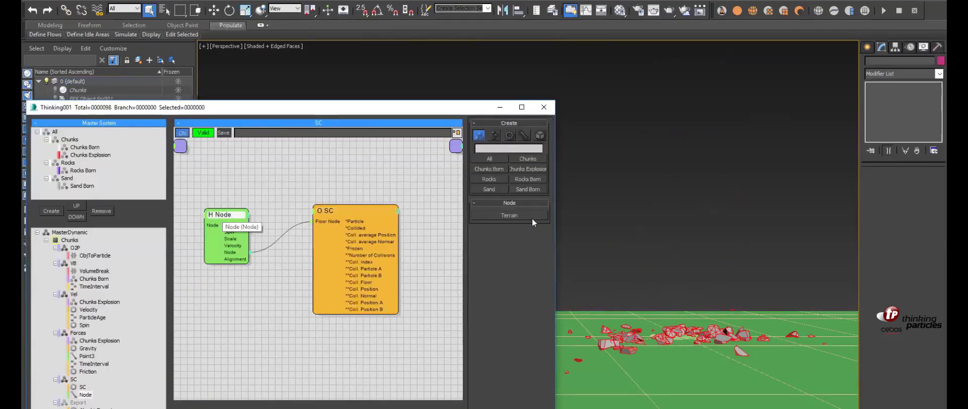
{"action": "left_click", "coordinate": [514, 216]}
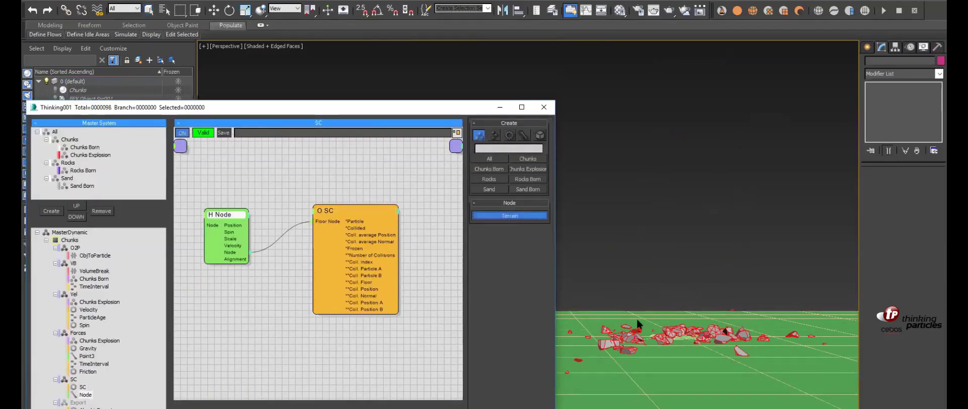
{"action": "left_click", "coordinate": [283, 174]}
{"action": "middle_click_drag", "start_coordinate": [283, 173], "coordinate": [304, 169]}
{"action": "left_click", "coordinate": [329, 211]}
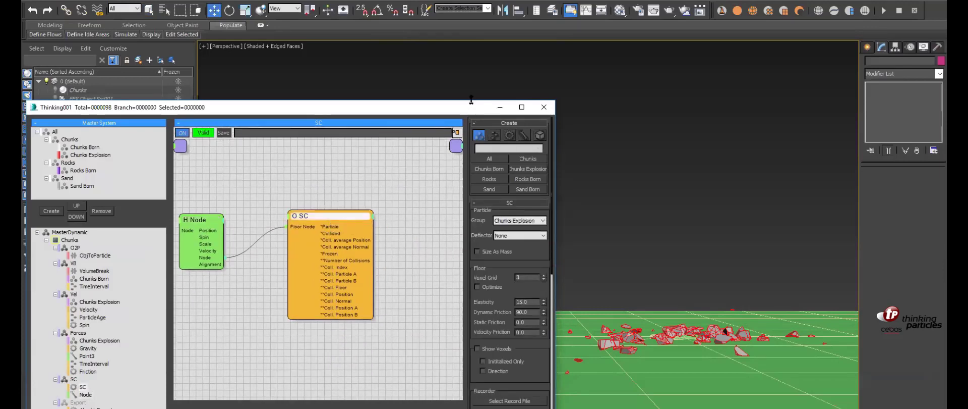
Step: Enlarge the Thinking Particles window upward and play the collision simulation from the first frame with the terrain shown
{"action": "left_click_drag", "start_coordinate": [471, 99], "coordinate": [471, 61]}
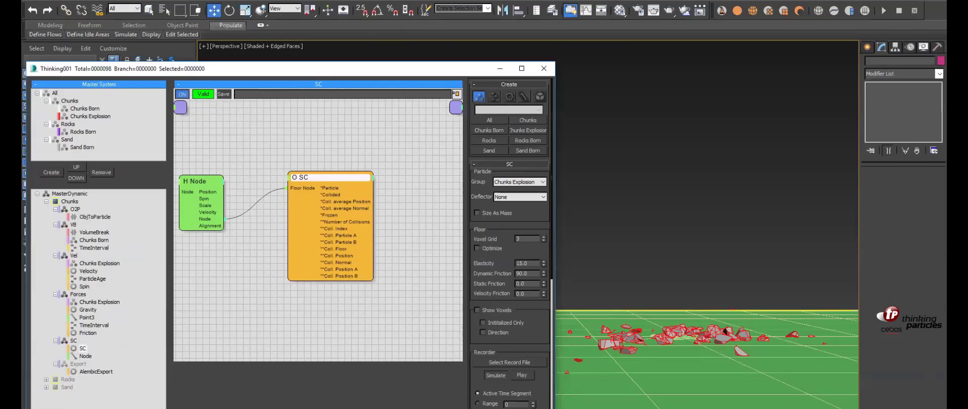
{"action": "key", "text": "Home"}
{"action": "key", "text": "slash"}
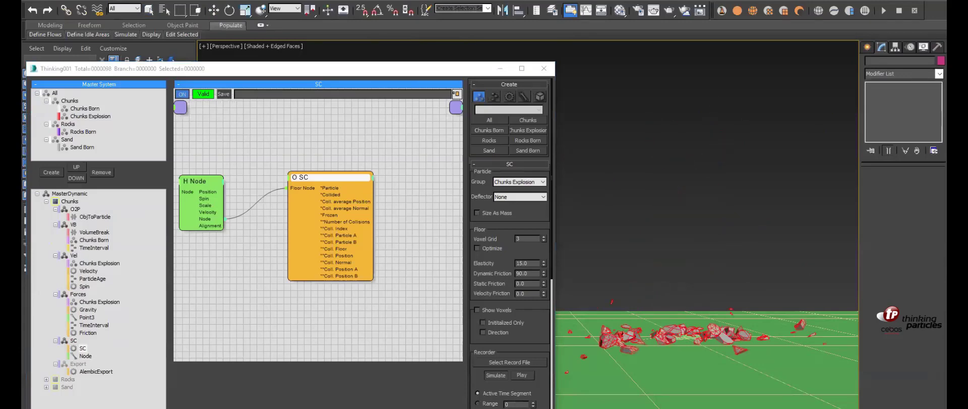
{"action": "key", "text": "slash"}
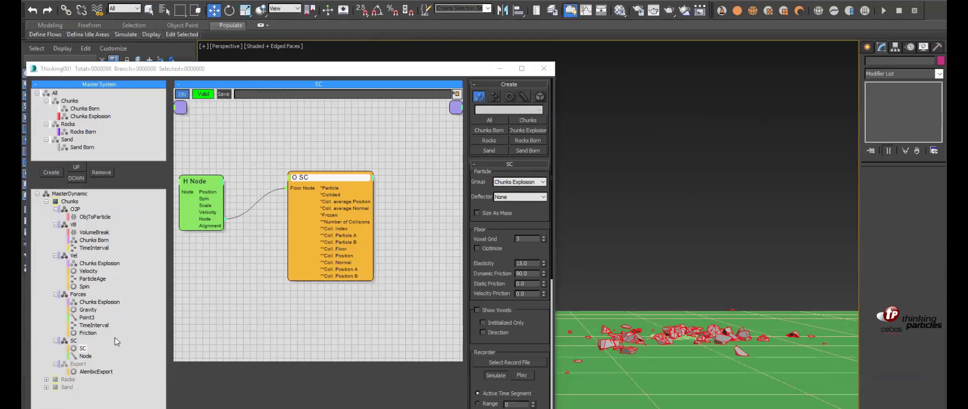
Step: Open the VB dynamic set and review the VolumeBreak operator's settings, including its particle group
{"action": "left_click", "coordinate": [74, 256]}
{"action": "left_click", "coordinate": [74, 225]}
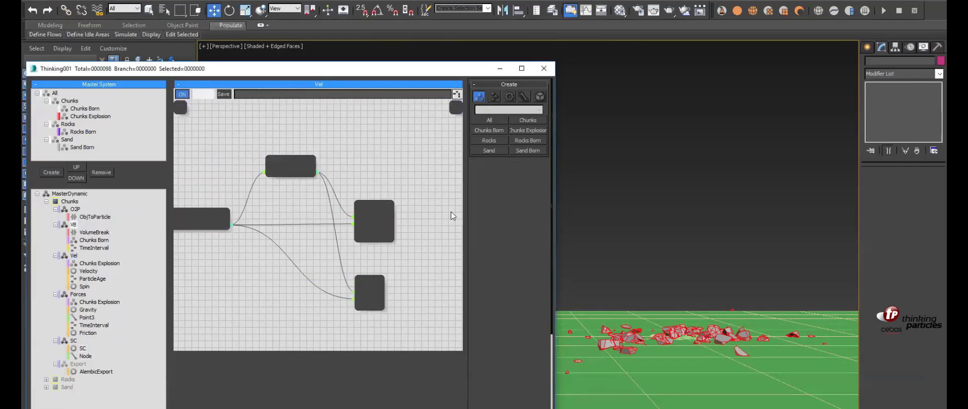
{"action": "left_click", "coordinate": [382, 188]}
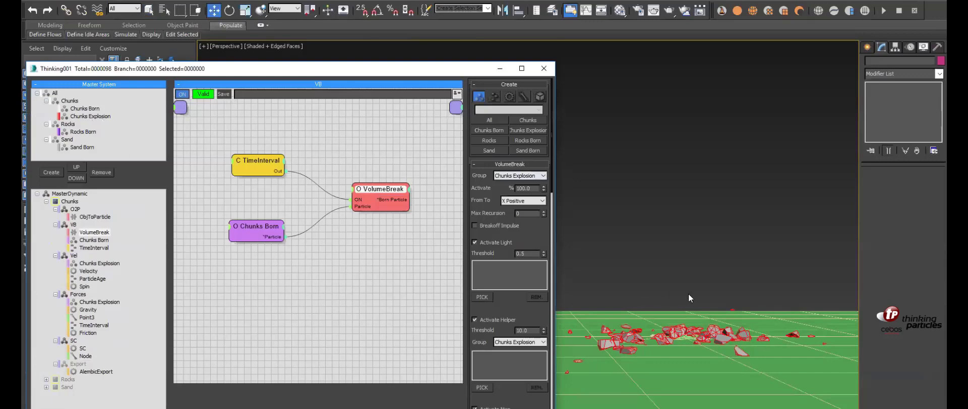
Step: Return to the SC set and review the Chunks Explosion group's Shape Collision Dynamics, including elasticity and friction
{"action": "left_click", "coordinate": [74, 341]}
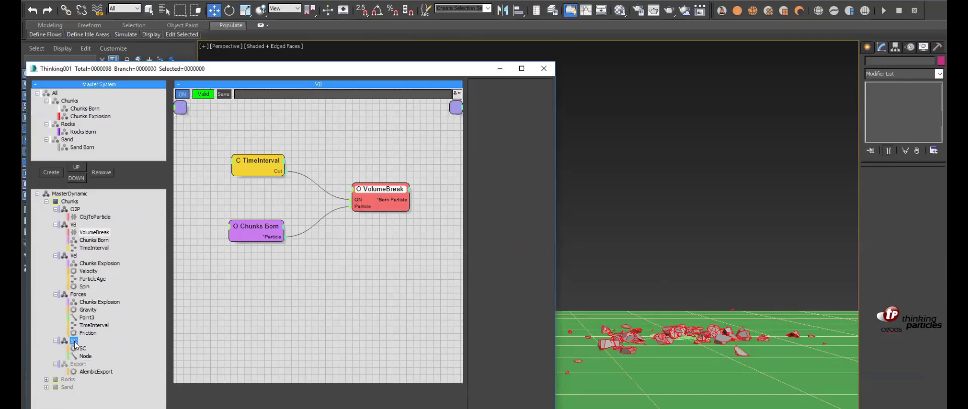
{"action": "left_click", "coordinate": [90, 117]}
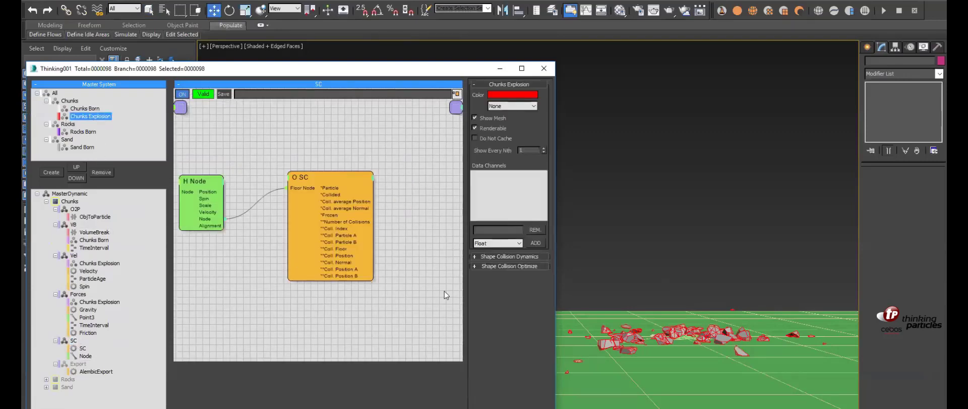
{"action": "left_click", "coordinate": [509, 257]}
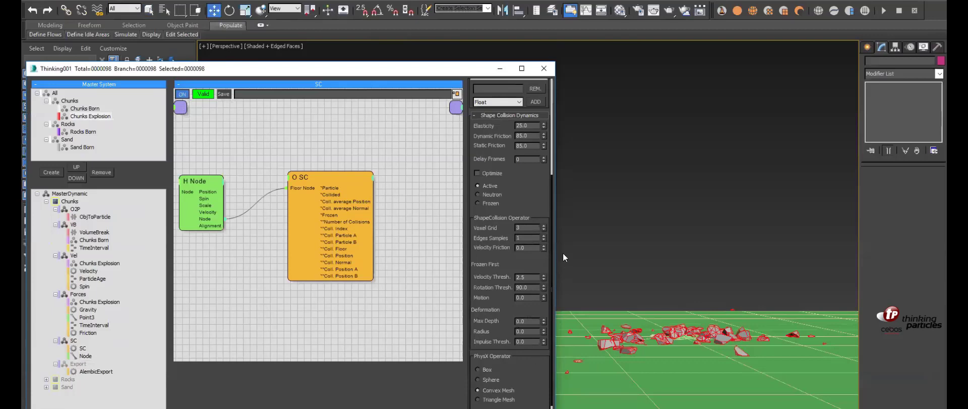
{"action": "scroll", "coordinate": [534, 174], "scroll_direction": "down", "scroll_amount": 1}
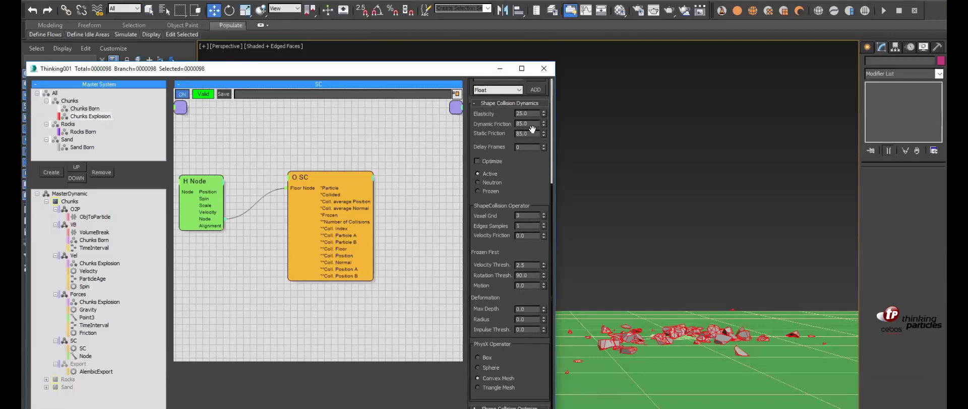
{"action": "left_click_drag", "start_coordinate": [531, 153], "coordinate": [527, 255]}
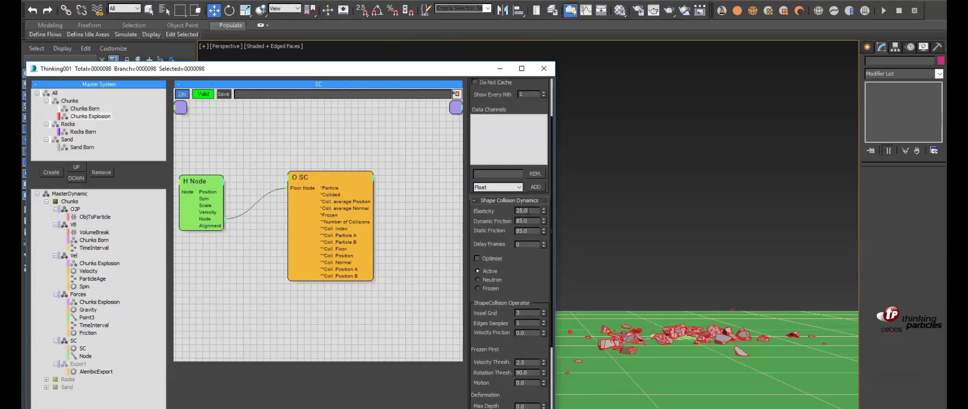
{"action": "left_click_drag", "start_coordinate": [526, 211], "coordinate": [506, 207]}
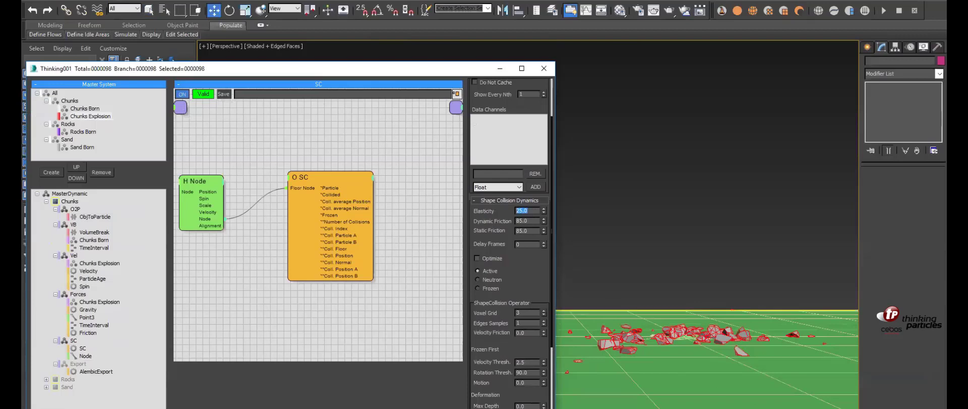
Step: Replay the simulation from the first frame to examine how the chunks bounce and slide on the terrain
{"action": "key", "text": "Home"}
{"action": "key", "text": "slash"}
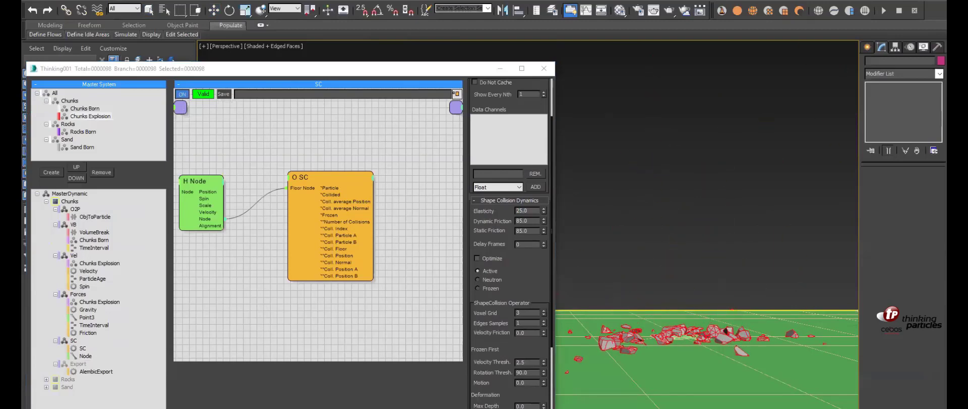
{"action": "key", "text": "w"}
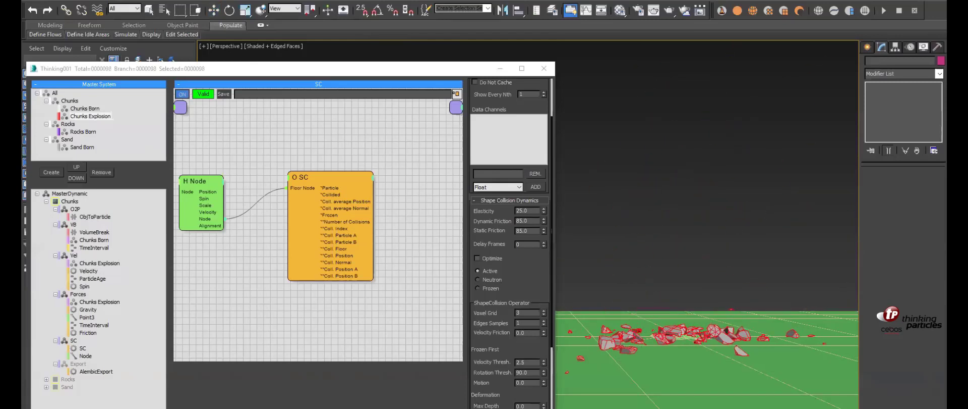
{"action": "key", "text": "w"}
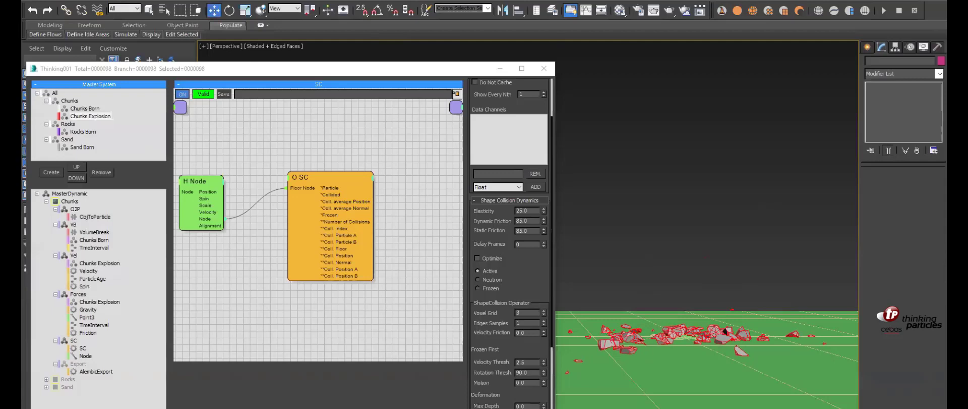
Step: Set the Chunks Explosion group's Dynamic Friction to 100, play the simulation and rewind to the start
{"action": "double_click", "coordinate": [527, 221]}
{"action": "type", "text": "100"}
{"action": "key", "text": "Return"}
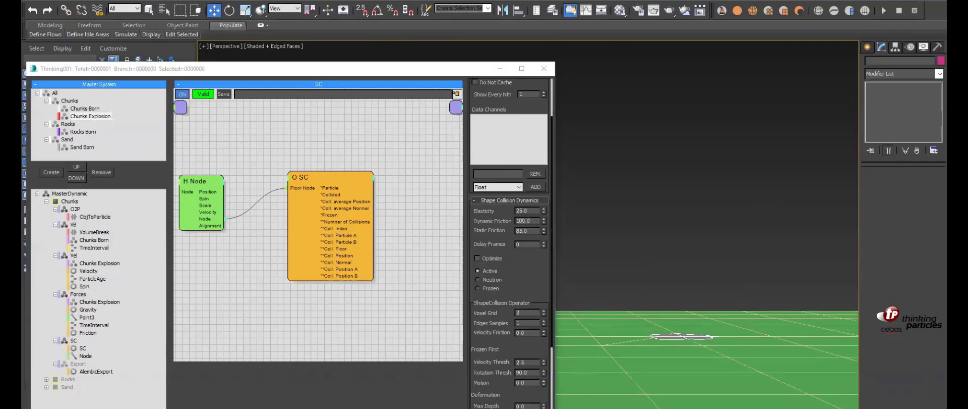
{"action": "key", "text": "slash"}
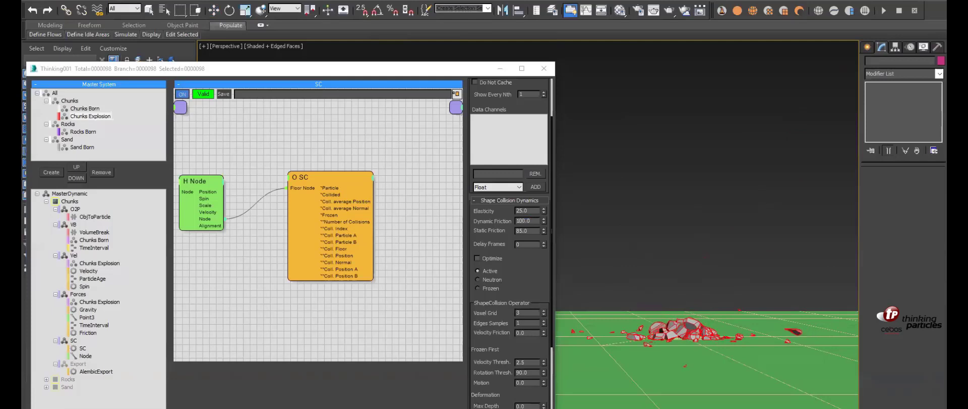
{"action": "key", "text": "slash"}
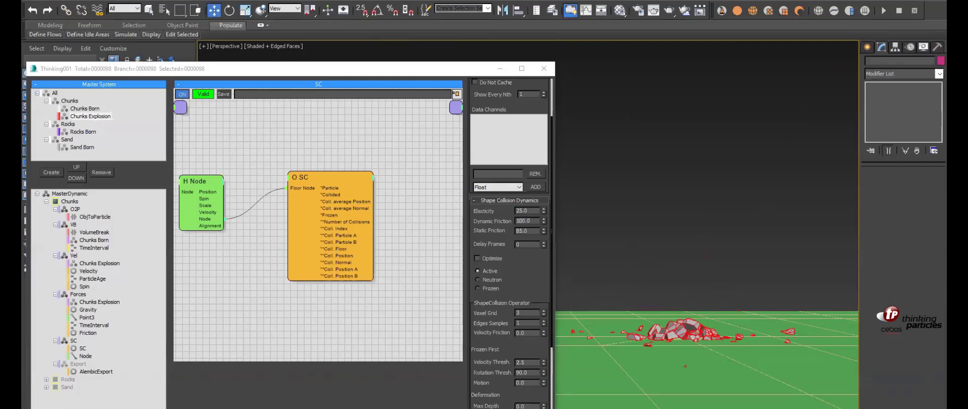
{"action": "key", "text": "slash"}
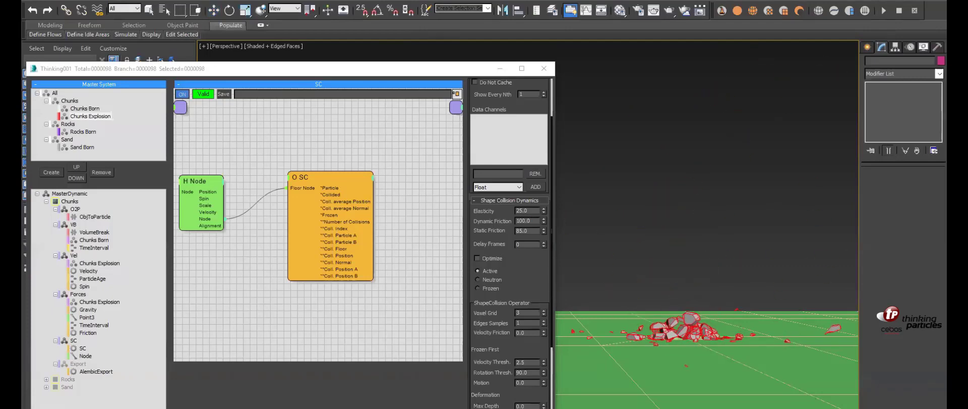
{"action": "key", "text": "slash"}
{"action": "key", "text": "Home"}
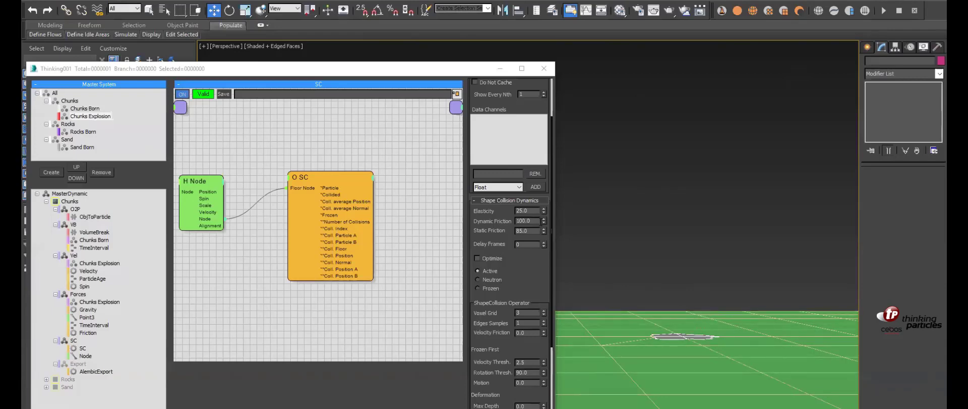
Step: Set the Chunks Explosion group's Dynamic Friction to 50, play the simulation and rewind to the start
{"action": "double_click", "coordinate": [534, 221]}
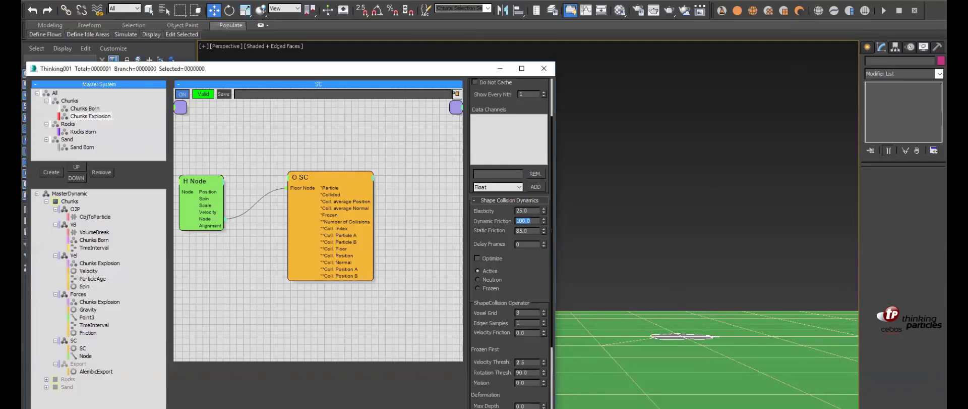
{"action": "type", "text": "50"}
{"action": "key", "text": "Return"}
{"action": "key", "text": "slash"}
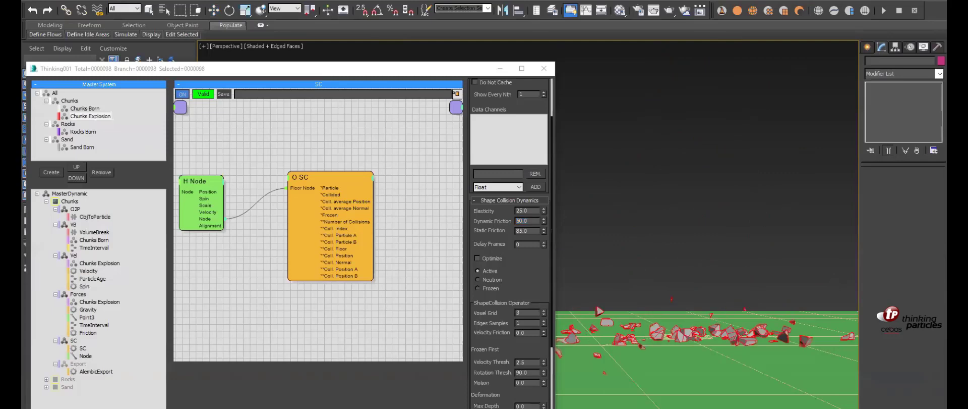
{"action": "key", "text": "slash"}
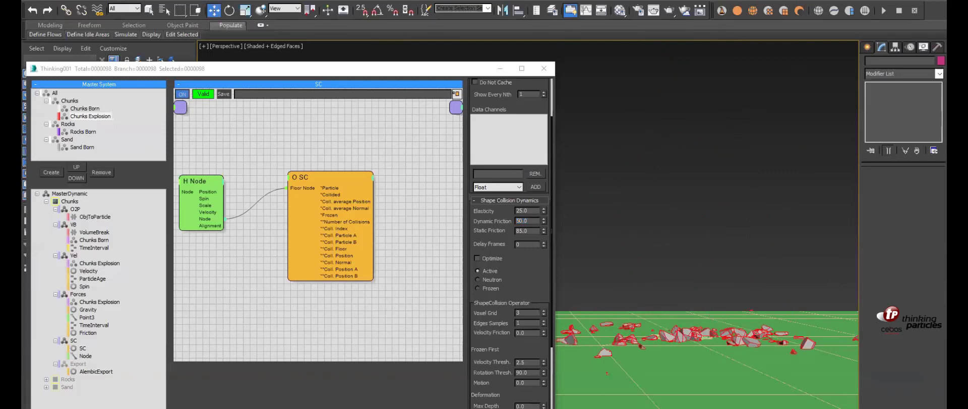
{"action": "key", "text": "Home"}
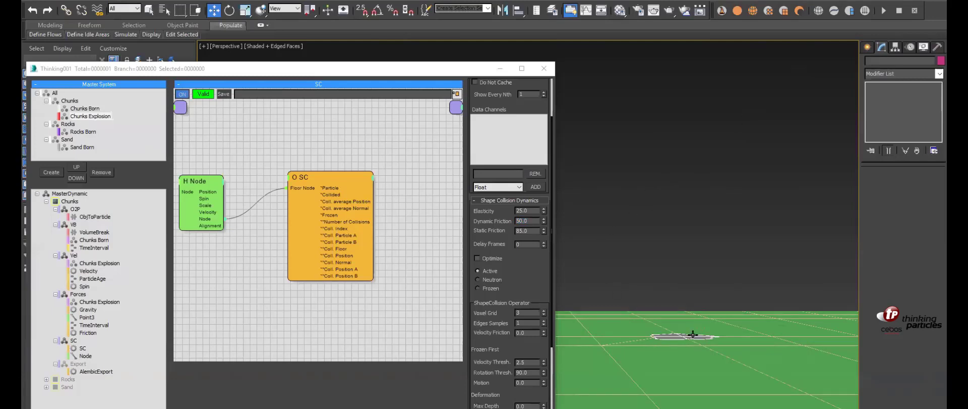
Step: Open the Export dynamic set and review the AlembicExport operator's particle groups, time range, export modes and write channels
{"action": "left_click", "coordinate": [317, 174]}
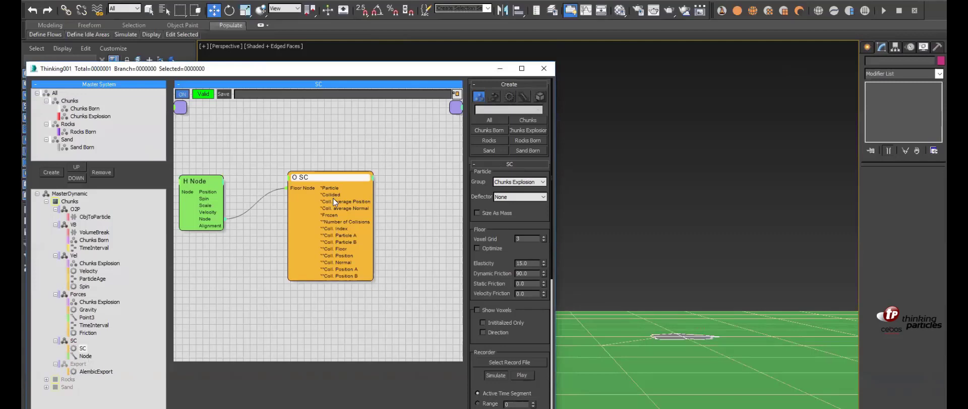
{"action": "left_click_drag", "start_coordinate": [344, 186], "coordinate": [344, 379]}
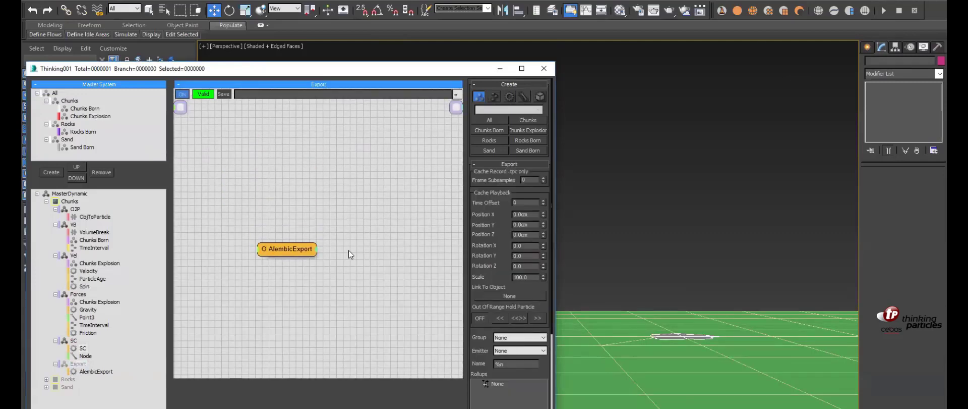
{"action": "middle_click_drag", "start_coordinate": [330, 197], "coordinate": [343, 158]}
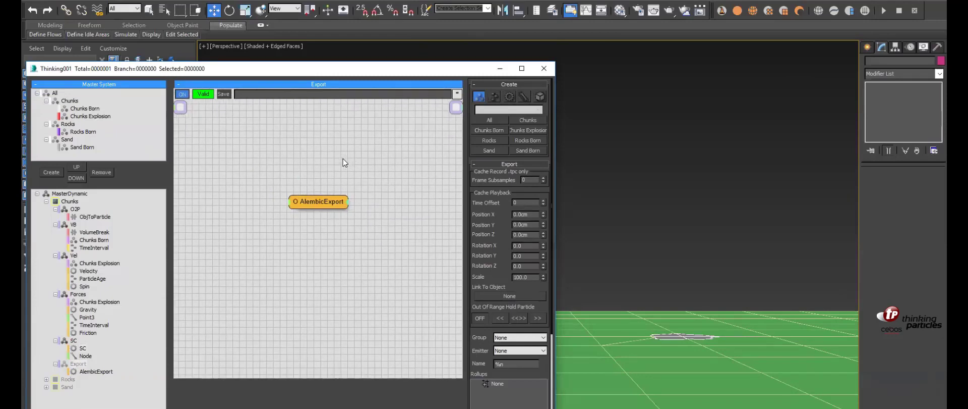
{"action": "left_click", "coordinate": [318, 202]}
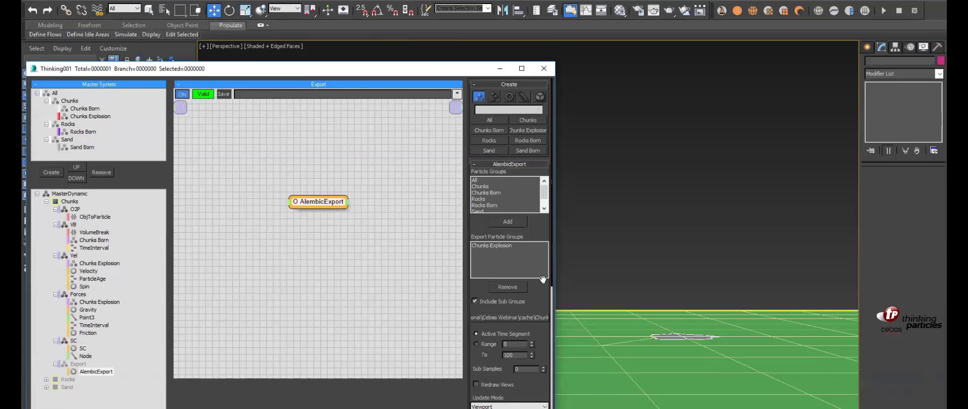
{"action": "left_click_drag", "start_coordinate": [543, 278], "coordinate": [538, 87]}
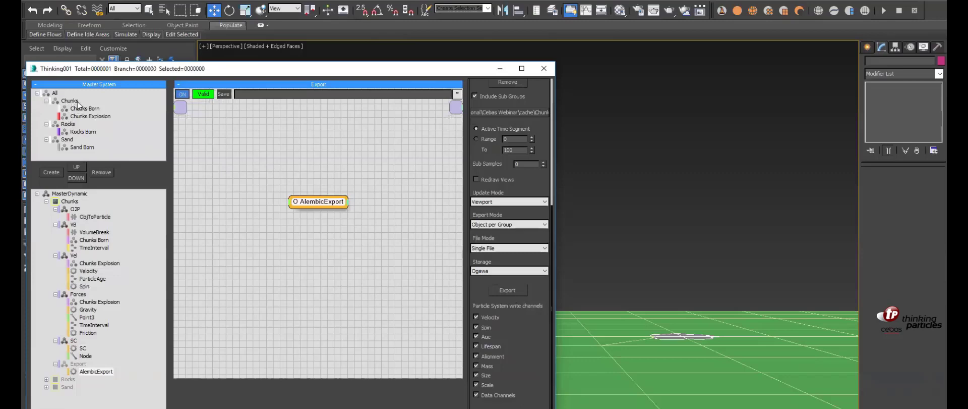
{"action": "left_click", "coordinate": [699, 364]}
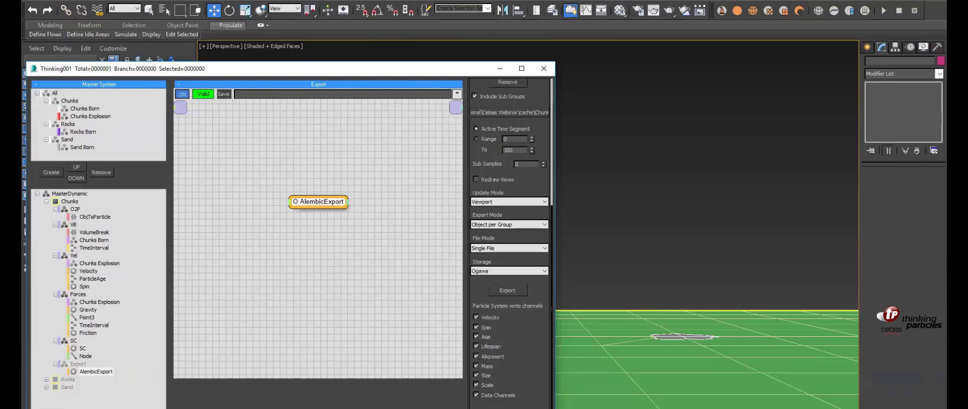
Step: Open the Export dynamic set of Rocks and review the AlembicExport operator's time range, export mode and write channels
{"action": "key", "text": "slash"}
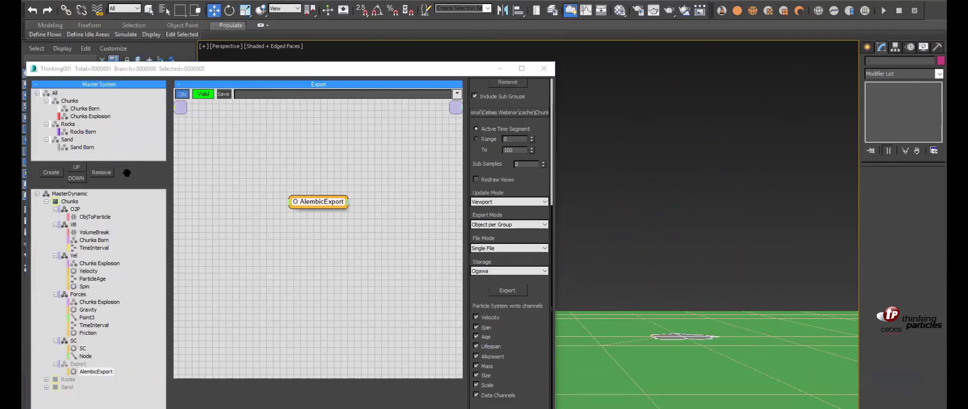
{"action": "left_click", "coordinate": [48, 201]}
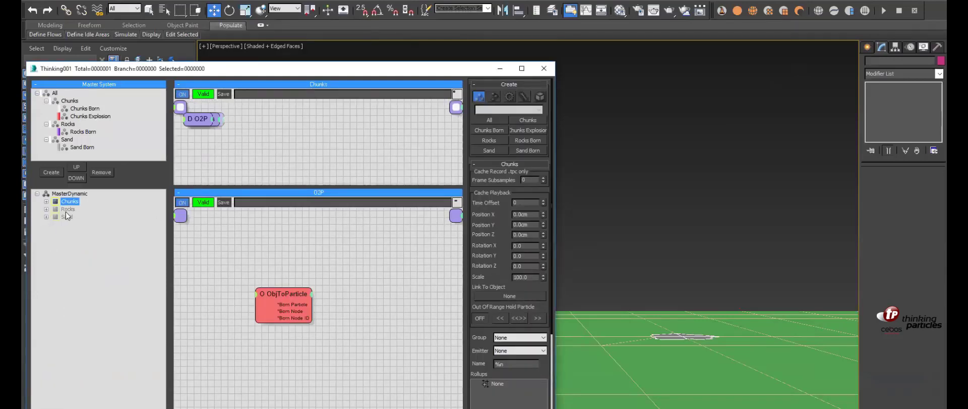
{"action": "left_click", "coordinate": [46, 209]}
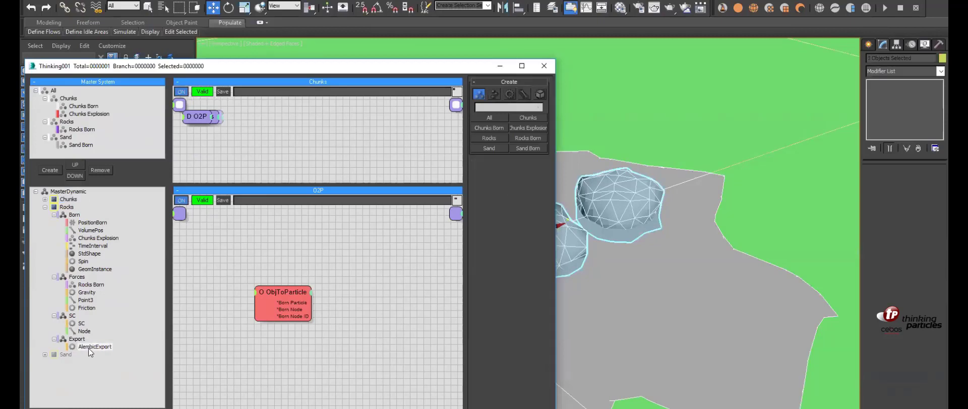
{"action": "left_click", "coordinate": [91, 347]}
{"action": "left_click_drag", "start_coordinate": [233, 122], "coordinate": [380, 232]}
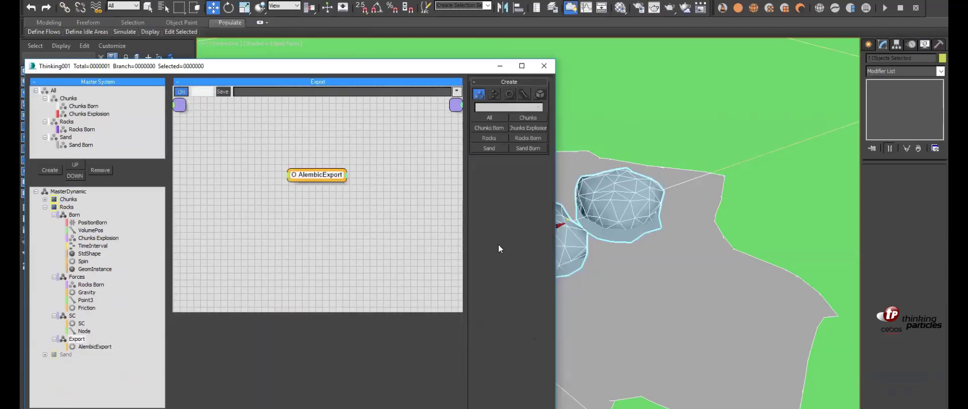
{"action": "left_click_drag", "start_coordinate": [546, 229], "coordinate": [550, 9]}
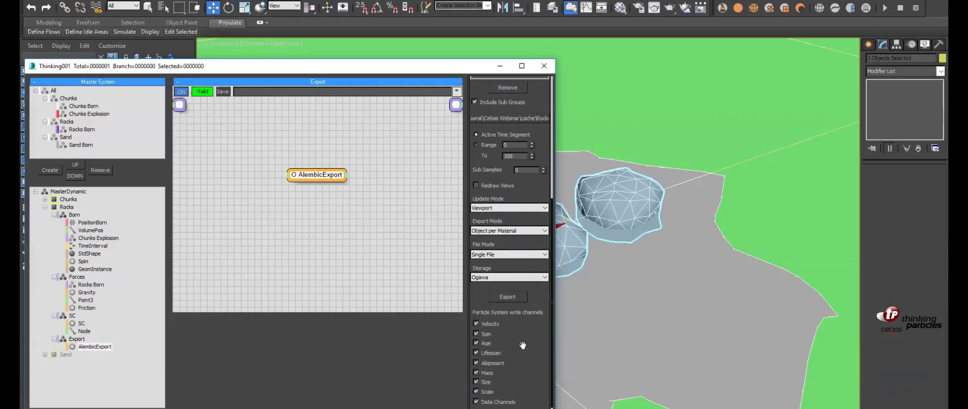
{"action": "left_click", "coordinate": [476, 323]}
{"action": "left_click", "coordinate": [476, 323]}
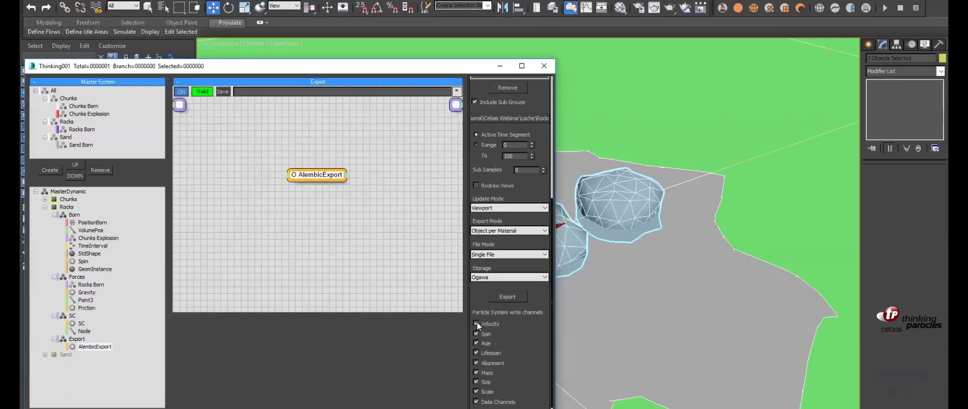
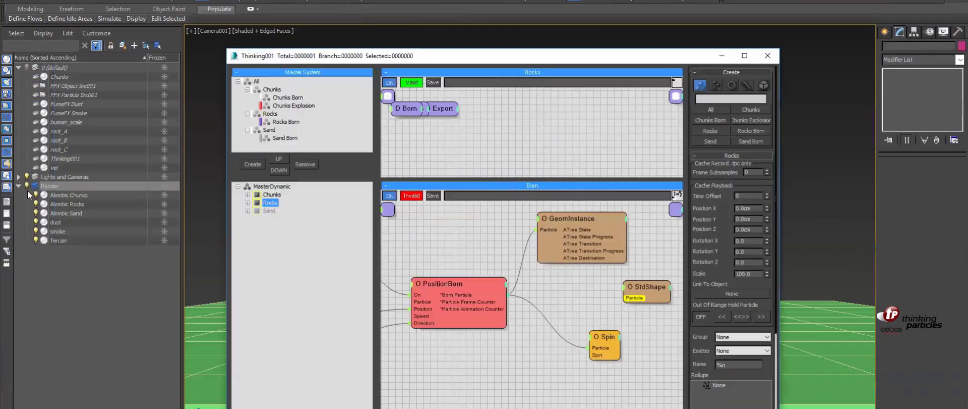
Step: Hide the Render layer and remove the existing Export dynamic set from the Chunks dynamic set
{"action": "left_click", "coordinate": [27, 185]}
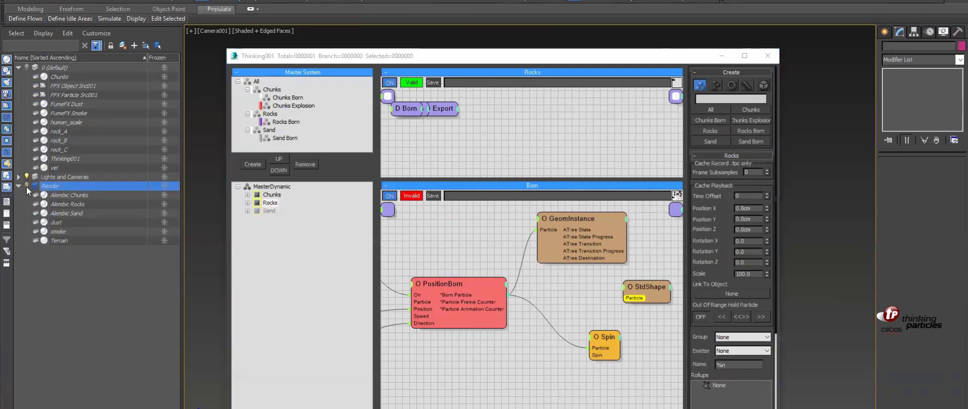
{"action": "left_click", "coordinate": [276, 195]}
{"action": "left_click", "coordinate": [247, 194]}
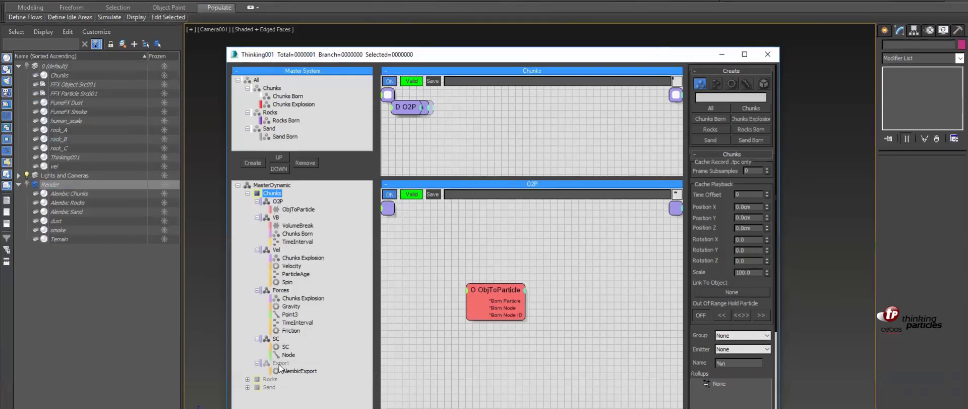
{"action": "left_click", "coordinate": [280, 363]}
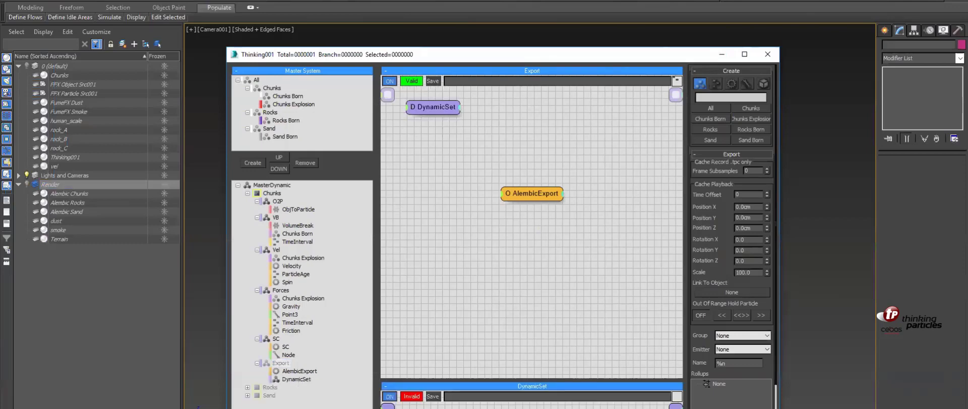
{"action": "left_click", "coordinate": [276, 338]}
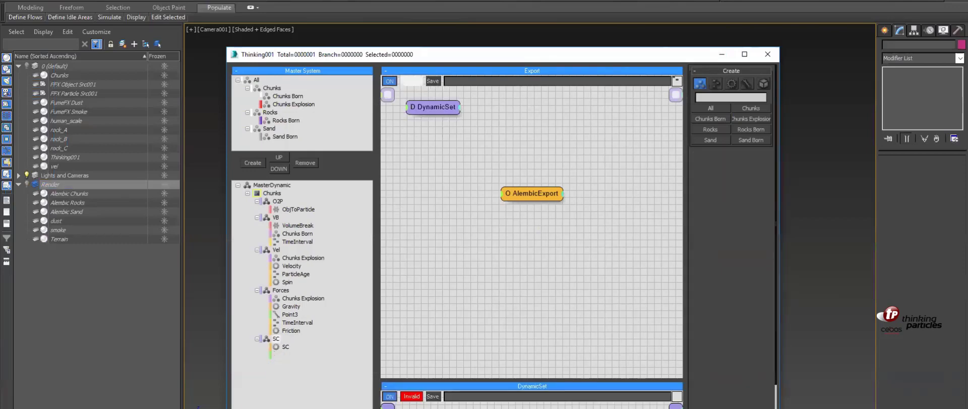
Step: Create a new dynamic set inside Chunks and name it Export
{"action": "left_click", "coordinate": [270, 194]}
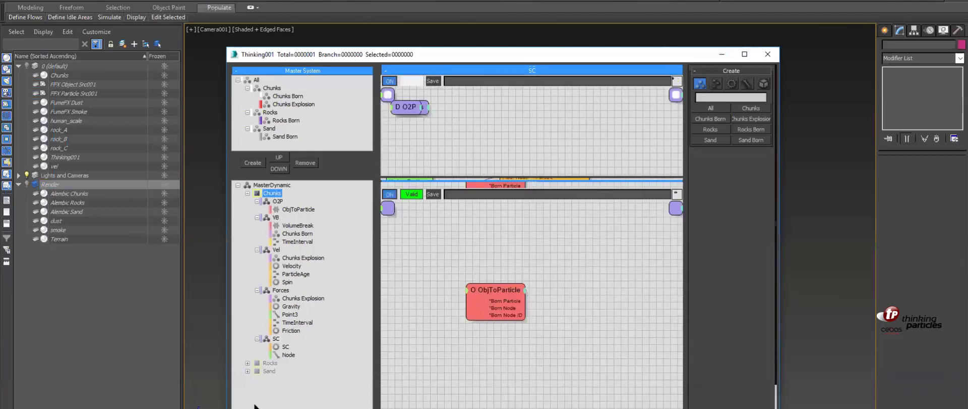
{"action": "left_click", "coordinate": [254, 407]}
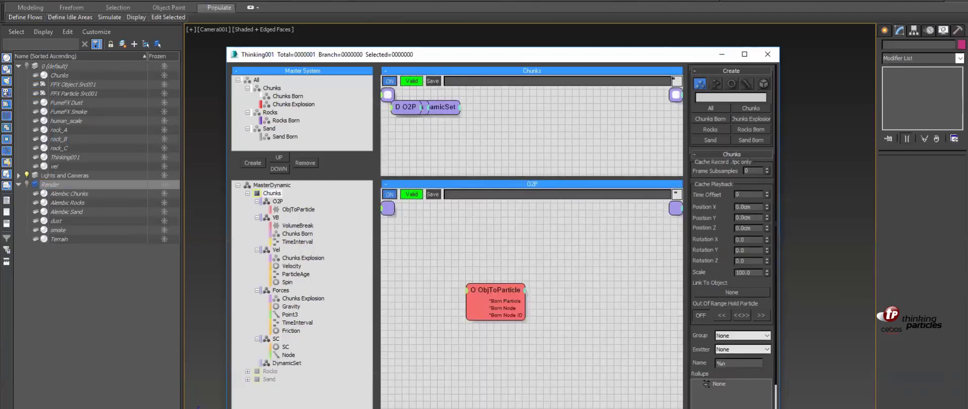
{"action": "left_click", "coordinate": [291, 363]}
{"action": "left_click", "coordinate": [292, 364]}
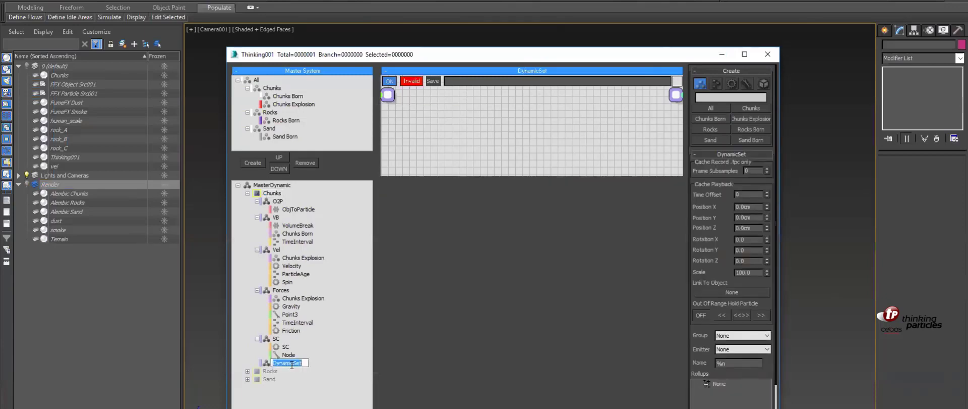
{"action": "type", "text": "Export"}
{"action": "key", "text": "Return"}
Step: Enlarge the Export set's node area and add an AlembicExport operator to it
{"action": "left_click_drag", "start_coordinate": [457, 173], "coordinate": [460, 305]}
{"action": "right_click", "coordinate": [432, 143]}
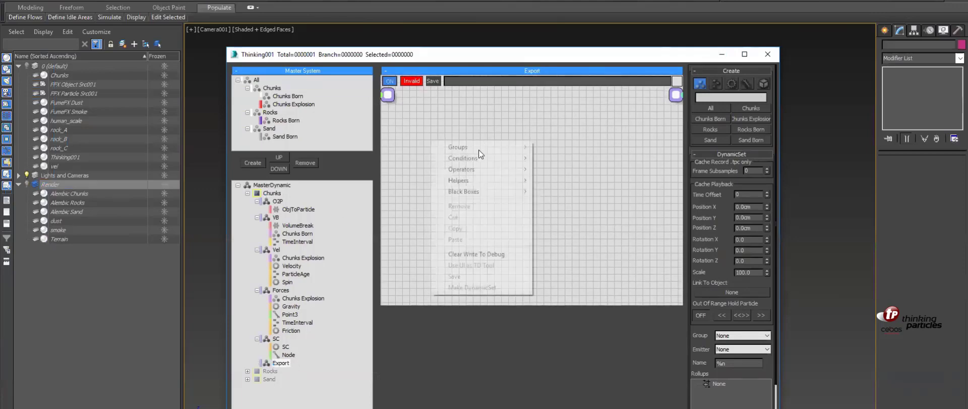
{"action": "mouse_move", "coordinate": [479, 165]}
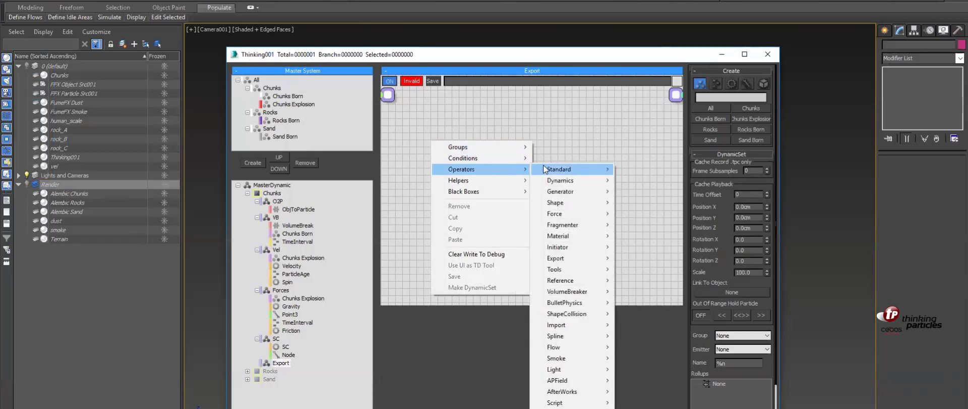
{"action": "mouse_move", "coordinate": [553, 167]}
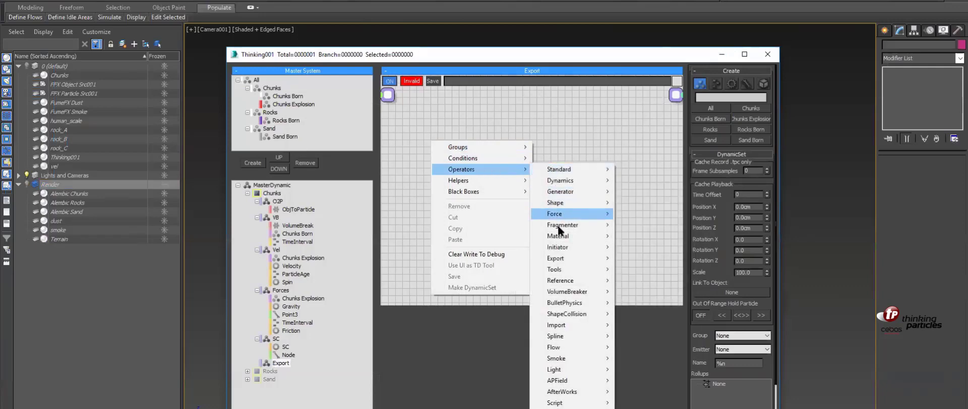
{"action": "mouse_move", "coordinate": [575, 259]}
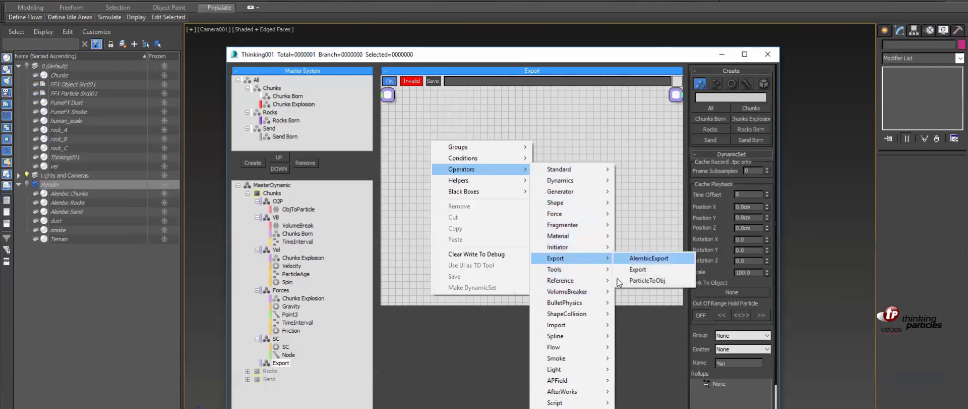
{"action": "left_click", "coordinate": [636, 259]}
{"action": "left_click", "coordinate": [474, 195]}
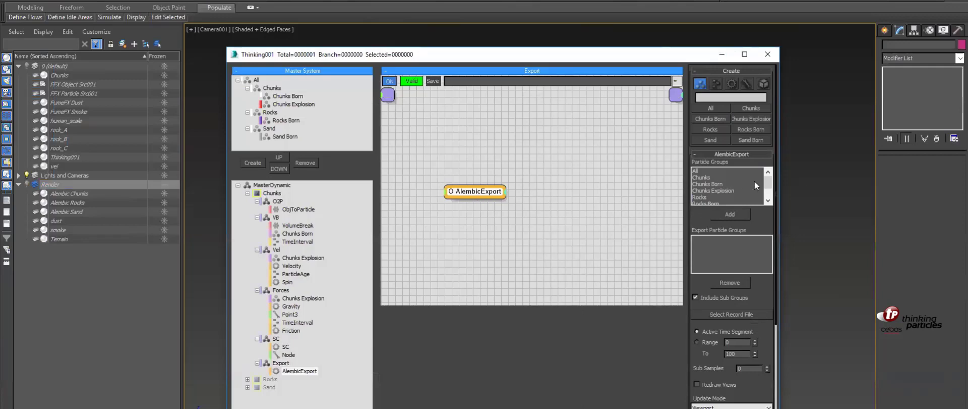
Step: Add the Chunks Explosion group to the export particle groups and set the Export Mode to Object per Group
{"action": "left_click", "coordinate": [724, 190]}
{"action": "left_click", "coordinate": [729, 215]}
{"action": "left_click_drag", "start_coordinate": [761, 229], "coordinate": [763, 170]}
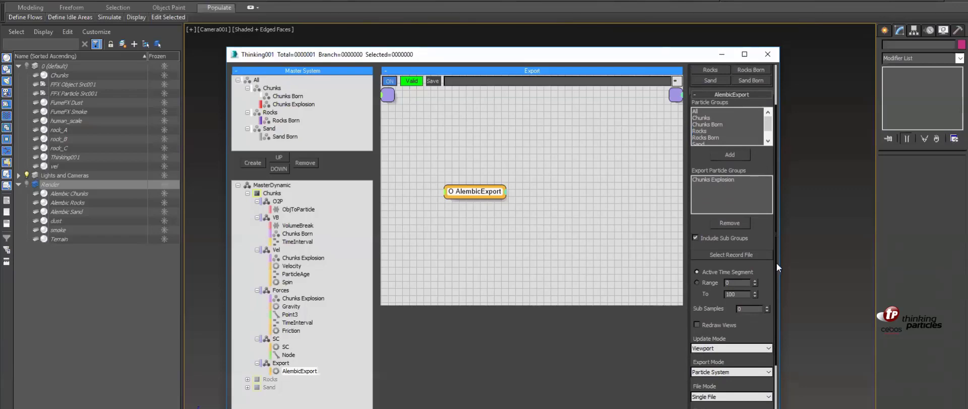
{"action": "left_click_drag", "start_coordinate": [775, 234], "coordinate": [779, 337]}
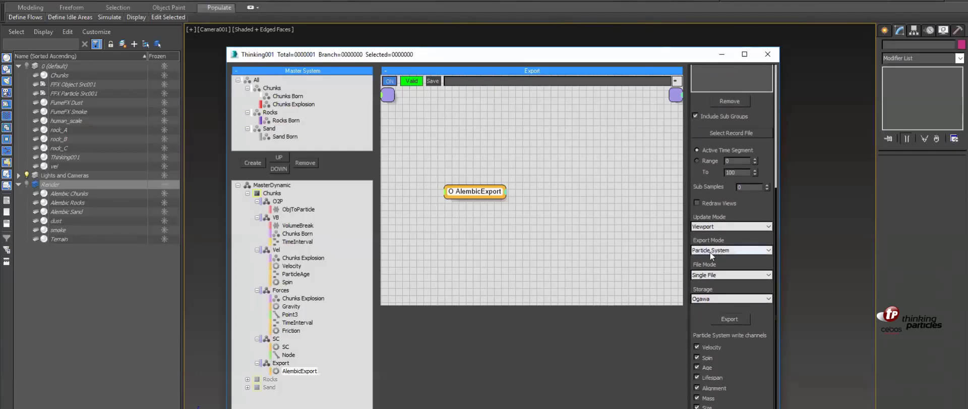
{"action": "left_click", "coordinate": [711, 250]}
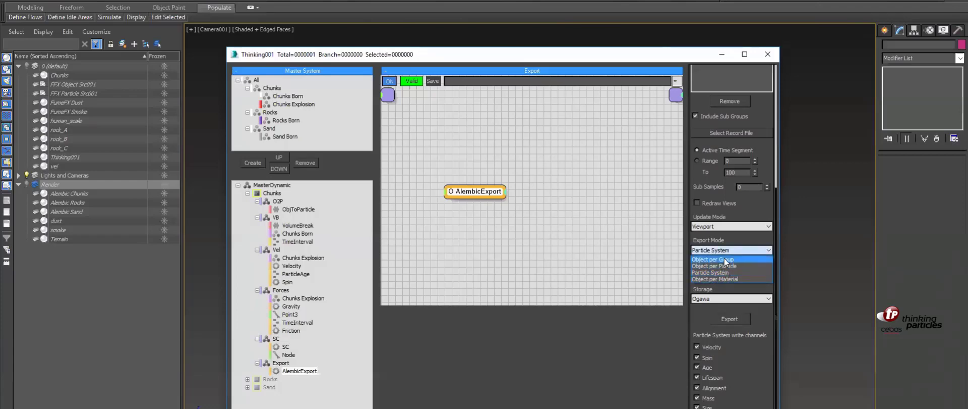
{"action": "left_click", "coordinate": [721, 258]}
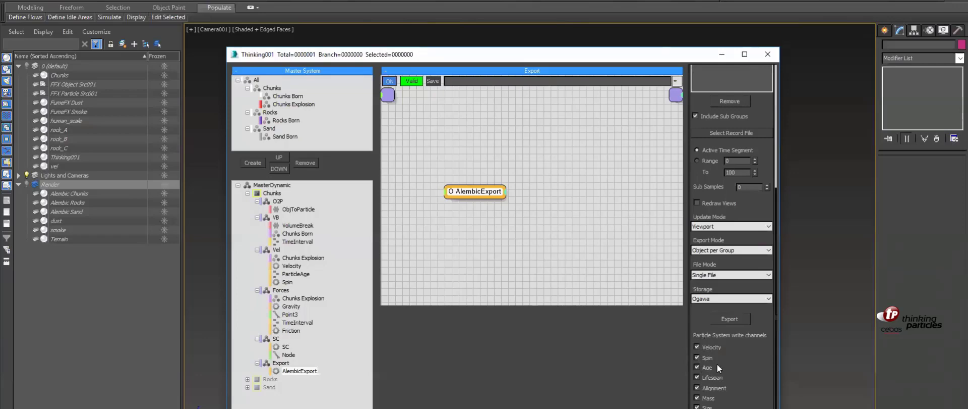
Step: Export the chunks as an Alembic file named test_cache in the project's cache folder
{"action": "left_click", "coordinate": [730, 319]}
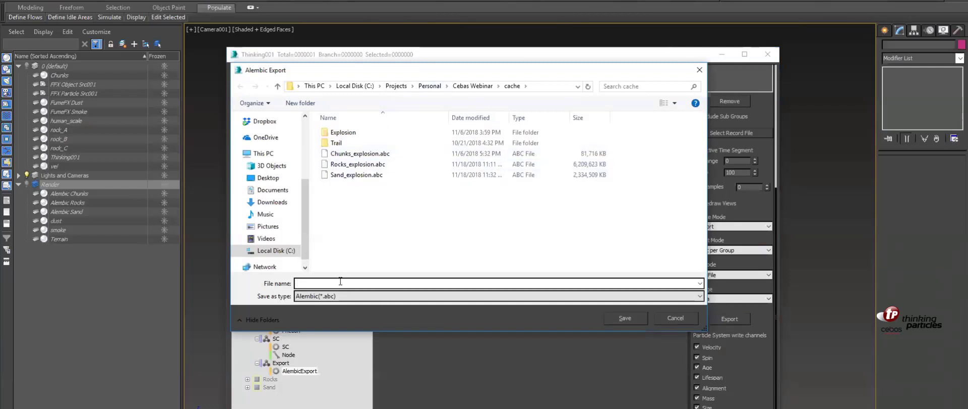
{"action": "type", "text": "test_cache"}
{"action": "left_click", "coordinate": [634, 319]}
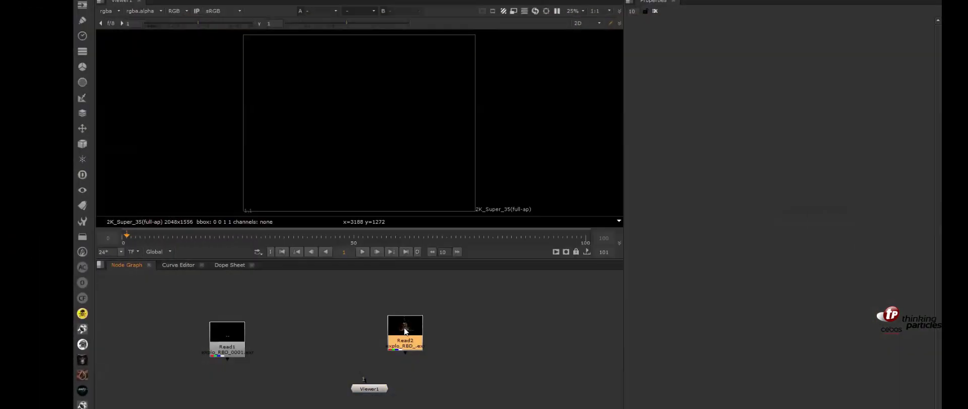
Step: Switch to Nuke, play the Read2 render in an enlarged viewer and check the node's file and frame properties
{"action": "key", "text": "1"}
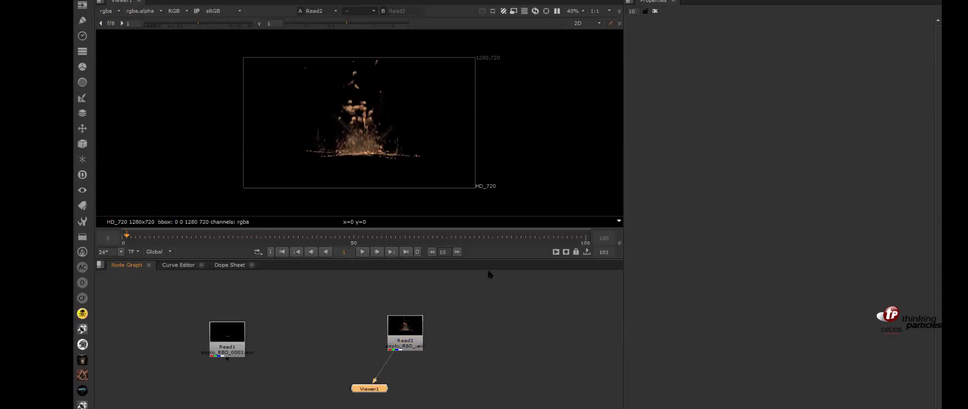
{"action": "left_click_drag", "start_coordinate": [501, 262], "coordinate": [532, 382]}
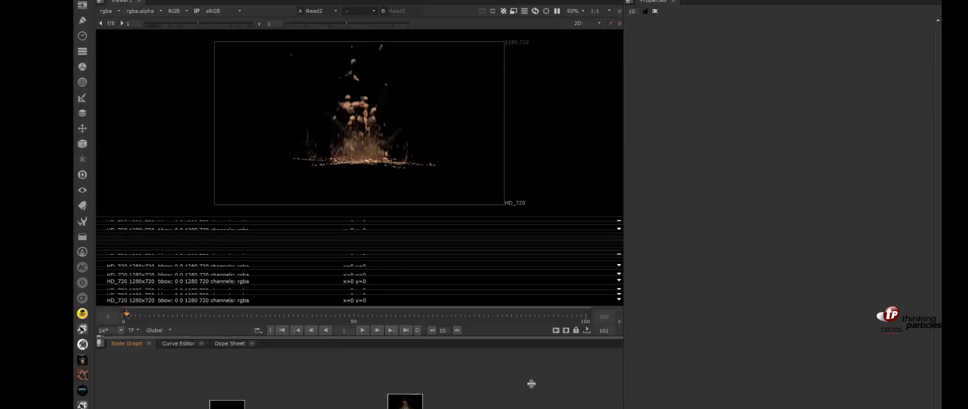
{"action": "scroll", "coordinate": [372, 193], "scroll_direction": "up", "scroll_amount": 4}
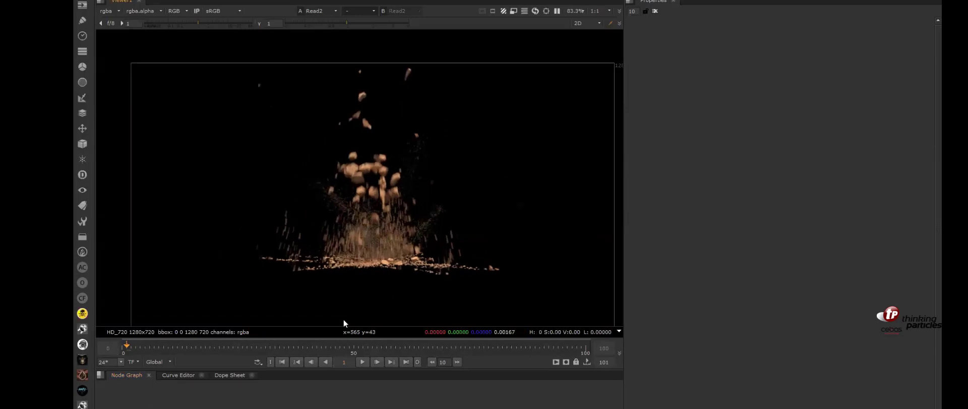
{"action": "left_click", "coordinate": [363, 362]}
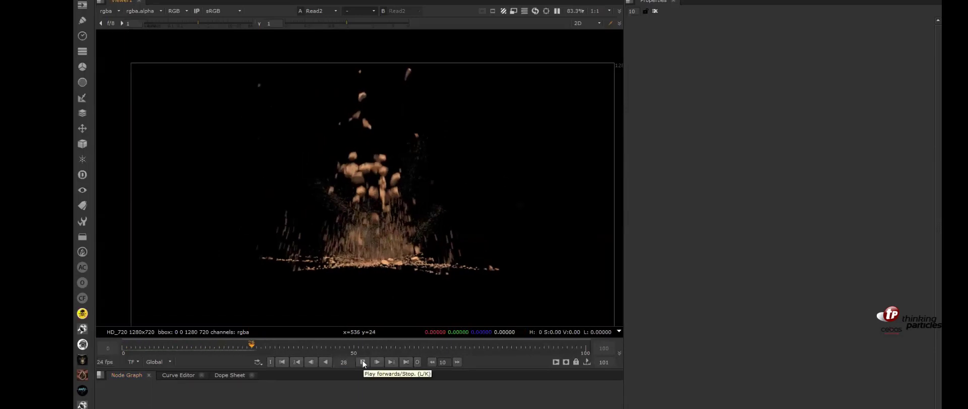
{"action": "left_click", "coordinate": [363, 362]}
{"action": "middle_click_drag", "start_coordinate": [465, 368], "coordinate": [458, 334]}
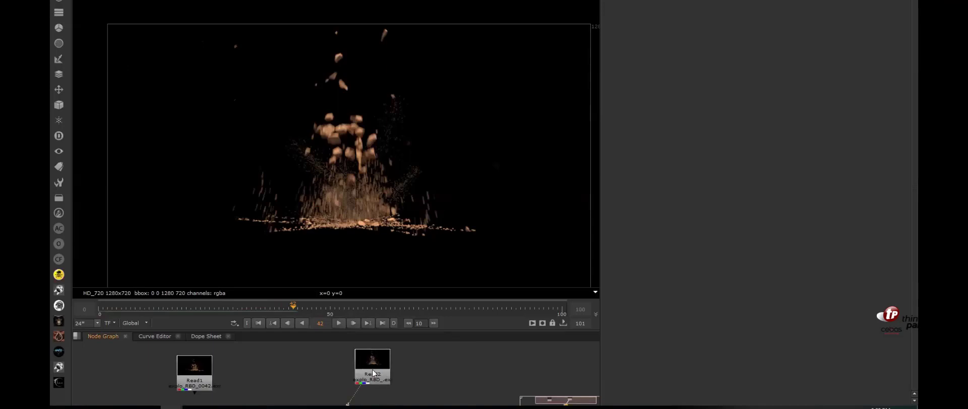
{"action": "double_click", "coordinate": [374, 373]}
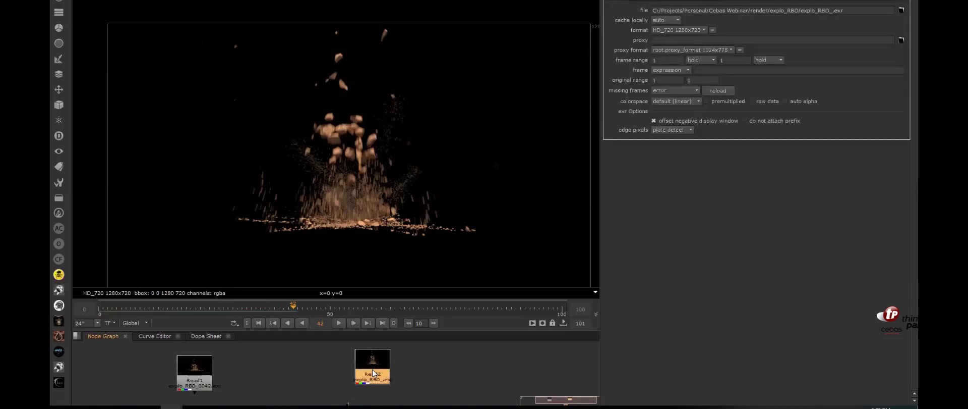
Step: Show Read1 in the viewer and play its rendered explosion sequence from the first frame
{"action": "left_click", "coordinate": [205, 374]}
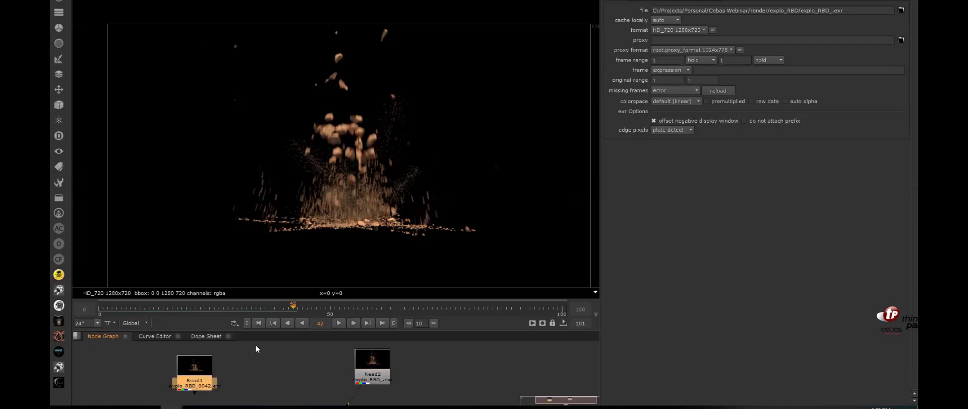
{"action": "key", "text": "2"}
{"action": "left_click", "coordinate": [258, 322]}
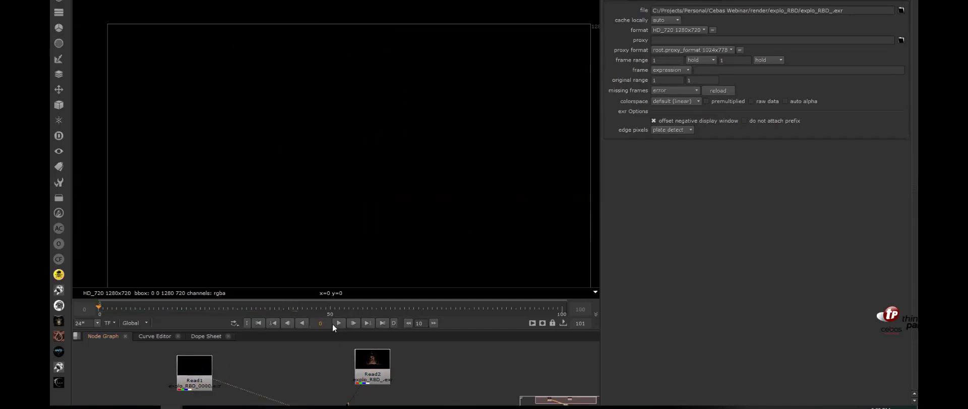
{"action": "left_click", "coordinate": [336, 323]}
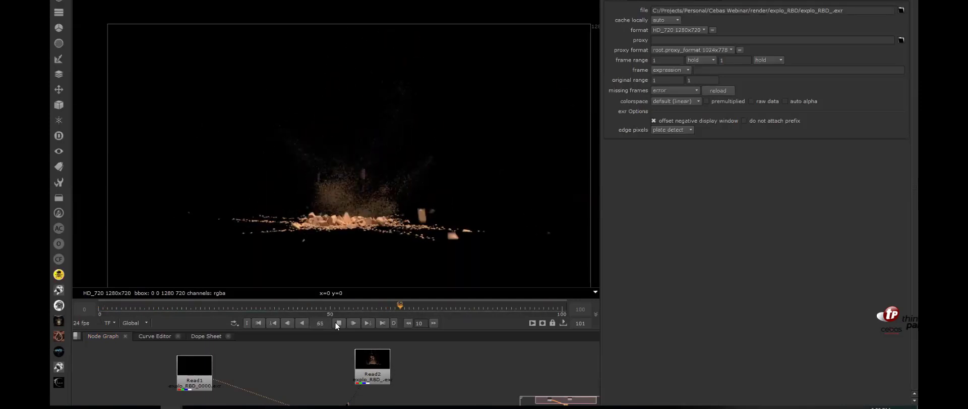
{"action": "left_click", "coordinate": [334, 322]}
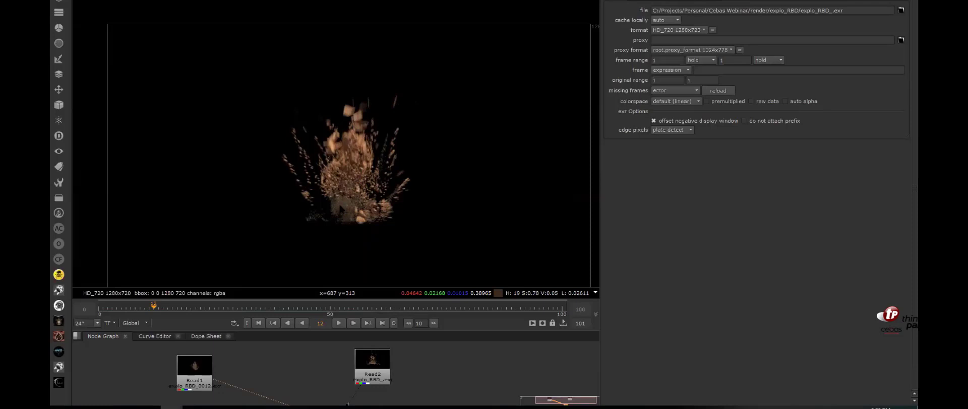
Step: Examine the Read1 explosion up close at frame 12 in the viewer
{"action": "scroll", "coordinate": [340, 208], "scroll_direction": "up", "scroll_amount": 3}
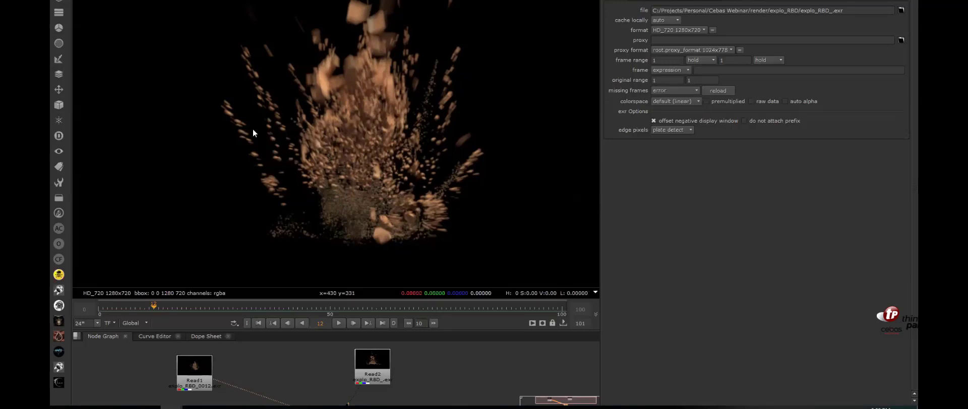
{"action": "middle_click_drag", "start_coordinate": [384, 103], "coordinate": [372, 104]}
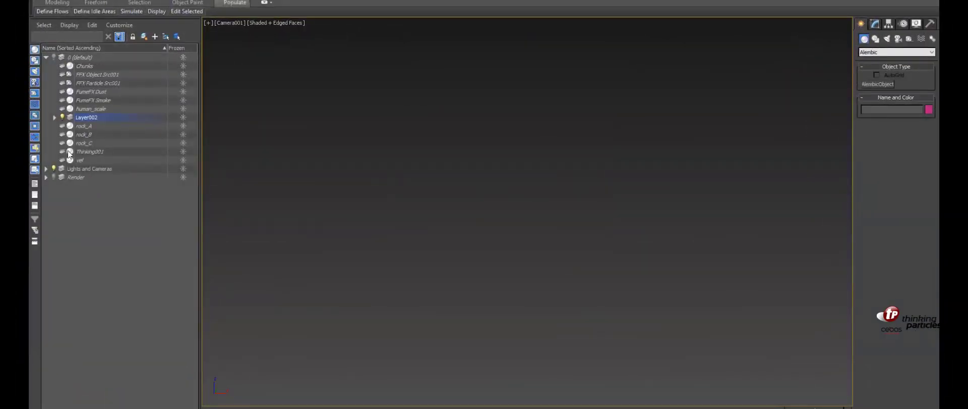
Step: Switch to 3ds Max, unhide the Thinking001 object in the default layer and open its Thinking Particles properties
{"action": "left_click", "coordinate": [69, 153]}
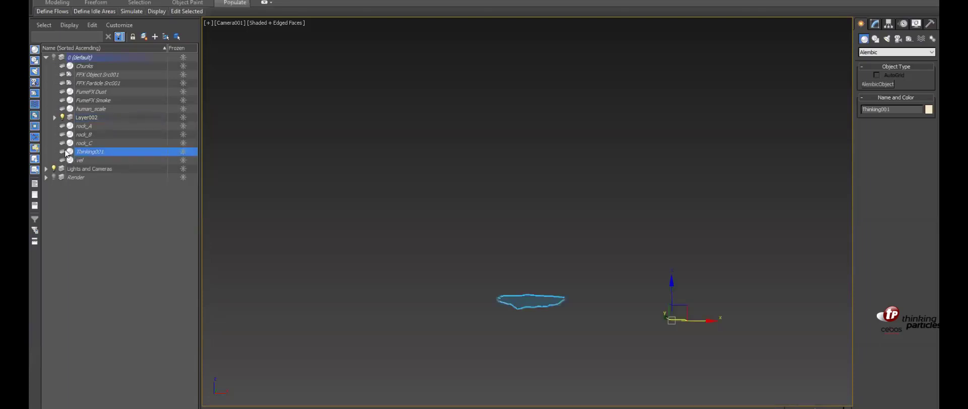
{"action": "left_click", "coordinate": [65, 153]}
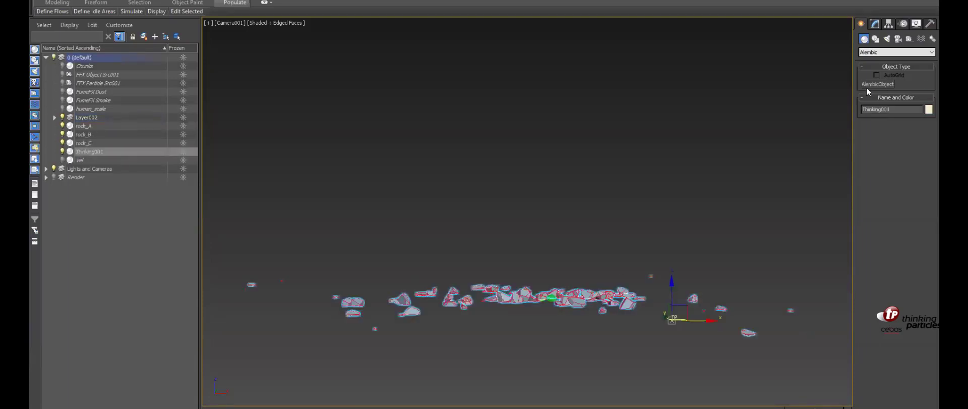
{"action": "left_click", "coordinate": [876, 24]}
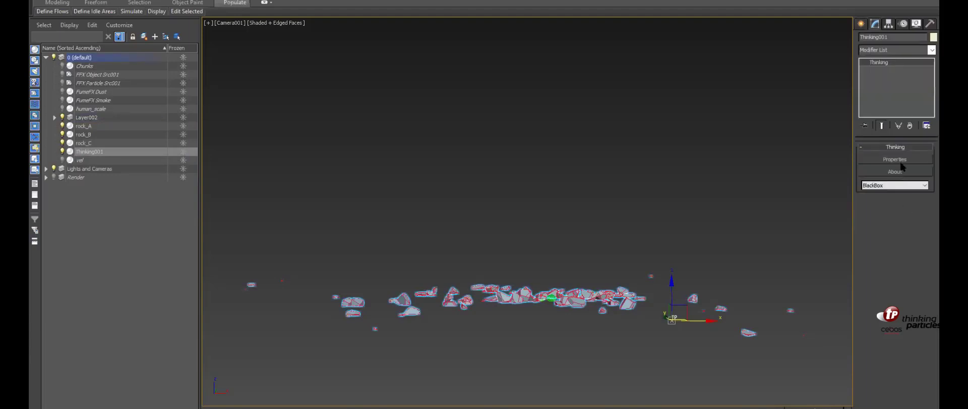
{"action": "left_click", "coordinate": [902, 159]}
Step: Select rock_A, rock_B and rock_C, hide Thinking001 and frame the three rocks in the Perspective view
{"action": "left_click", "coordinate": [84, 126]}
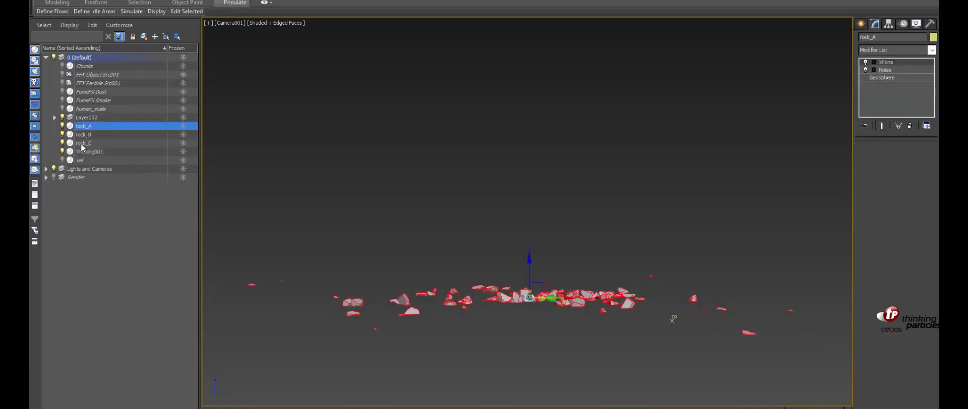
{"action": "left_click", "coordinate": [82, 144], "text": "shift"}
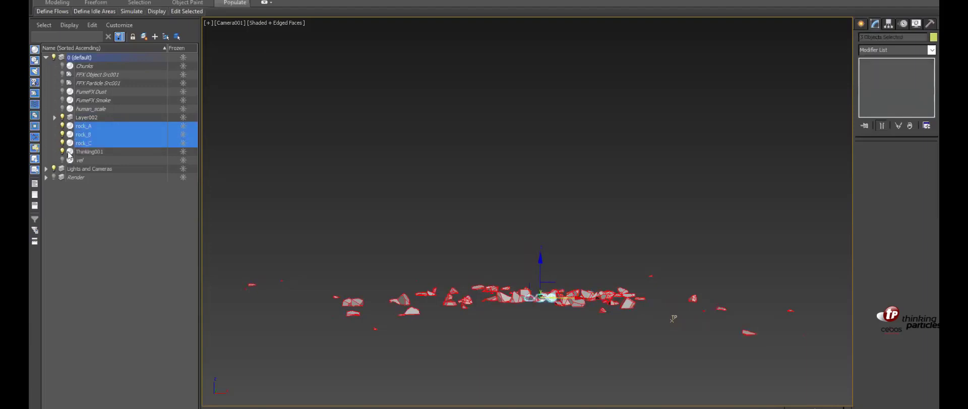
{"action": "left_click", "coordinate": [62, 152]}
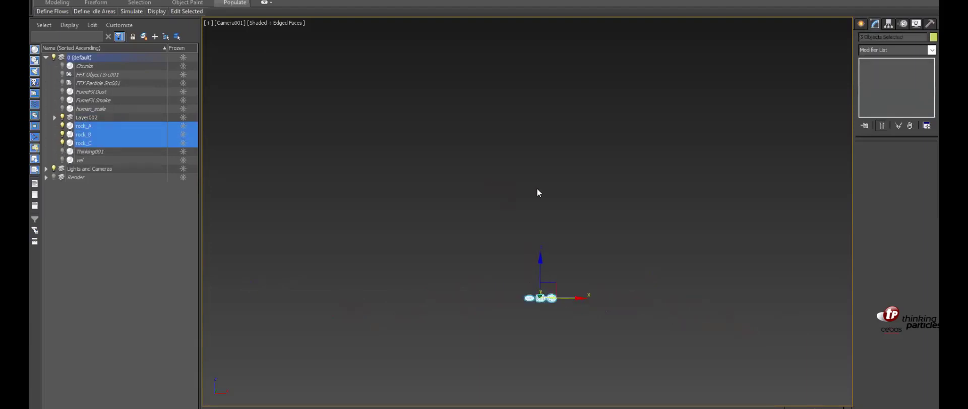
{"action": "key", "text": "p"}
{"action": "key", "text": "z"}
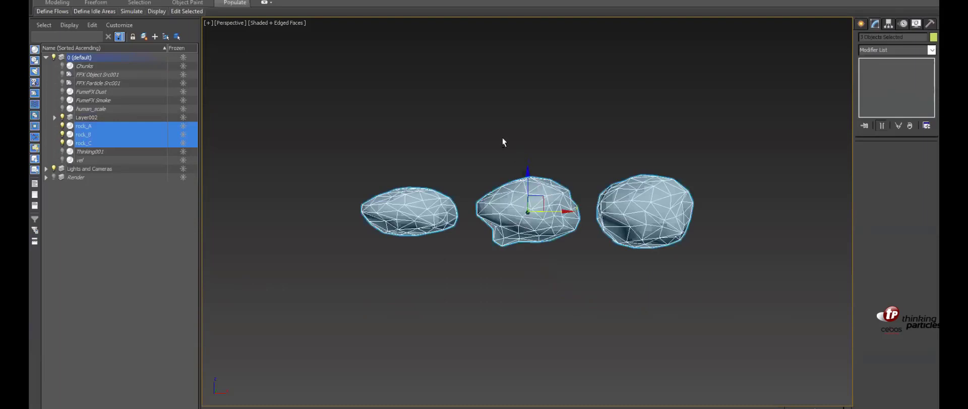
Step: Inspect rock_C's base GeoSphere parameters and examine the three rock shapes from several angles
{"action": "middle_click_drag", "start_coordinate": [502, 143], "coordinate": [580, 117], "text": "alt"}
{"action": "left_click_drag", "start_coordinate": [597, 112], "coordinate": [647, 151]}
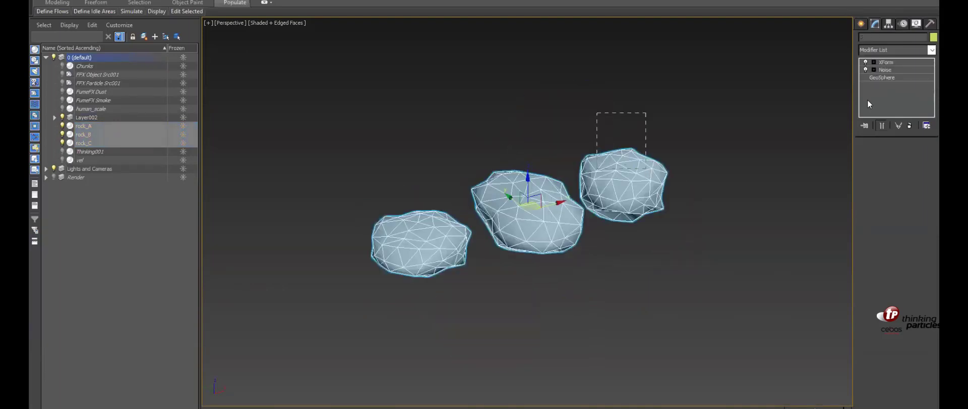
{"action": "left_click", "coordinate": [884, 76]}
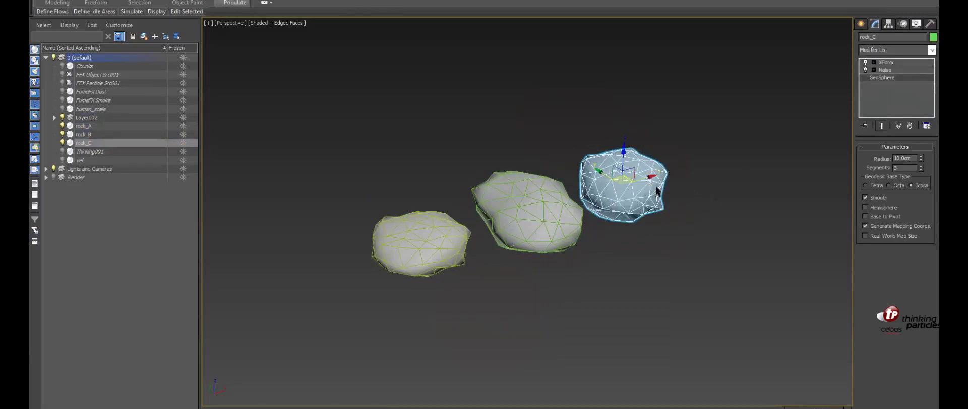
{"action": "middle_click_drag", "start_coordinate": [713, 226], "coordinate": [705, 204], "text": "alt"}
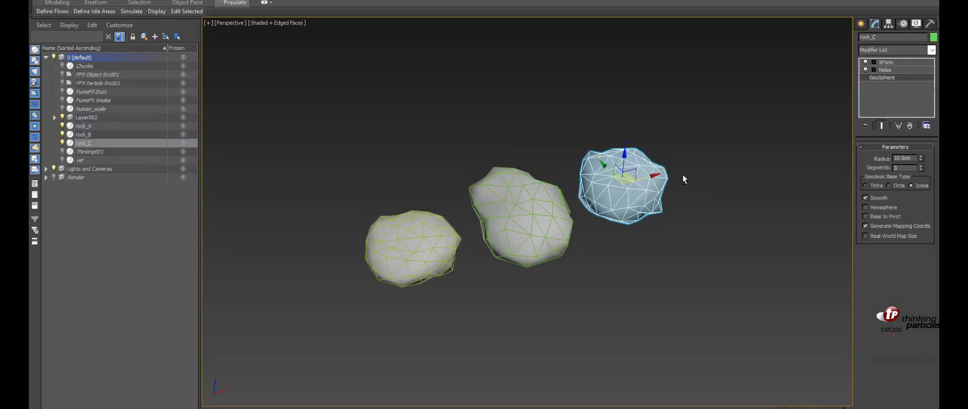
{"action": "middle_click_drag", "start_coordinate": [549, 198], "coordinate": [546, 193], "text": "alt"}
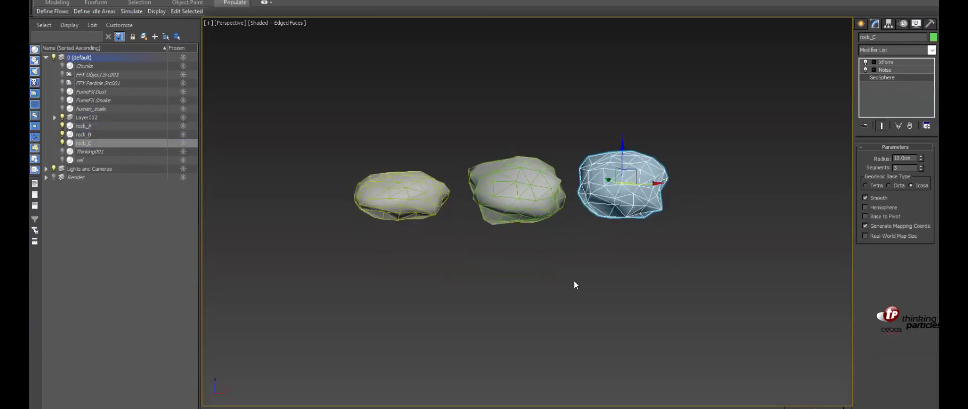
{"action": "middle_click_drag", "start_coordinate": [534, 258], "coordinate": [411, 211], "text": "alt"}
{"action": "middle_click_drag", "start_coordinate": [325, 121], "coordinate": [261, 184], "text": "alt"}
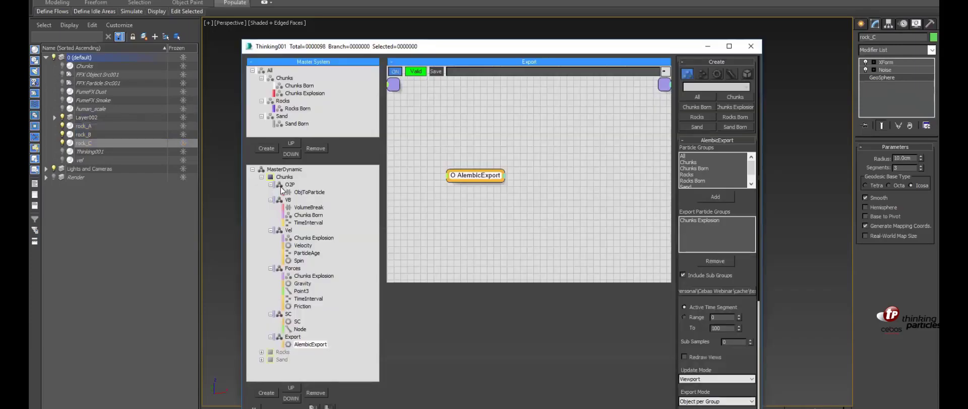
Step: In the Rocks Born dynamic set, review the settings of the GeomInstance, Spin, TimeInterval and PositionBorn nodes
{"action": "left_click", "coordinate": [284, 177]}
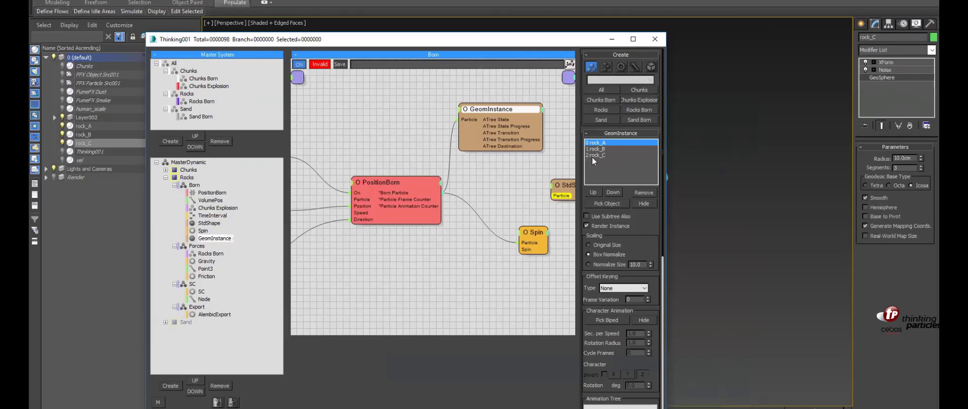
{"action": "middle_click_drag", "start_coordinate": [474, 181], "coordinate": [387, 172]}
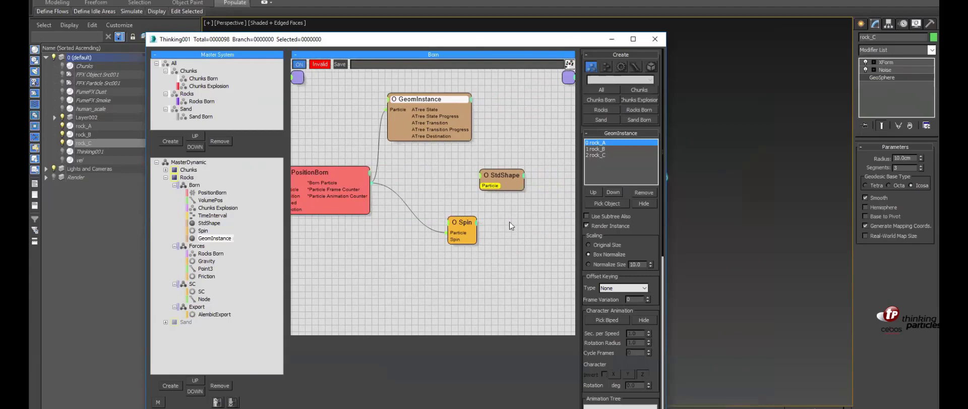
{"action": "left_click", "coordinate": [468, 221]}
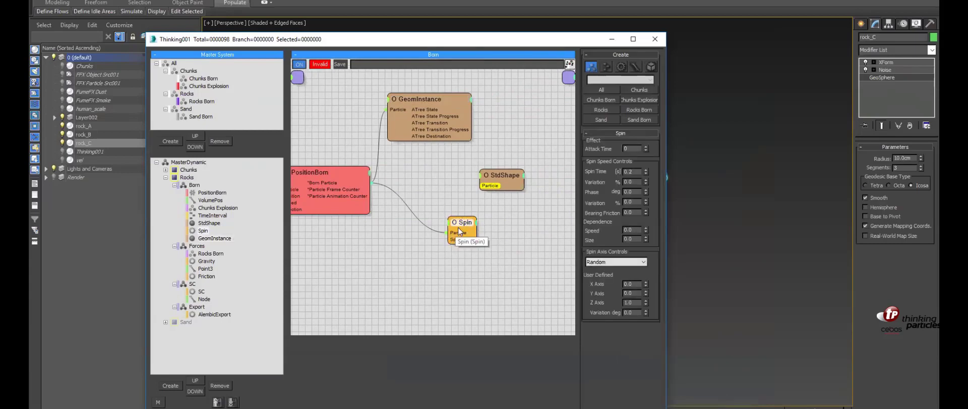
{"action": "middle_click_drag", "start_coordinate": [327, 128], "coordinate": [481, 77]}
{"action": "left_click", "coordinate": [372, 138]}
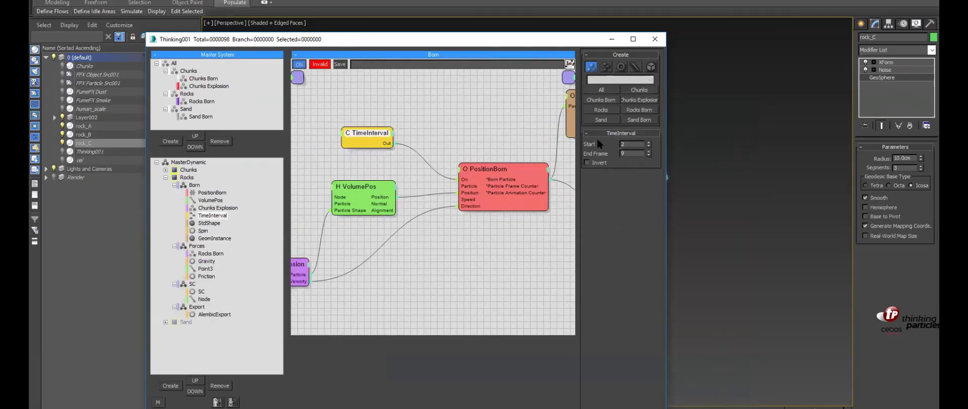
{"action": "left_click", "coordinate": [496, 169]}
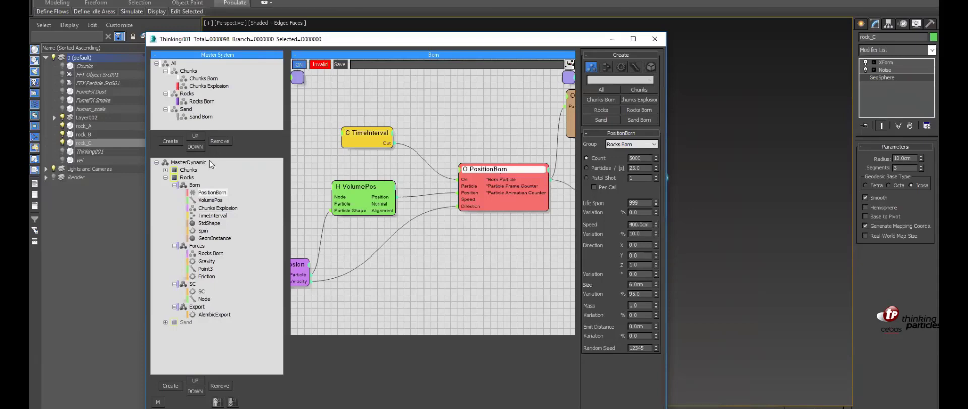
Step: Expand the Rocks and Sand dynamic sets and review the Rocks set's Forces and SC networks
{"action": "left_click", "coordinate": [166, 178]}
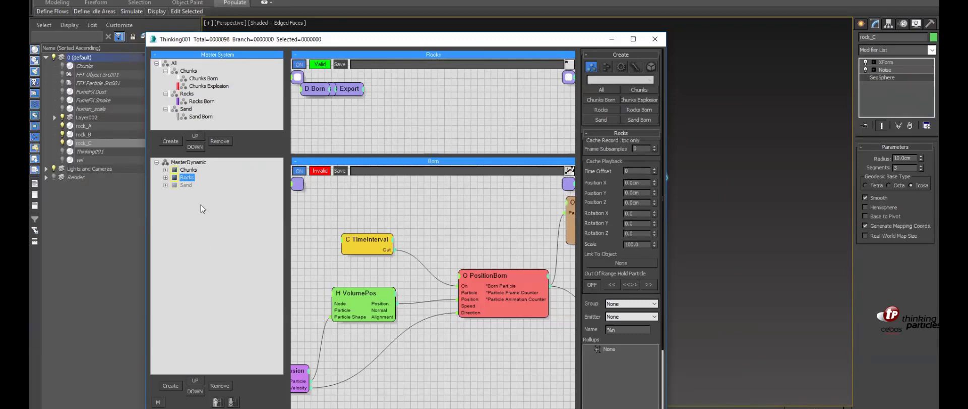
{"action": "left_click", "coordinate": [165, 185]}
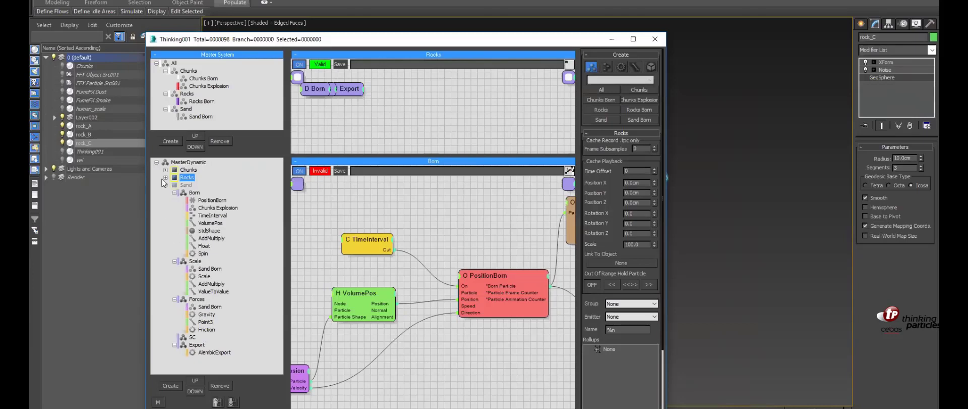
{"action": "left_click", "coordinate": [165, 177]}
{"action": "left_click", "coordinate": [194, 184]}
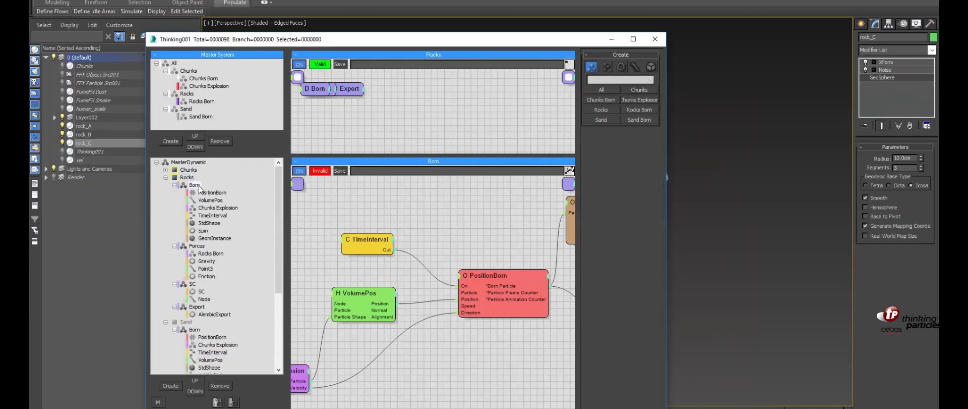
{"action": "left_click", "coordinate": [198, 246]}
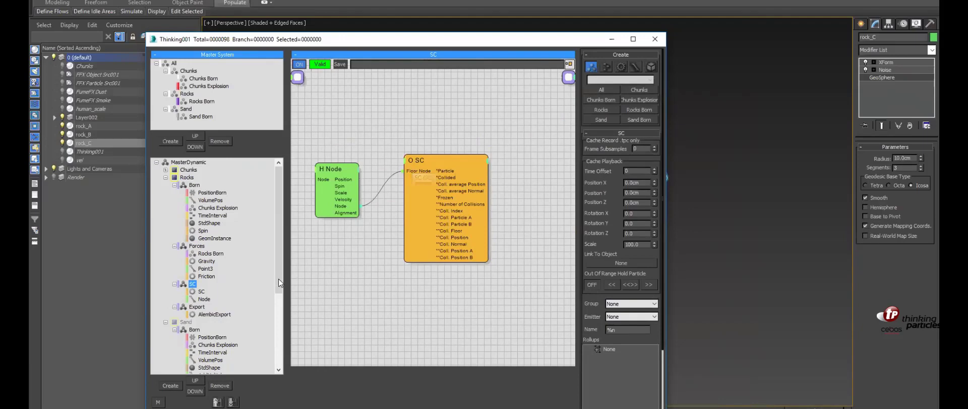
{"action": "scroll", "coordinate": [272, 310], "scroll_direction": "down", "scroll_amount": 2}
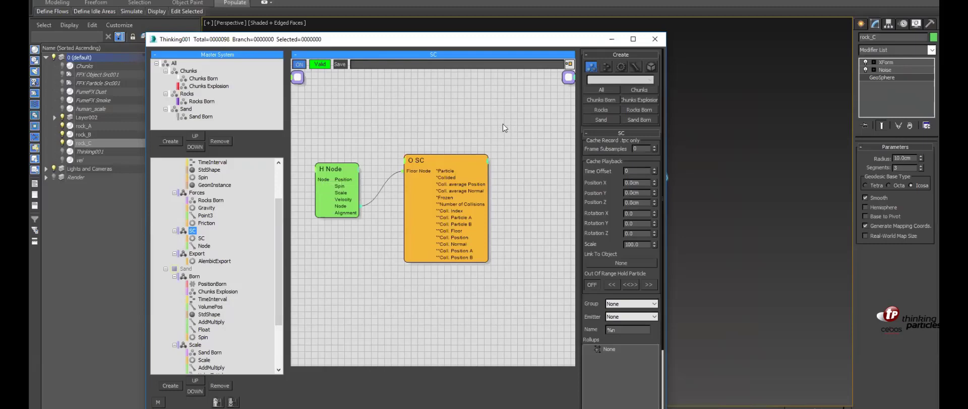
{"action": "left_click_drag", "start_coordinate": [530, 47], "coordinate": [567, 45]}
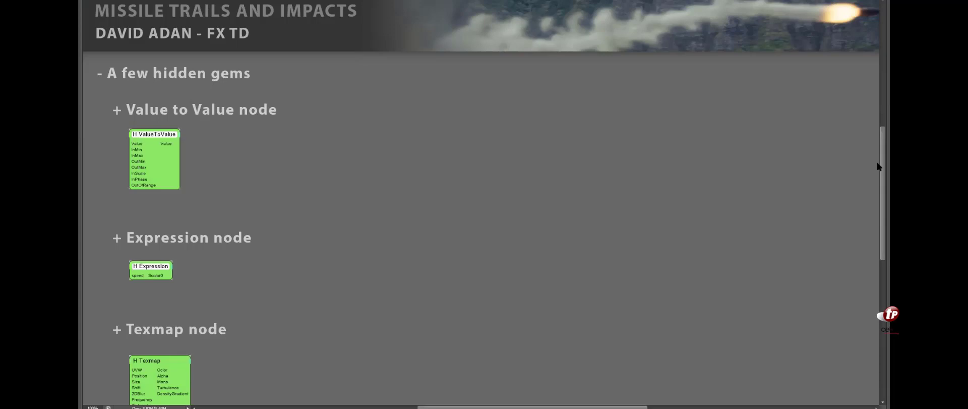
Step: Switch to the presentation document and view its notes on the Value to Value, Expression and Texmap nodes
{"action": "scroll", "coordinate": [878, 175], "scroll_direction": "down", "scroll_amount": 2}
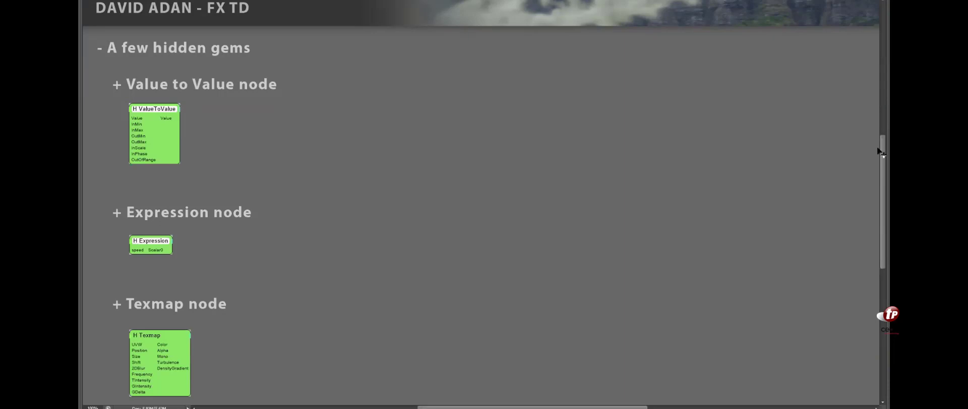
{"action": "left_click_drag", "start_coordinate": [878, 149], "coordinate": [878, 157]}
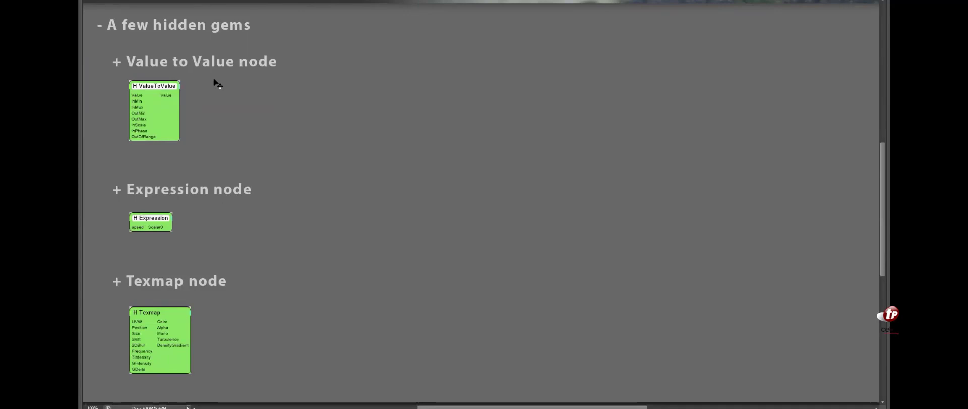
Step: Switch back to 3ds Max and open the recent scene remap values.max
{"action": "mouse_move", "coordinate": [212, 408]}
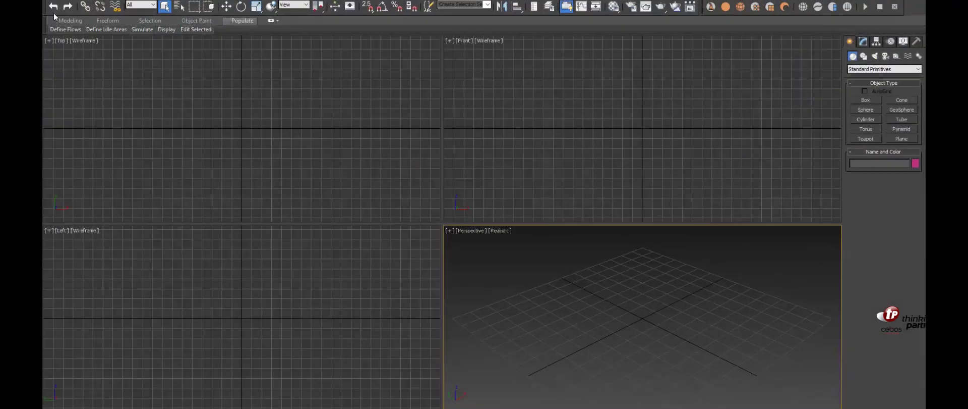
{"action": "left_click", "coordinate": [54, 14]}
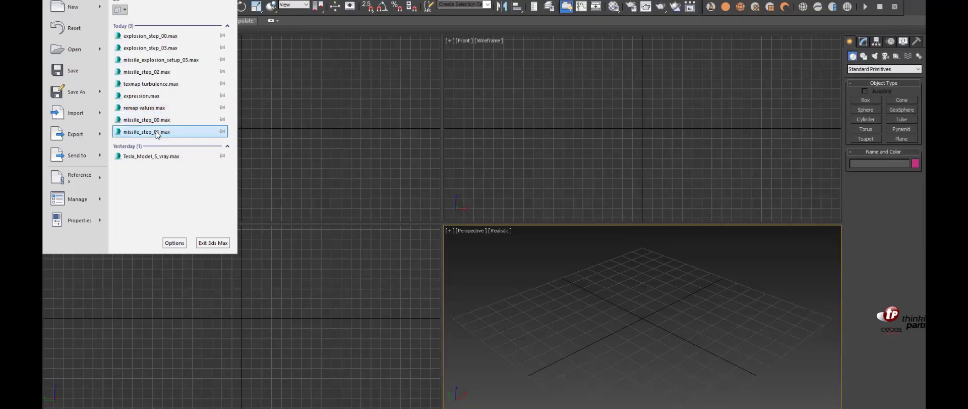
{"action": "left_click", "coordinate": [161, 118]}
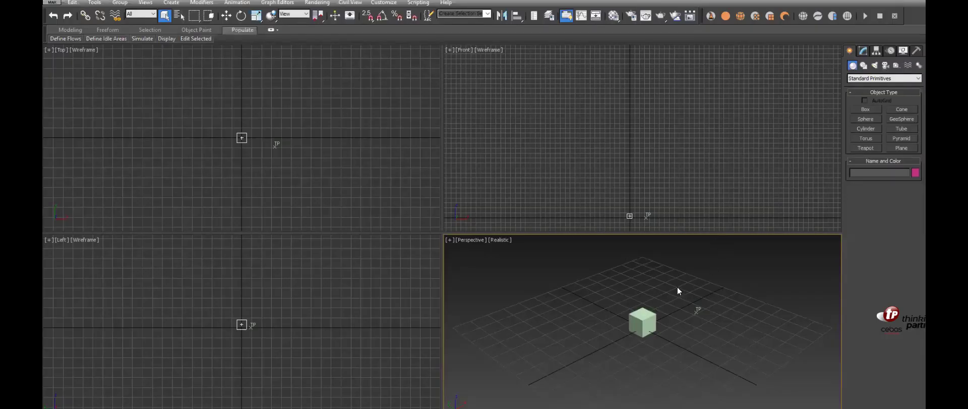
Step: Select the Thinking001 object and open its Thinking Particles properties
{"action": "left_click_drag", "start_coordinate": [728, 350], "coordinate": [728, 349]}
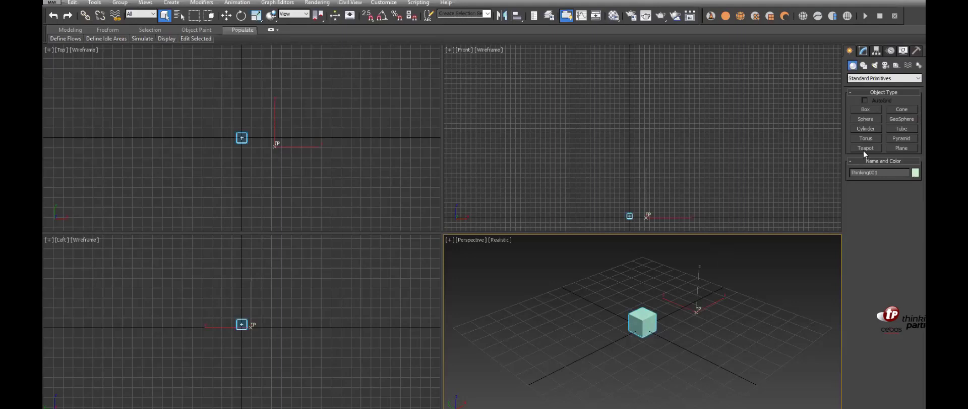
{"action": "left_click", "coordinate": [863, 51]}
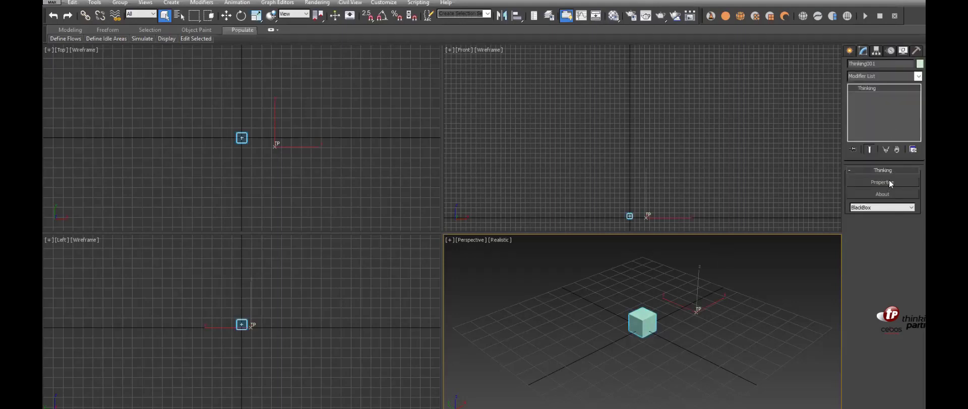
{"action": "left_click", "coordinate": [889, 181]}
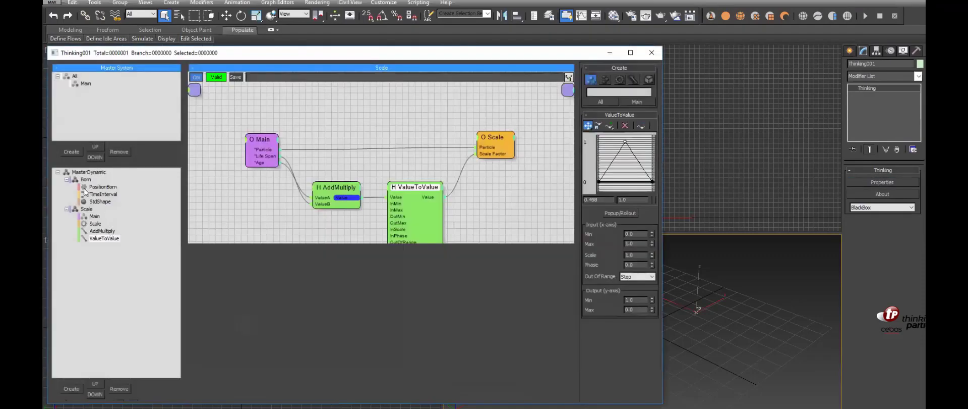
Step: Display the Born dynamic set's network and maximize the Perspective viewport beside the editor
{"action": "left_click", "coordinate": [86, 180]}
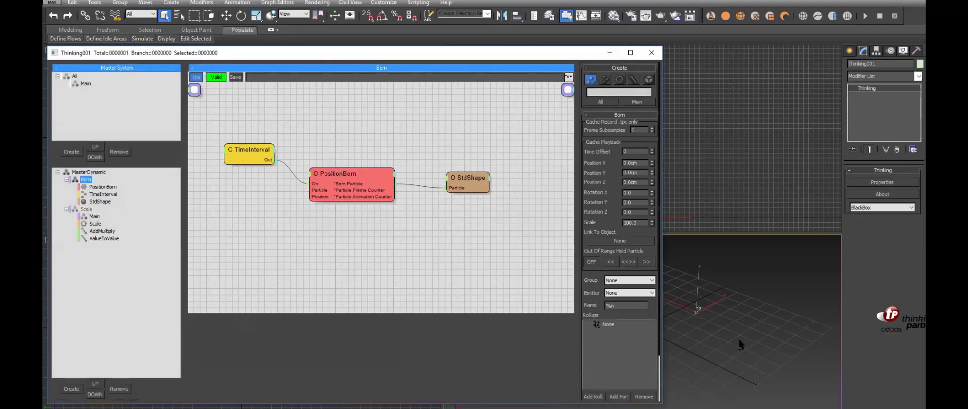
{"action": "key", "text": "alt+w"}
{"action": "middle_click_drag", "start_coordinate": [735, 277], "coordinate": [668, 246]}
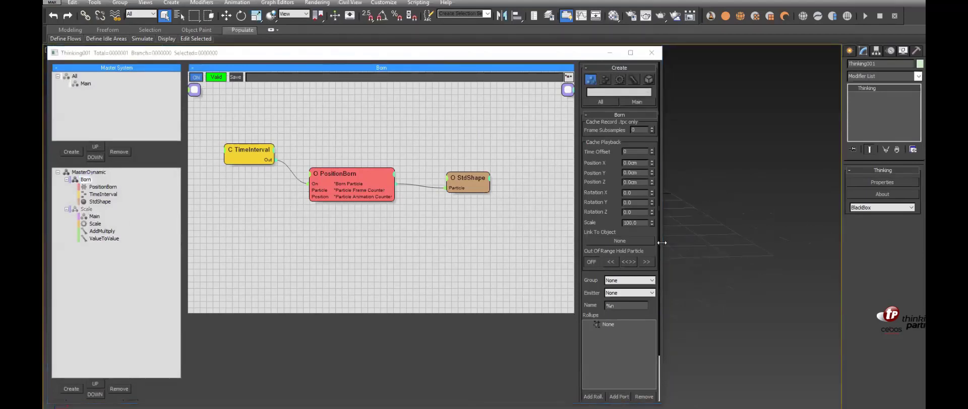
Step: Narrow the Thinking Particles editor window and reframe the Perspective view on the particle cube and grid
{"action": "left_click_drag", "start_coordinate": [663, 243], "coordinate": [504, 244]}
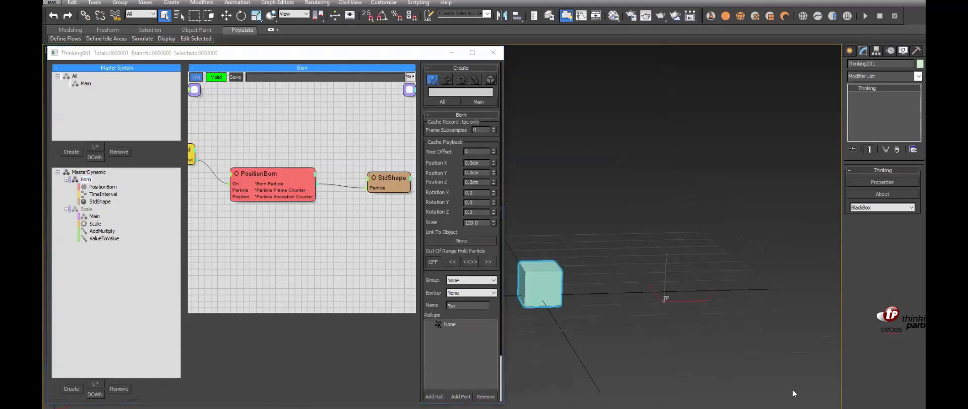
{"action": "middle_click_drag", "start_coordinate": [659, 254], "coordinate": [746, 291]}
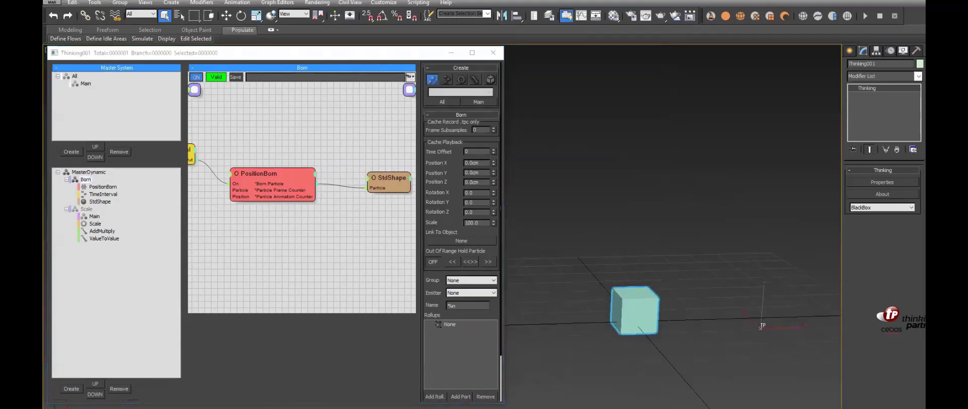
{"action": "scroll", "coordinate": [732, 162], "scroll_direction": "down", "scroll_amount": 3}
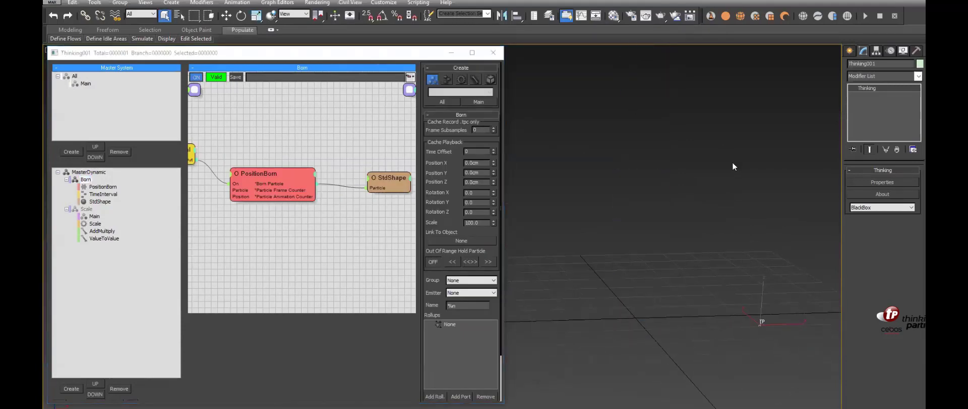
{"action": "middle_click_drag", "start_coordinate": [740, 229], "coordinate": [746, 331]}
{"action": "scroll", "coordinate": [737, 236], "scroll_direction": "down", "scroll_amount": 2}
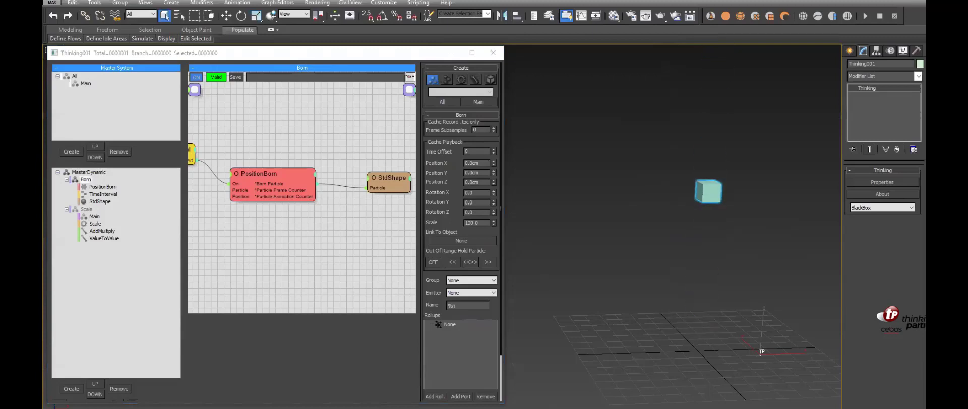
Step: Display the Scale dynamic set's network and inspect its Main and Scale nodes
{"action": "left_click", "coordinate": [87, 209]}
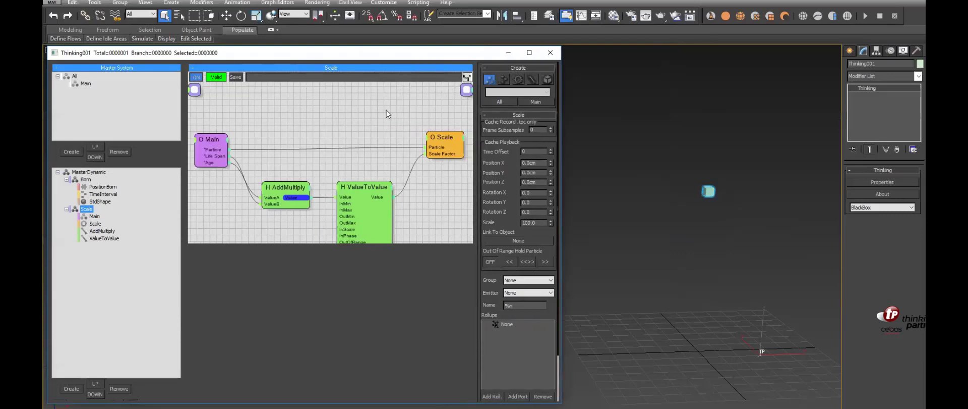
{"action": "middle_click_drag", "start_coordinate": [387, 110], "coordinate": [389, 83]}
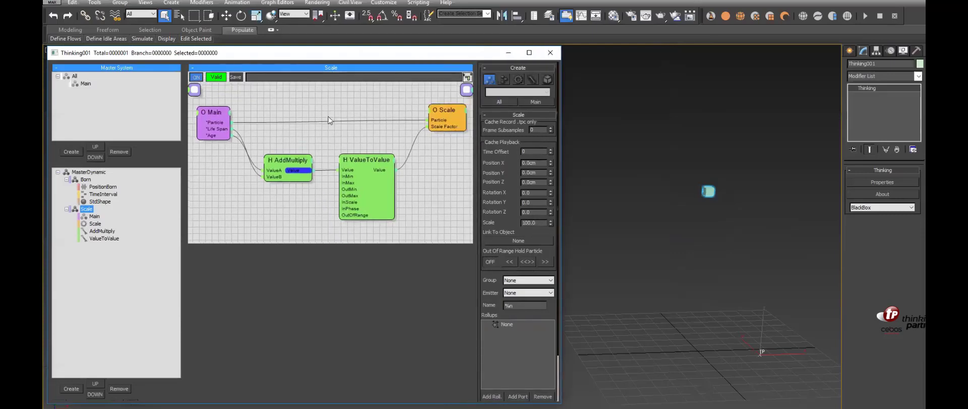
{"action": "left_click", "coordinate": [209, 111]}
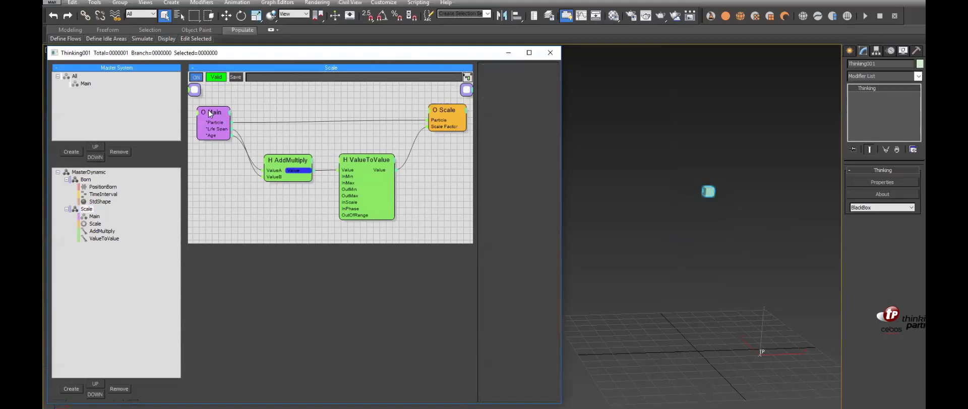
{"action": "left_click", "coordinate": [445, 110]}
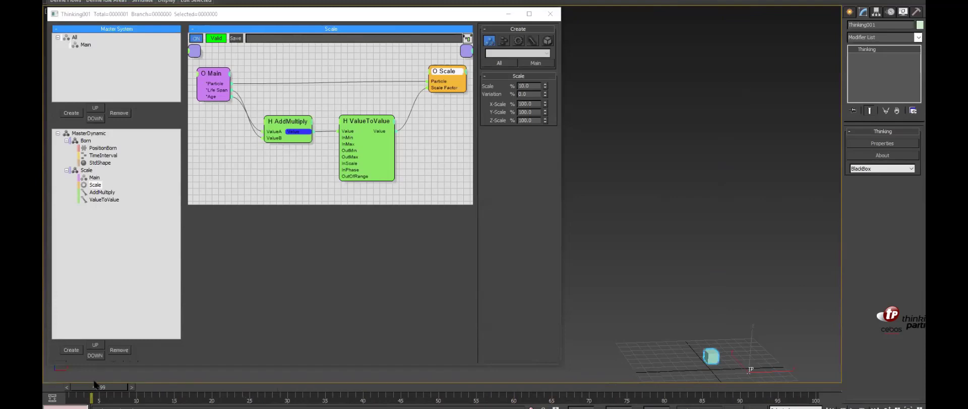
Step: Scrub back and forth through roughly the first half of the timeline to check how the particle scales
{"action": "left_click_drag", "start_coordinate": [94, 384], "coordinate": [424, 398]}
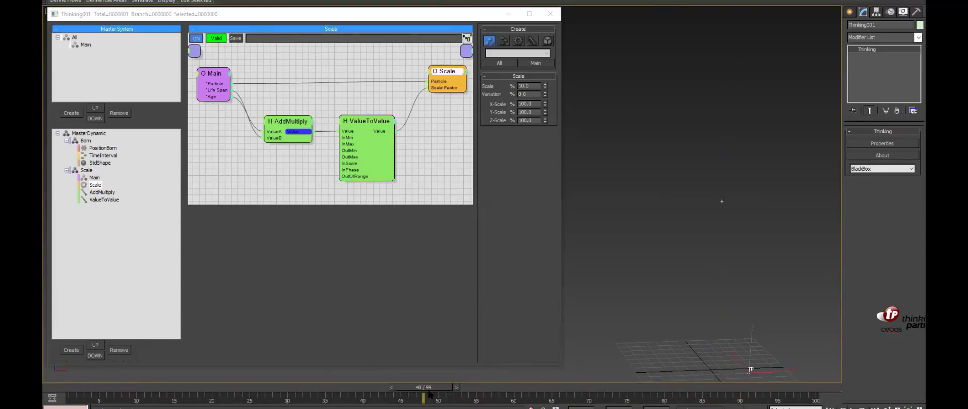
{"action": "left_click_drag", "start_coordinate": [433, 387], "coordinate": [212, 386]}
{"action": "left_click_drag", "start_coordinate": [297, 377], "coordinate": [295, 376]}
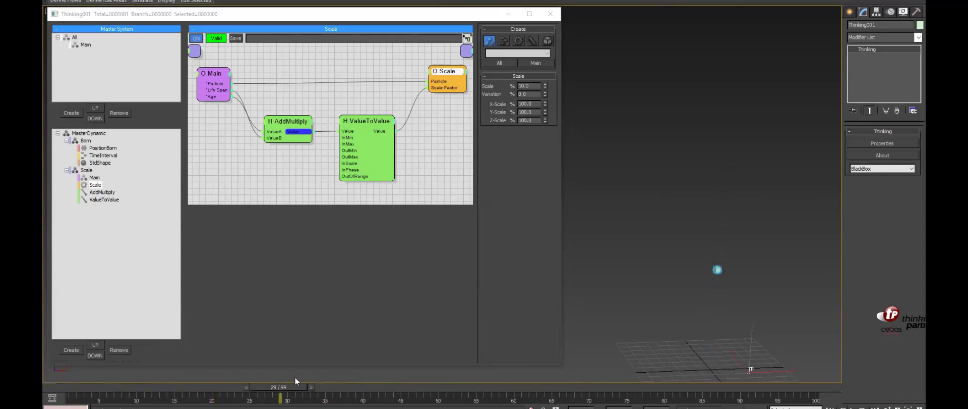
Step: Check the PositionBorn node's Life Span and the AddMultiply node's operation in the Scale set
{"action": "left_click", "coordinate": [368, 121]}
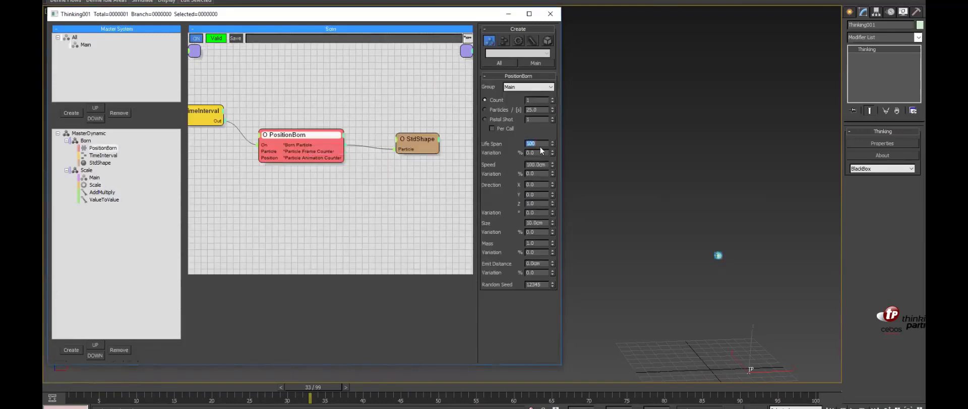
{"action": "left_click", "coordinate": [87, 170]}
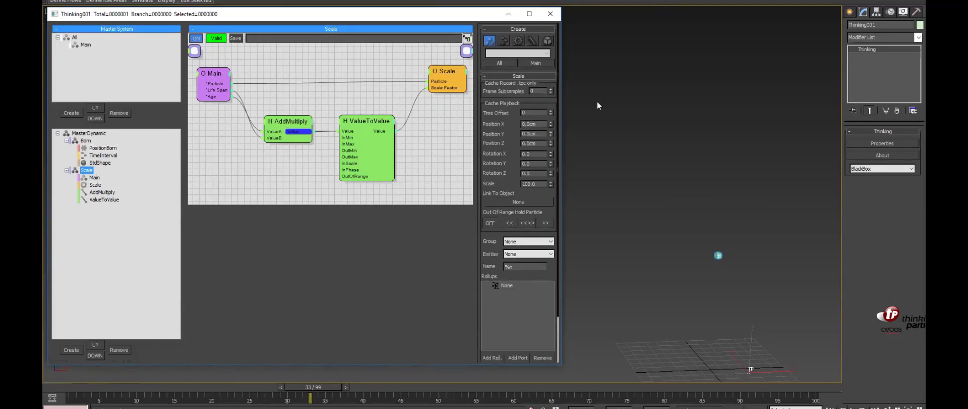
{"action": "mouse_move", "coordinate": [292, 119]}
{"action": "left_mouse_down"}
{"action": "mouse_move", "coordinate": [284, 126]}
{"action": "mouse_move", "coordinate": [290, 120]}
{"action": "left_mouse_up"}
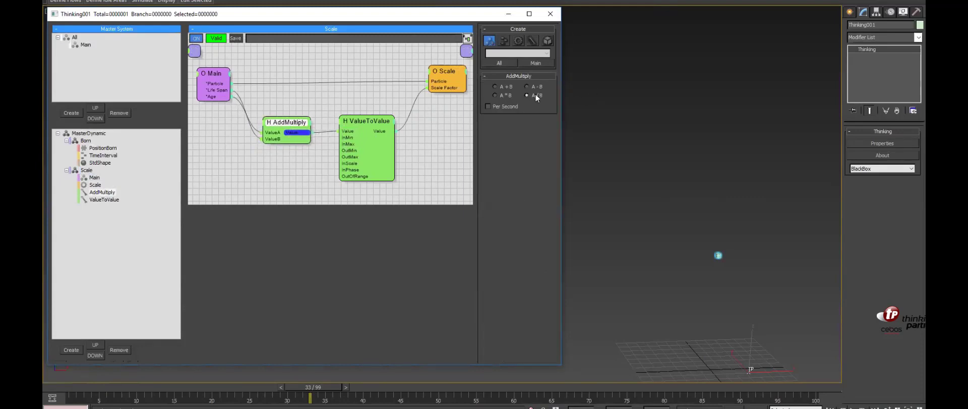
Step: Check the Write To Debug Log option on AddMultiply's Value output, and turn on the MasterDynamic Debug Log Window
{"action": "right_click", "coordinate": [298, 135]}
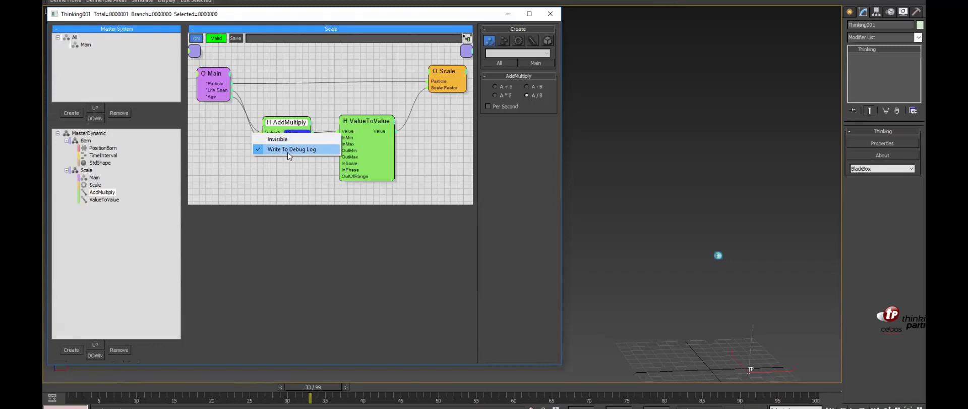
{"action": "left_click", "coordinate": [300, 174]}
{"action": "left_click", "coordinate": [301, 171]}
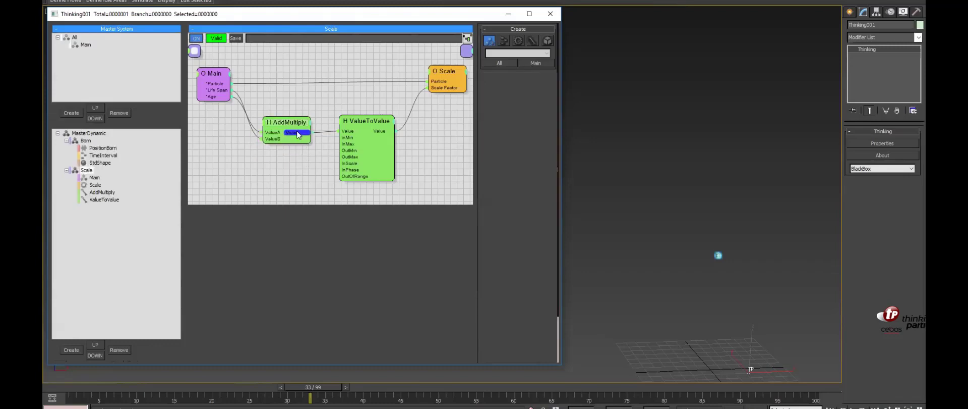
{"action": "left_click", "coordinate": [90, 133]}
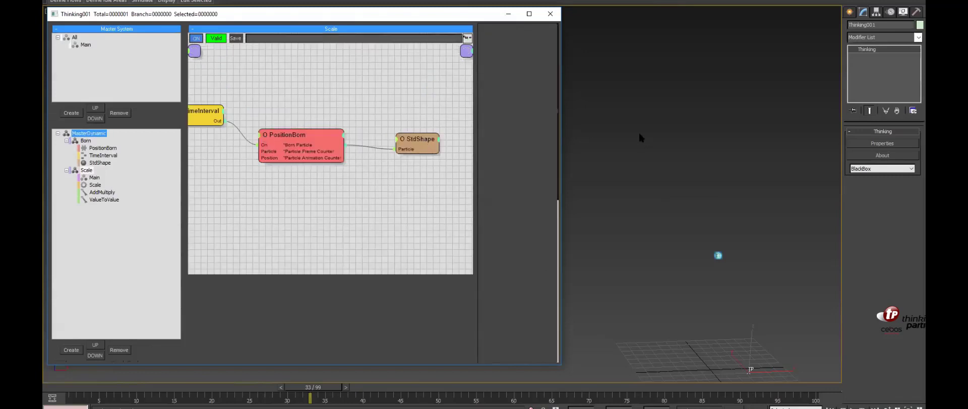
{"action": "left_click", "coordinate": [488, 126]}
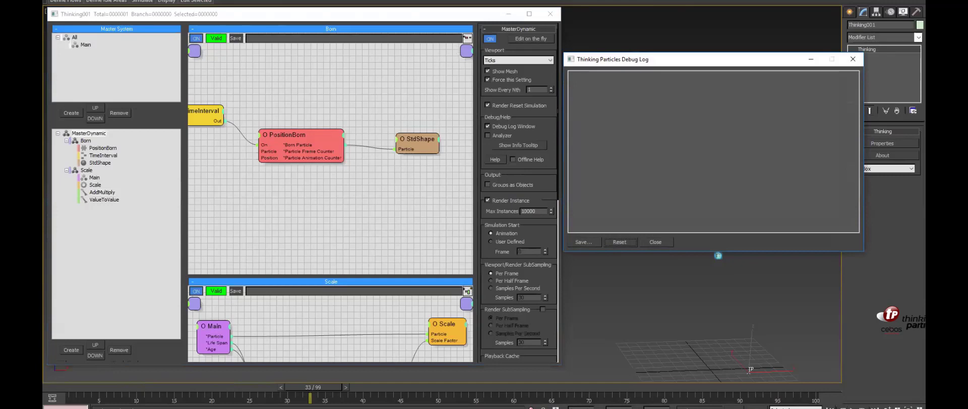
Step: Play and scrub the animation from start to end while reading AddMultiply's values in the debug log, and close the log
{"action": "left_click", "coordinate": [831, 407]}
{"action": "left_click", "coordinate": [852, 407]}
{"action": "left_click", "coordinate": [852, 407]}
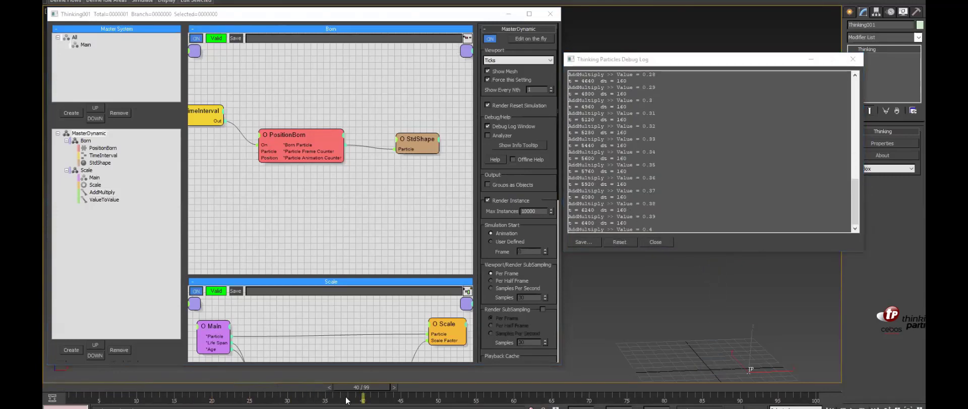
{"action": "left_click", "coordinate": [69, 393]}
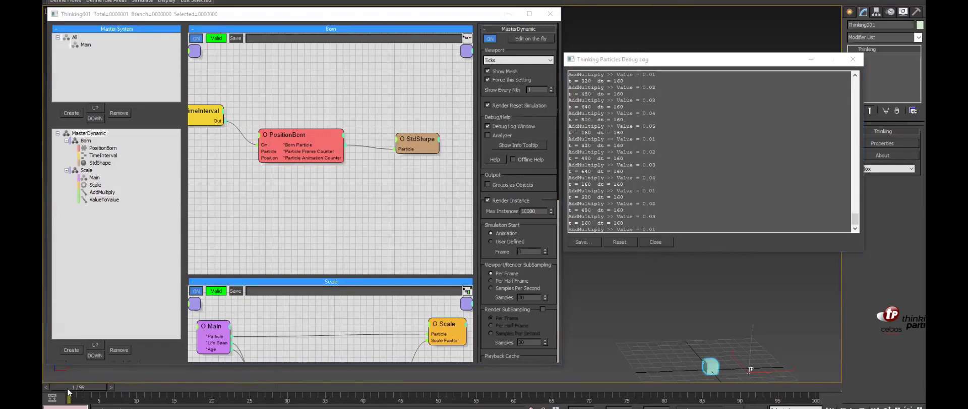
{"action": "left_click_drag", "start_coordinate": [73, 388], "coordinate": [824, 403]}
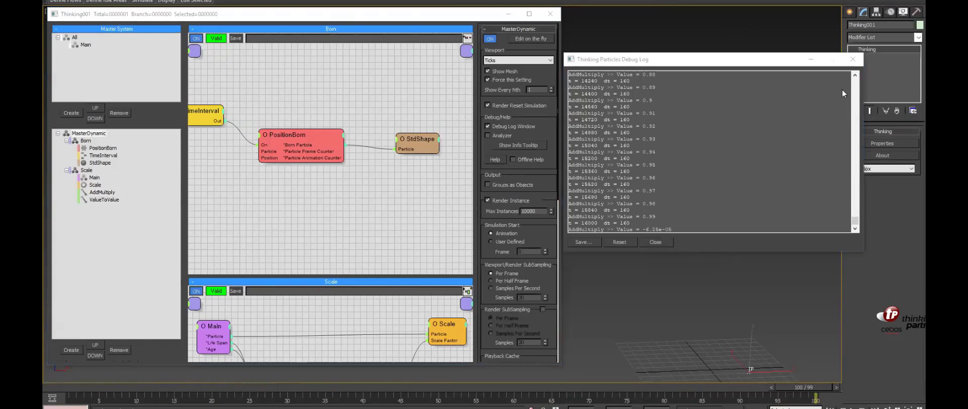
{"action": "left_click", "coordinate": [854, 60]}
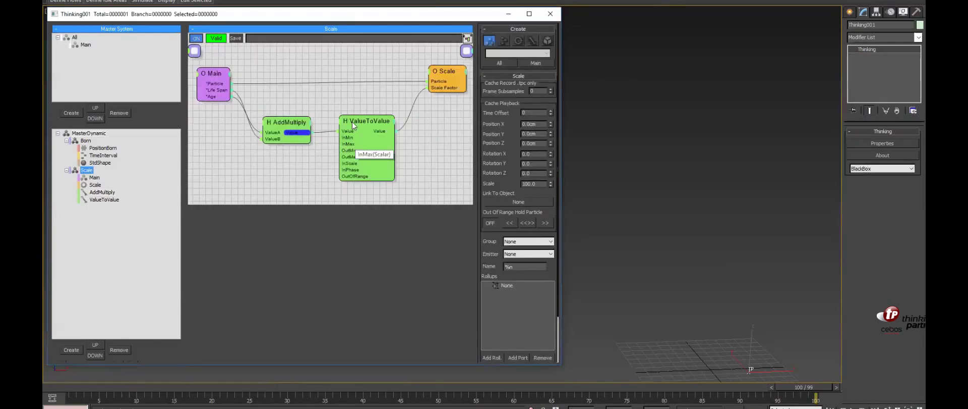
Step: Select the ValueToValue node and examine its curve and its input Min, Max, Scale and Phase settings
{"action": "left_click", "coordinate": [359, 121]}
{"action": "left_click_drag", "start_coordinate": [359, 127], "coordinate": [357, 127]}
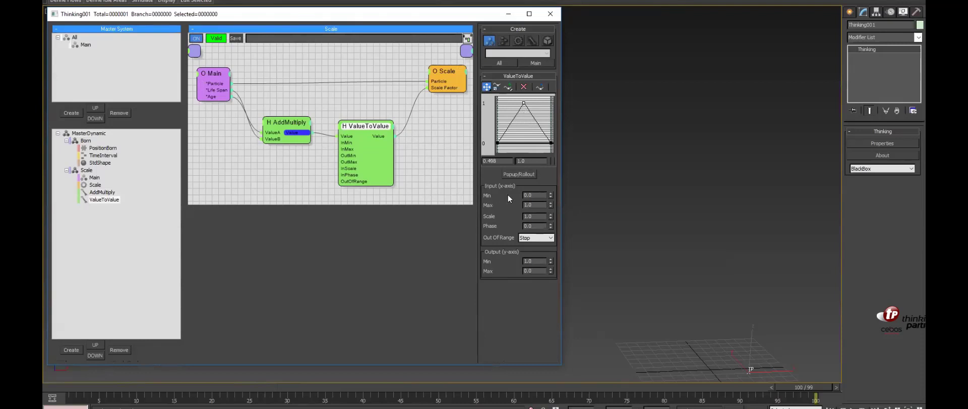
{"action": "left_click", "coordinate": [538, 196]}
{"action": "left_click", "coordinate": [538, 205]}
{"action": "left_click", "coordinate": [537, 216]}
{"action": "left_click", "coordinate": [540, 225]}
{"action": "left_click", "coordinate": [555, 142]}
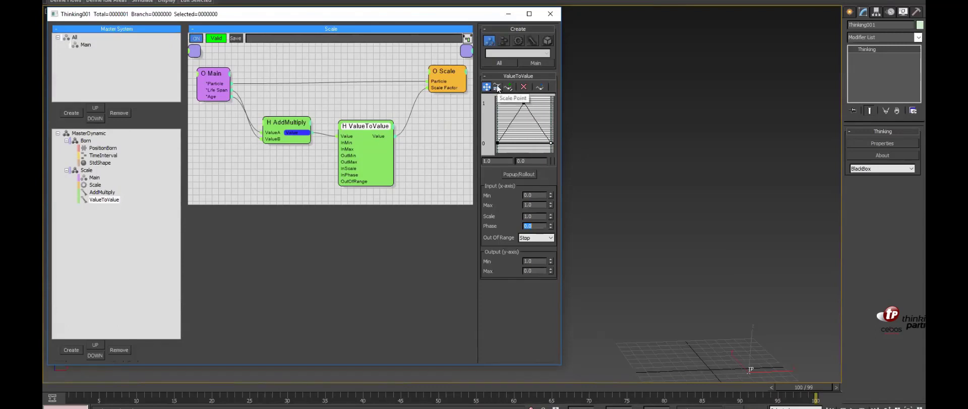
Step: Turn the ValueToValue curve into a ramp by deleting its middle point and raising its end point to about 1.1, and preview the animation
{"action": "left_click_drag", "start_coordinate": [516, 97], "coordinate": [556, 99]}
{"action": "left_click", "coordinate": [525, 87]}
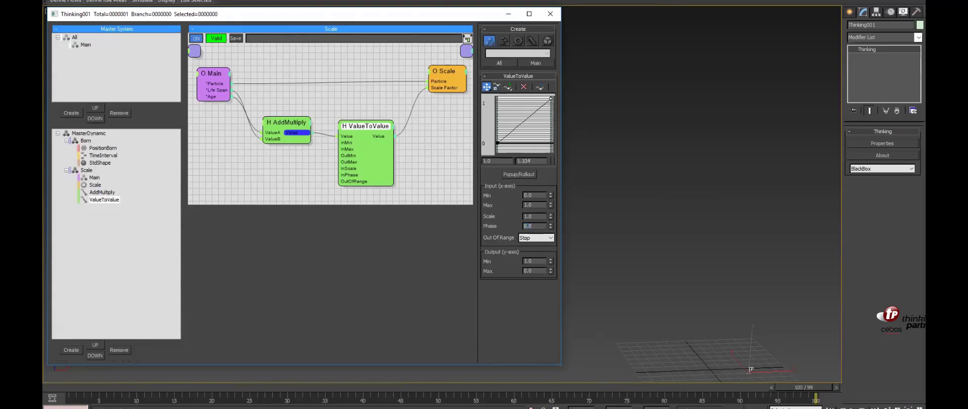
{"action": "left_click", "coordinate": [830, 407]}
{"action": "left_click", "coordinate": [853, 407]}
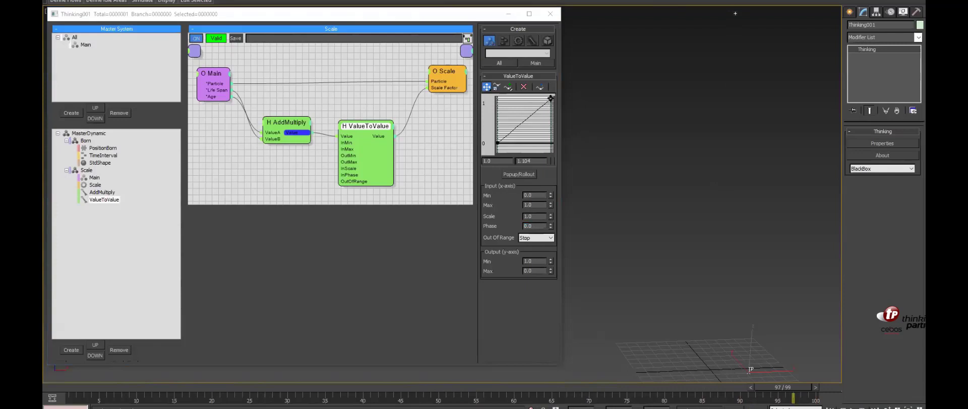
Step: Lower the ValueToValue curve's end point to about 0.04, insert a peak at about 0.4, 1.07, and scrub to check it
{"action": "left_click_drag", "start_coordinate": [551, 99], "coordinate": [556, 140]}
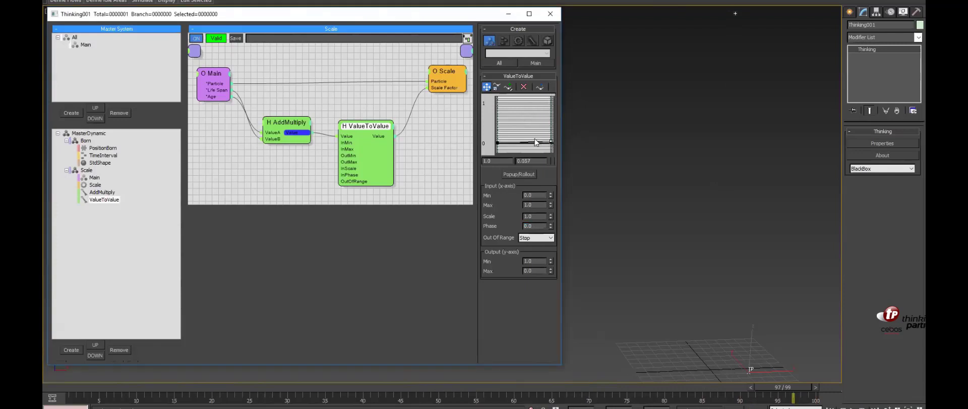
{"action": "left_click", "coordinate": [523, 142]}
{"action": "left_click", "coordinate": [507, 87]}
{"action": "left_click", "coordinate": [525, 142]}
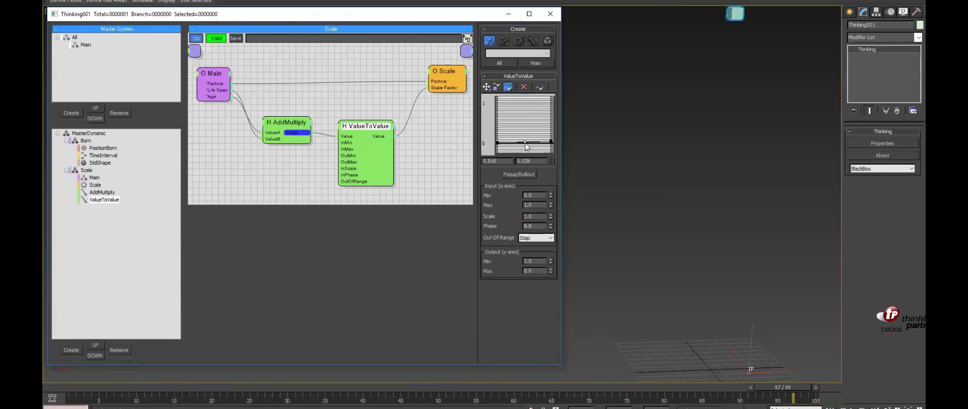
{"action": "left_click", "coordinate": [487, 86]}
{"action": "left_click_drag", "start_coordinate": [525, 142], "coordinate": [520, 100]}
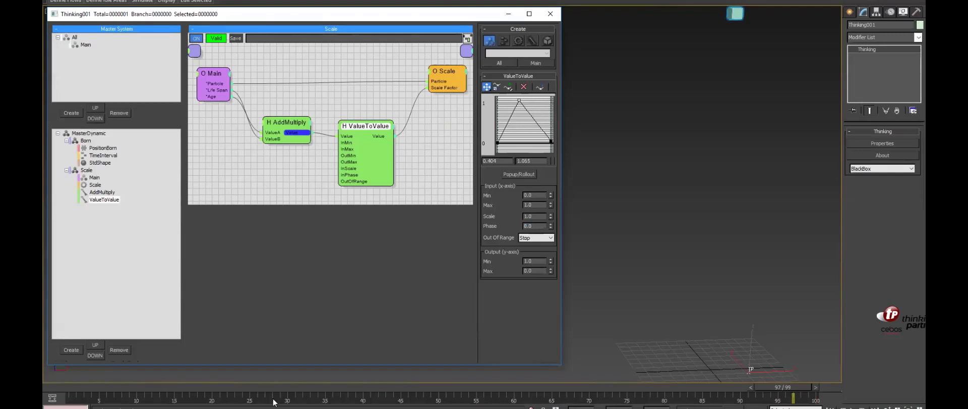
{"action": "left_click_drag", "start_coordinate": [790, 389], "coordinate": [680, 390]}
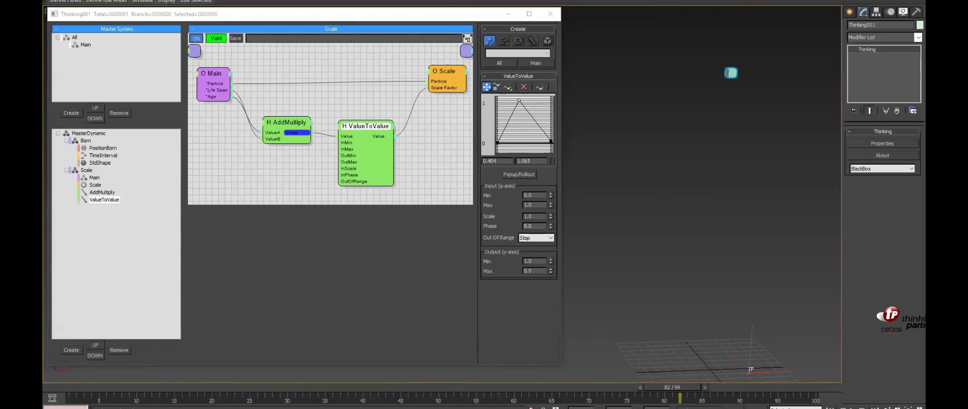
Step: Open the scene expression.max from the project folder
{"action": "key", "text": "alt+f"}
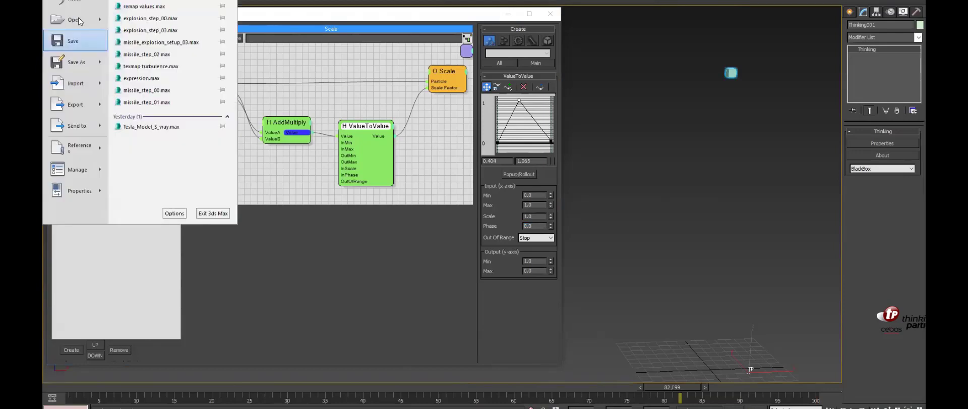
{"action": "mouse_move", "coordinate": [80, 21]}
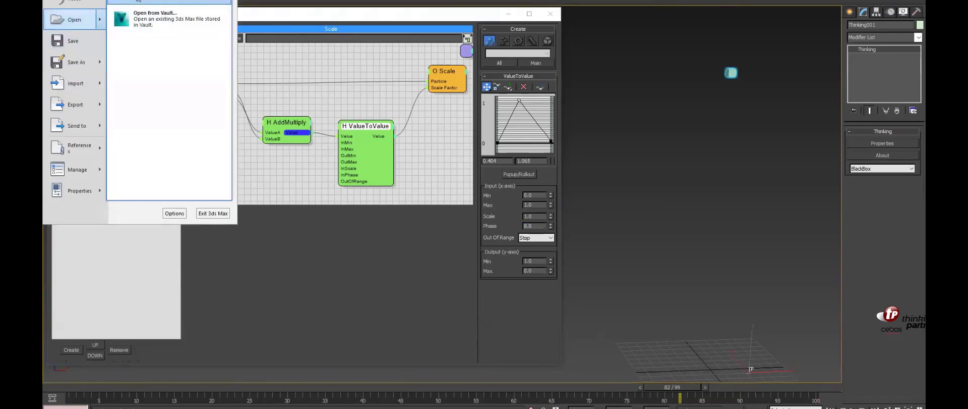
{"action": "left_click", "coordinate": [493, 210]}
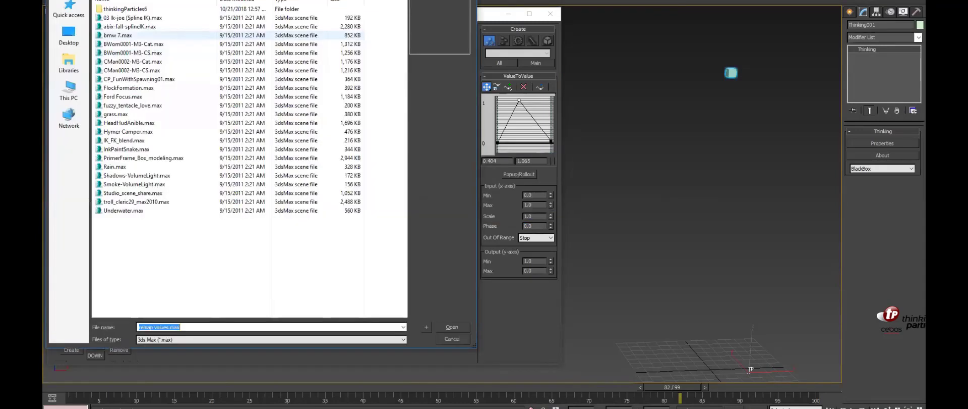
{"action": "left_click", "coordinate": [63, 92]}
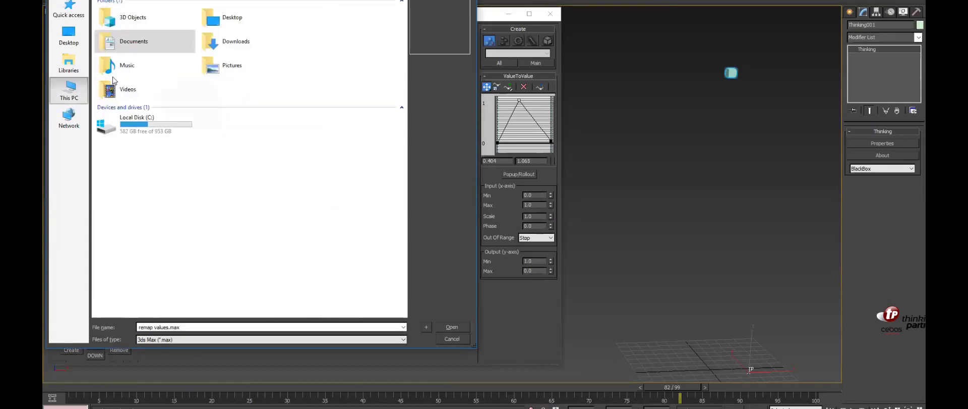
{"action": "double_click", "coordinate": [120, 19]}
{"action": "double_click", "coordinate": [120, 9]}
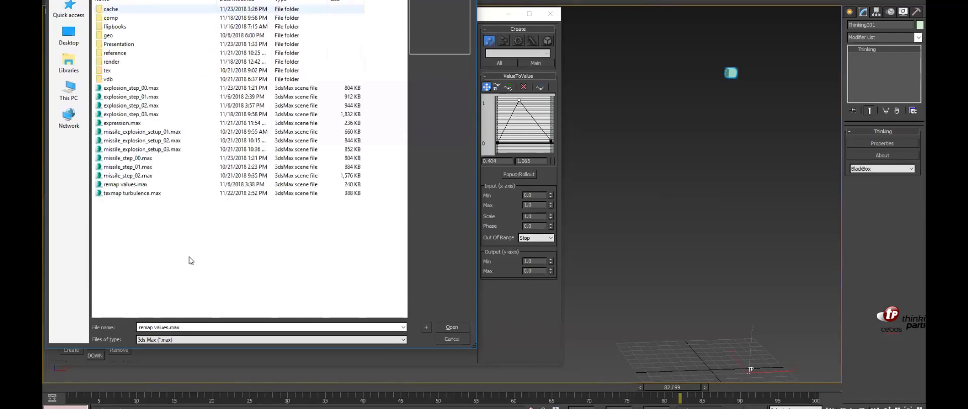
{"action": "left_click", "coordinate": [120, 125]}
{"action": "double_click", "coordinate": [151, 124]}
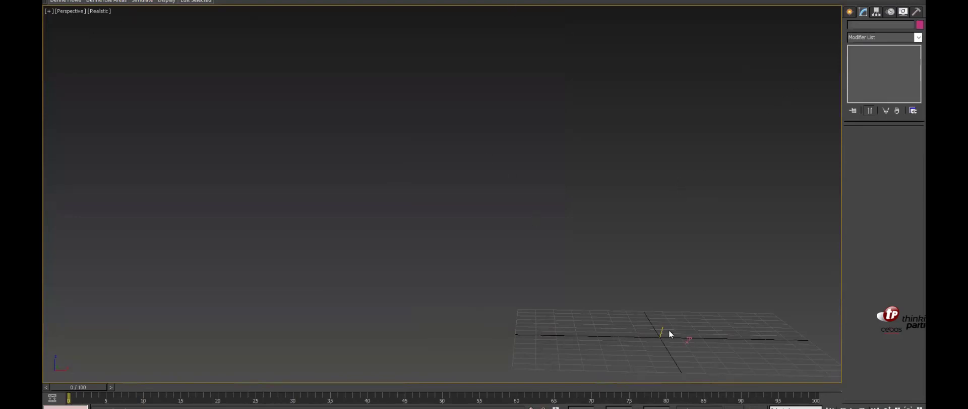
Step: Open the properties of the Thinking Particles object and view the contents of its Sort and Born dynamic sets
{"action": "left_click_drag", "start_coordinate": [704, 353], "coordinate": [704, 353]}
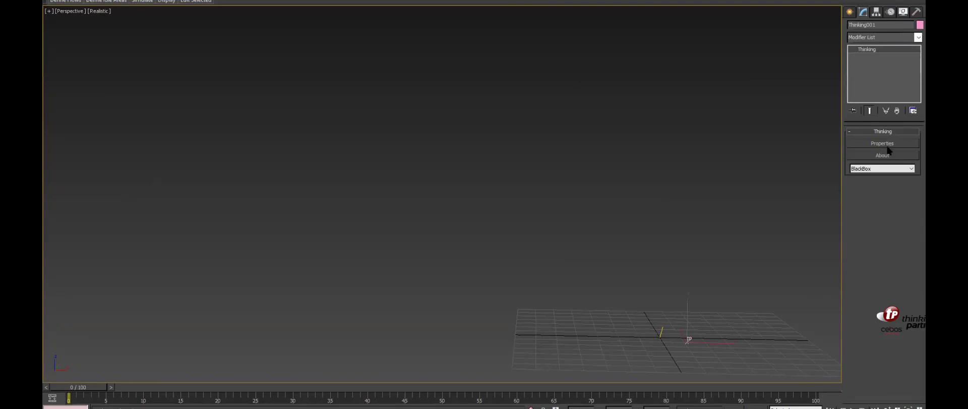
{"action": "left_click", "coordinate": [888, 145]}
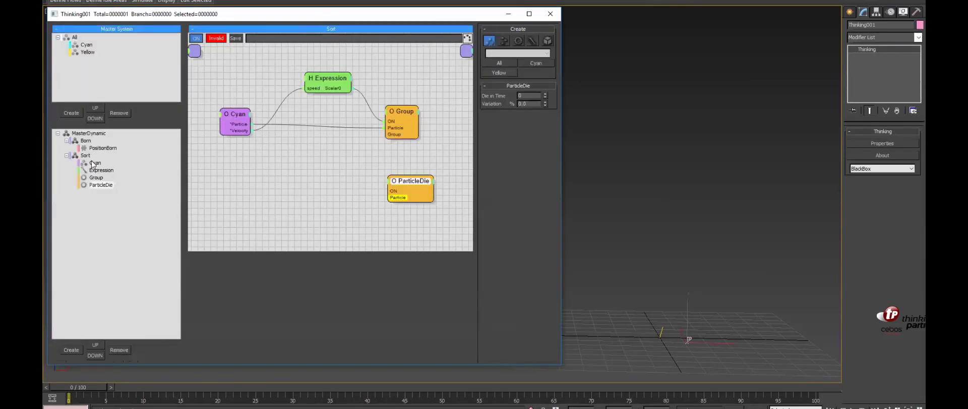
{"action": "left_click", "coordinate": [85, 155]}
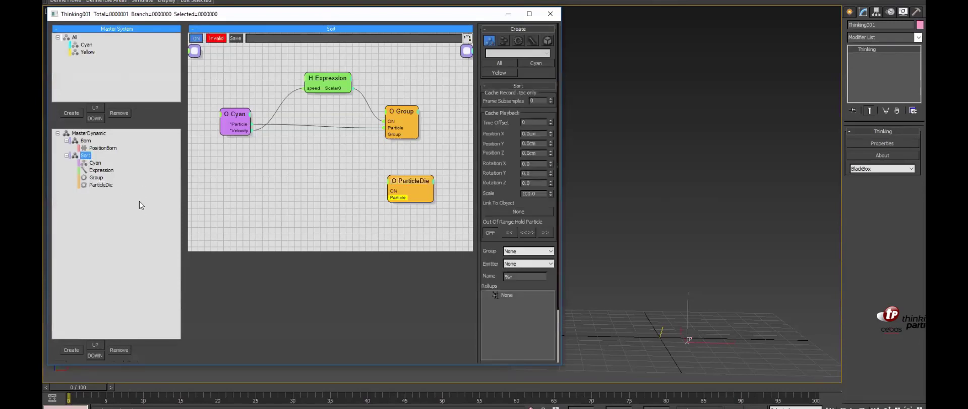
{"action": "left_click", "coordinate": [89, 141]}
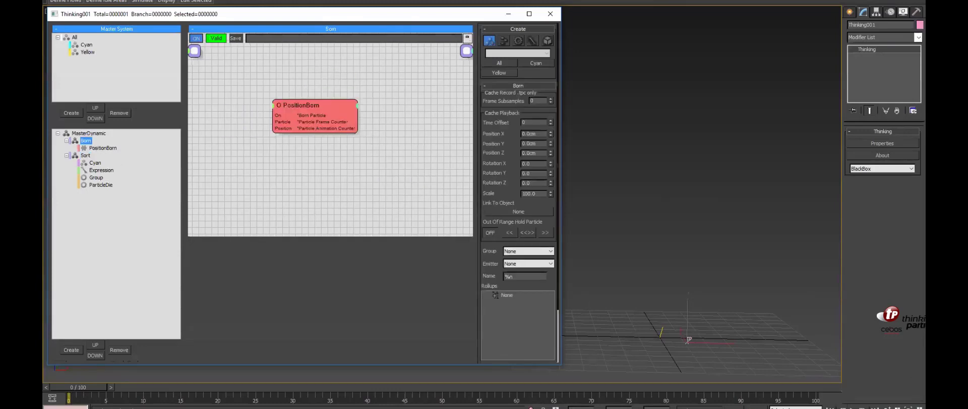
Step: Preview the animation with the Sort dynamic set disabled and examine the PositionBorn node's emission settings
{"action": "left_click", "coordinate": [852, 407]}
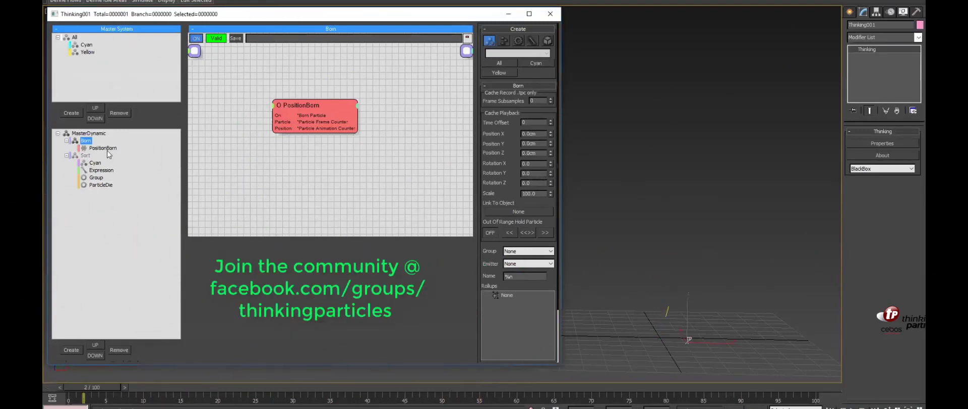
{"action": "left_click", "coordinate": [273, 108]}
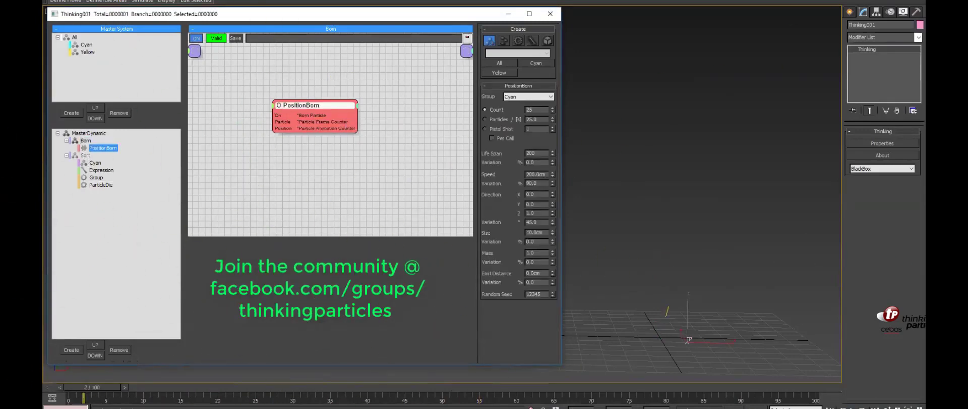
{"action": "left_click", "coordinate": [852, 407]}
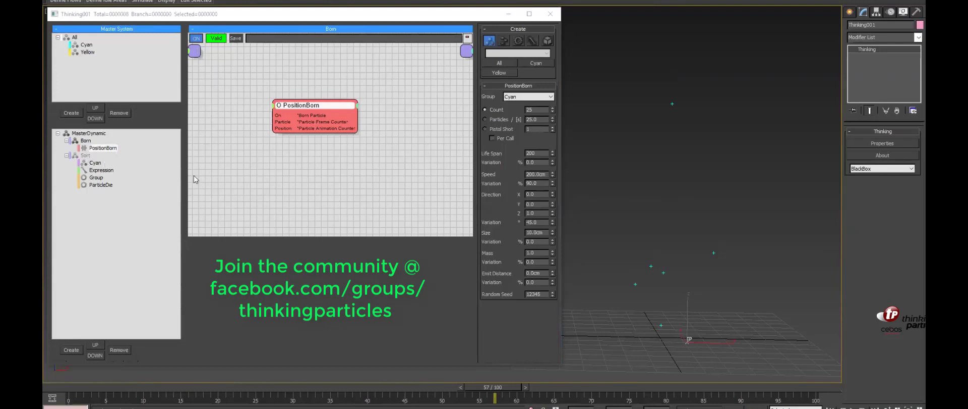
Step: Re-enable and open the Sort dynamic set, and shift its Cyan and Expression nodes slightly to space out the graph
{"action": "left_click", "coordinate": [85, 156]}
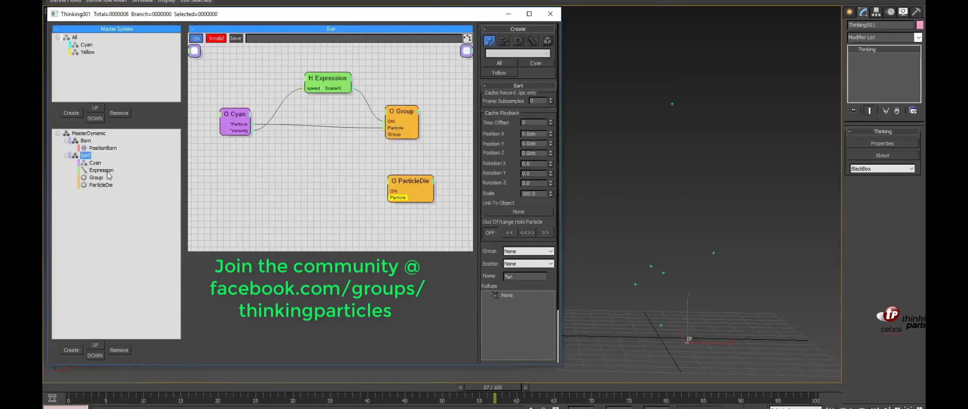
{"action": "left_click_drag", "start_coordinate": [232, 118], "coordinate": [225, 118]}
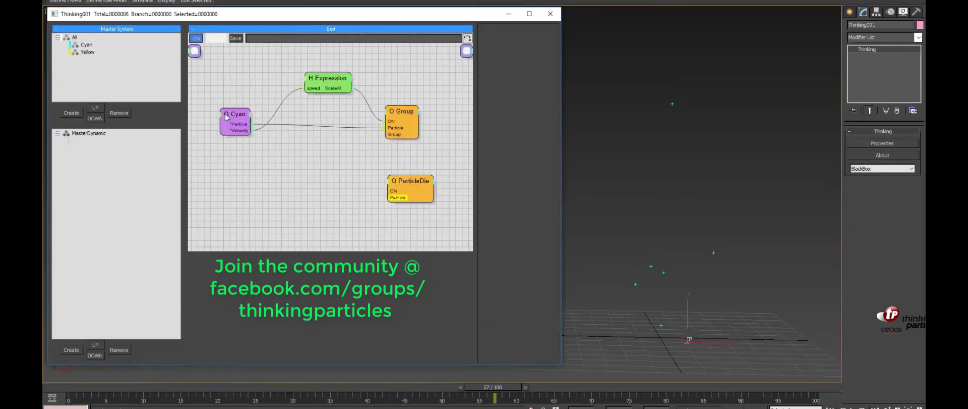
{"action": "left_click_drag", "start_coordinate": [328, 78], "coordinate": [318, 72]}
Step: Check the Group node's target group and the display settings of the Cyan and Yellow particle groups
{"action": "left_click", "coordinate": [402, 113]}
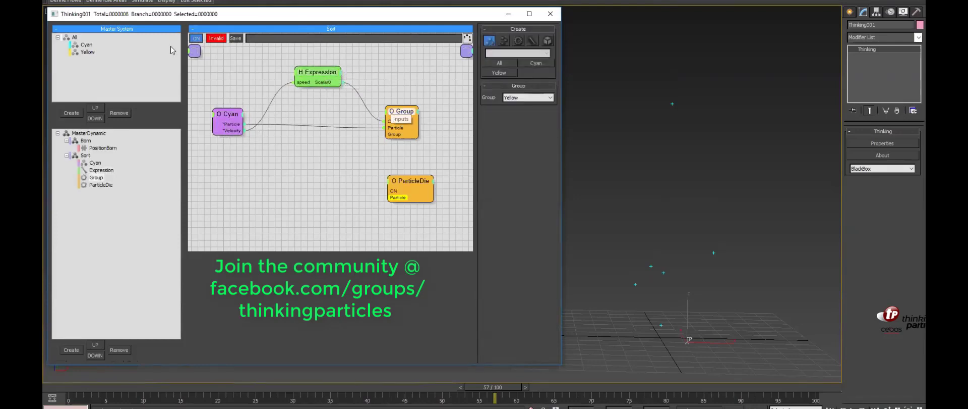
{"action": "left_click", "coordinate": [87, 45]}
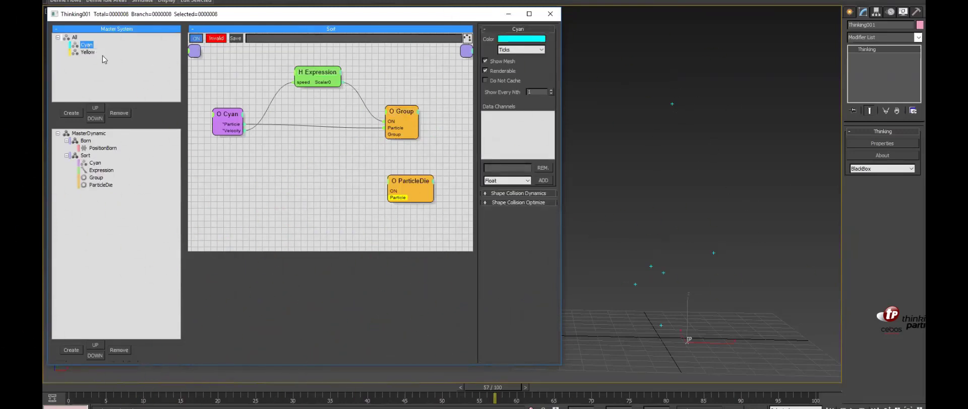
{"action": "left_click", "coordinate": [88, 51]}
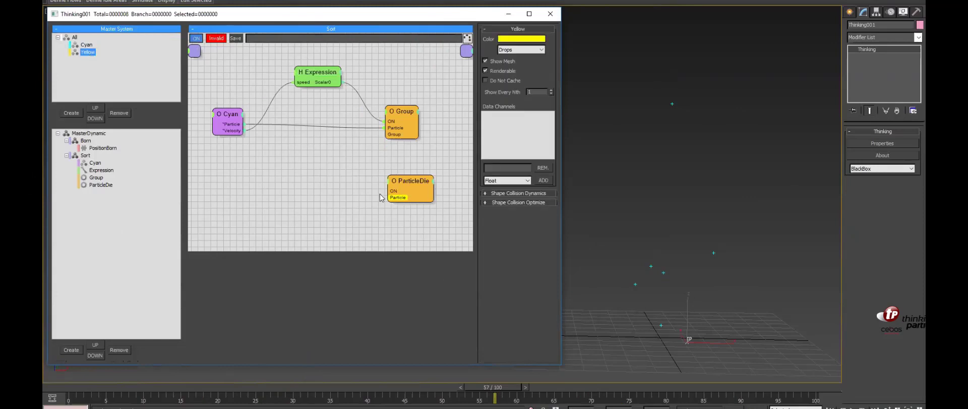
Step: Examine the Expression node's formula and scrub the animation to frame 81 to see how it sorts the particles
{"action": "left_click", "coordinate": [320, 74]}
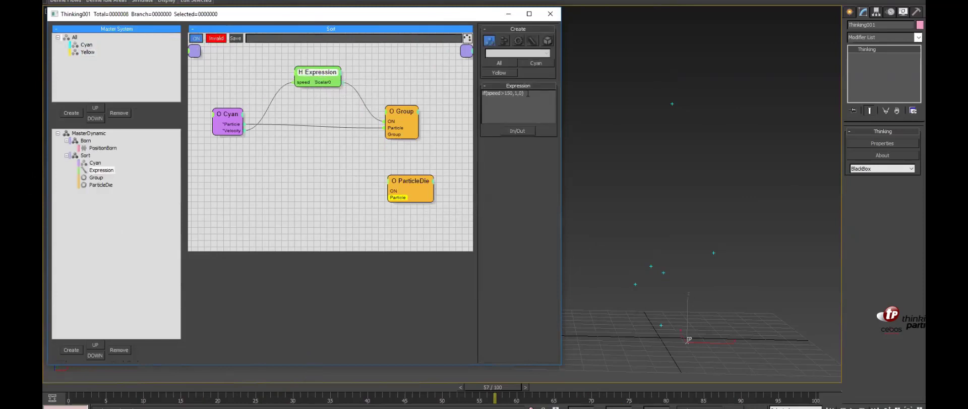
{"action": "left_click_drag", "start_coordinate": [524, 94], "coordinate": [477, 93]}
{"action": "left_click", "coordinate": [525, 387]}
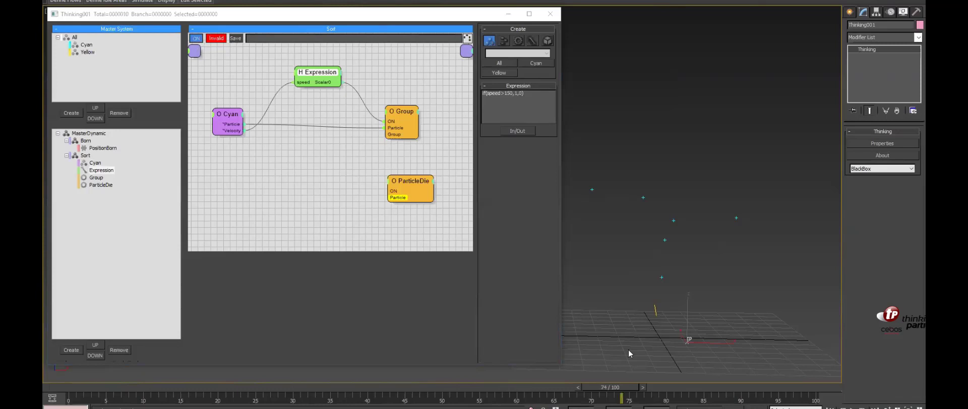
{"action": "left_click_drag", "start_coordinate": [625, 388], "coordinate": [515, 401]}
{"action": "left_click_drag", "start_coordinate": [424, 370], "coordinate": [668, 388]}
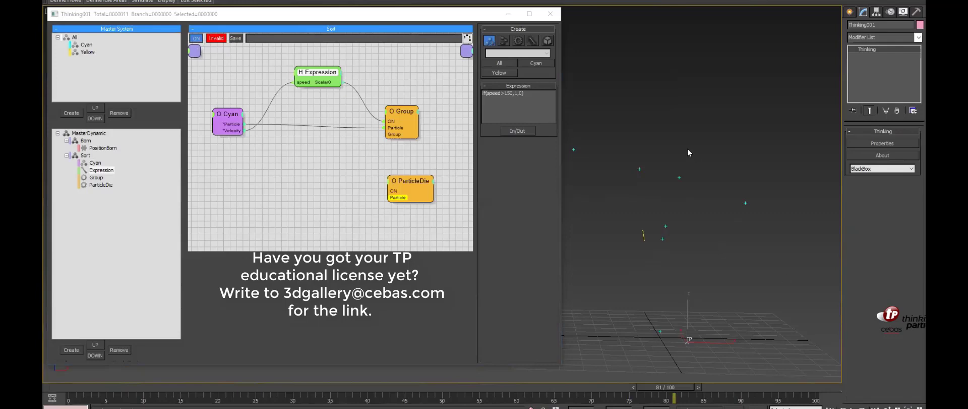
Step: Review the speed condition in the Expression node together with the connected Group and Cyan nodes
{"action": "left_click_drag", "start_coordinate": [533, 96], "coordinate": [480, 95]}
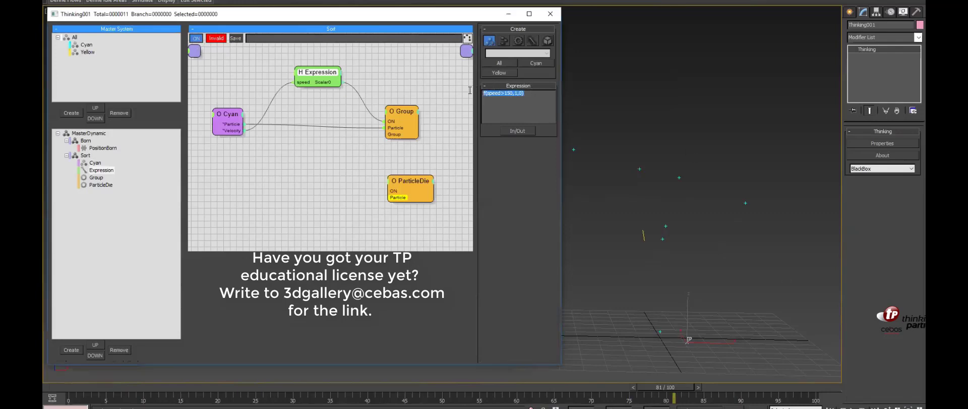
{"action": "left_click", "coordinate": [486, 101]}
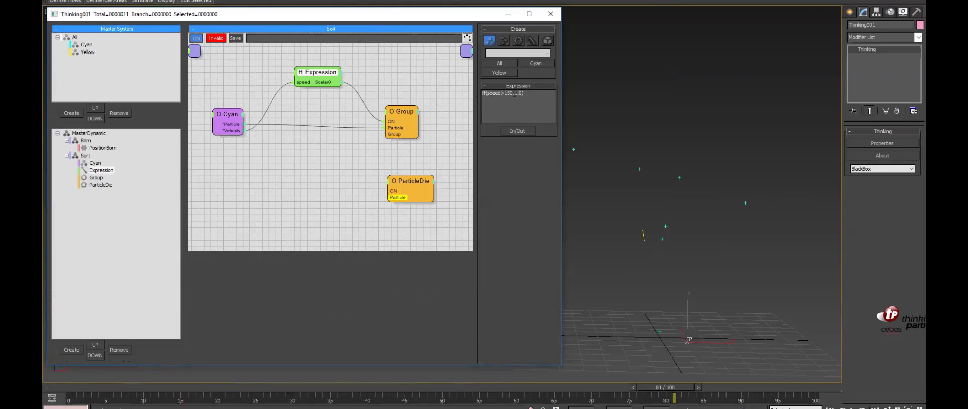
{"action": "left_click", "coordinate": [398, 113]}
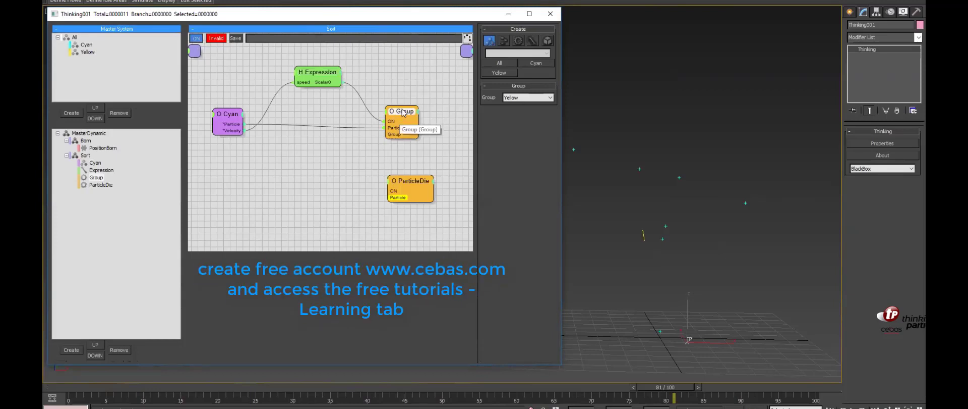
{"action": "left_click", "coordinate": [229, 117]}
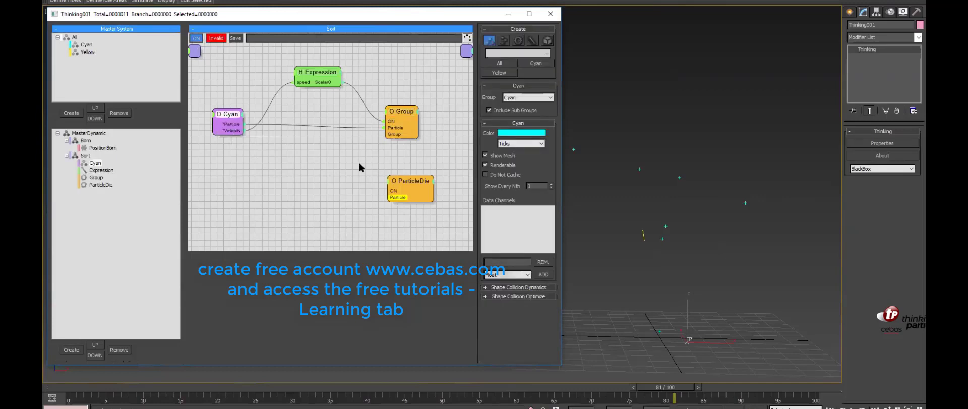
{"action": "left_click", "coordinate": [316, 74]}
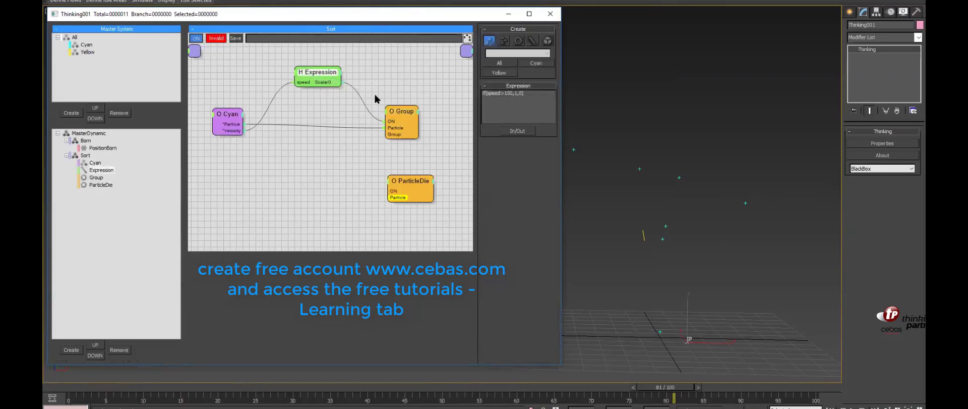
Step: Add a second Scalar input to the Expression node and highlight the speed variable in its formula
{"action": "left_click", "coordinate": [510, 133]}
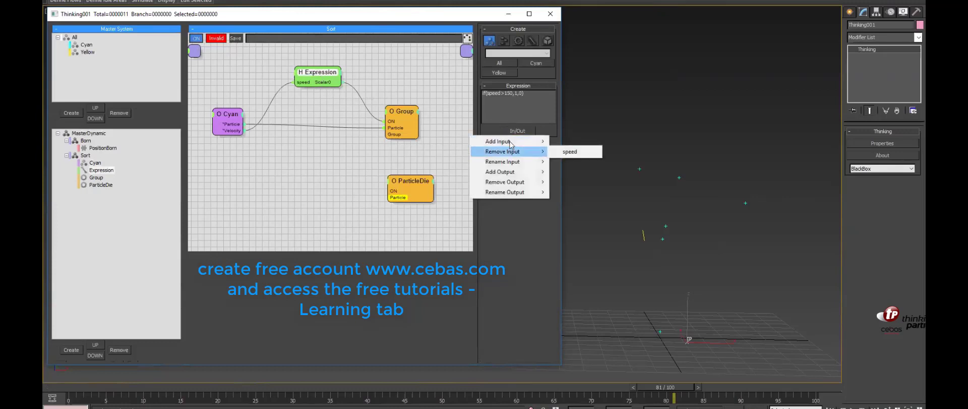
{"action": "mouse_move", "coordinate": [512, 142]}
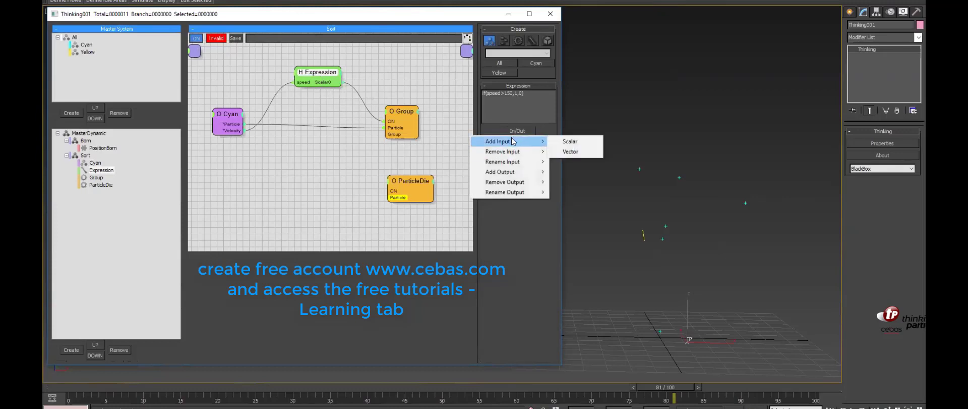
{"action": "left_click", "coordinate": [570, 141]}
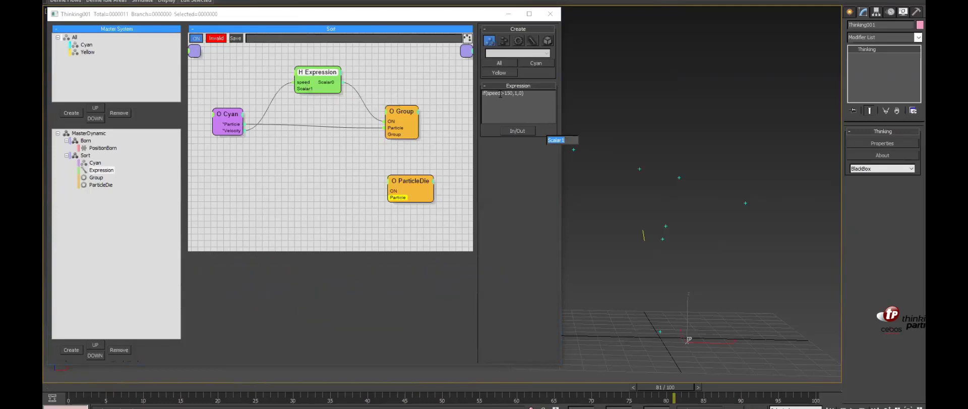
{"action": "left_click_drag", "start_coordinate": [500, 94], "coordinate": [488, 94]}
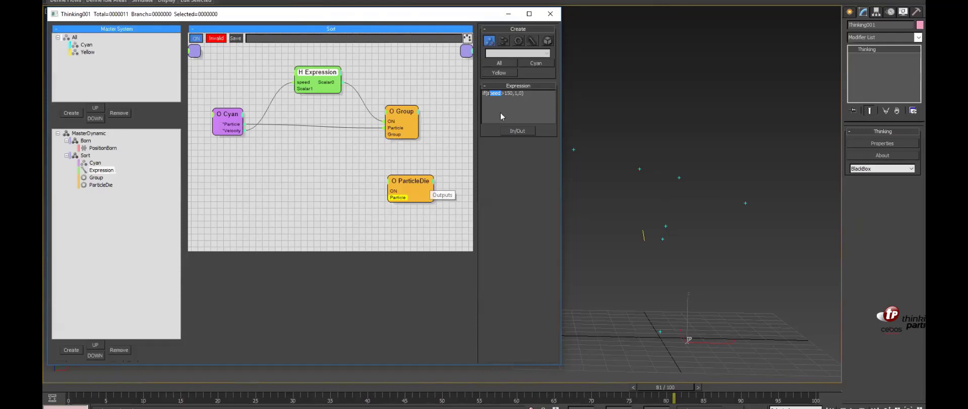
{"action": "left_click", "coordinate": [565, 61]}
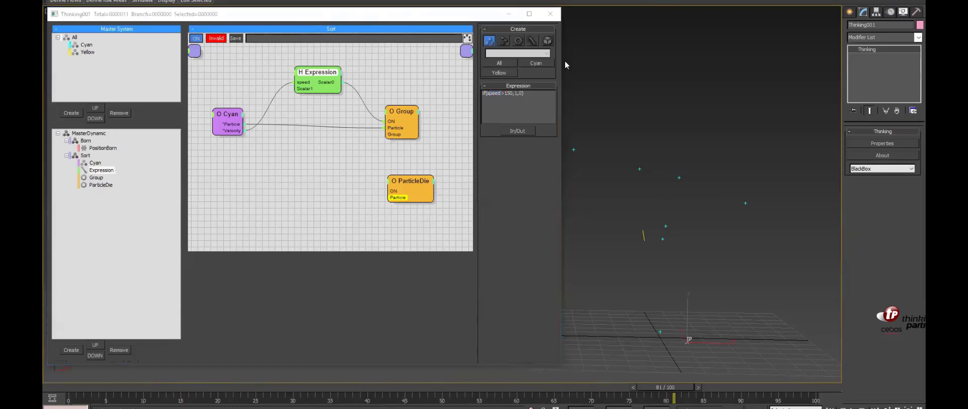